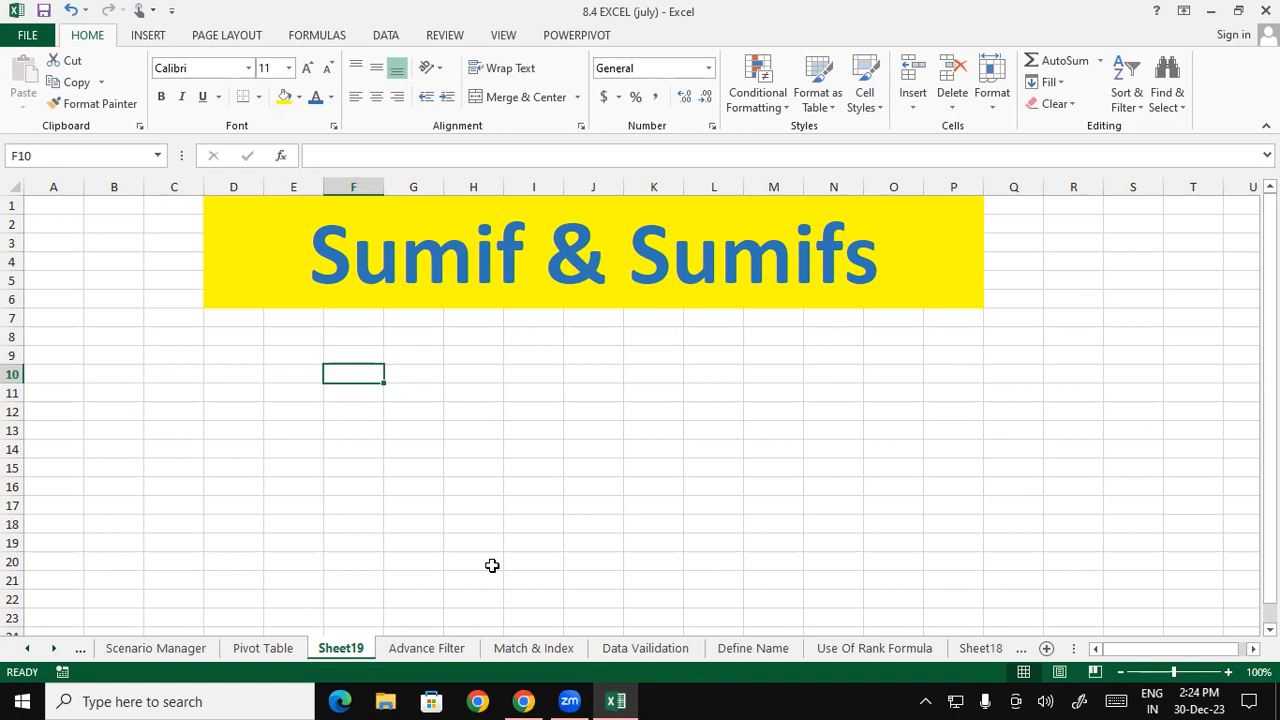
drag(316, 378, 318, 428)
mouse_move(327, 395)
mouse_down()
mouse_move(409, 369)
mouse_move(418, 380)
mouse_up()
mouse_move(372, 326)
mouse_down()
mouse_move(190, 397)
mouse_move(449, 400)
mouse_move(352, 325)
mouse_up()
drag(641, 398, 644, 451)
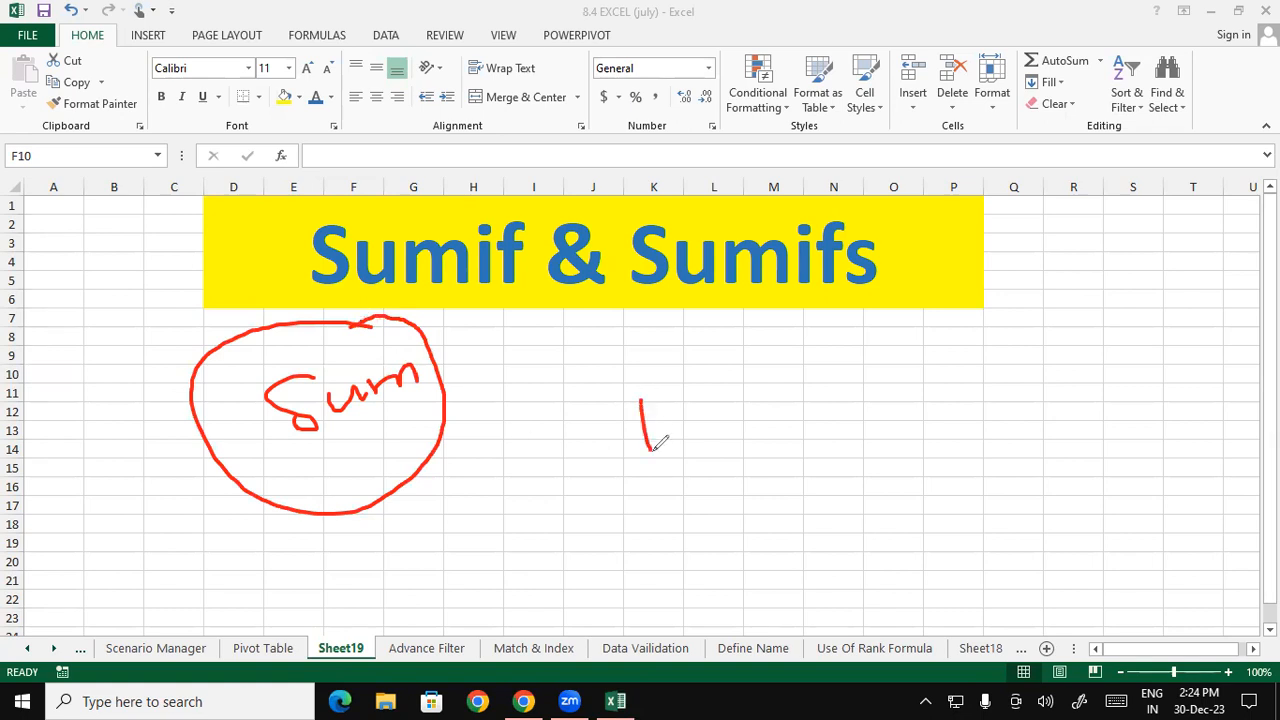
click(629, 372)
mouse_move(681, 380)
mouse_down()
mouse_move(664, 453)
mouse_move(680, 408)
mouse_up()
mouse_move(655, 340)
mouse_down()
mouse_move(711, 457)
mouse_move(668, 340)
mouse_up()
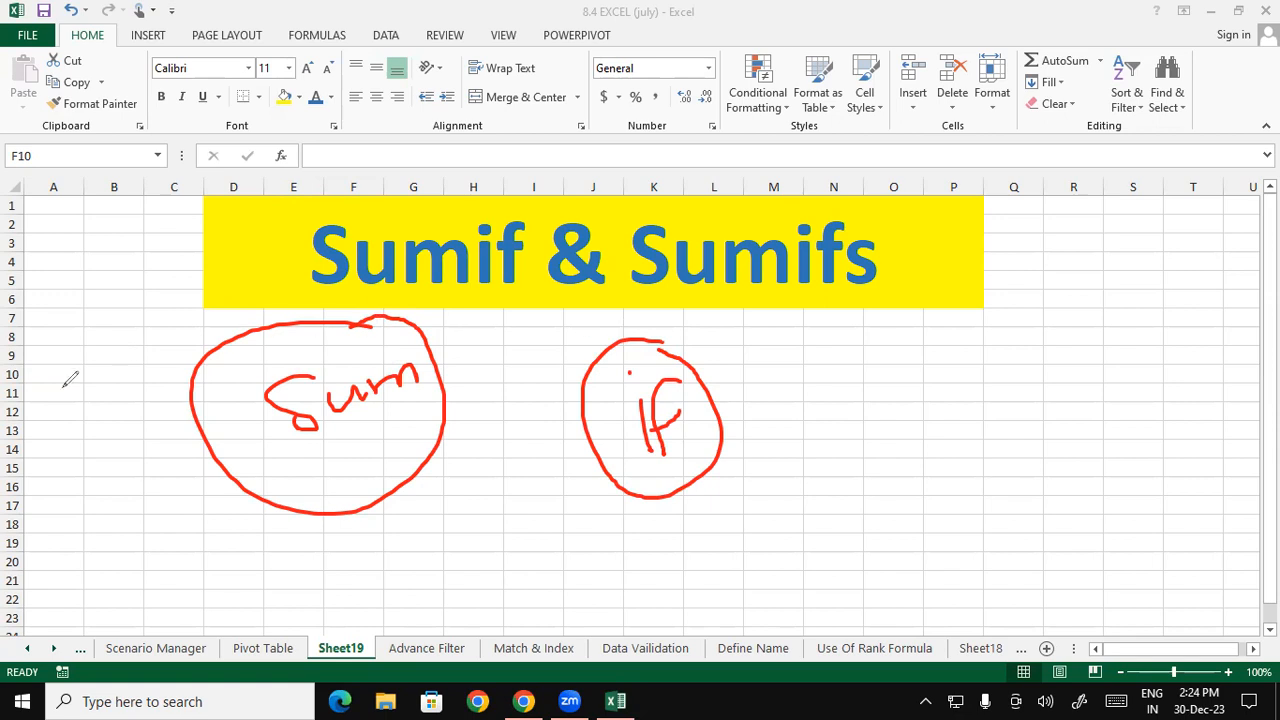
click(115, 459)
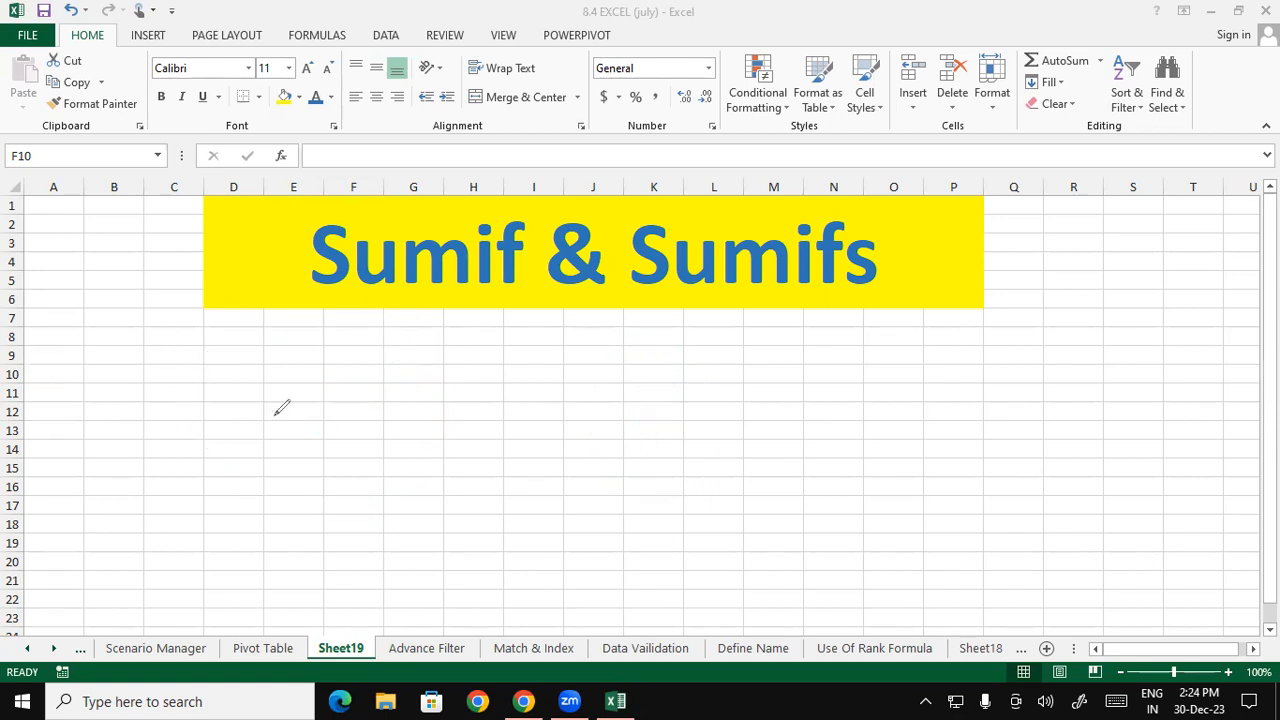
drag(325, 332, 311, 545)
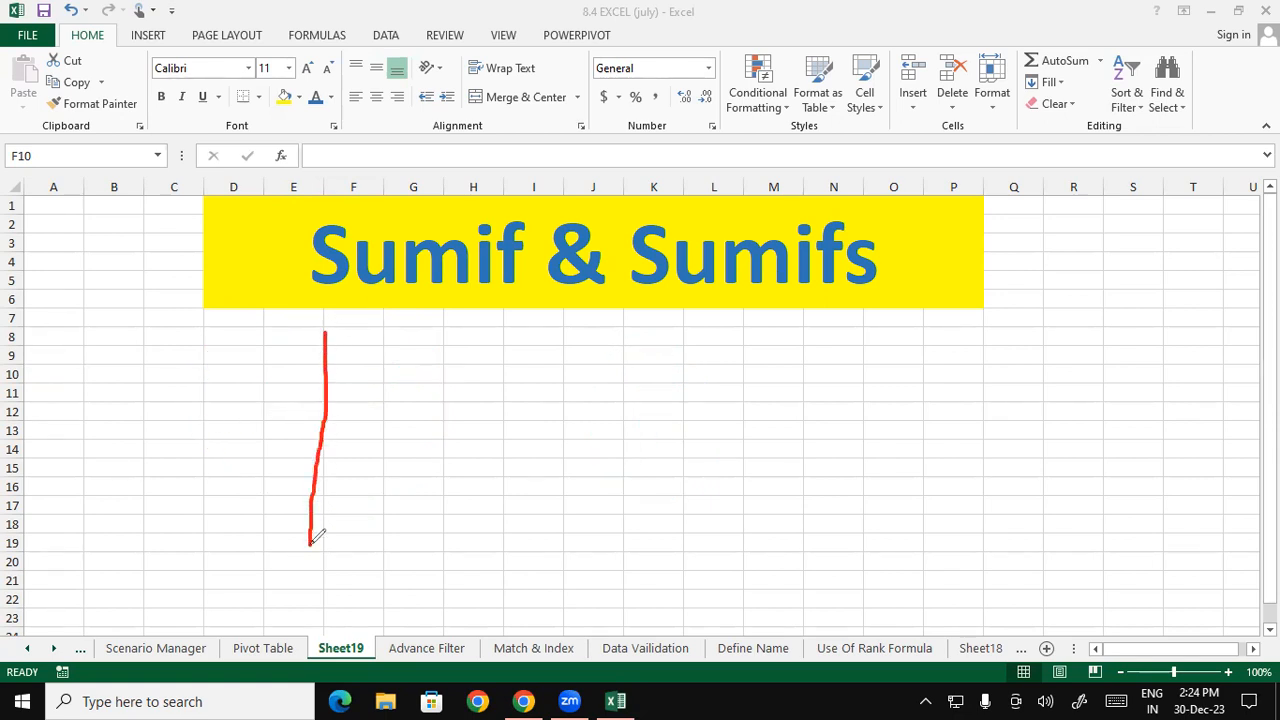
drag(389, 321, 367, 513)
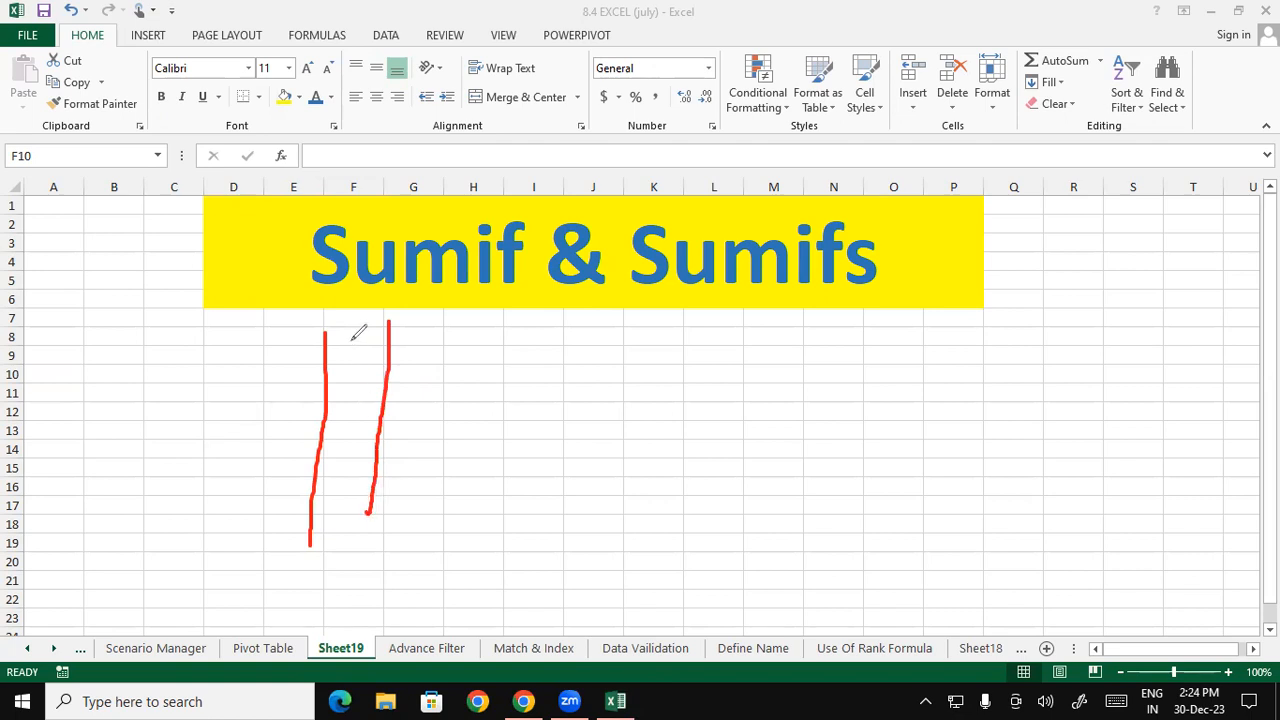
click(75, 522)
click(280, 524)
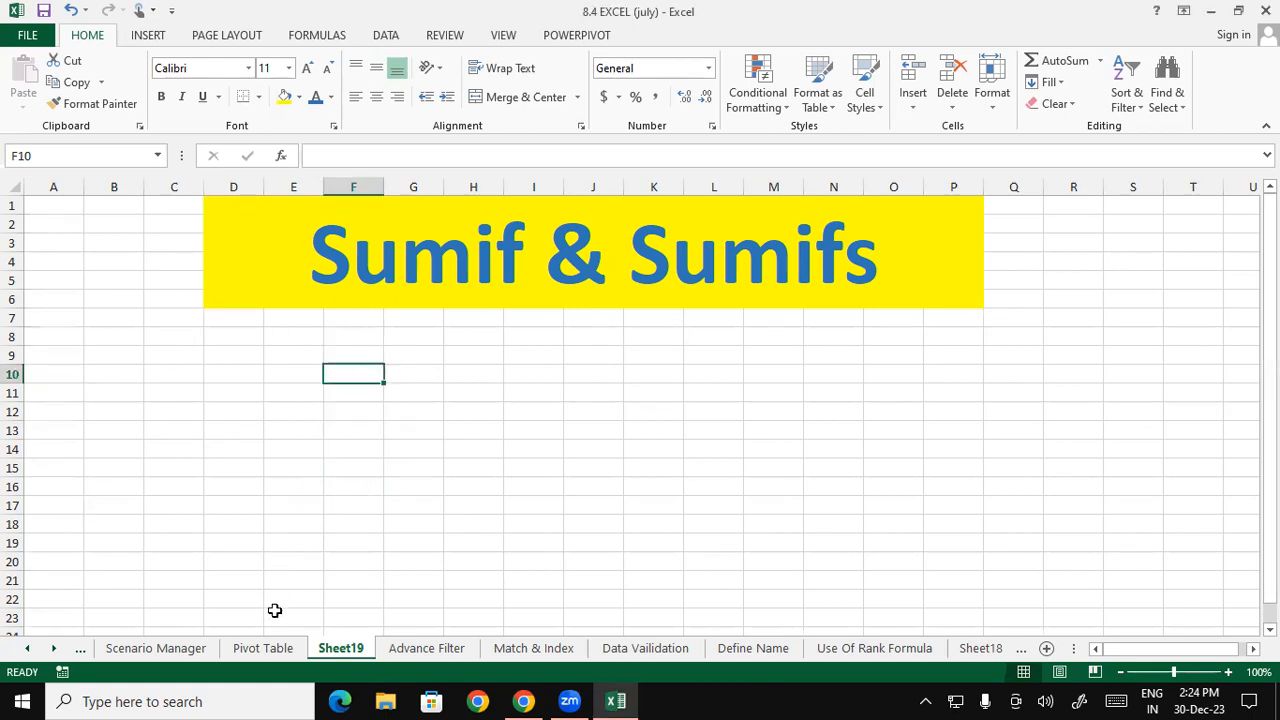
Enter the column headers Sr No, Emp Name and Product in cells D10 to F10
click(252, 378)
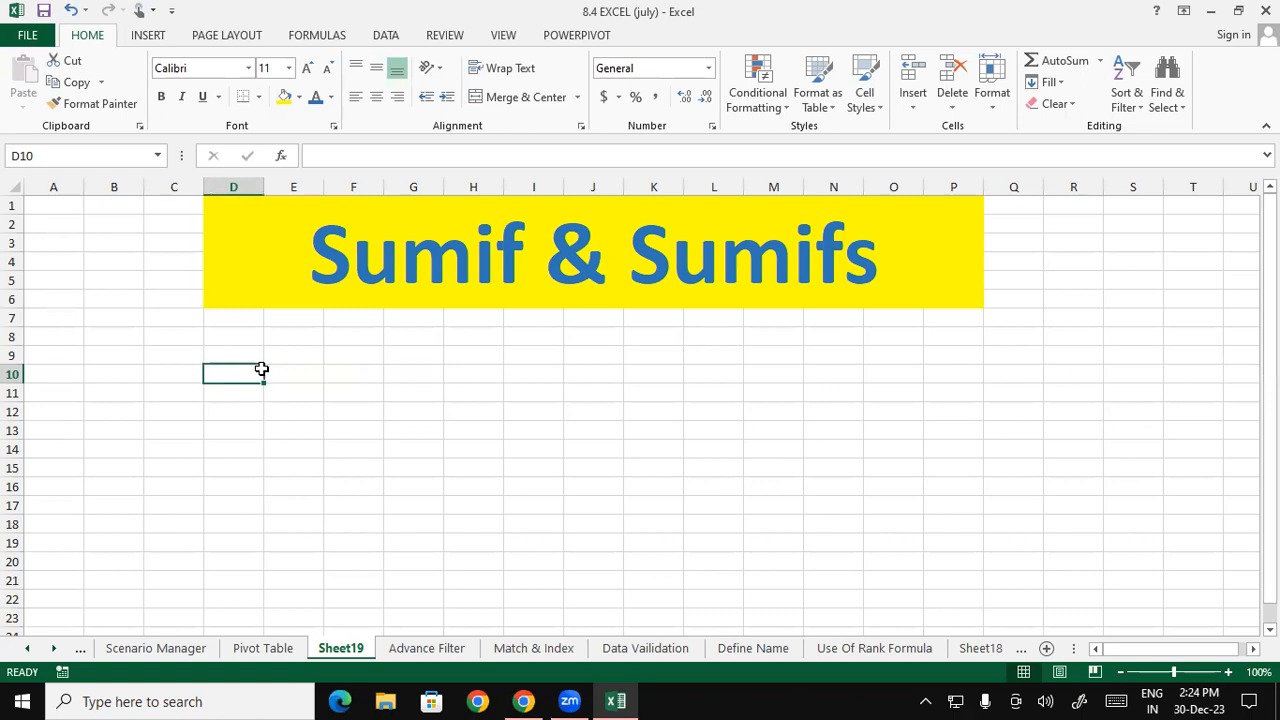
text(Sr No)
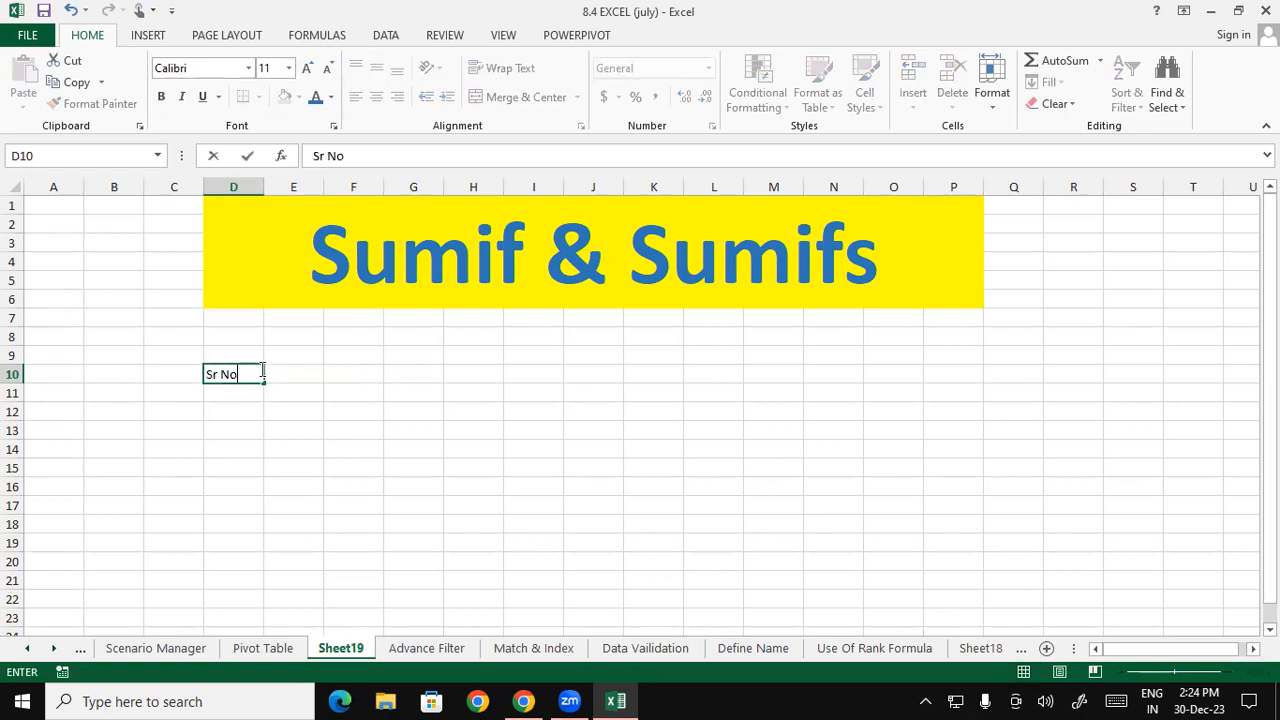
key(Tab)
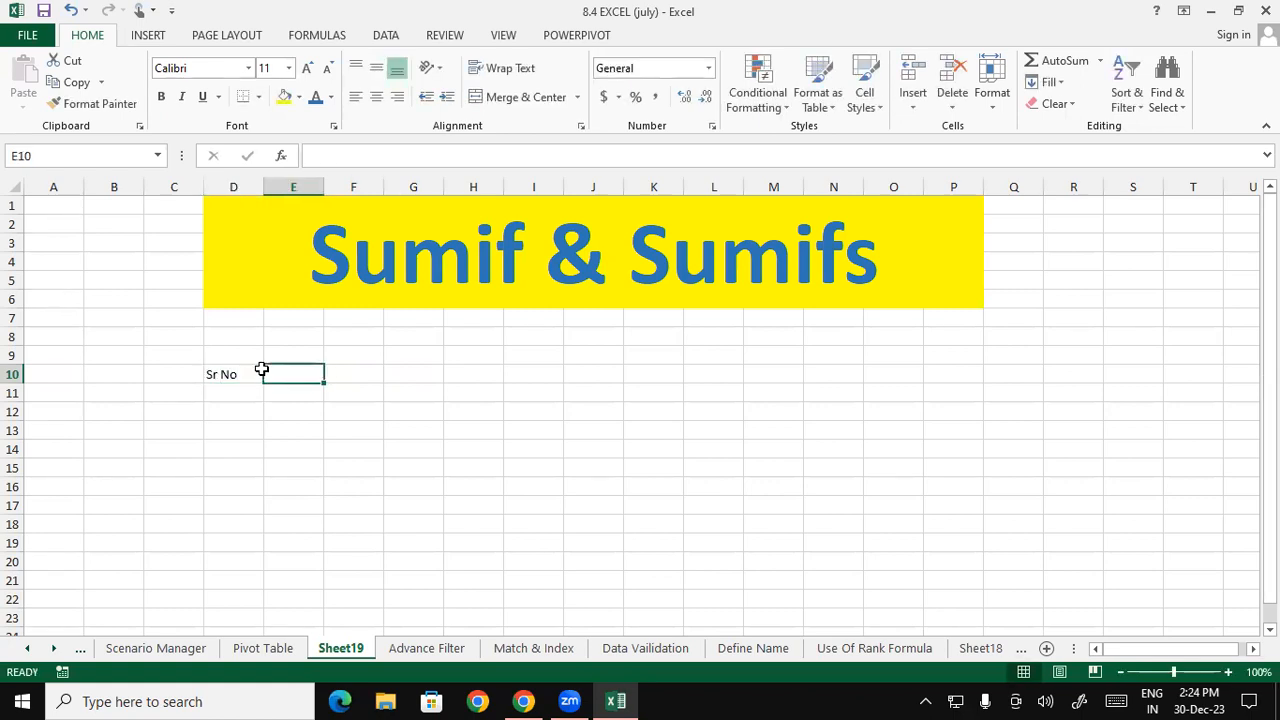
text(Em)
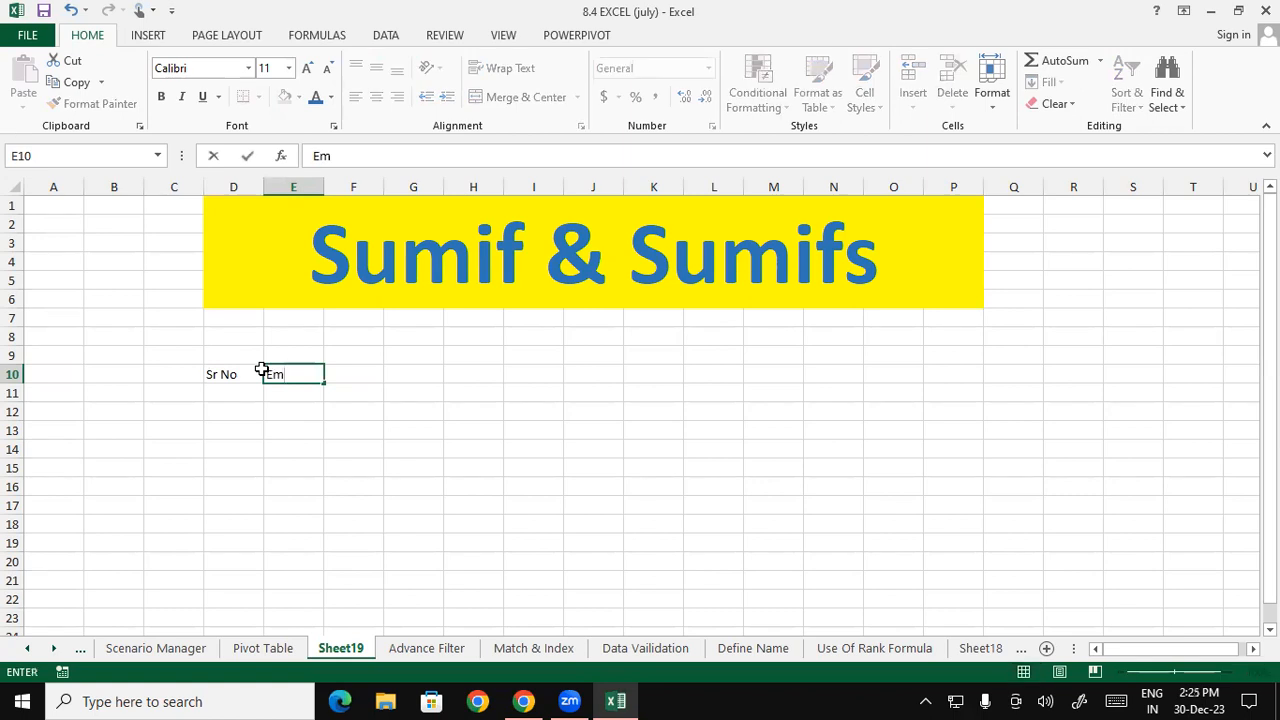
text(p Name)
key(Tab)
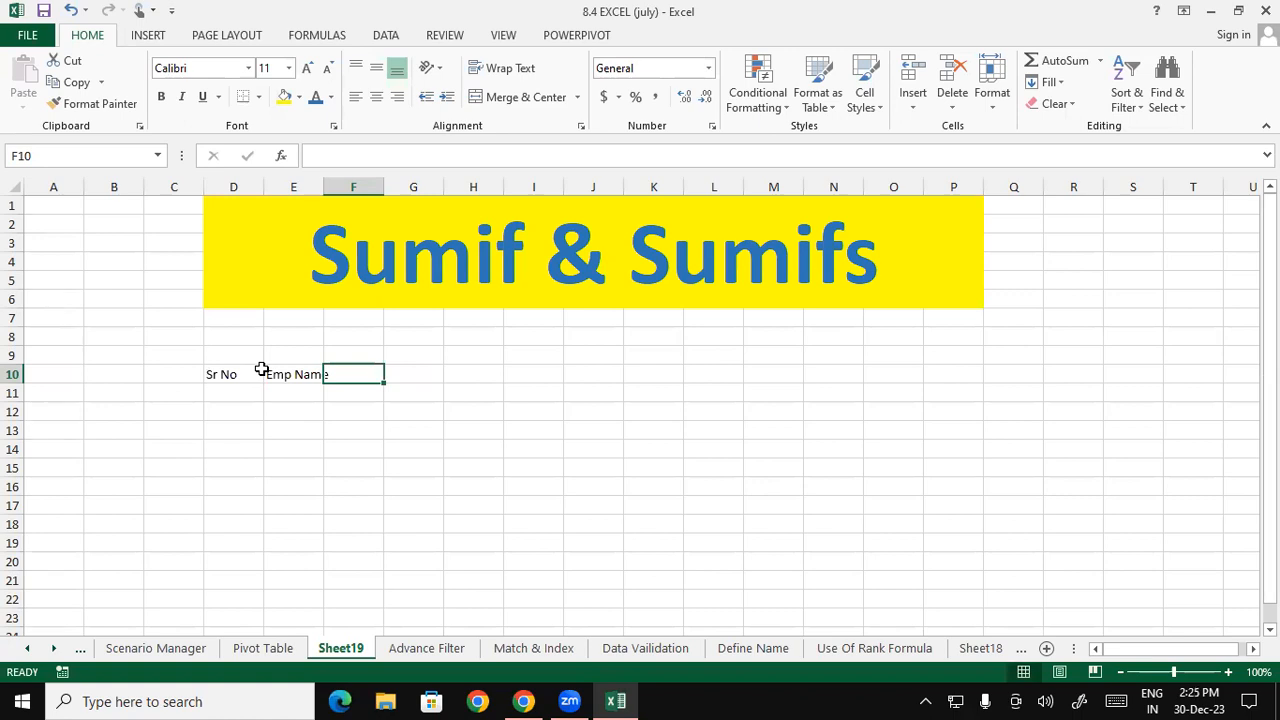
text(Product)
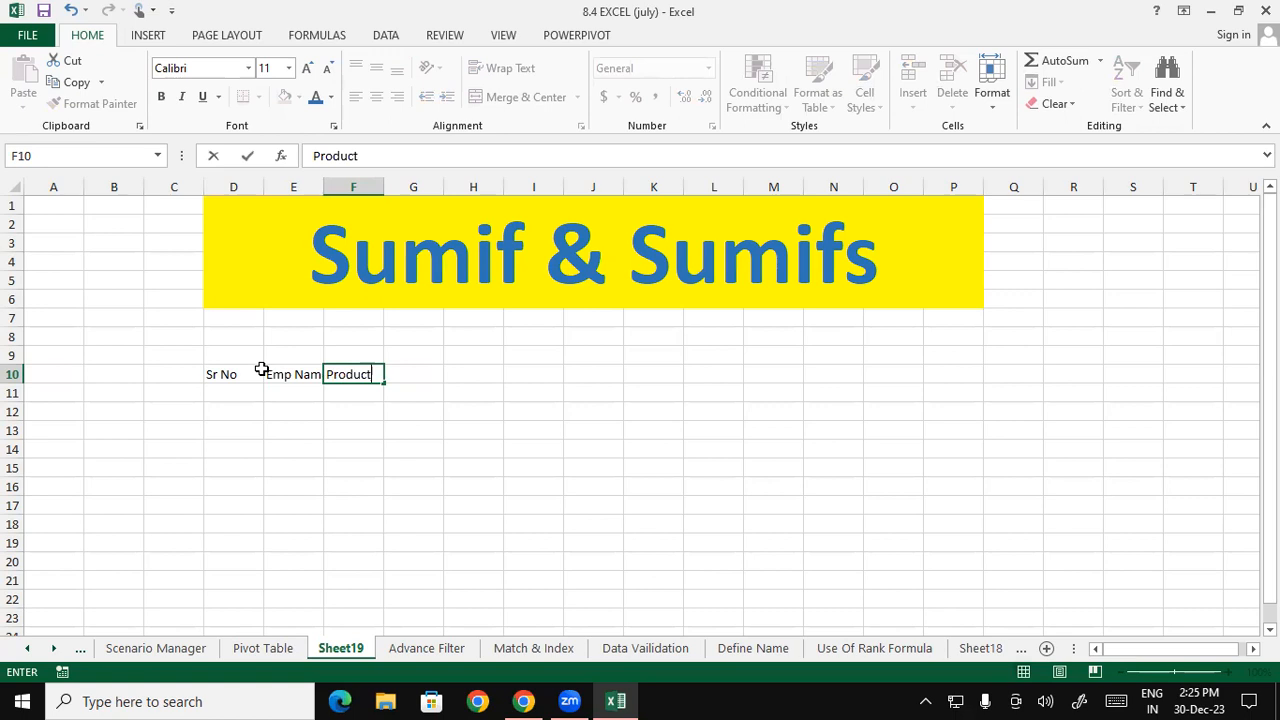
key(Tab)
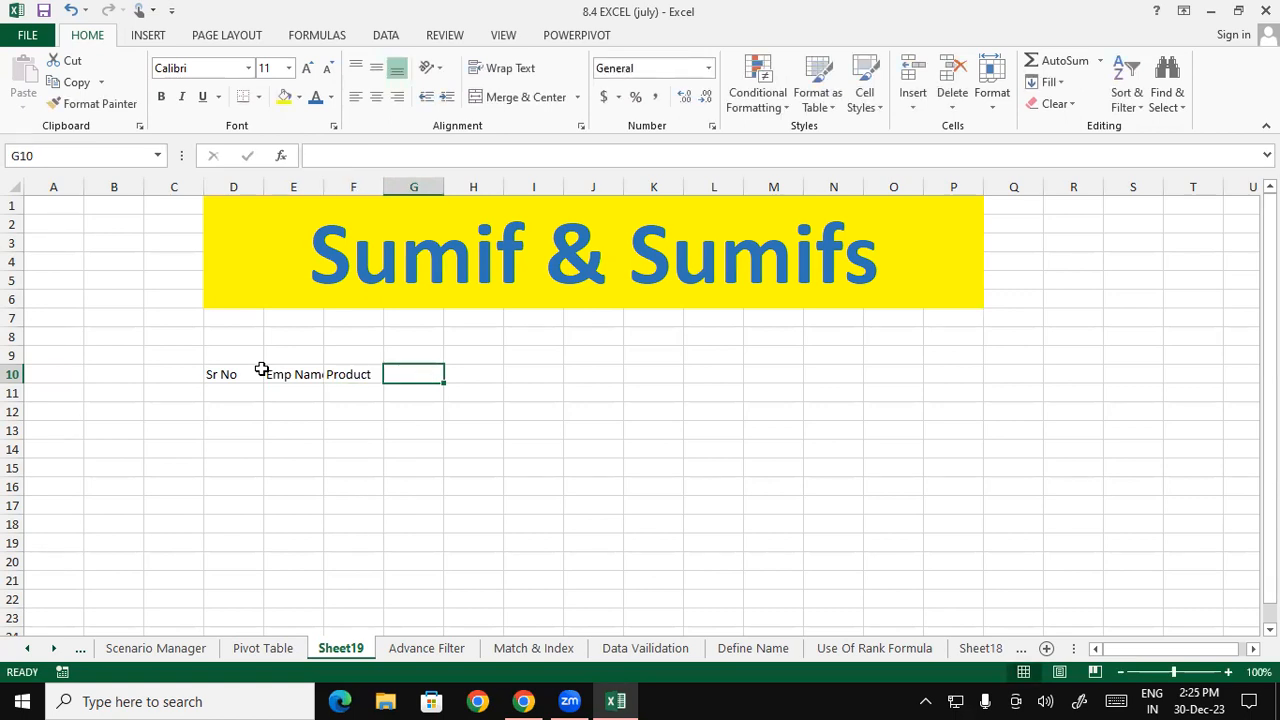
Continue the header row with City, Qty, Rate and Total Amount in cells G10 to J10
text(City)
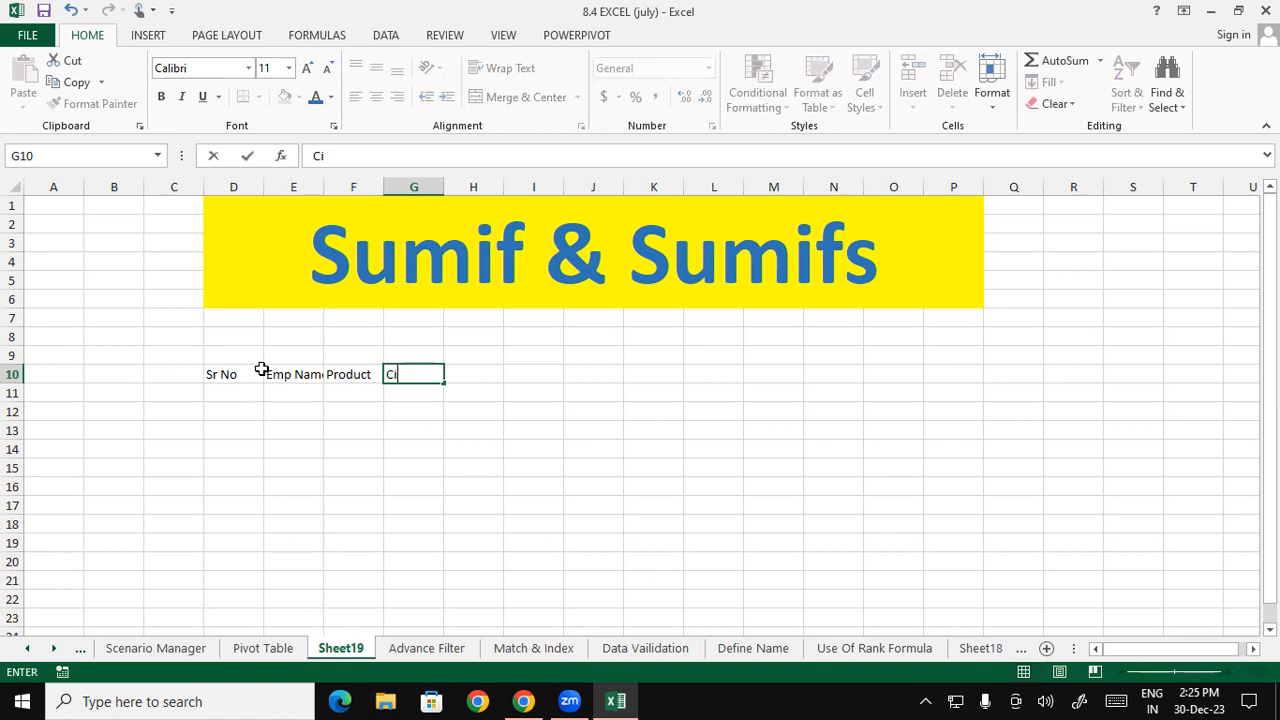
key(Tab)
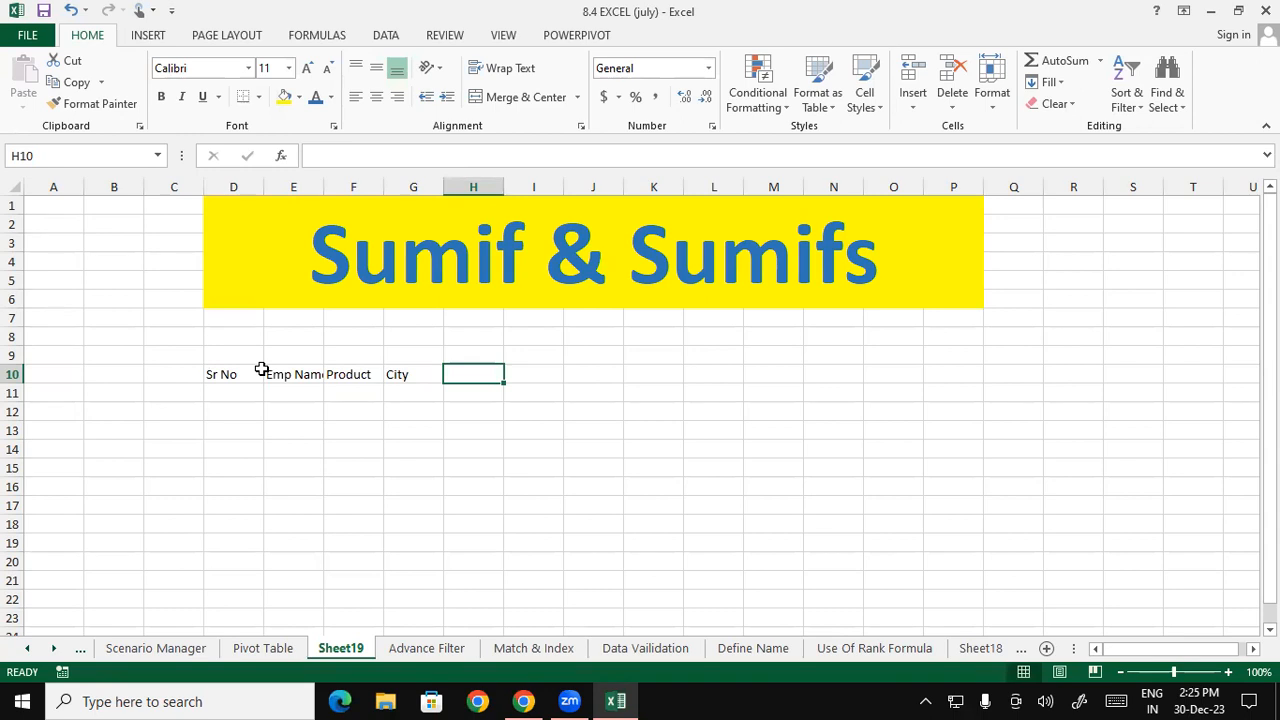
text(Qty)
key(Tab)
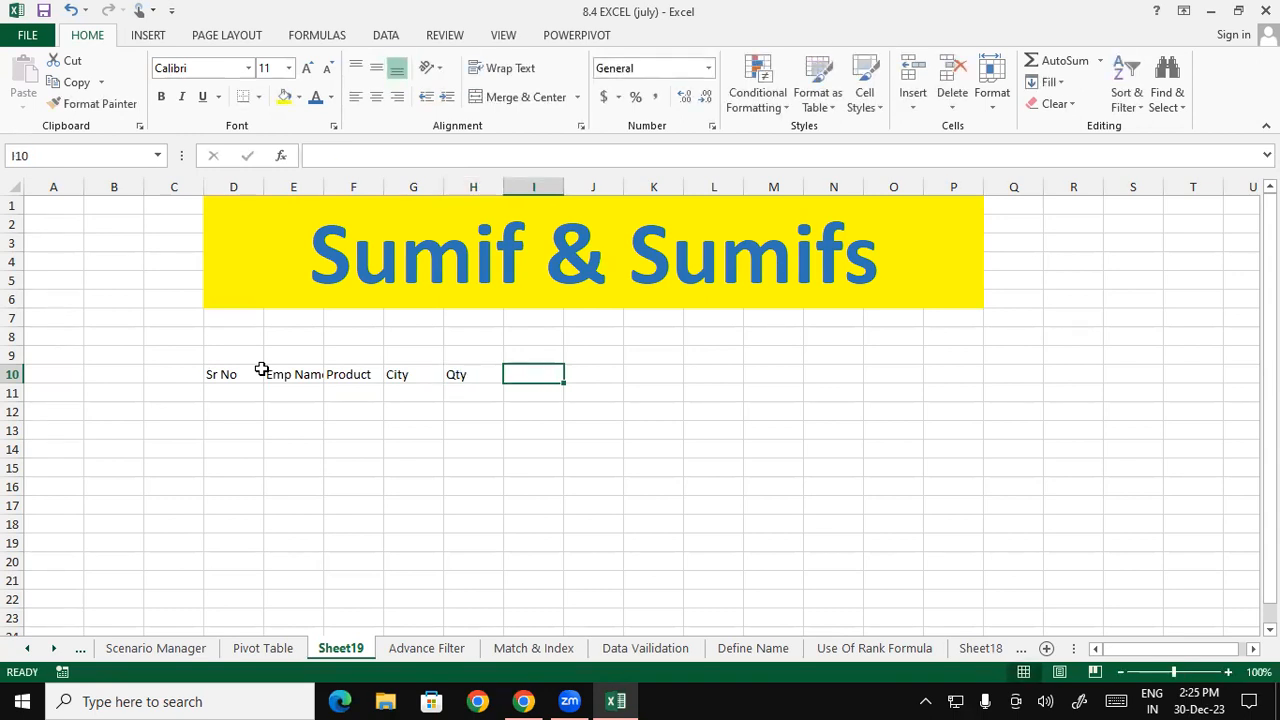
text(Rate)
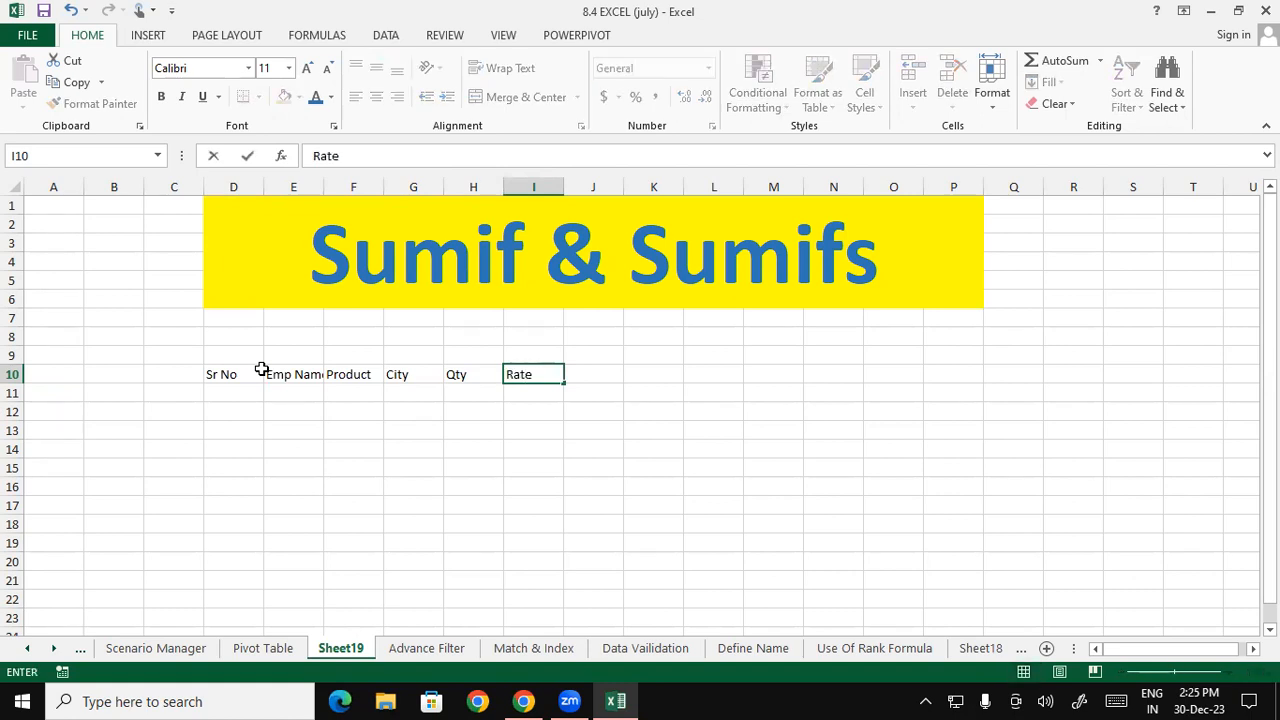
key(Tab)
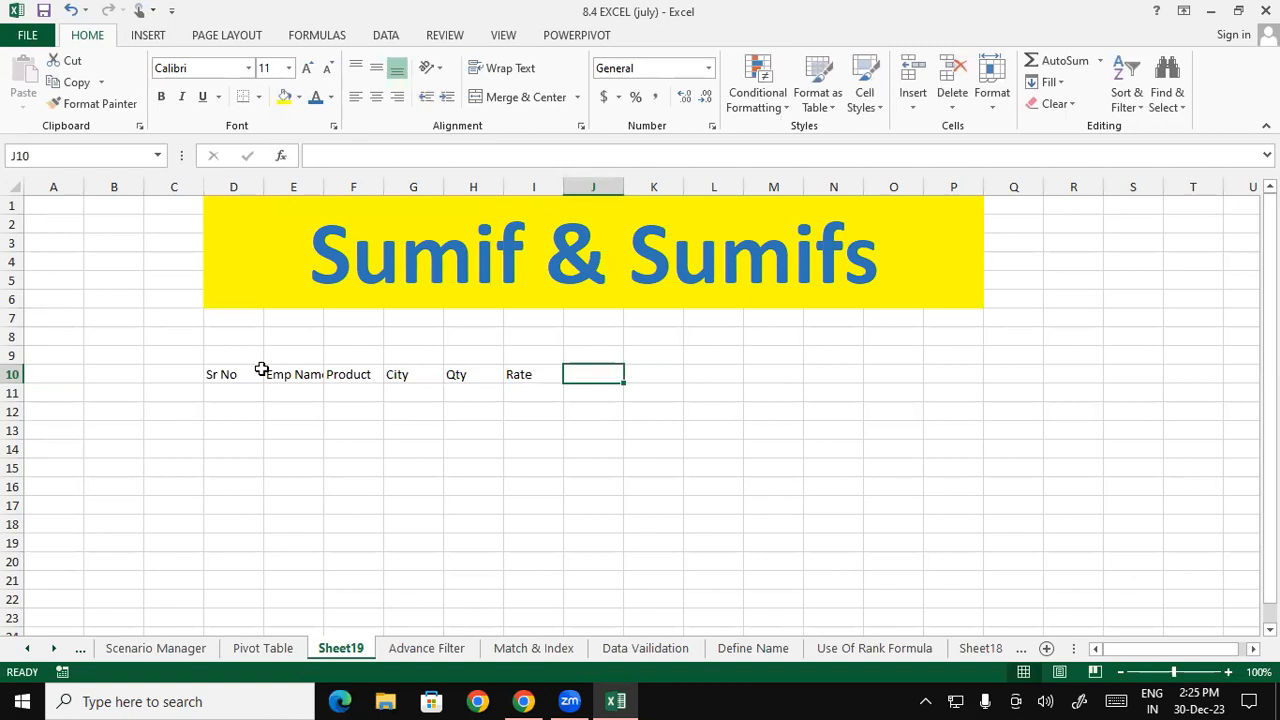
text(Tot)
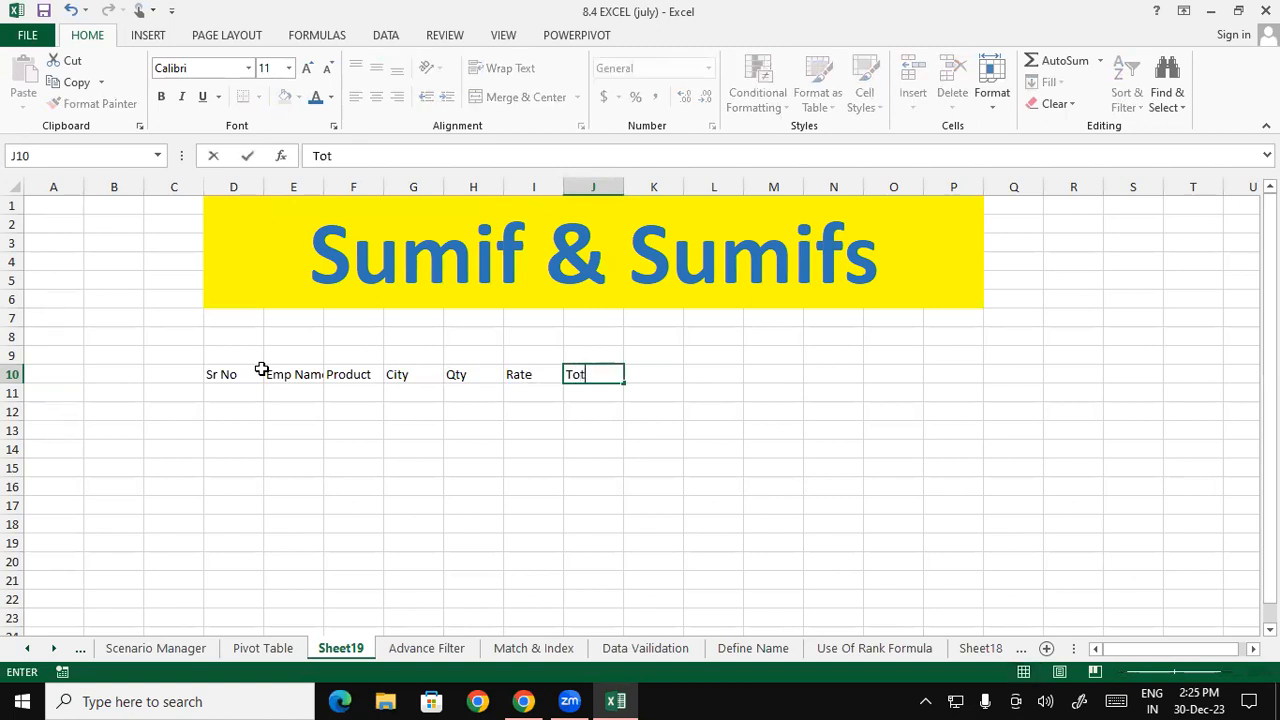
text(al Amount)
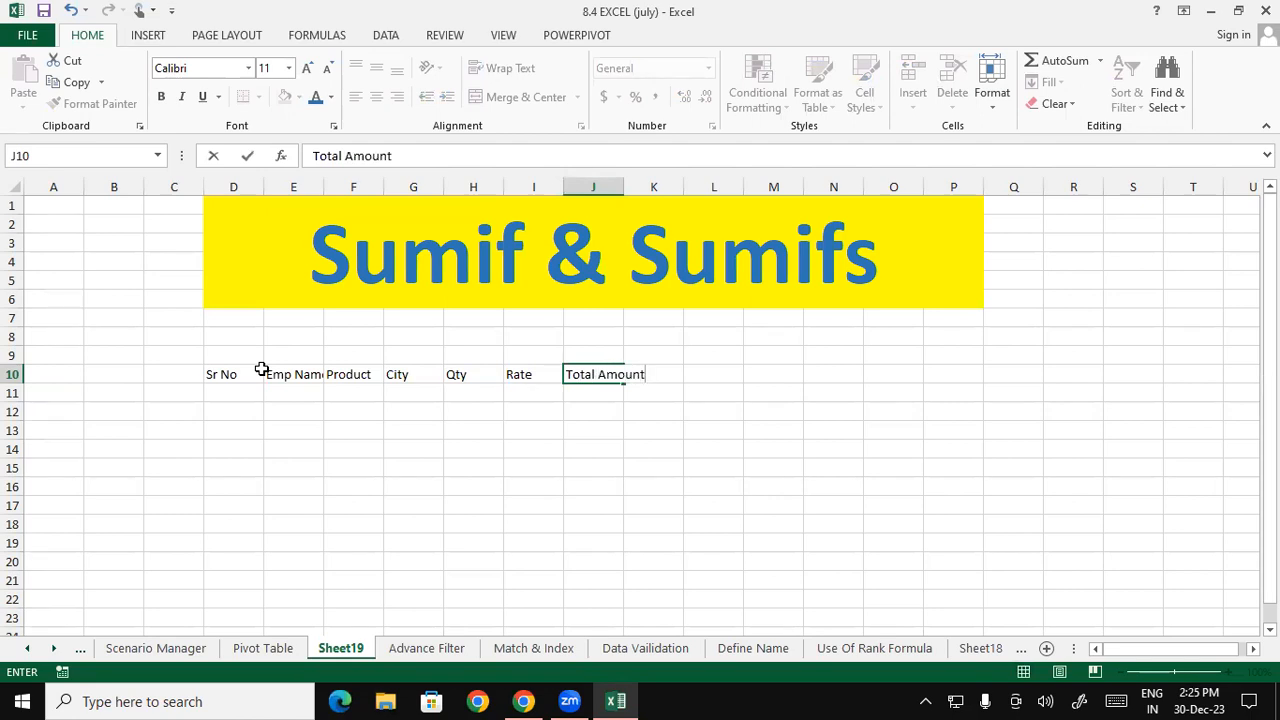
key(Return)
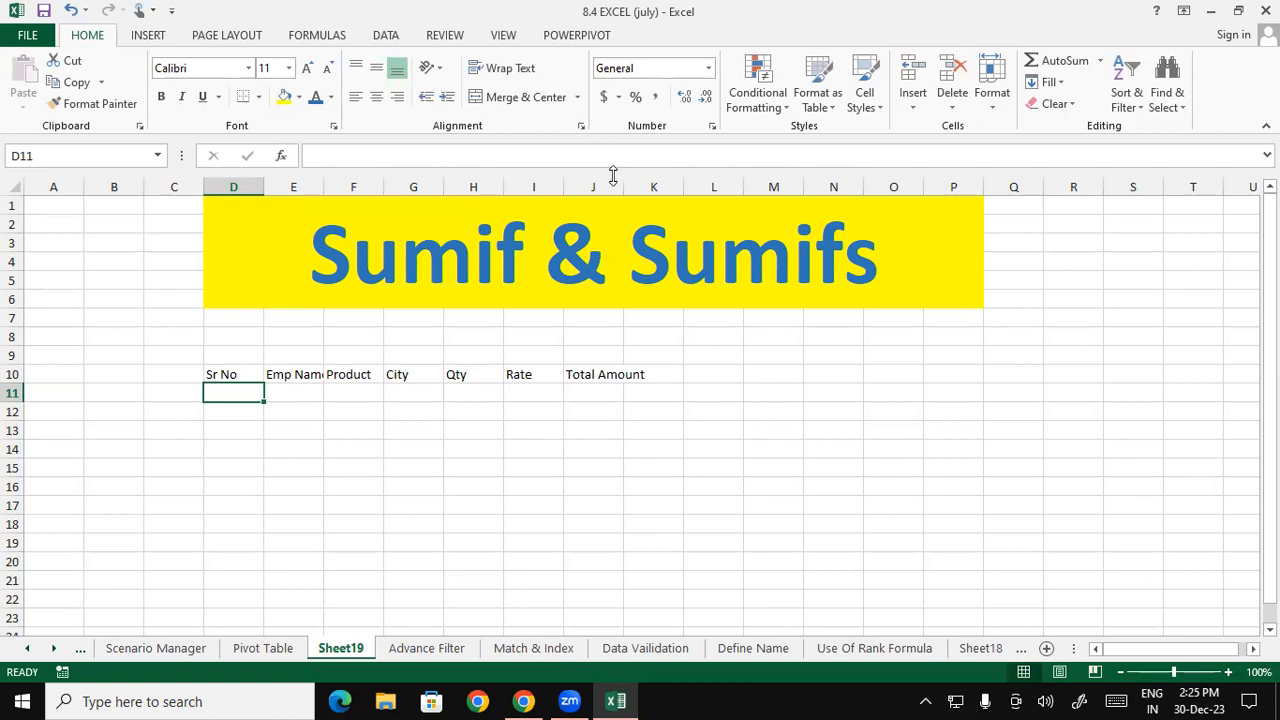
Widen columns J and E so the Total Amount and Emp Name headers fit
drag(611, 180, 637, 180)
click(445, 504)
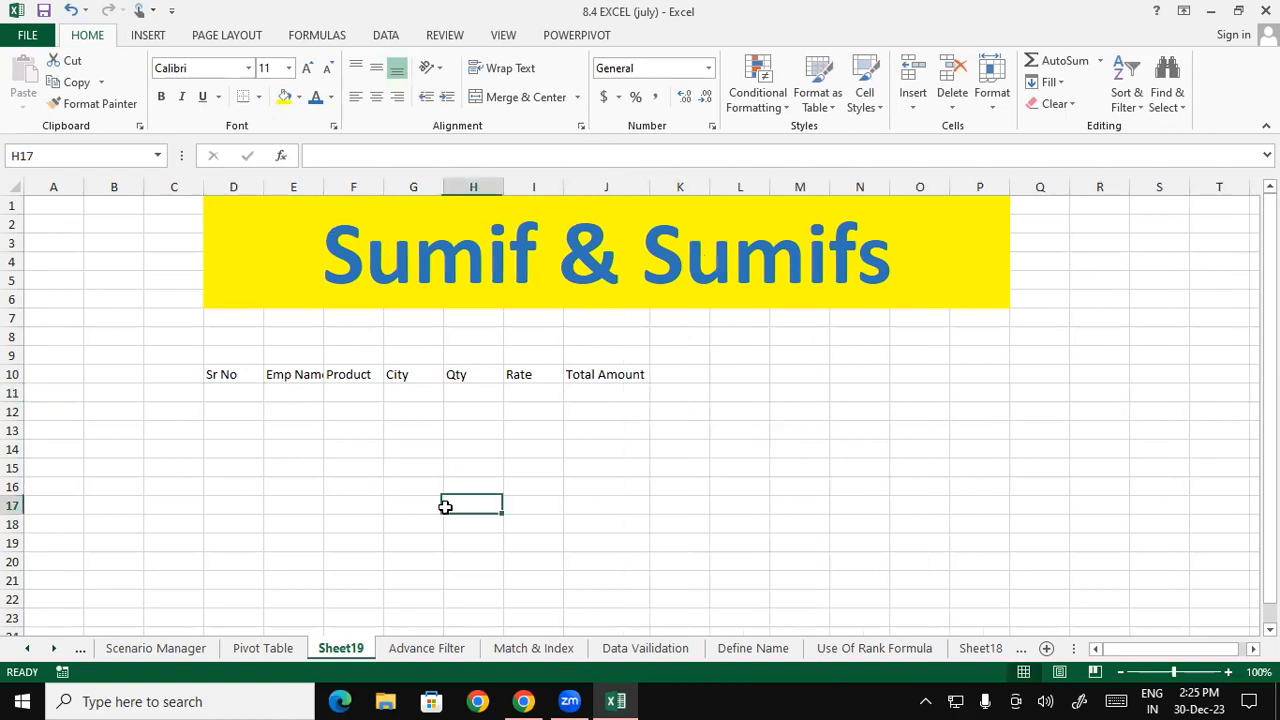
drag(224, 394, 225, 540)
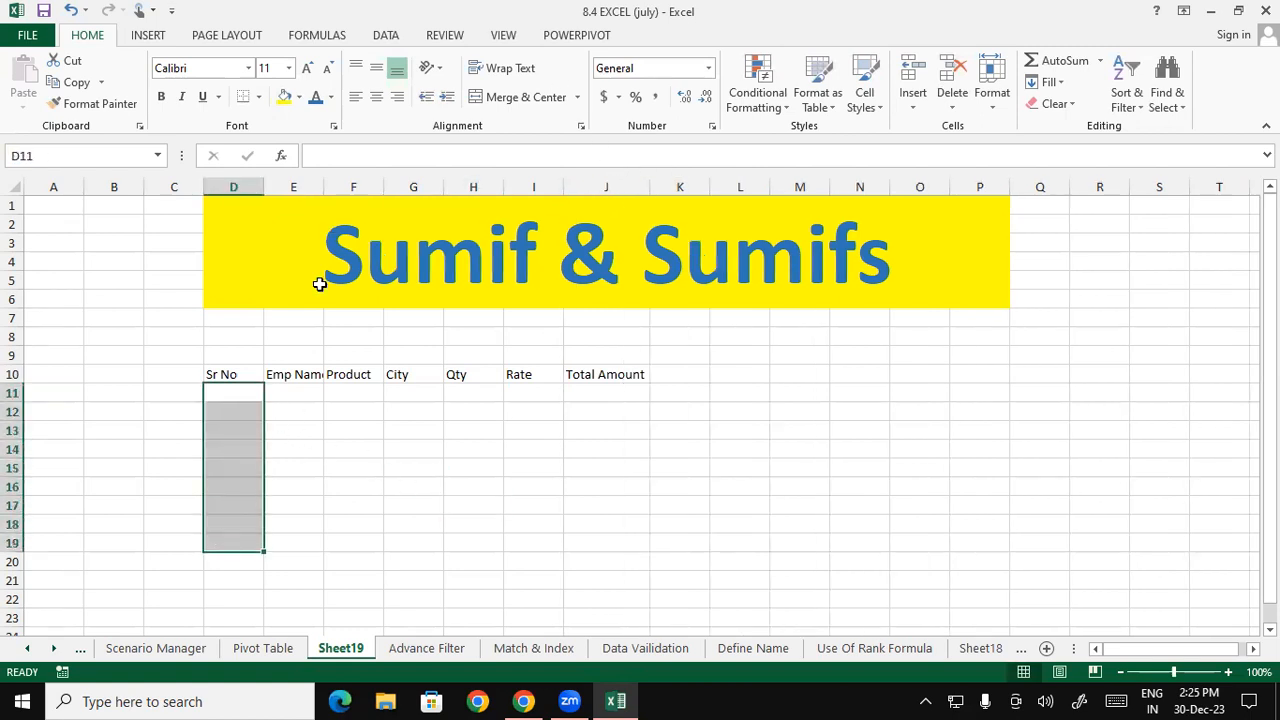
drag(323, 180, 333, 180)
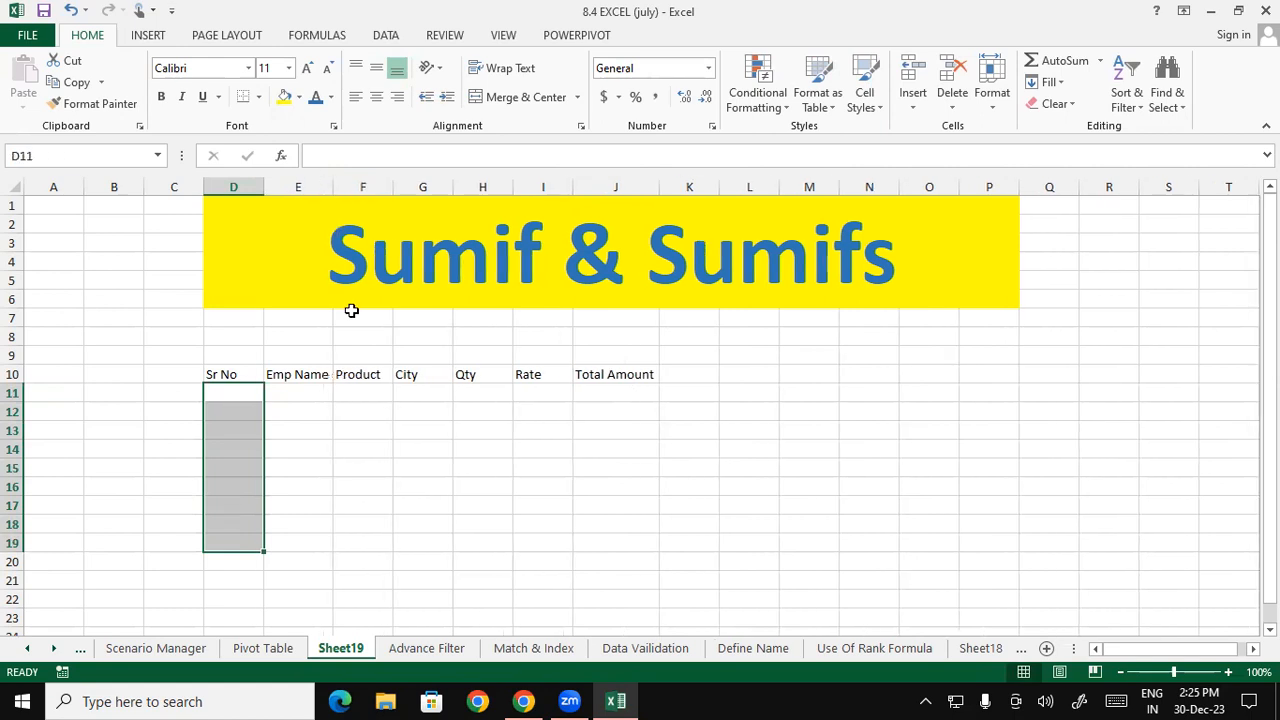
click(351, 390)
click(400, 391)
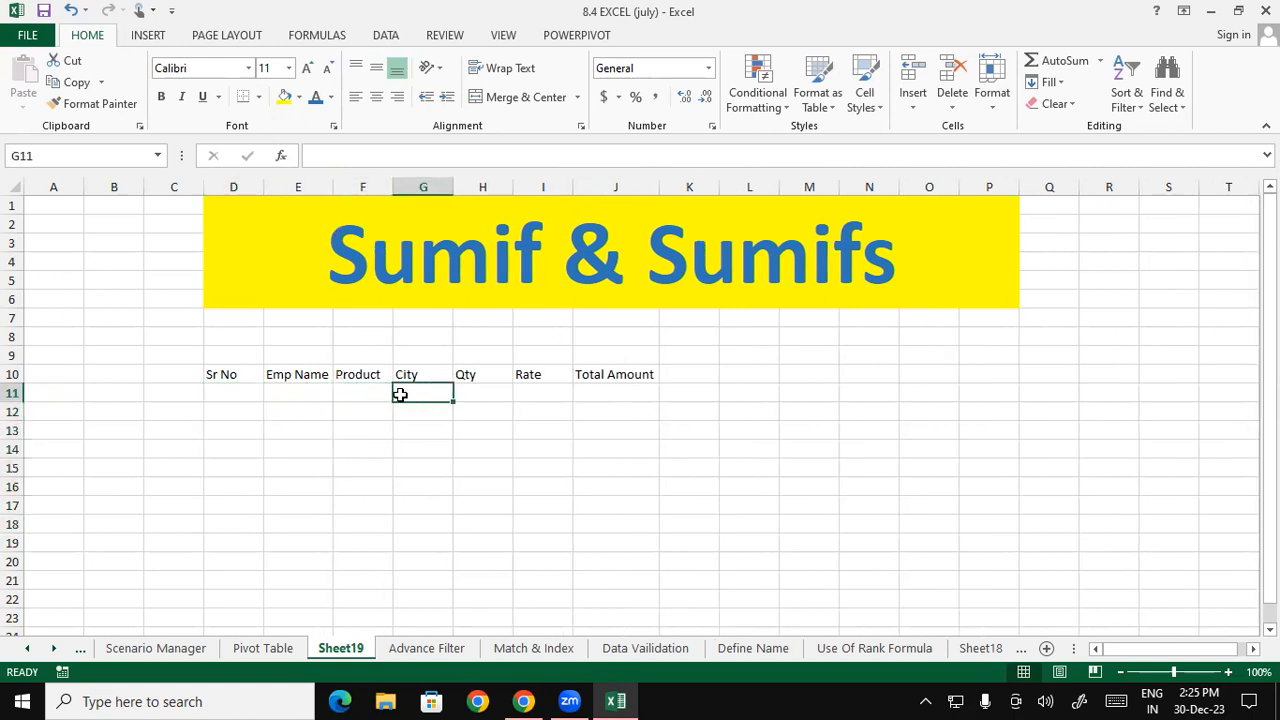
click(464, 380)
click(534, 397)
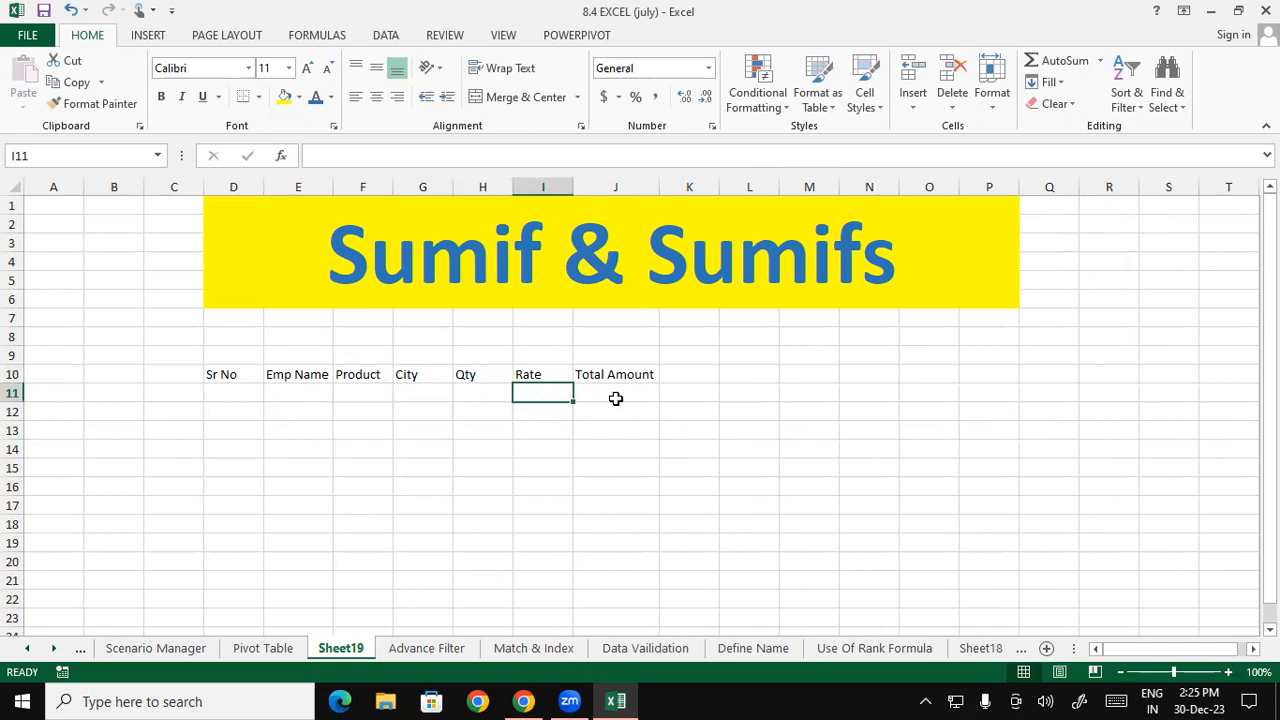
click(615, 398)
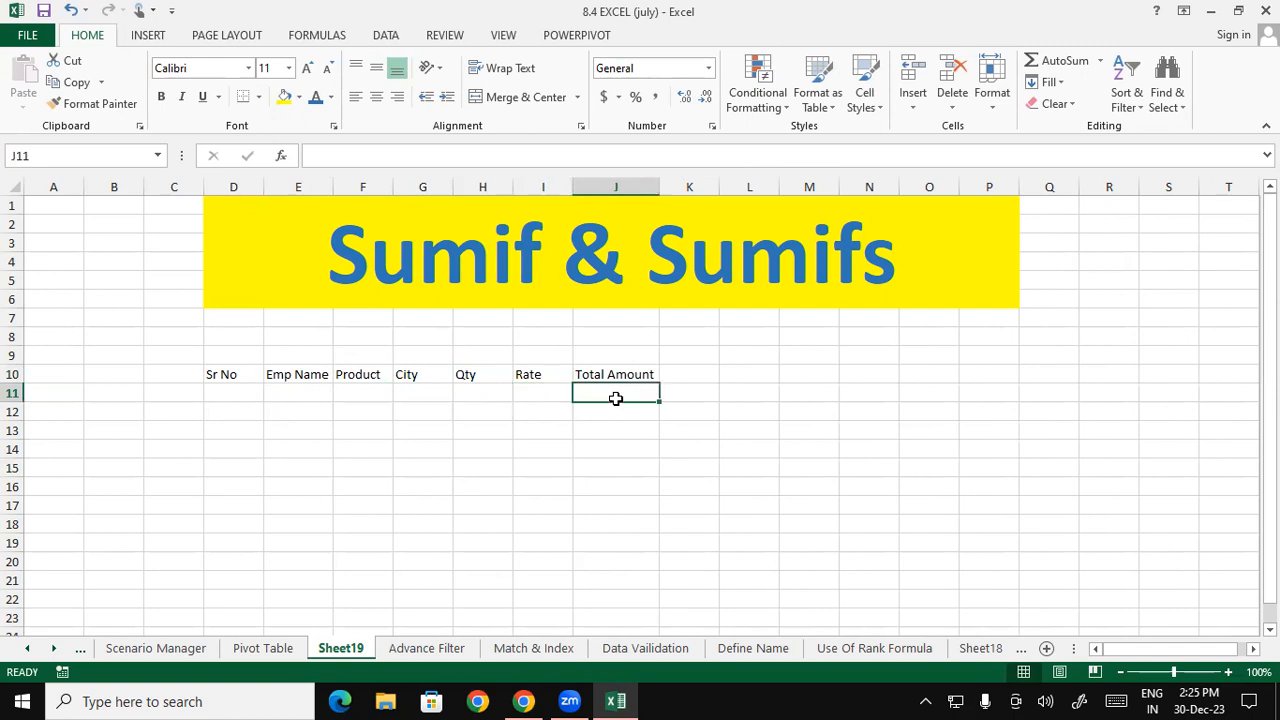
Start the first record in row 11 with serial number 1, the employee's name and the product SSD
click(243, 385)
text(1)
key(Tab)
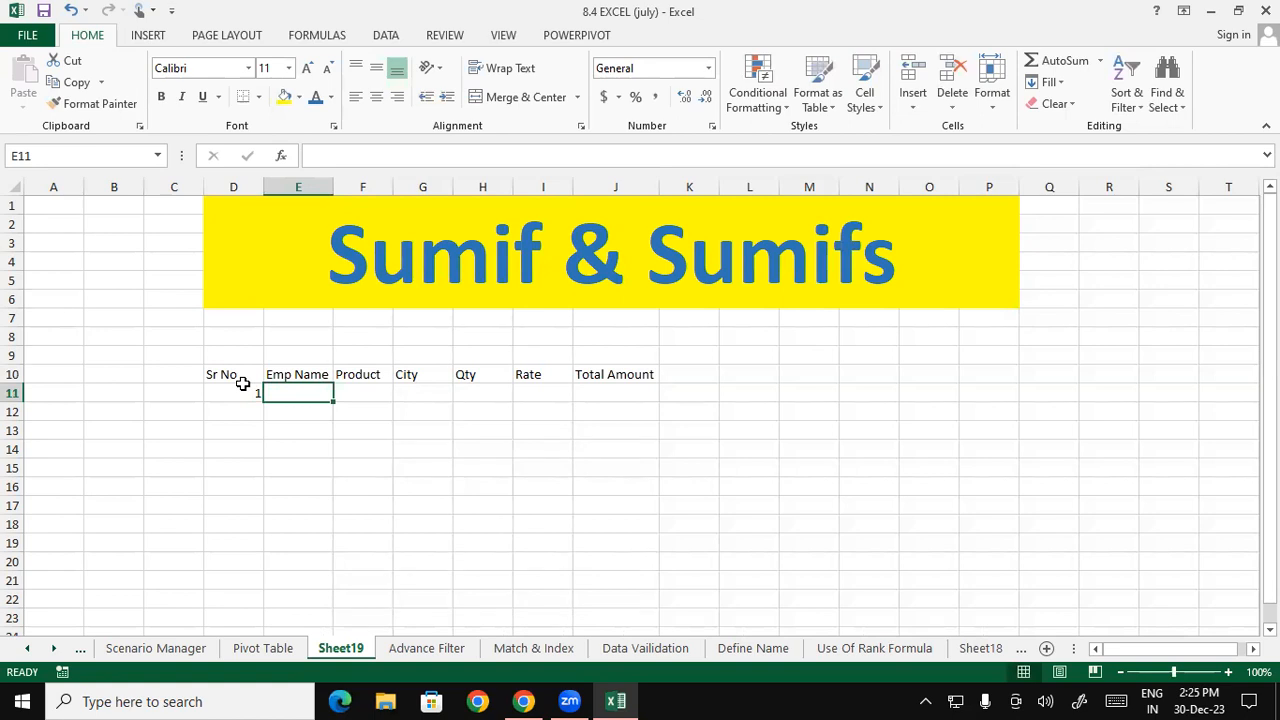
text(Ravi)
key(Tab)
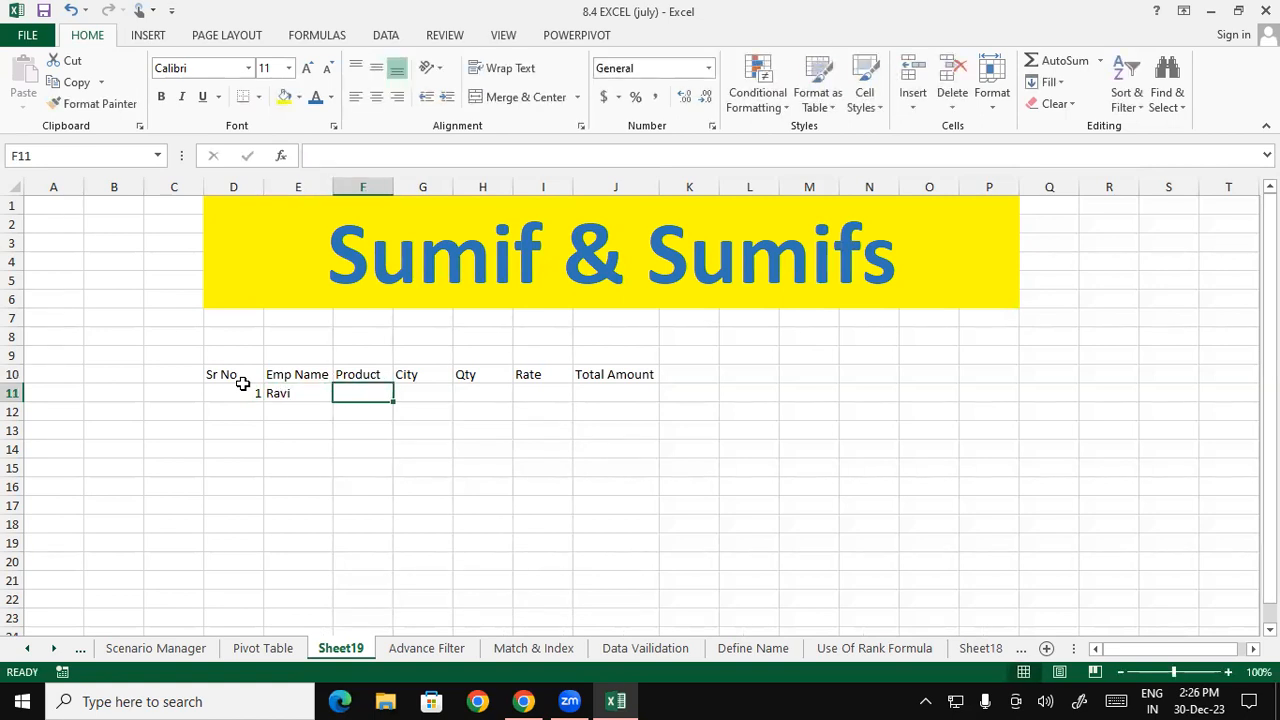
text(S)
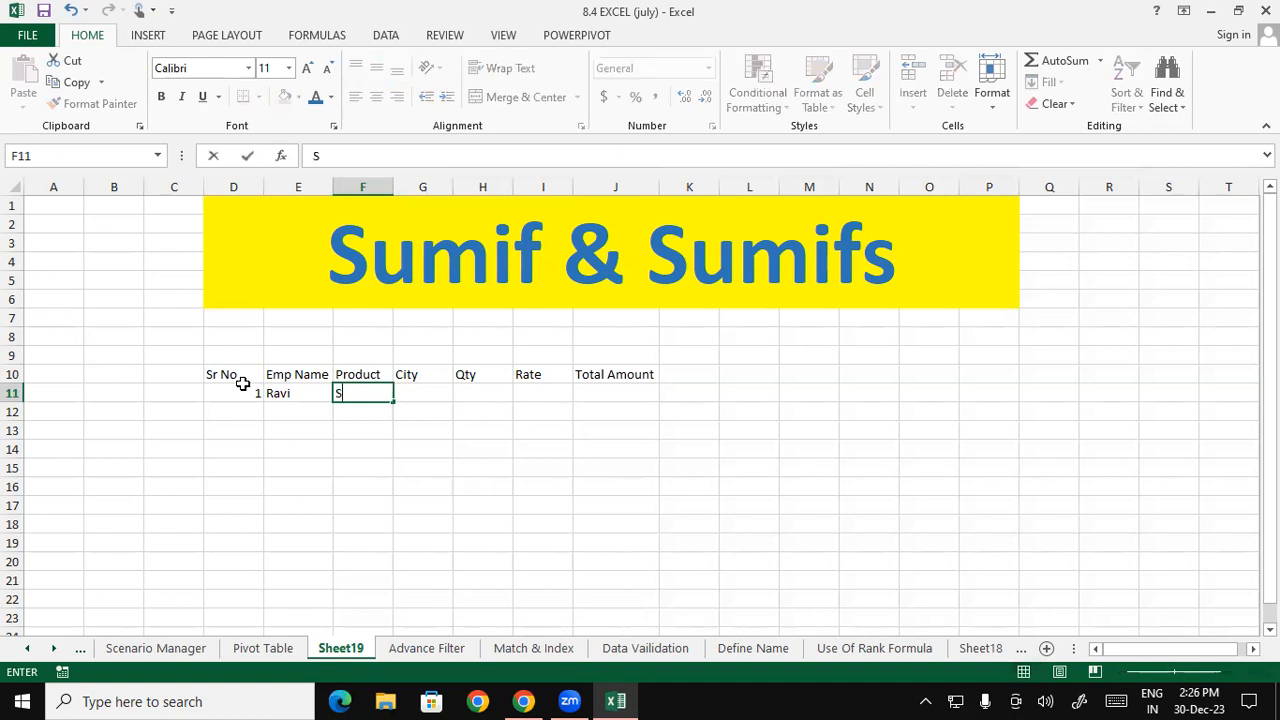
text(SD)
key(Tab)
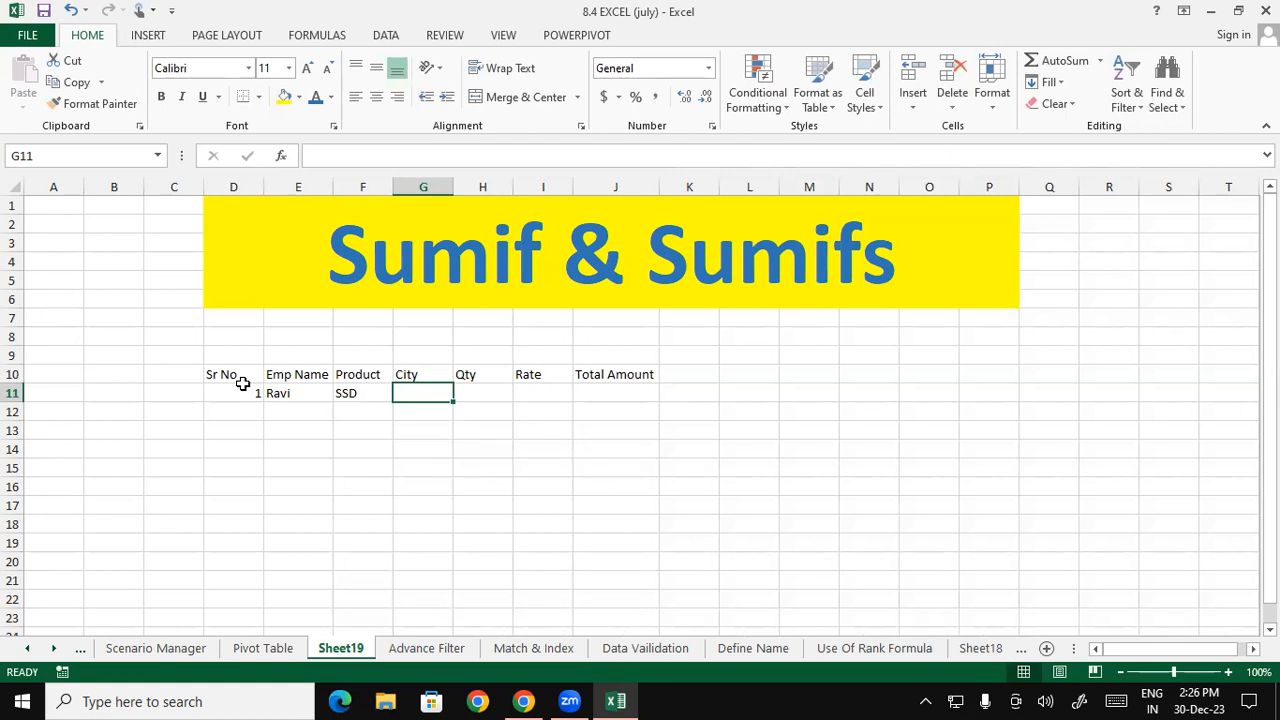
Fill in the first record's city as Padrauna and its quantity as 10
text(Pa)
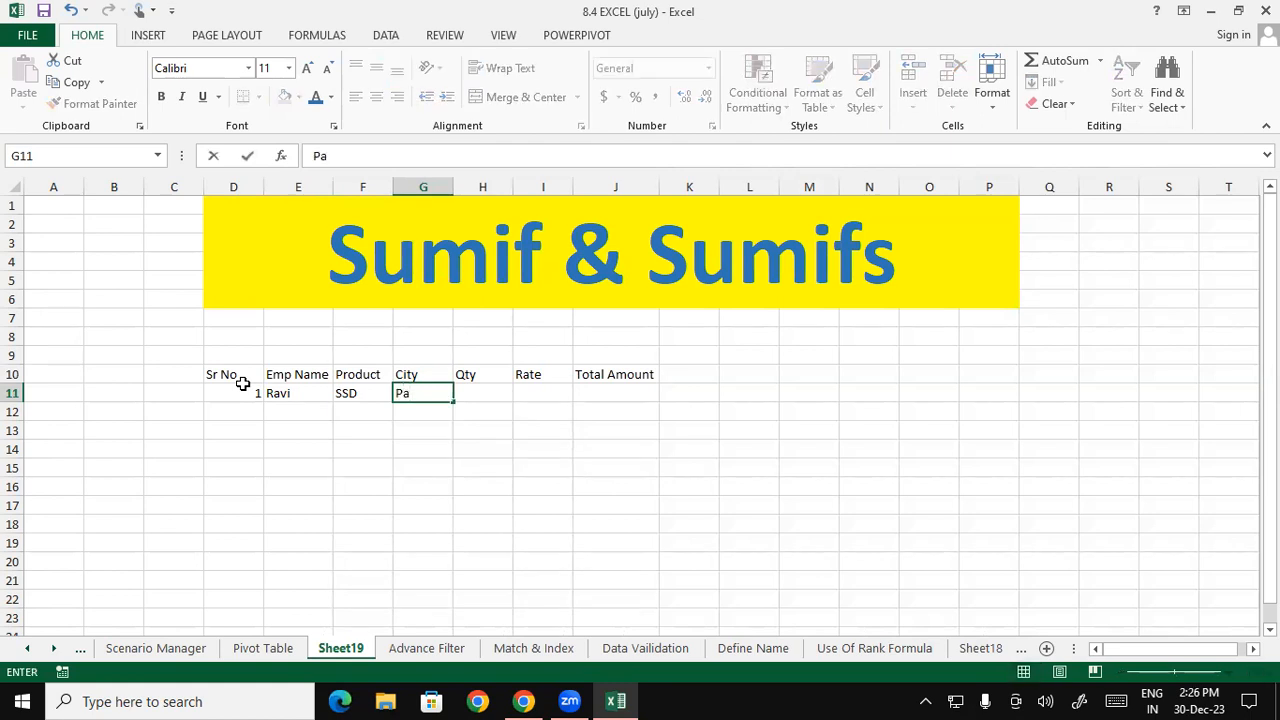
text(drauna)
key(Tab)
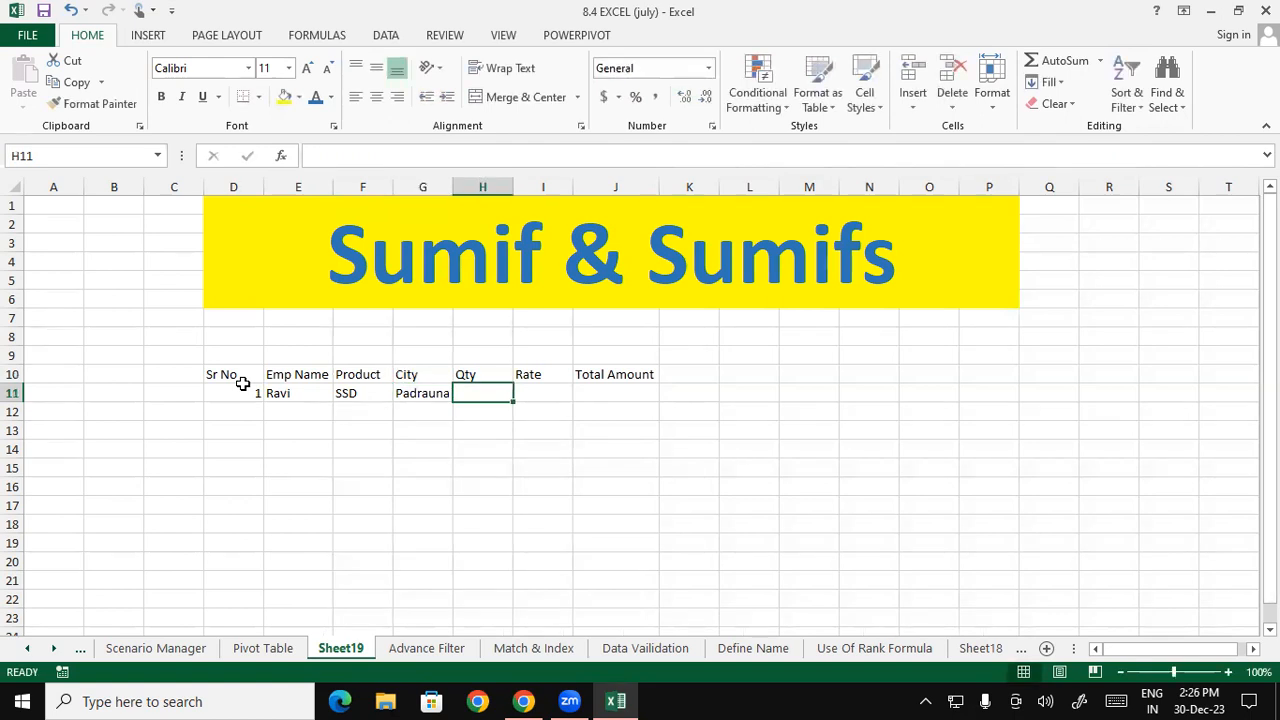
text(10)
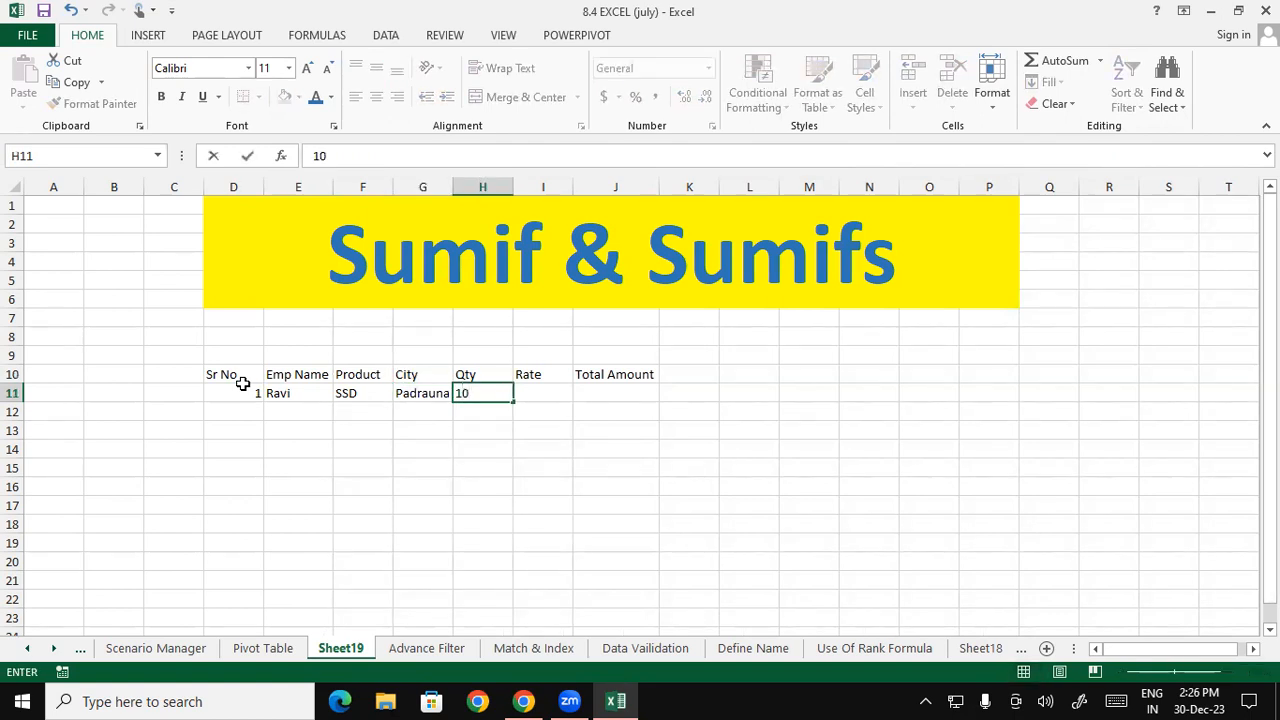
key(Tab)
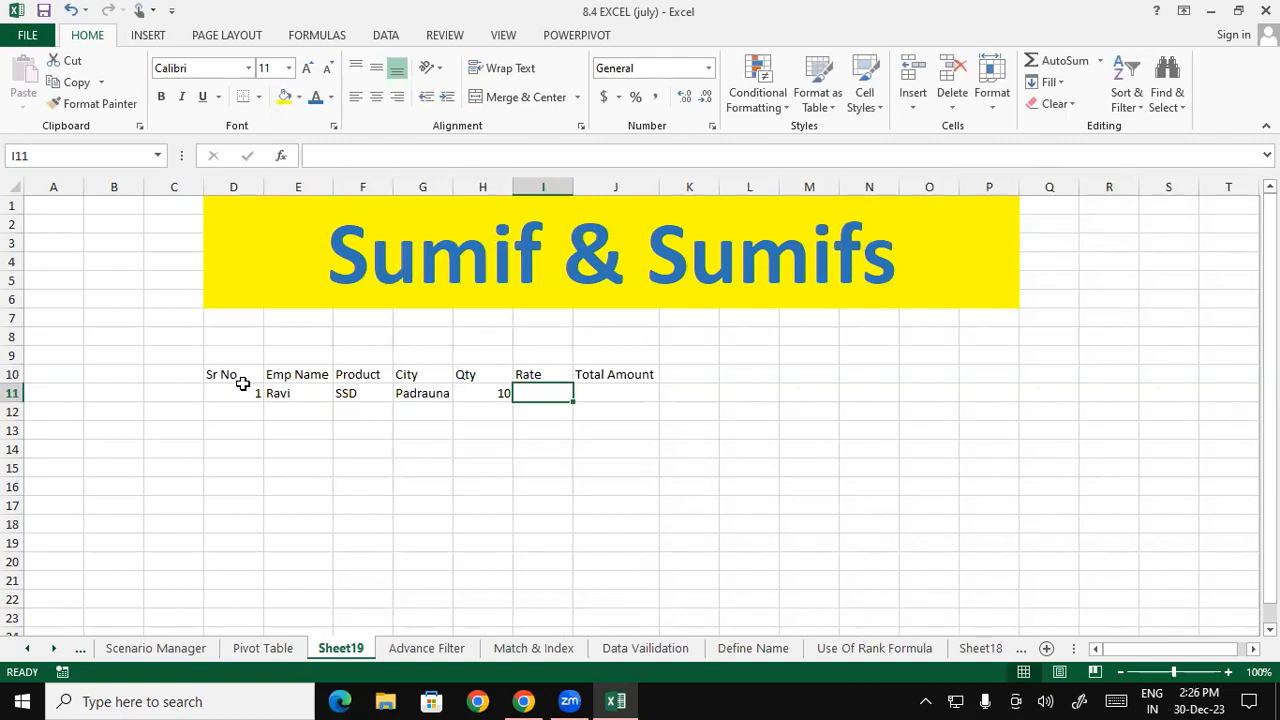
Set the first record's rate to 2000 and calculate its total amount in J11 with the formula =H11*I11
text(2000)
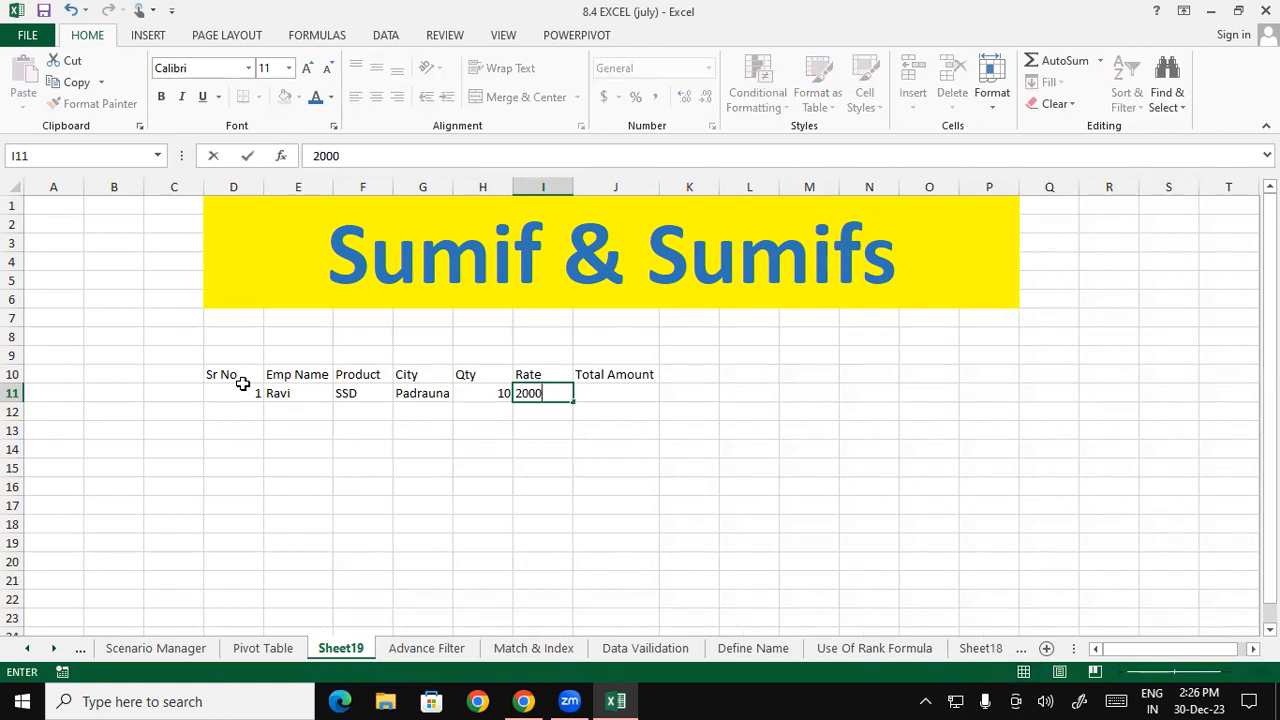
key(Tab)
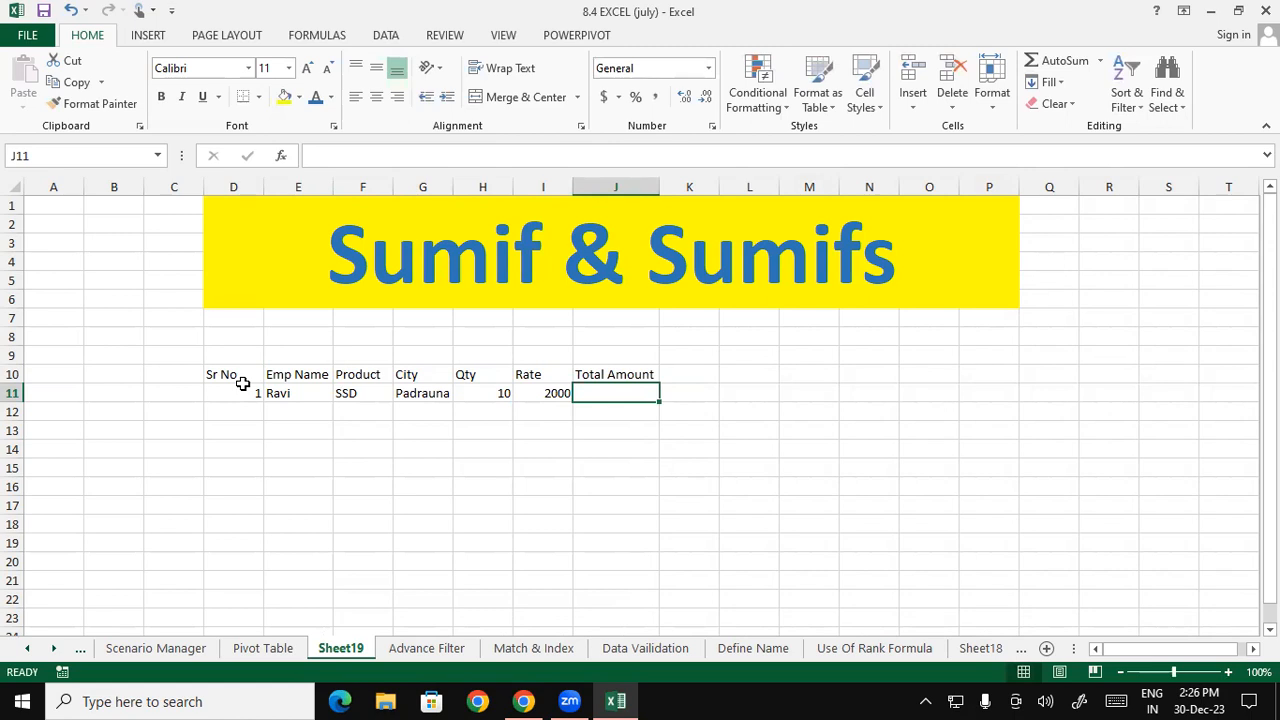
text(=)
key(Down)
key(Down)
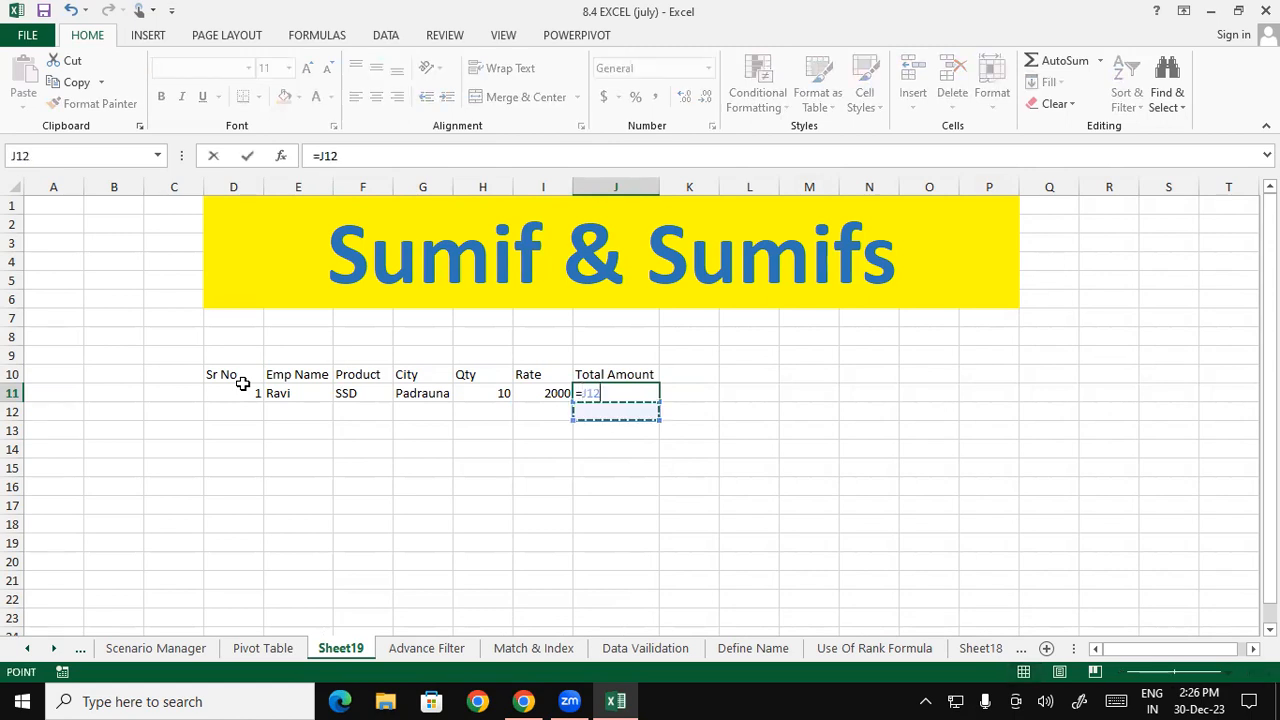
key(Up)
key(Up)
key(Left)
key(Left)
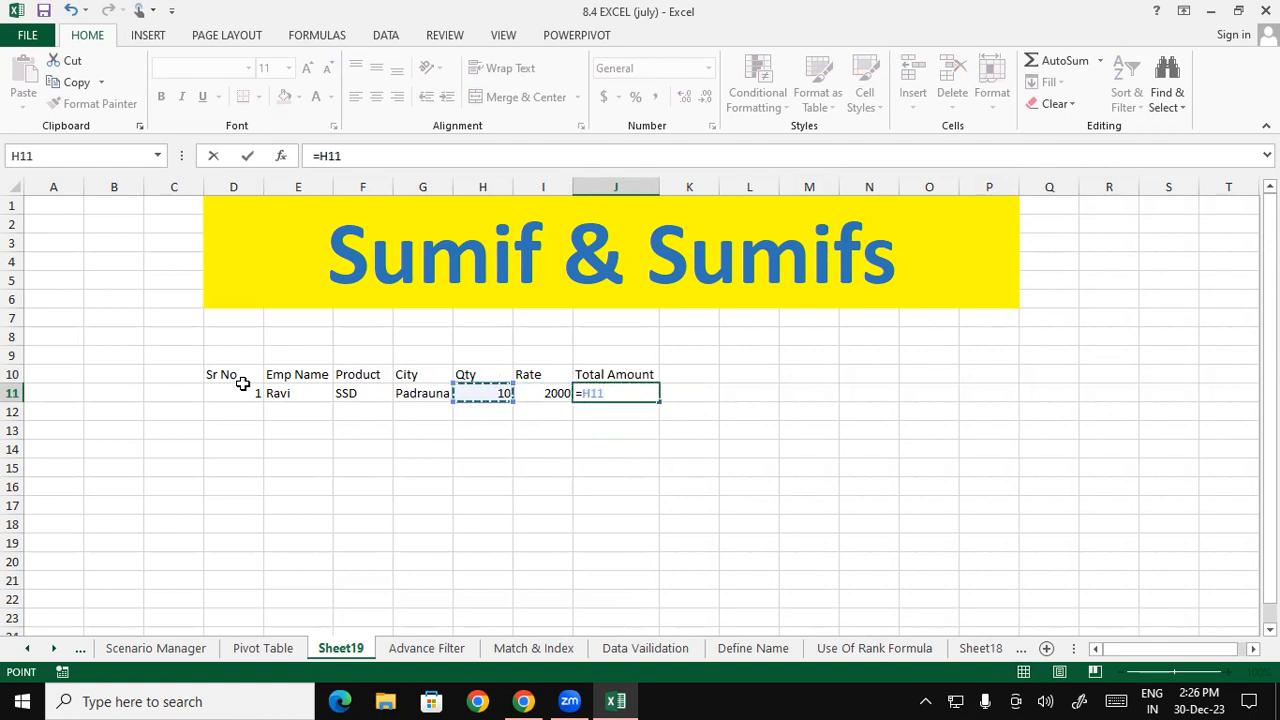
text(*)
key(Left)
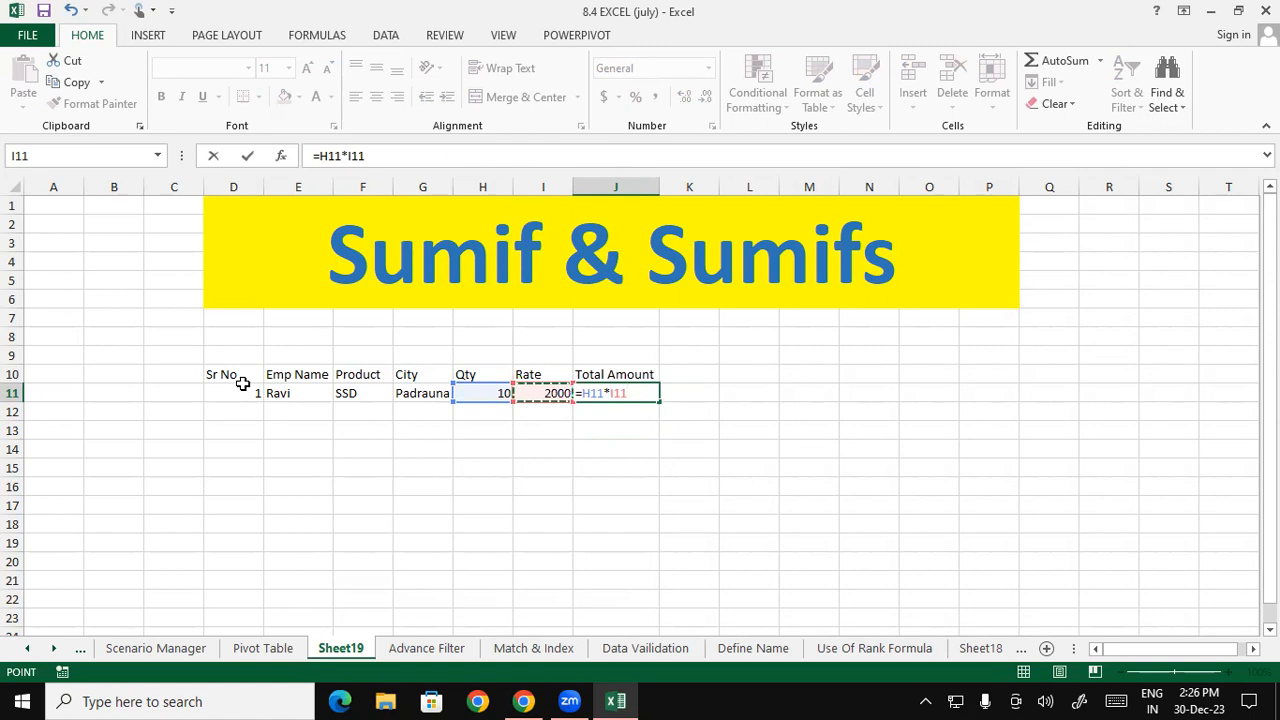
key(Return)
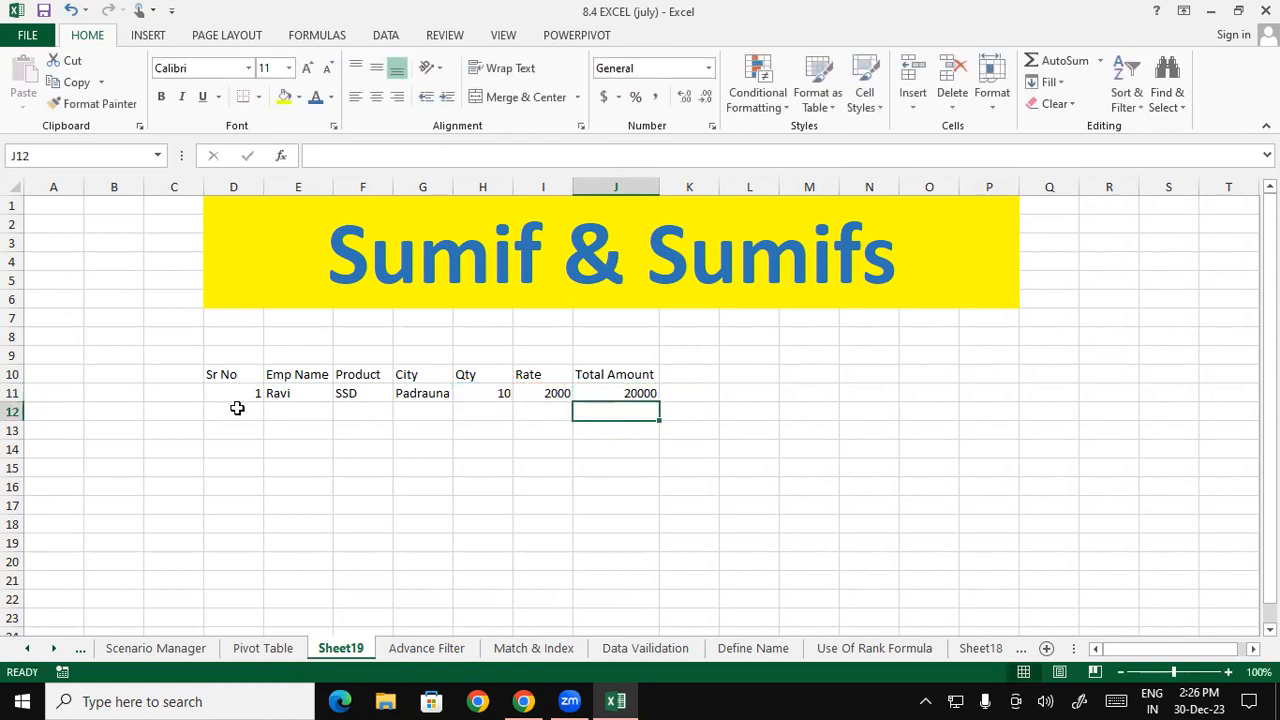
Extend the serial numbers down the Sr No column from 1 in D11 to 10 in D20
click(237, 408)
click(242, 393)
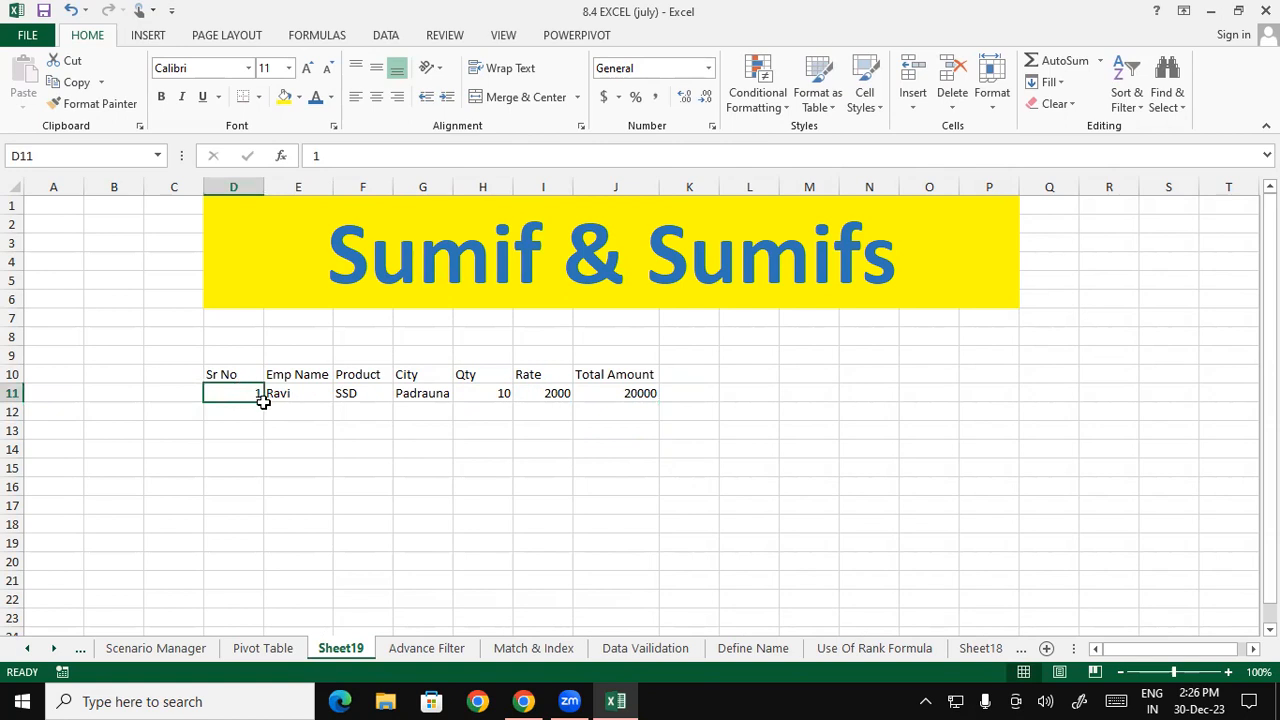
mouse_move(263, 397)
mouse_down()
mouse_move(266, 457)
mouse_move(241, 392)
mouse_up()
drag(265, 401, 266, 572)
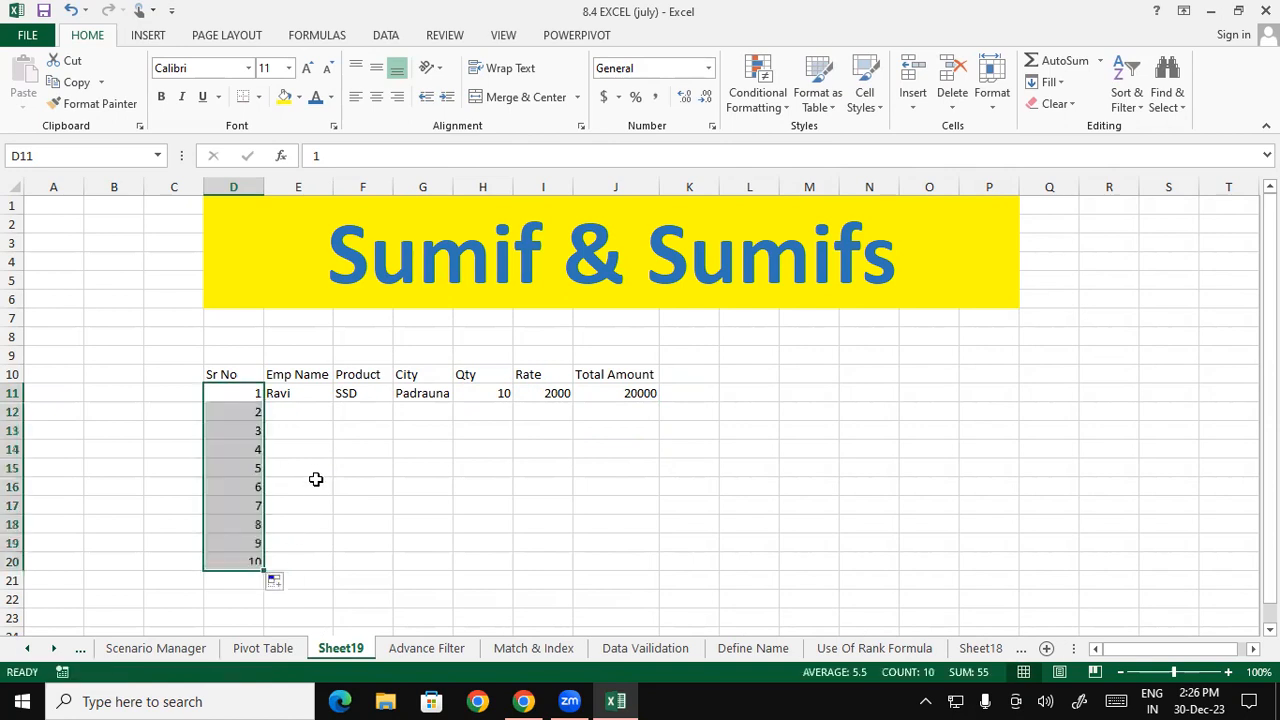
Enter employee first names for records 2 to 4 in cells E12 to E14
click(315, 469)
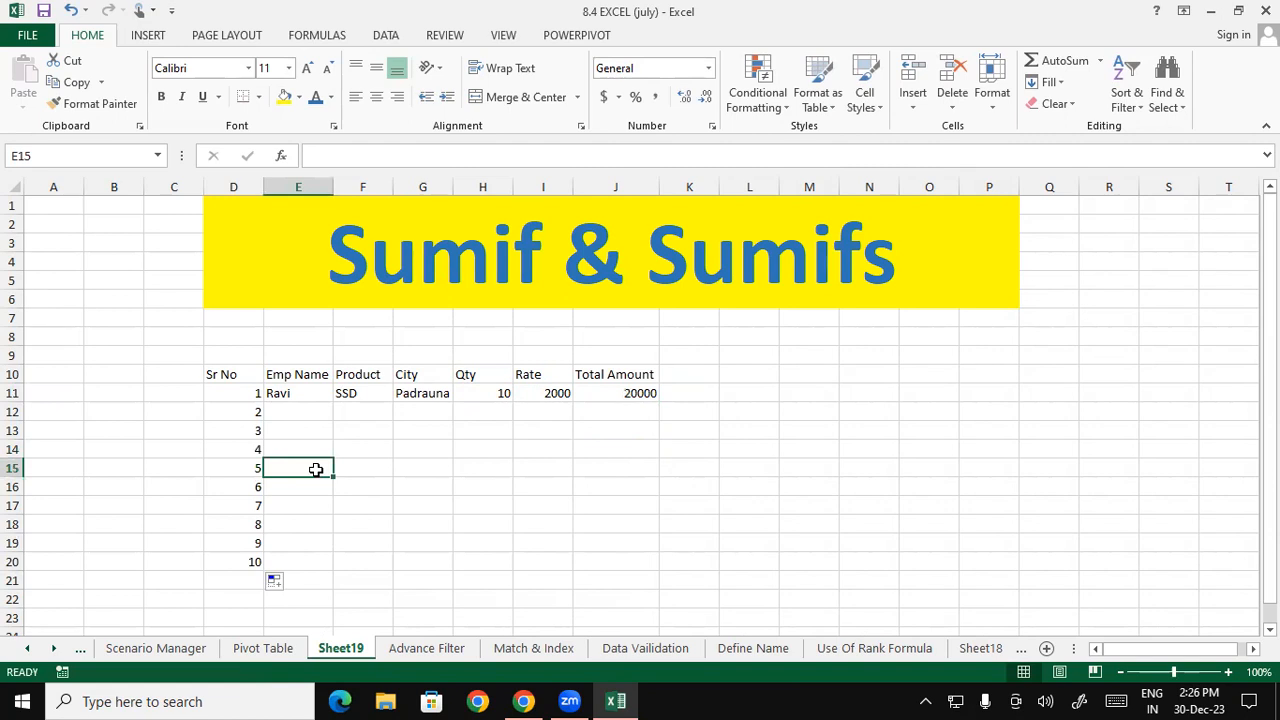
click(306, 396)
click(305, 412)
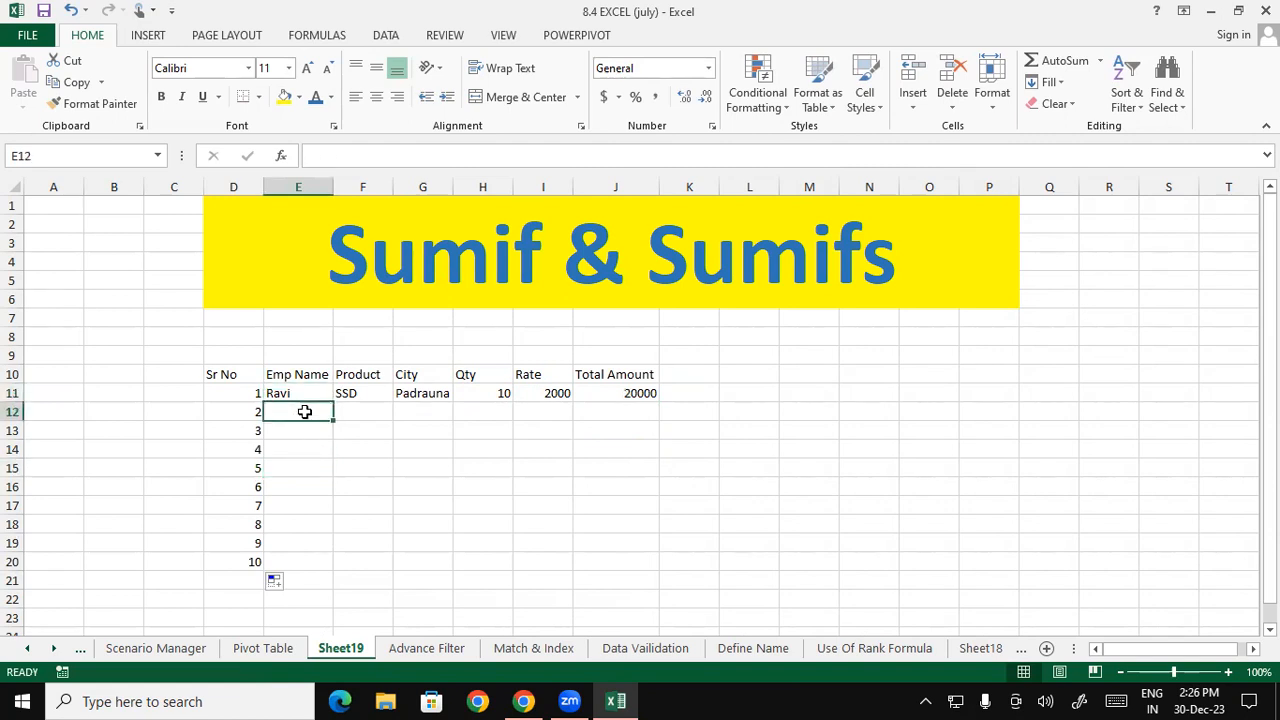
text(Rakesh)
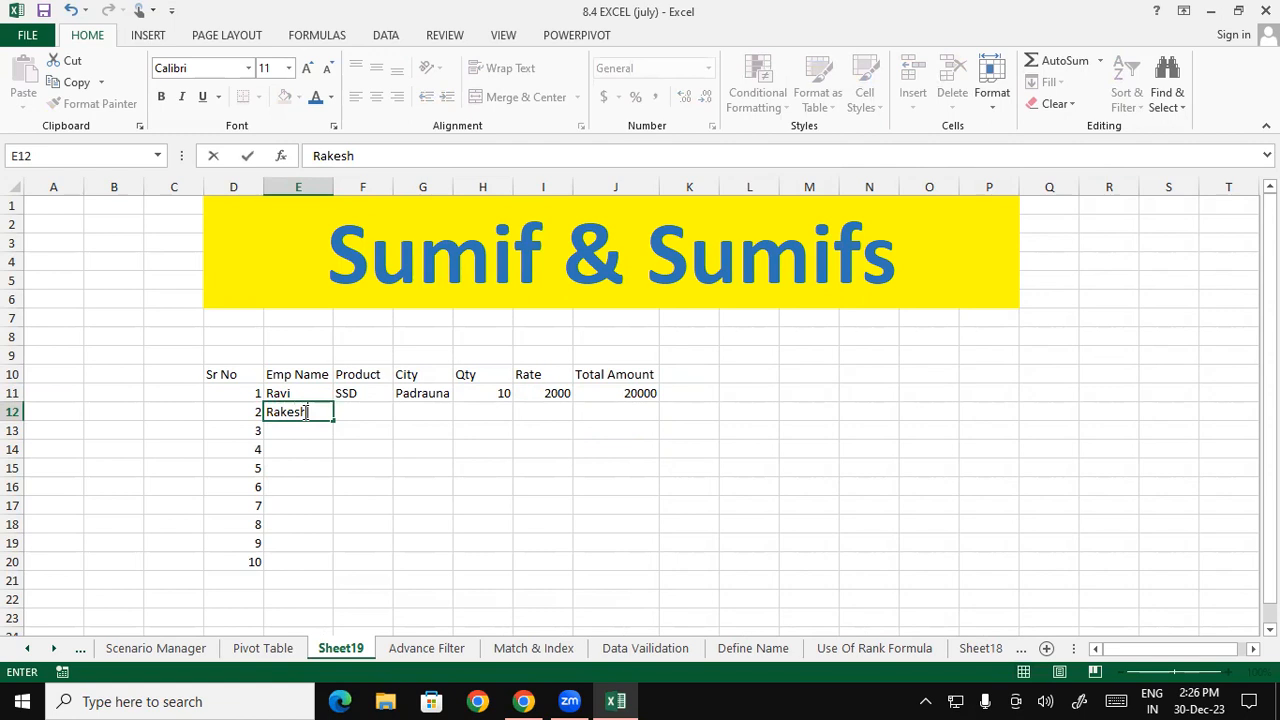
key(Return)
text(Mohan)
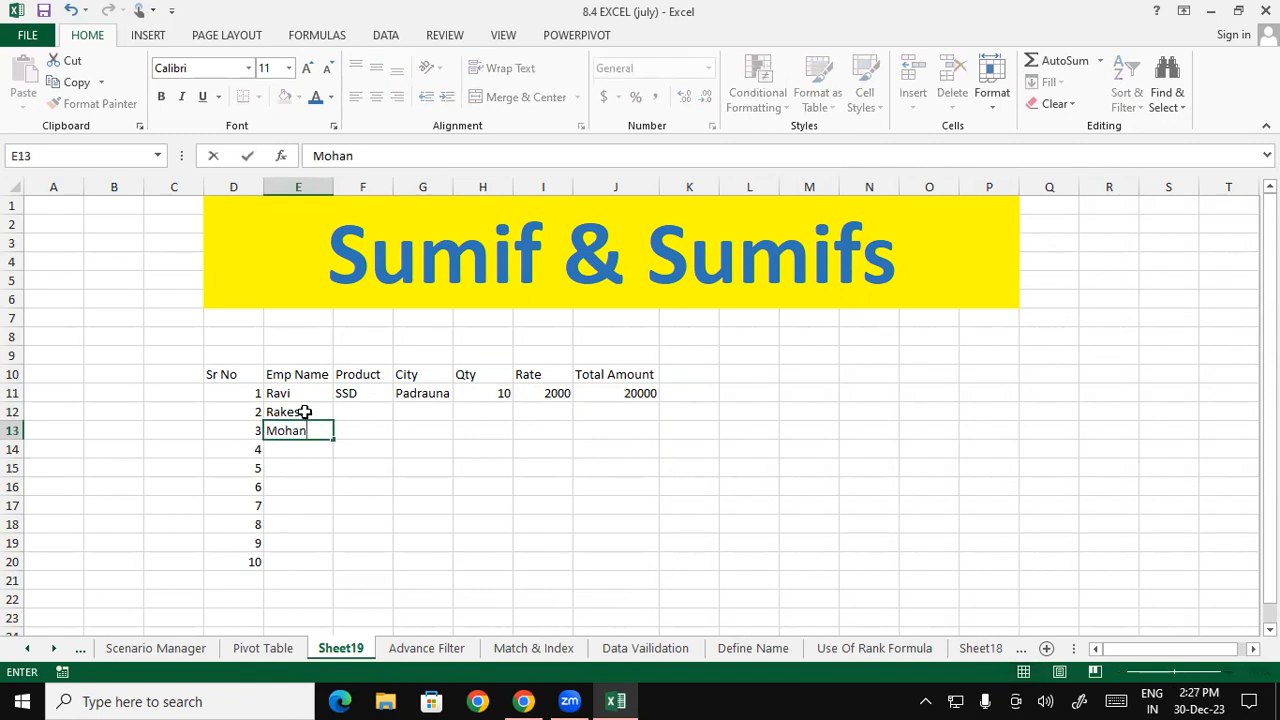
key(Return)
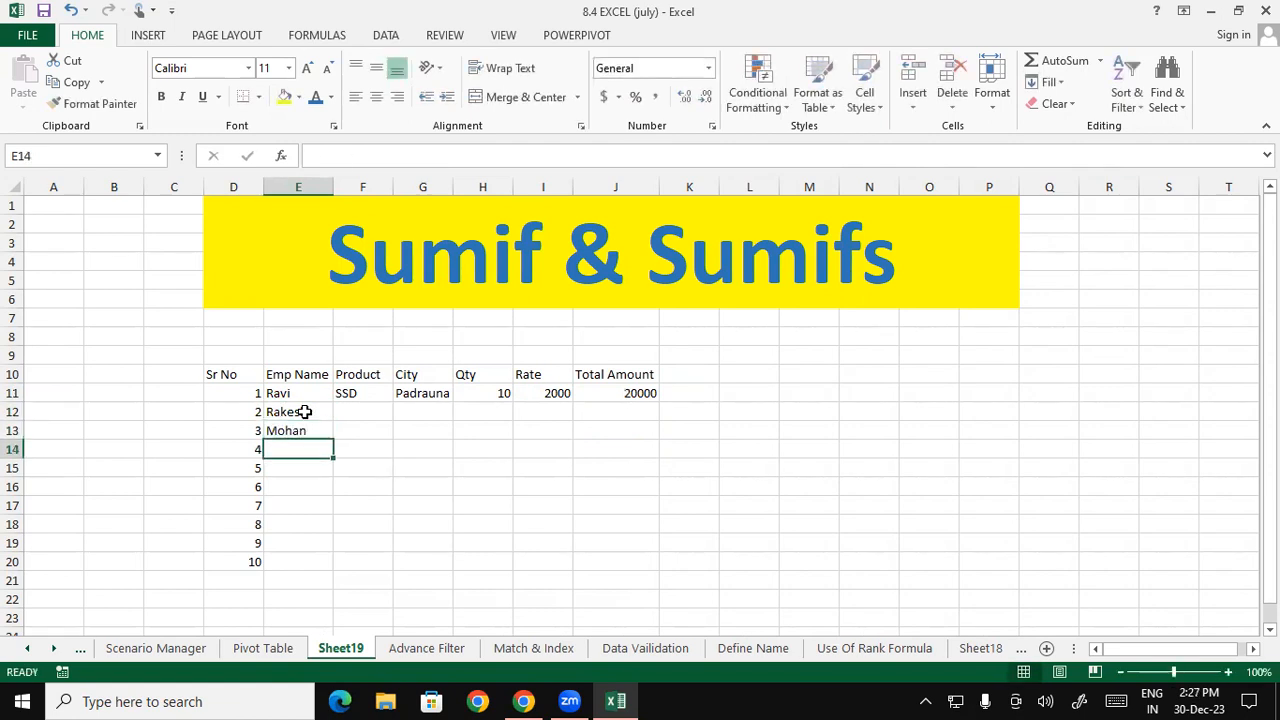
text(Rohan)
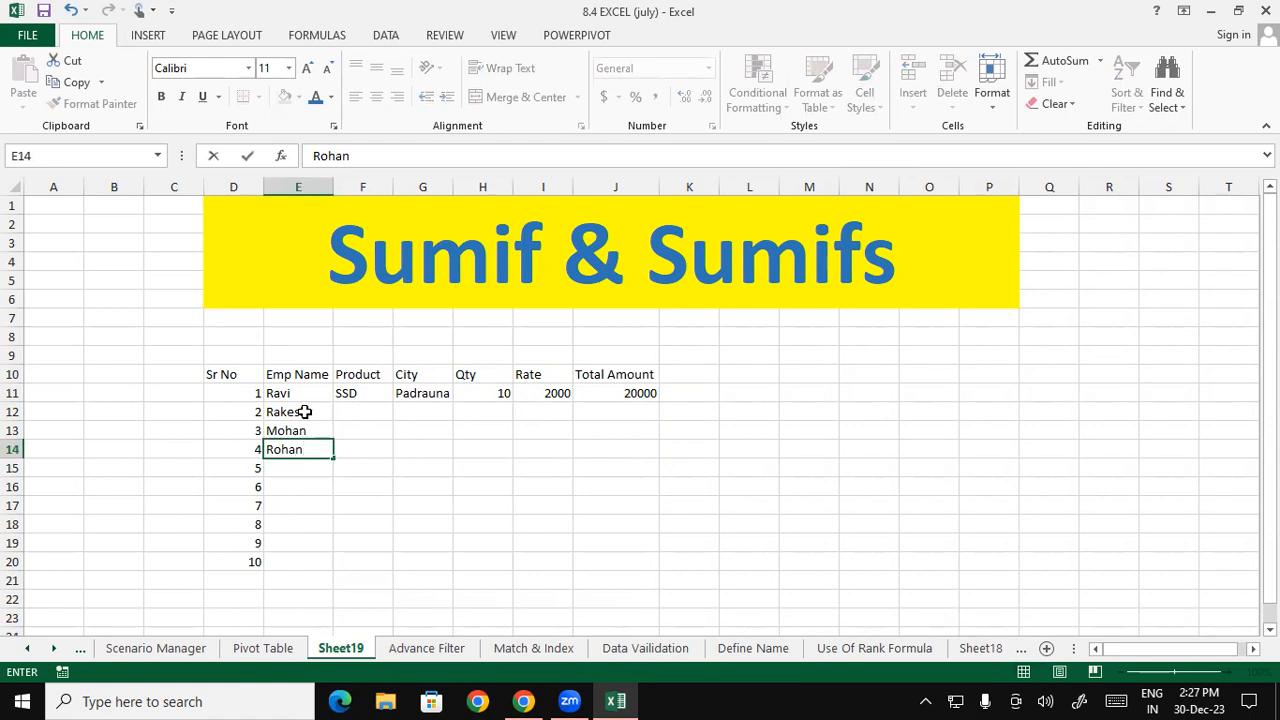
key(Return)
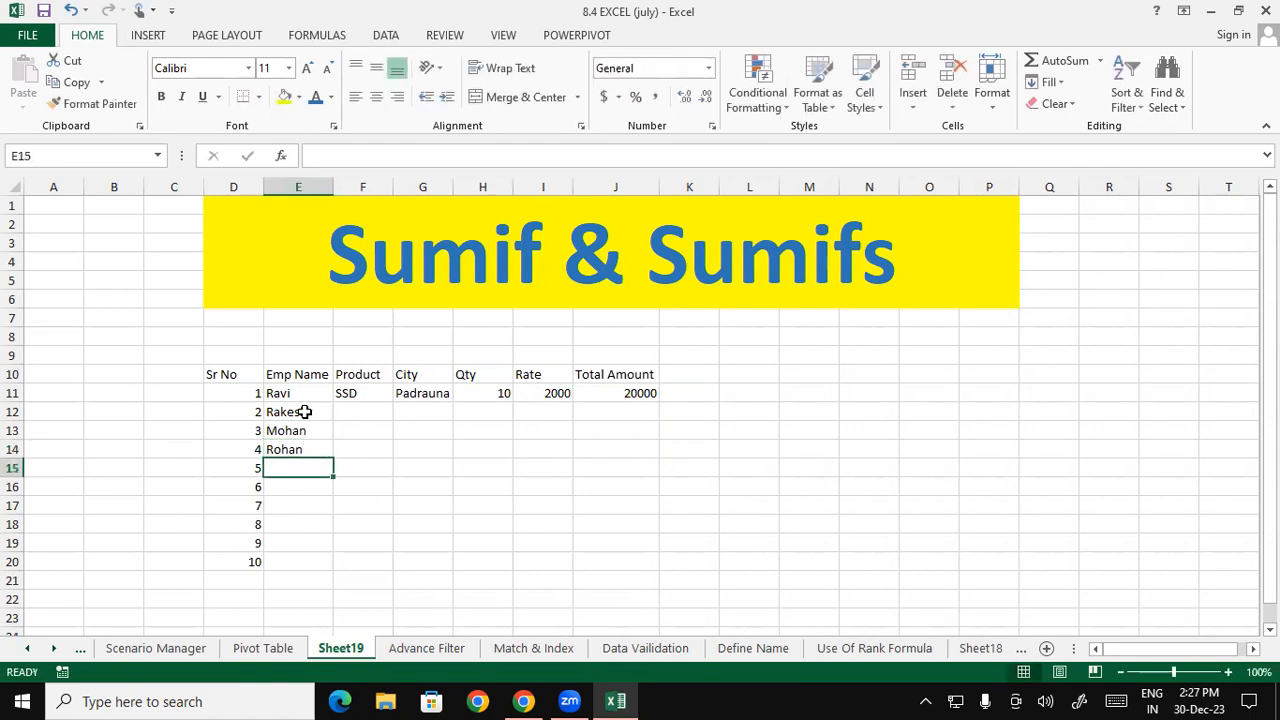
Enter employee first names for records 5 and 6 in cells E15 and E16
text(Su)
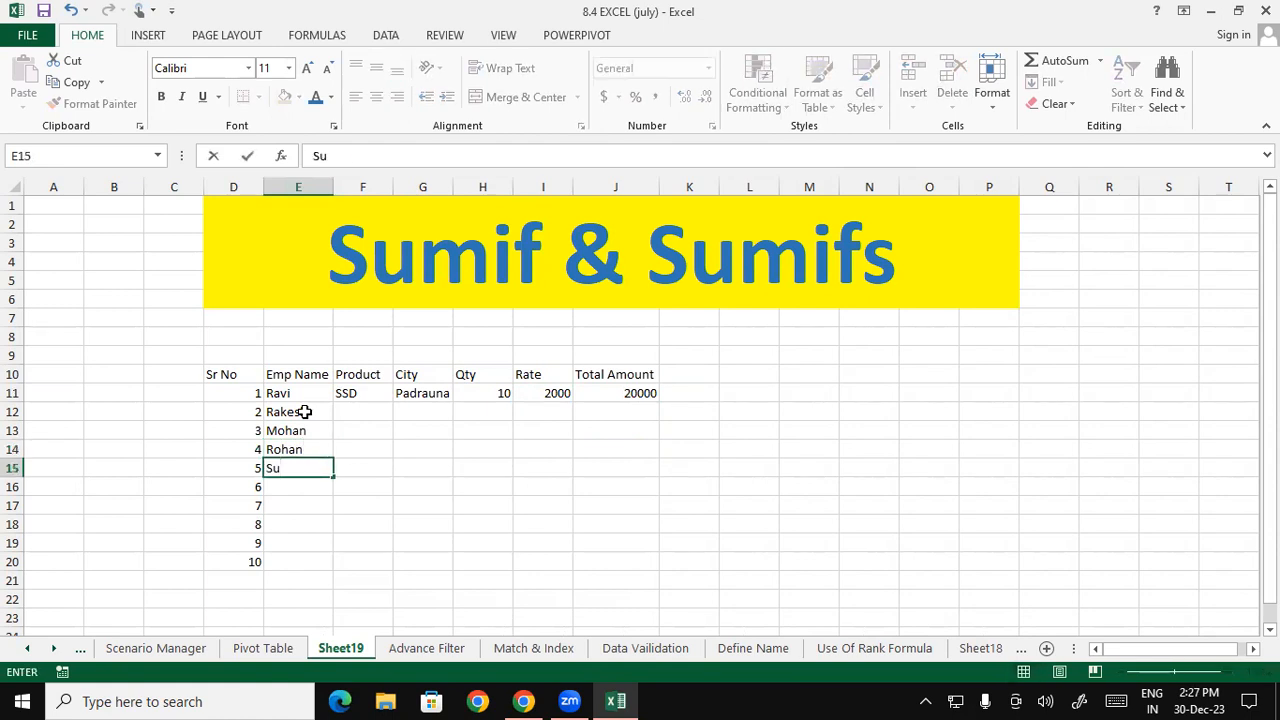
text(resh)
key(Return)
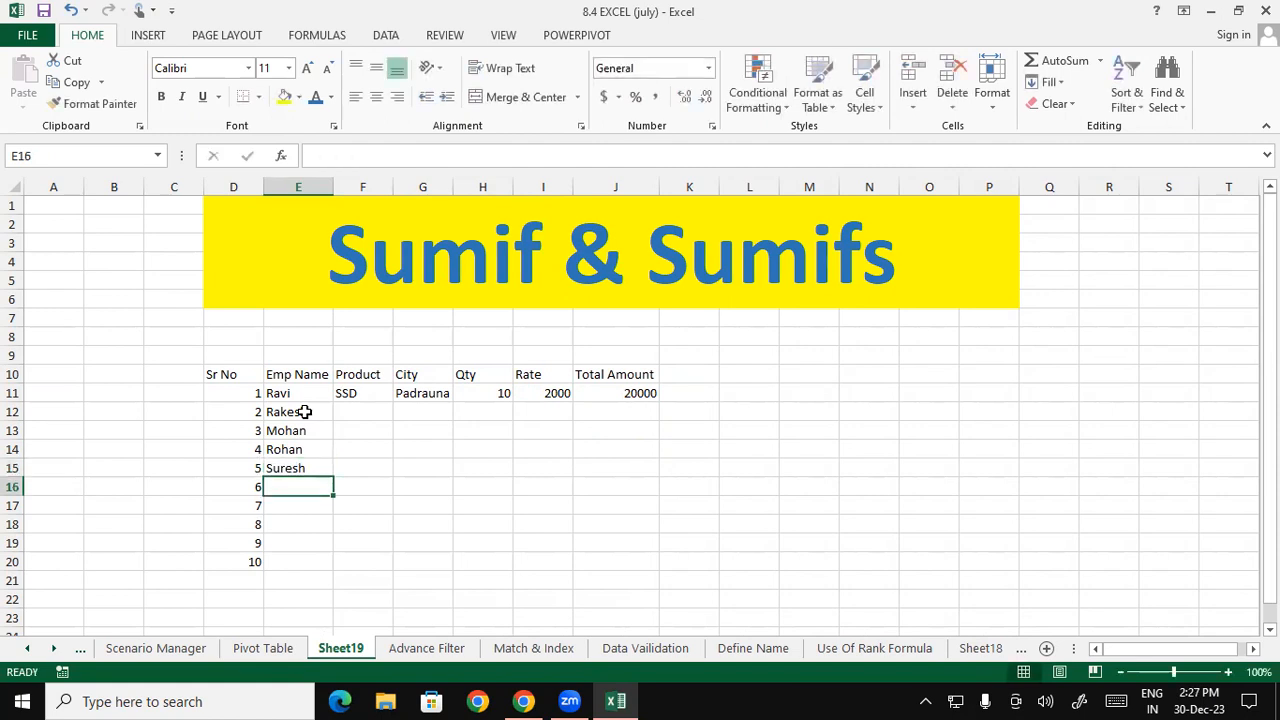
text(Mukesh)
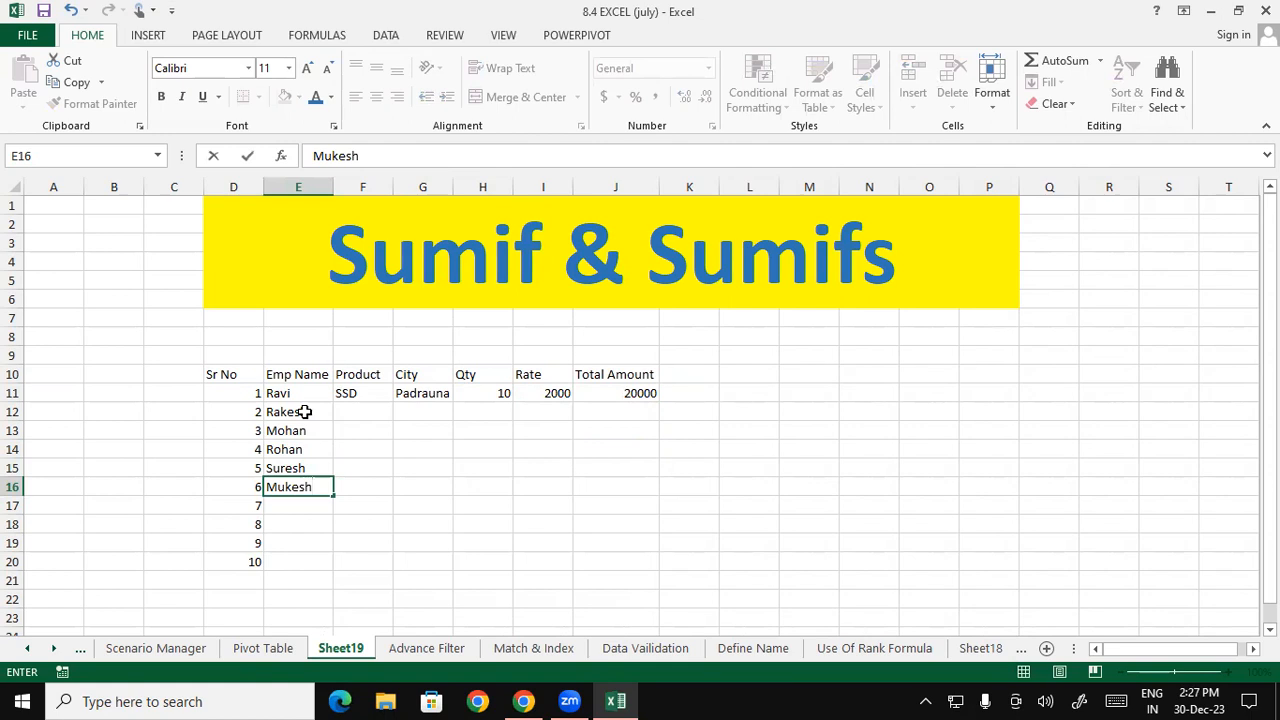
key(Return)
Fill the employee names in E11:E16 down through E20 to cover the remaining records
drag(278, 393, 290, 487)
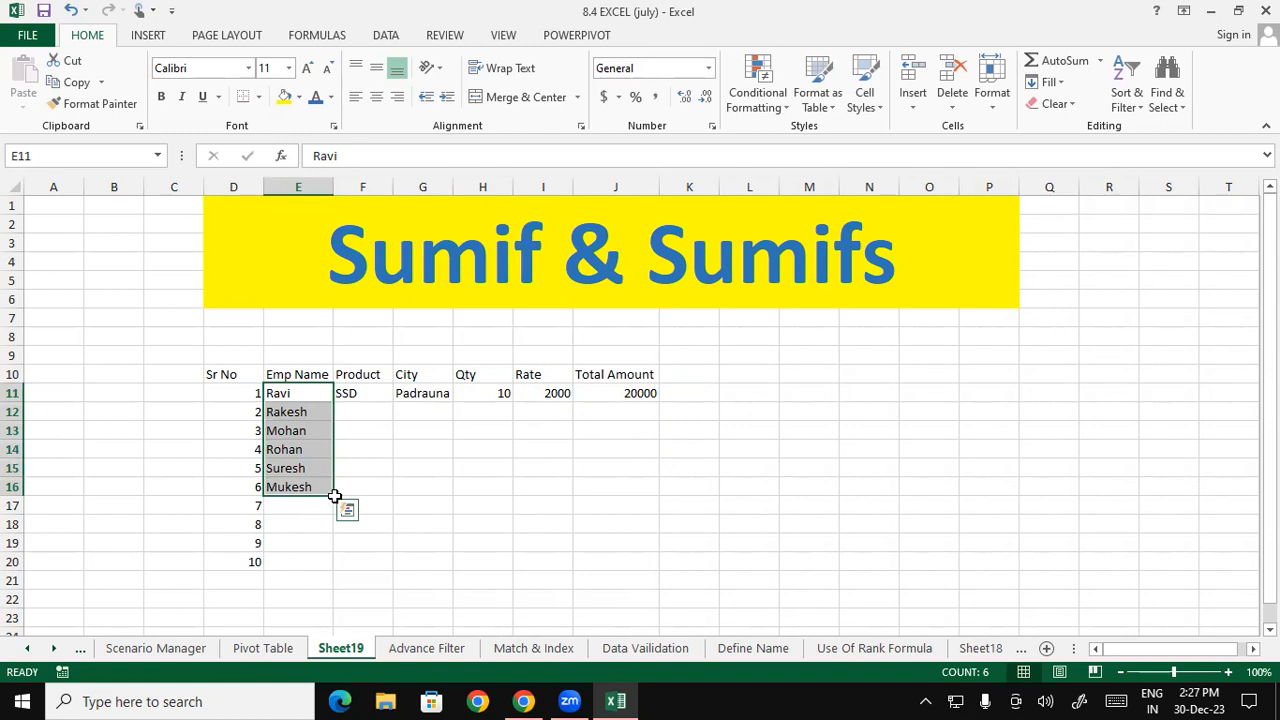
drag(332, 497, 334, 568)
click(575, 592)
Examine which employee names repeat in the Emp Name column and how they relate to the product and city columns
click(297, 399)
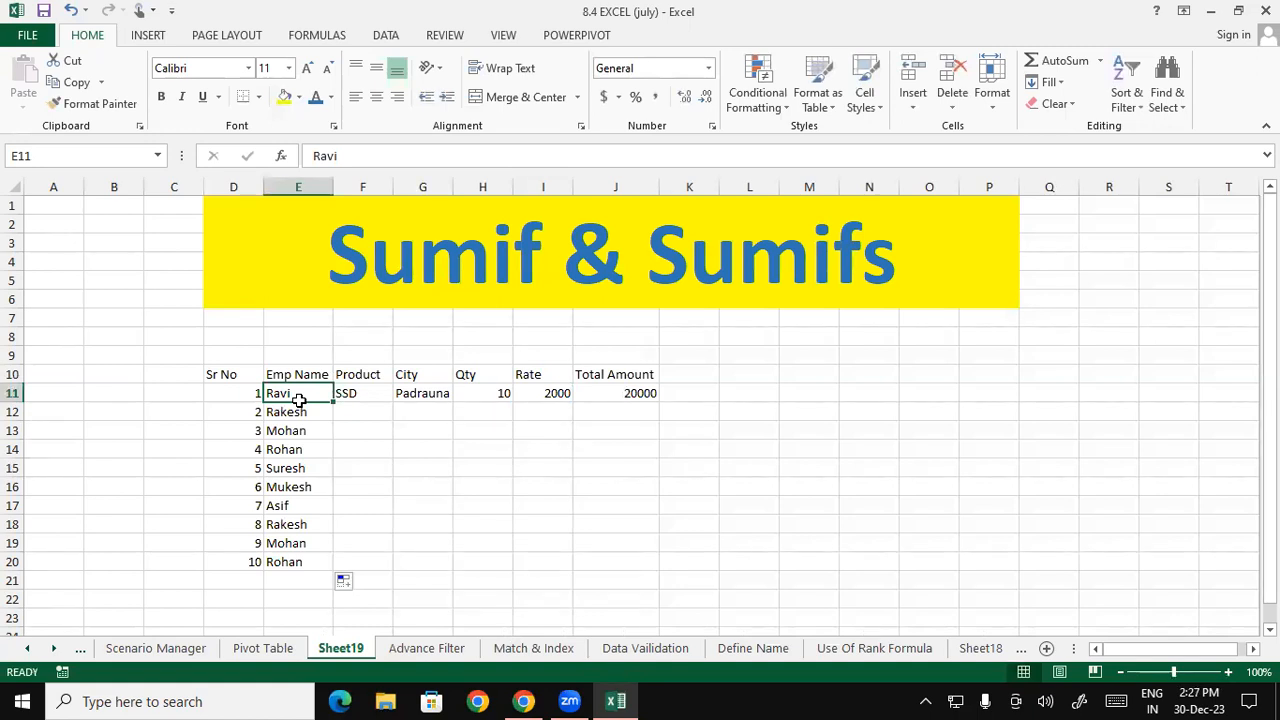
click(304, 414)
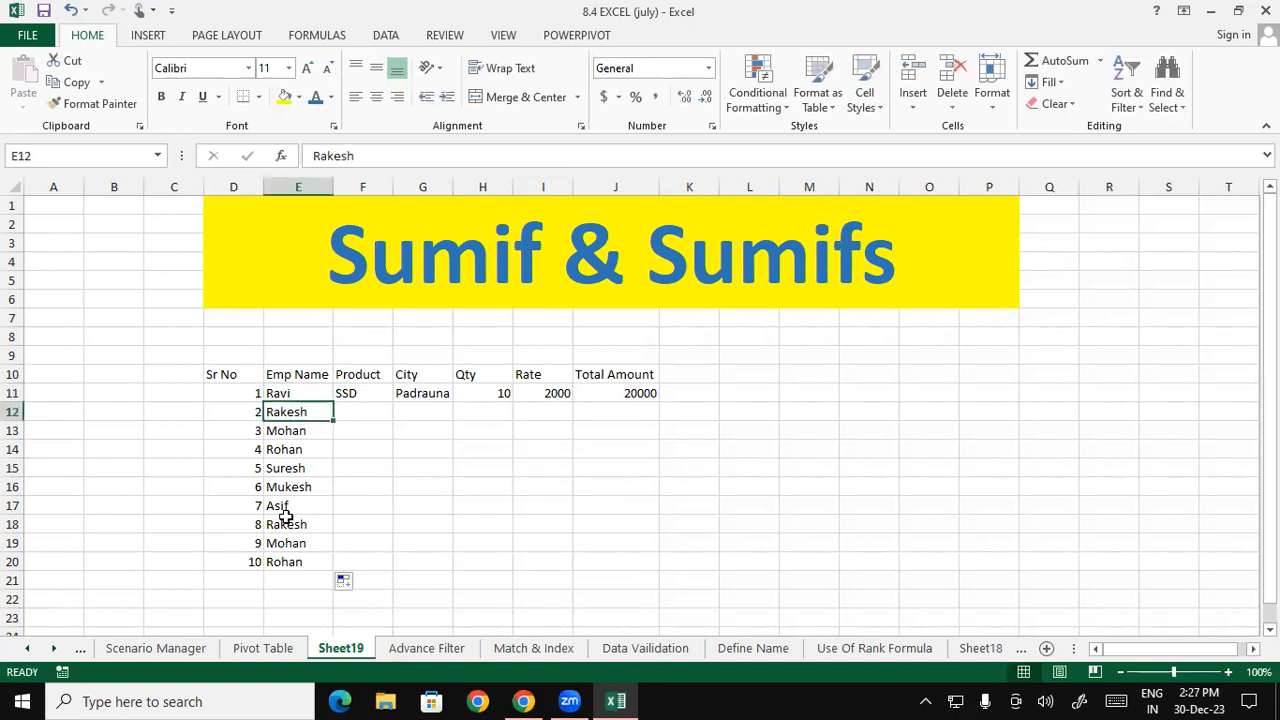
click(287, 522)
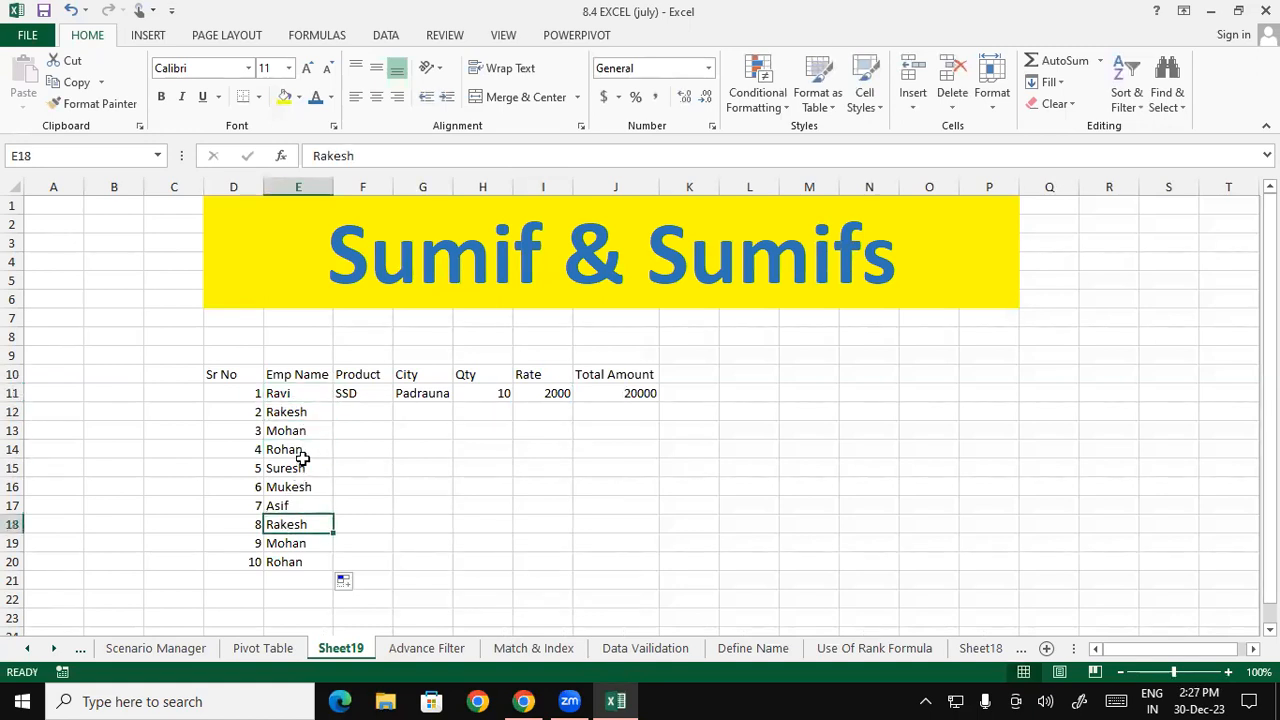
click(290, 541)
click(300, 449)
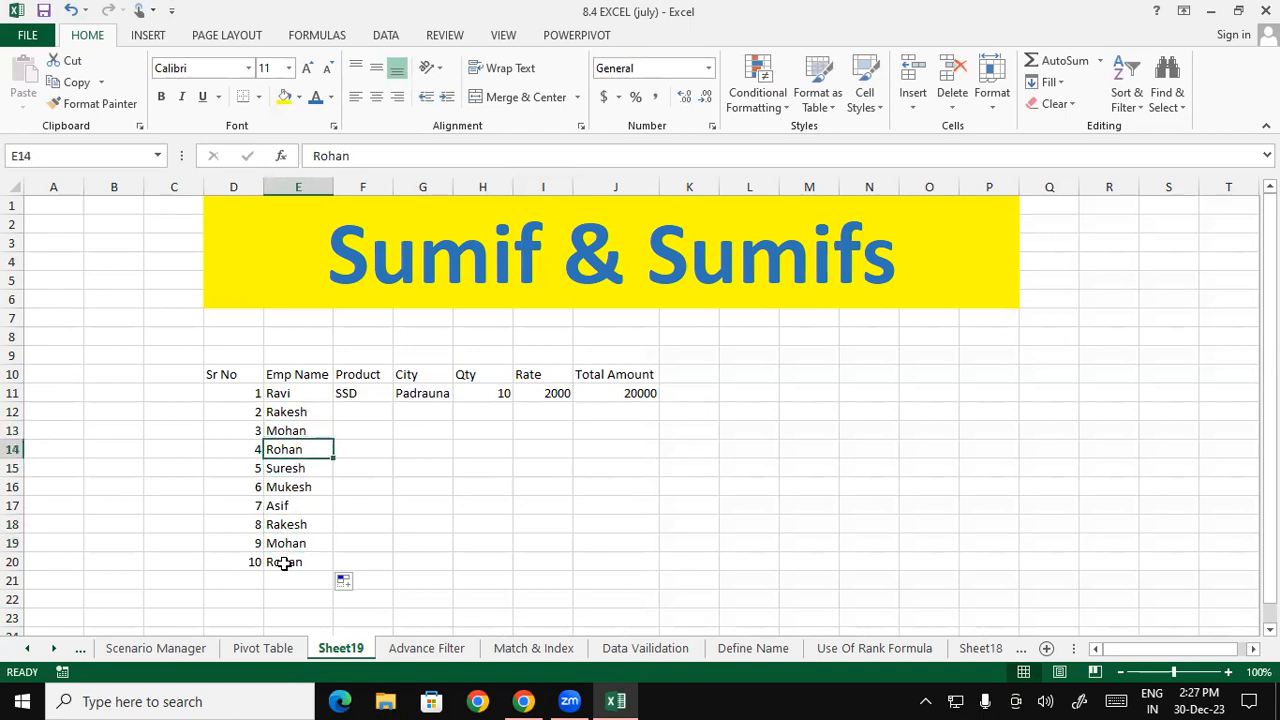
click(284, 563)
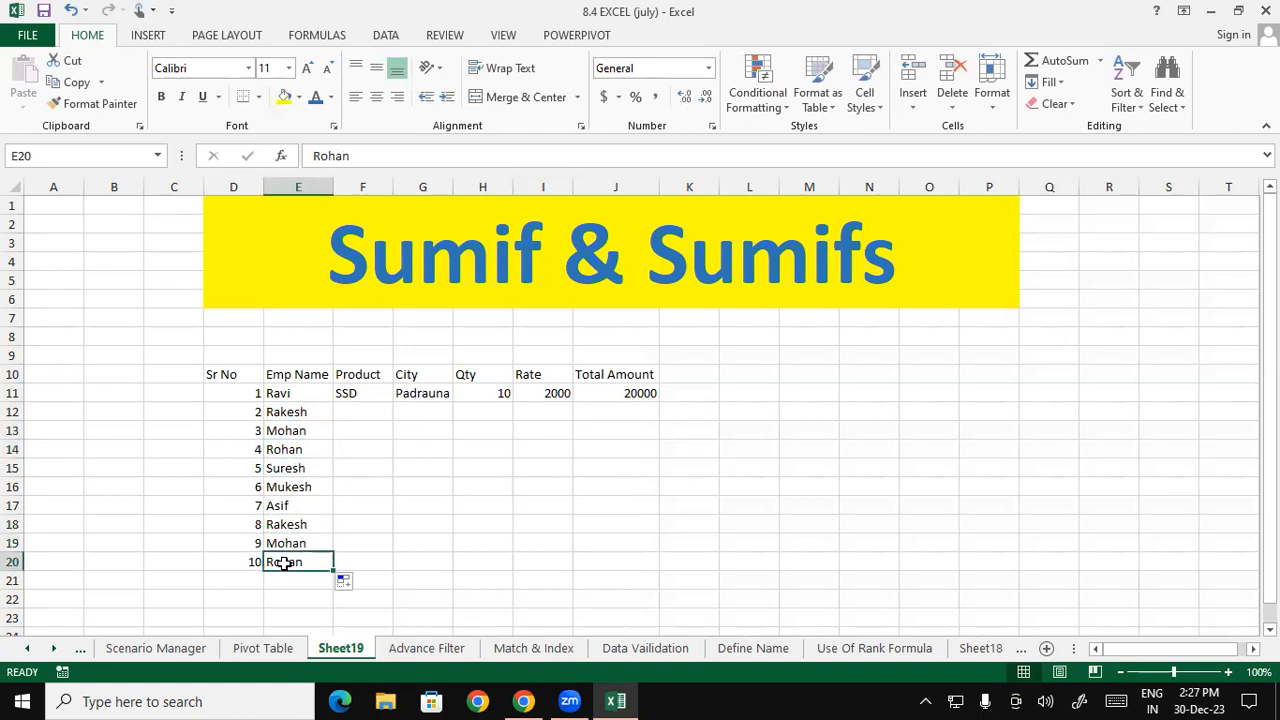
drag(289, 412, 300, 449)
click(351, 451)
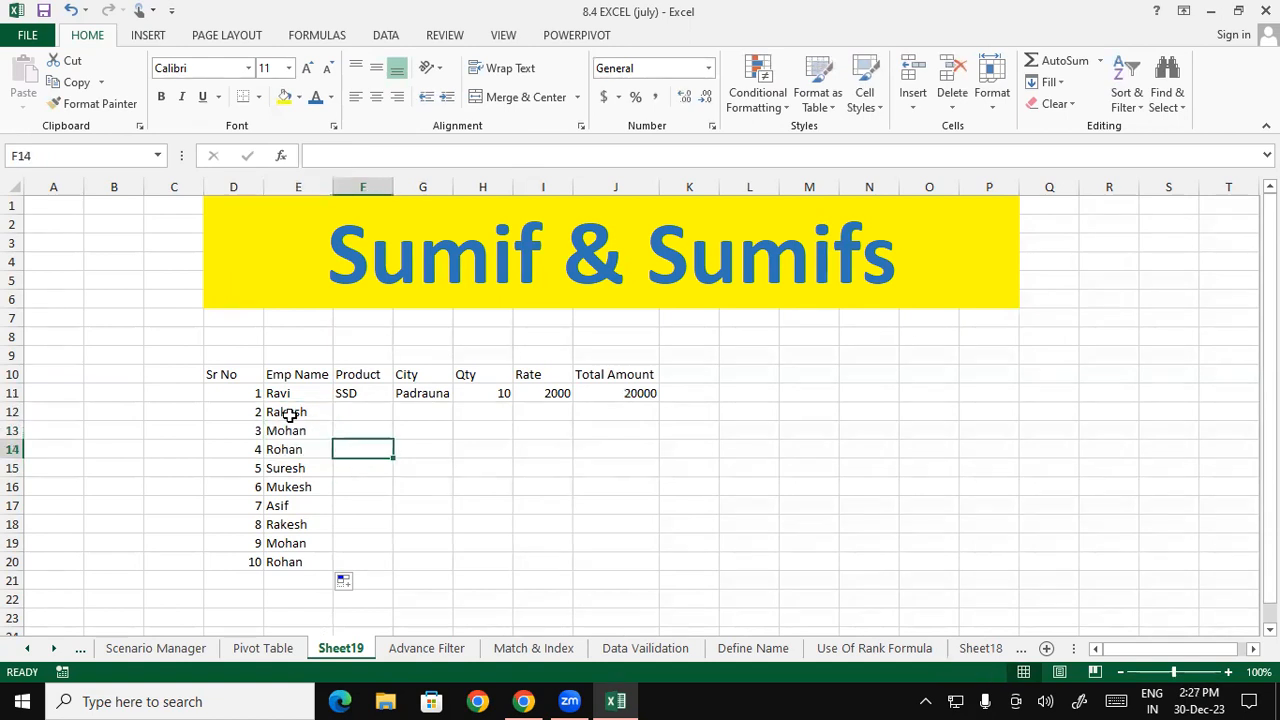
drag(282, 392, 418, 395)
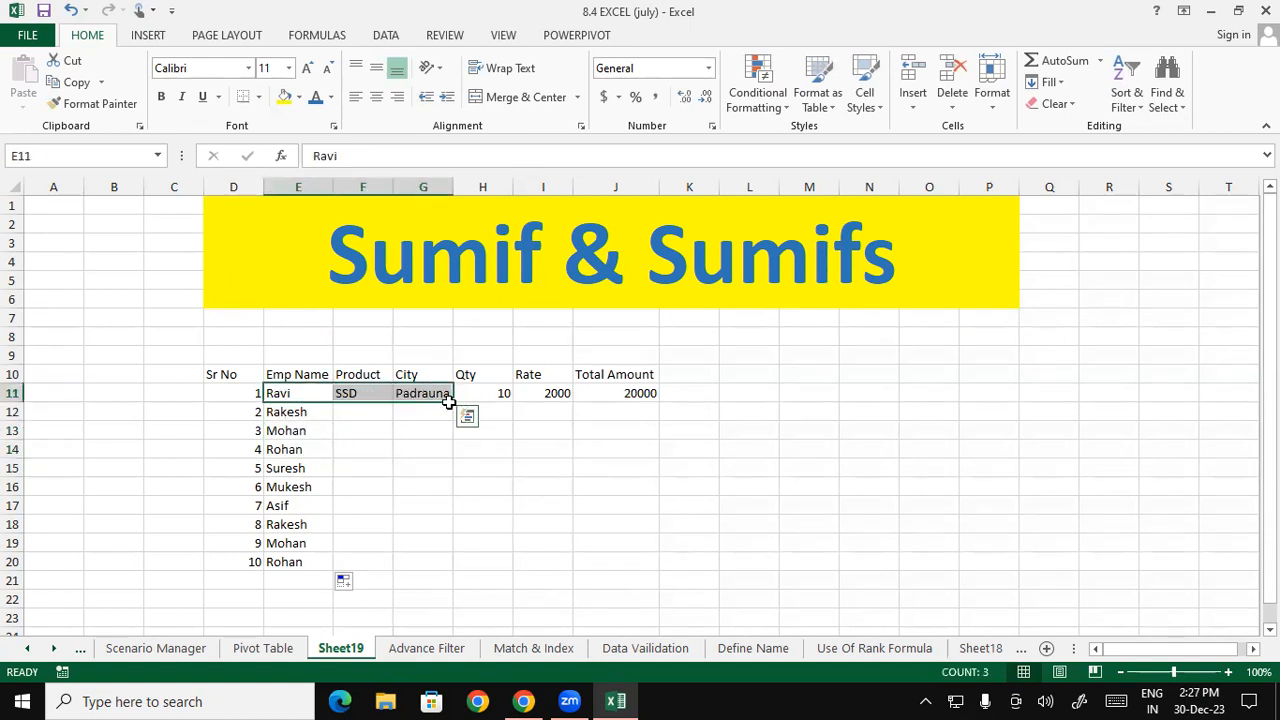
click(279, 453)
click(272, 486)
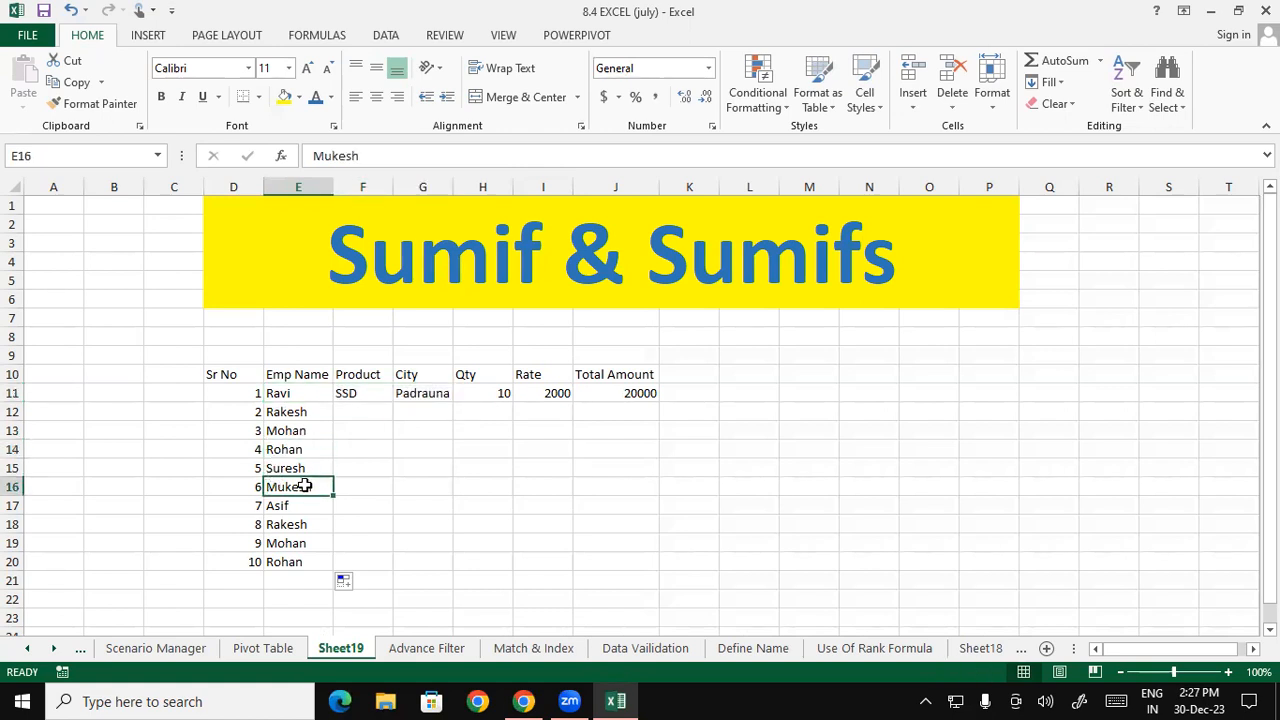
drag(285, 467, 366, 461)
click(424, 469)
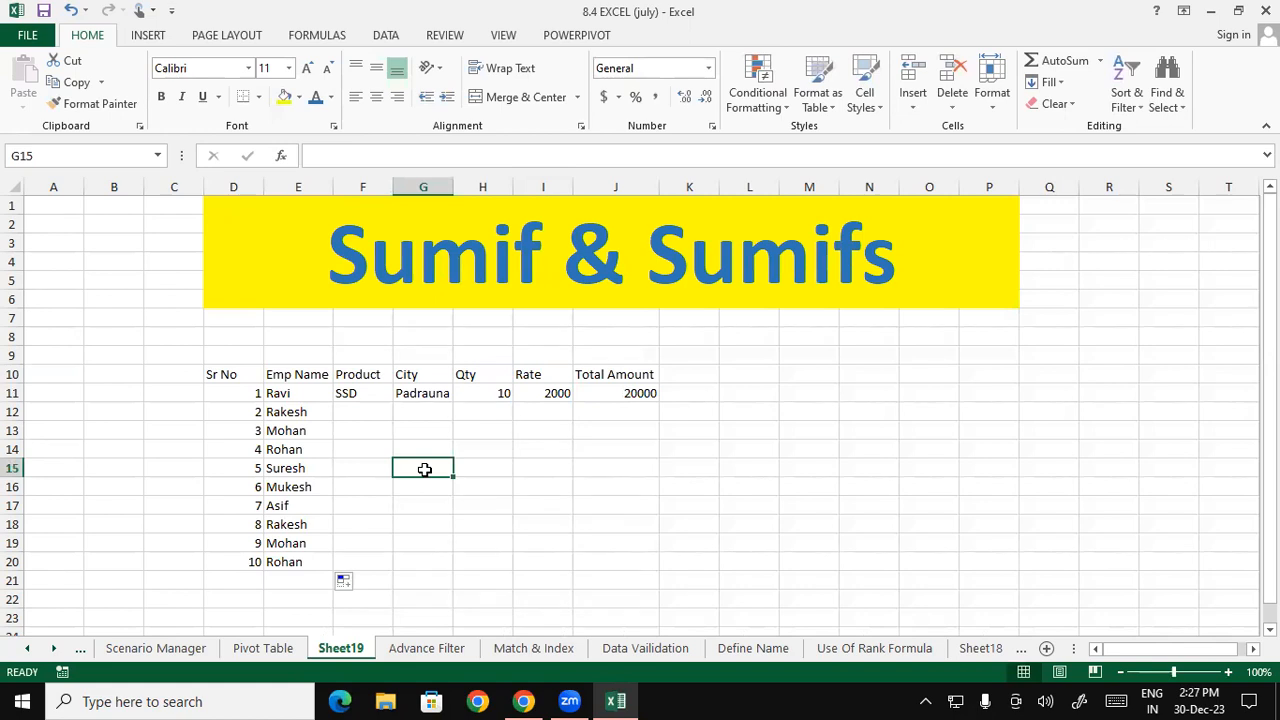
Enter HDD as the second record's product in cell F12
drag(351, 411, 366, 563)
click(351, 413)
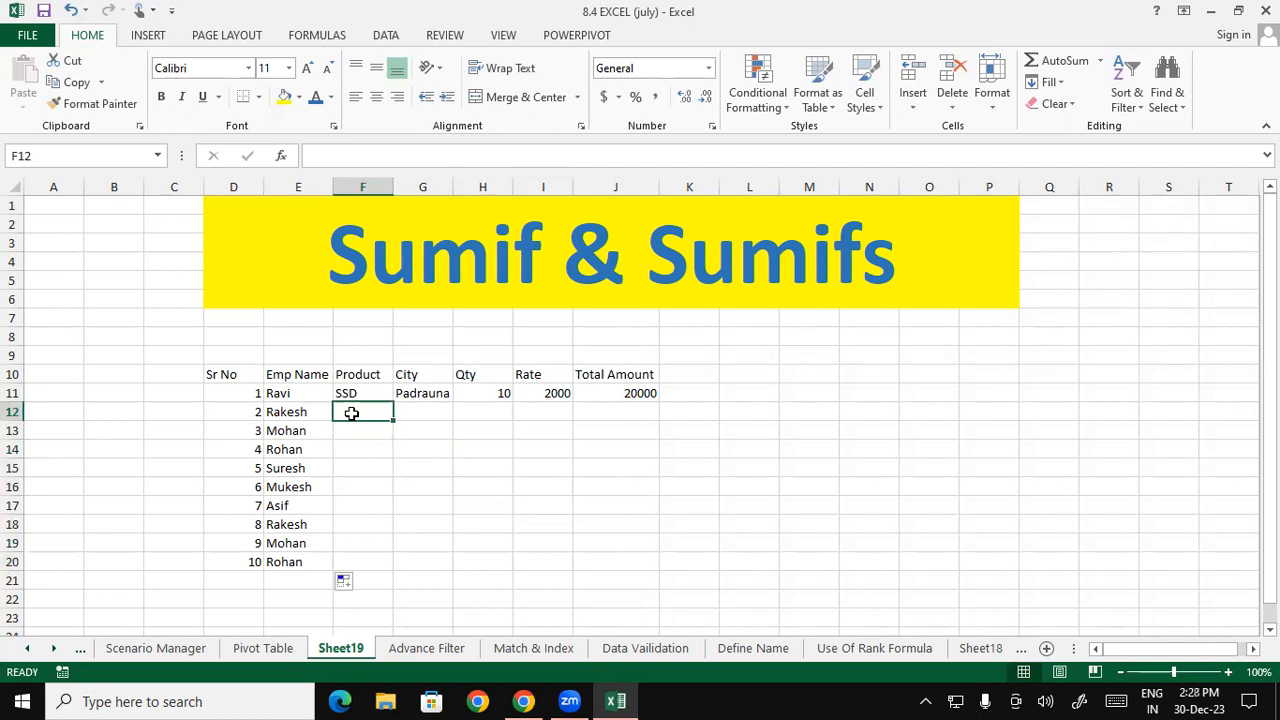
text(HDD)
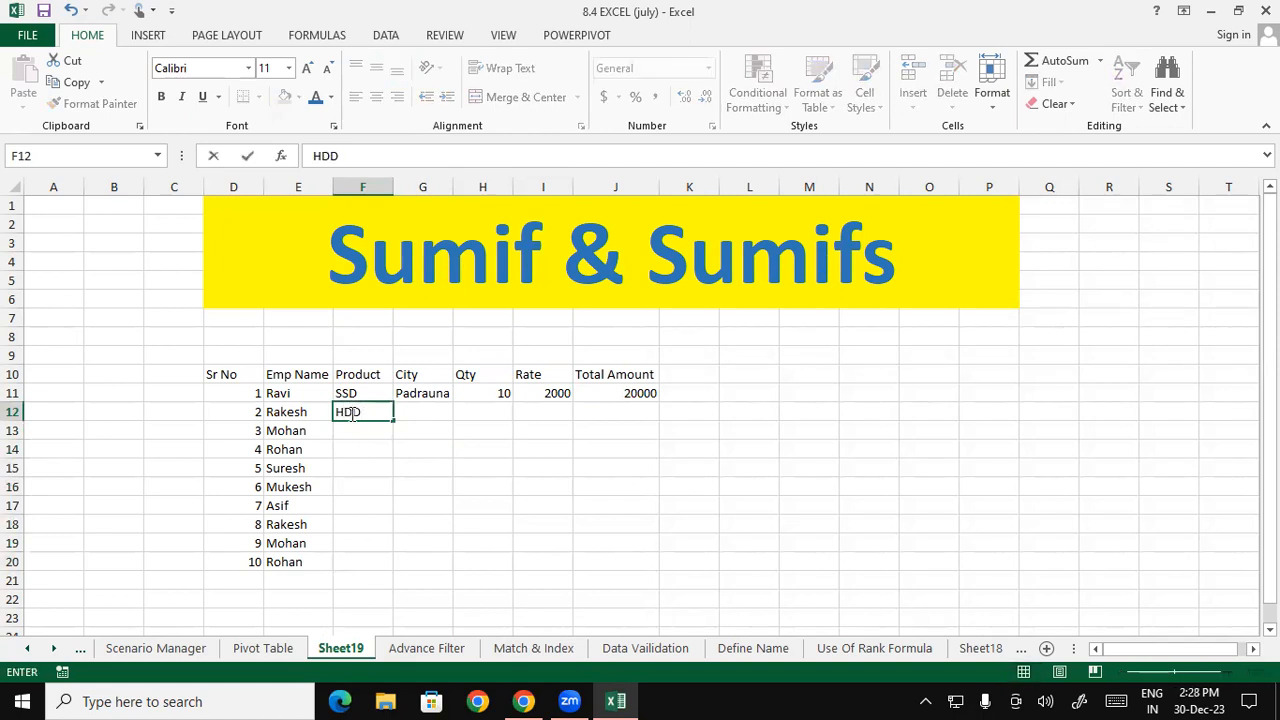
key(Return)
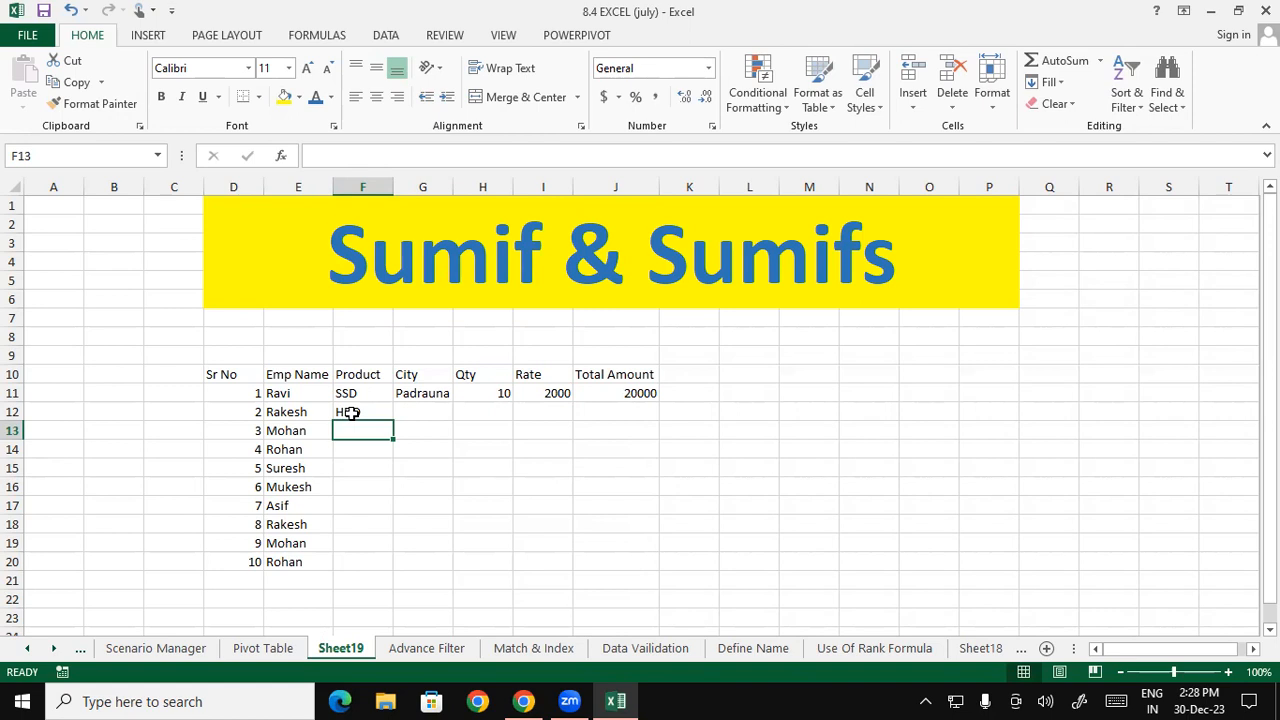
key(Up)
key(Up)
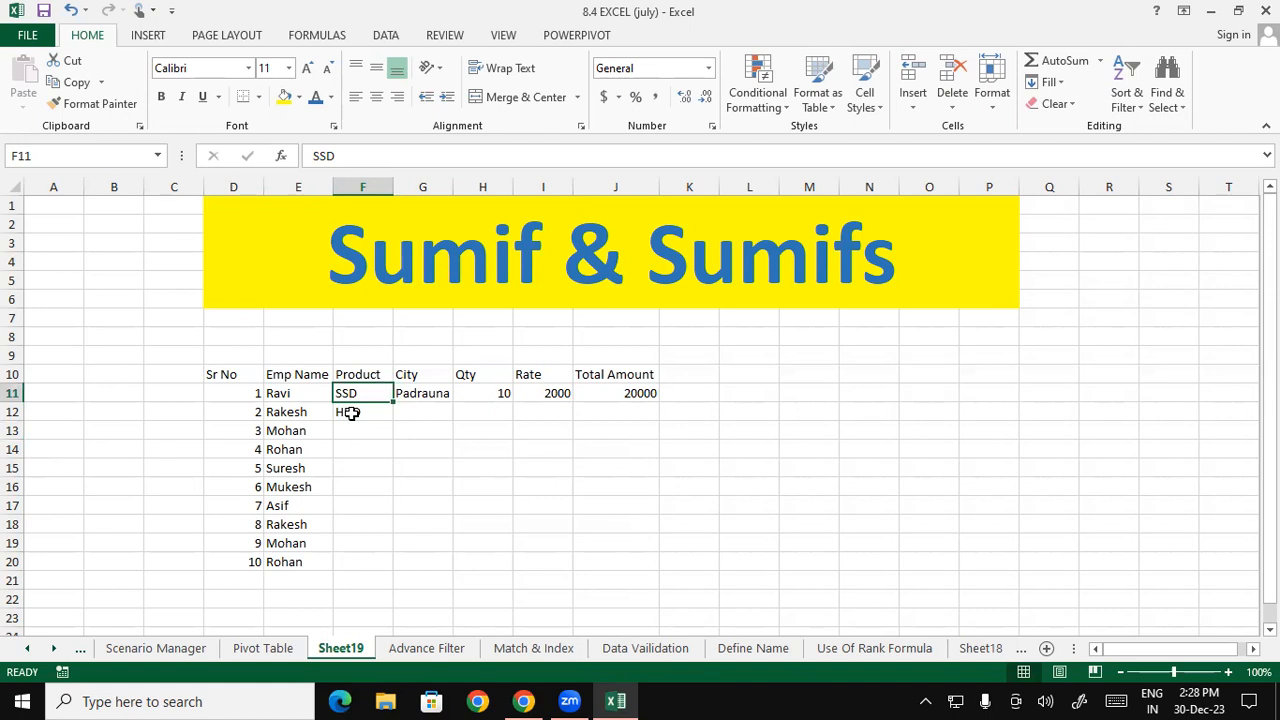
key(Down)
key(Down)
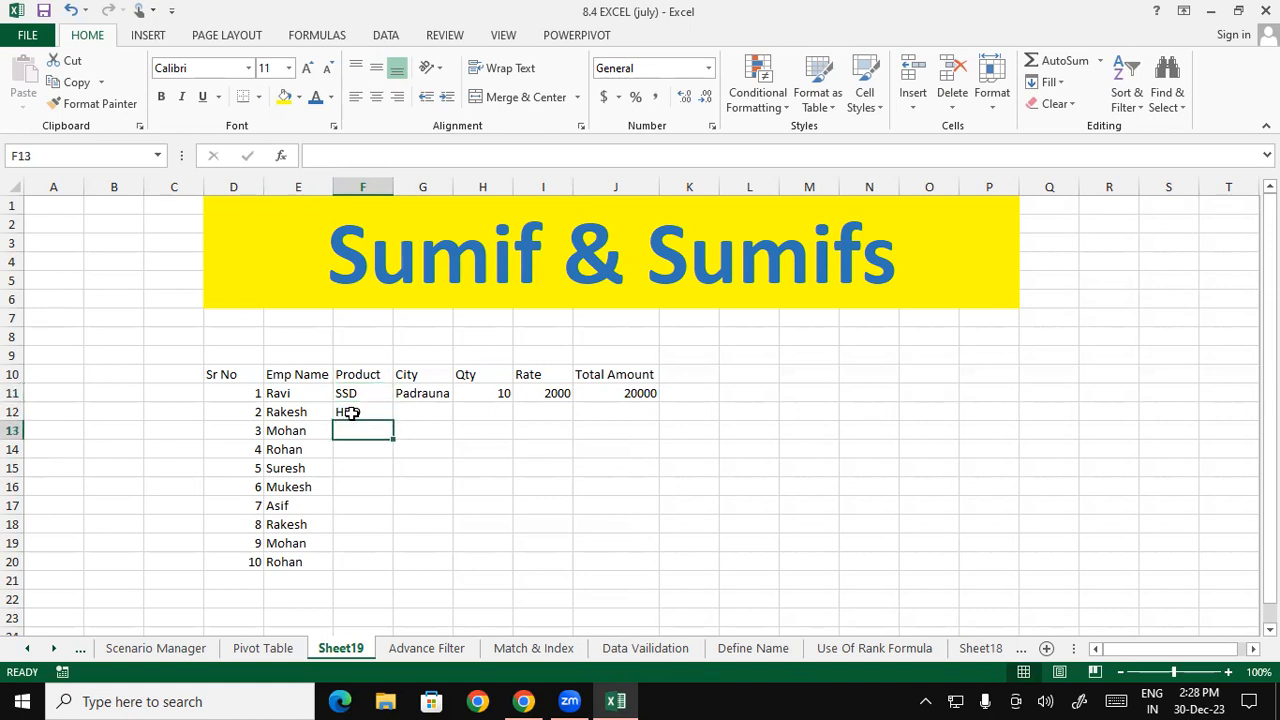
text(Ram)
key(Return)
key(Return)
key(Up)
key(Up)
Enter RAM and MOUSE as products in F13 and F14, and fill the product list F11:F14 down through F20
text(RAM)
key(Return)
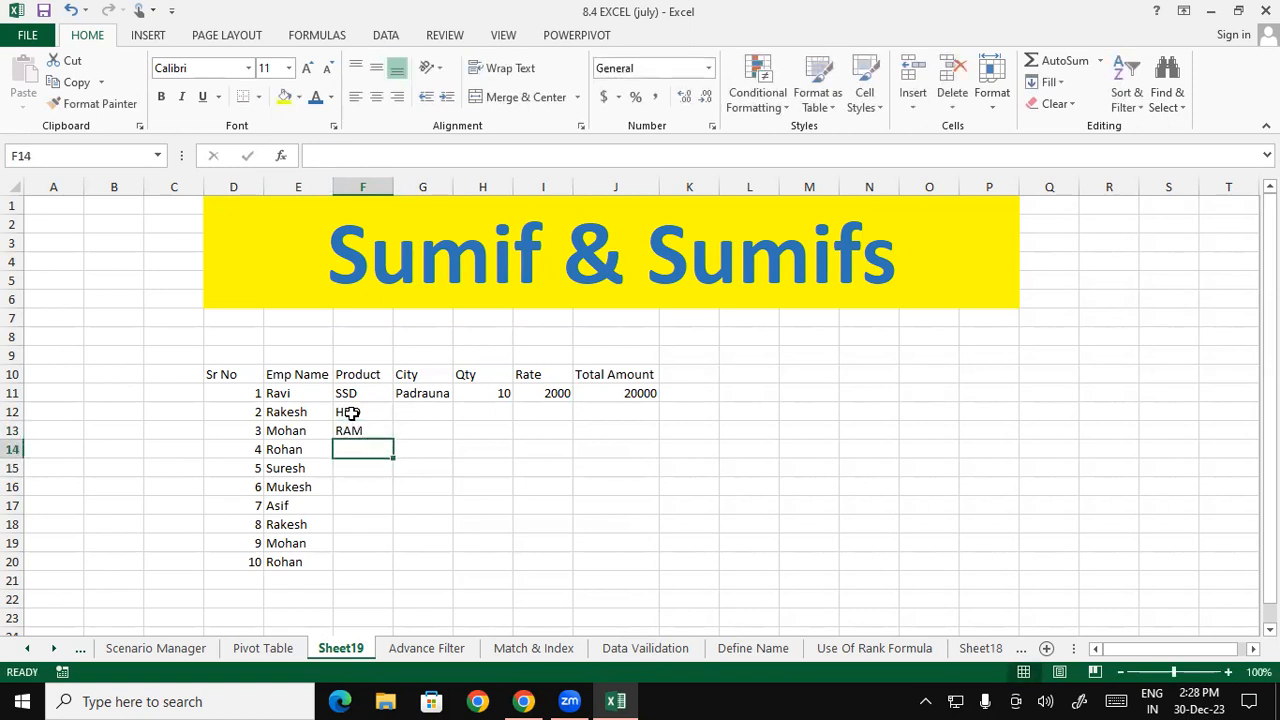
text(MOUSE)
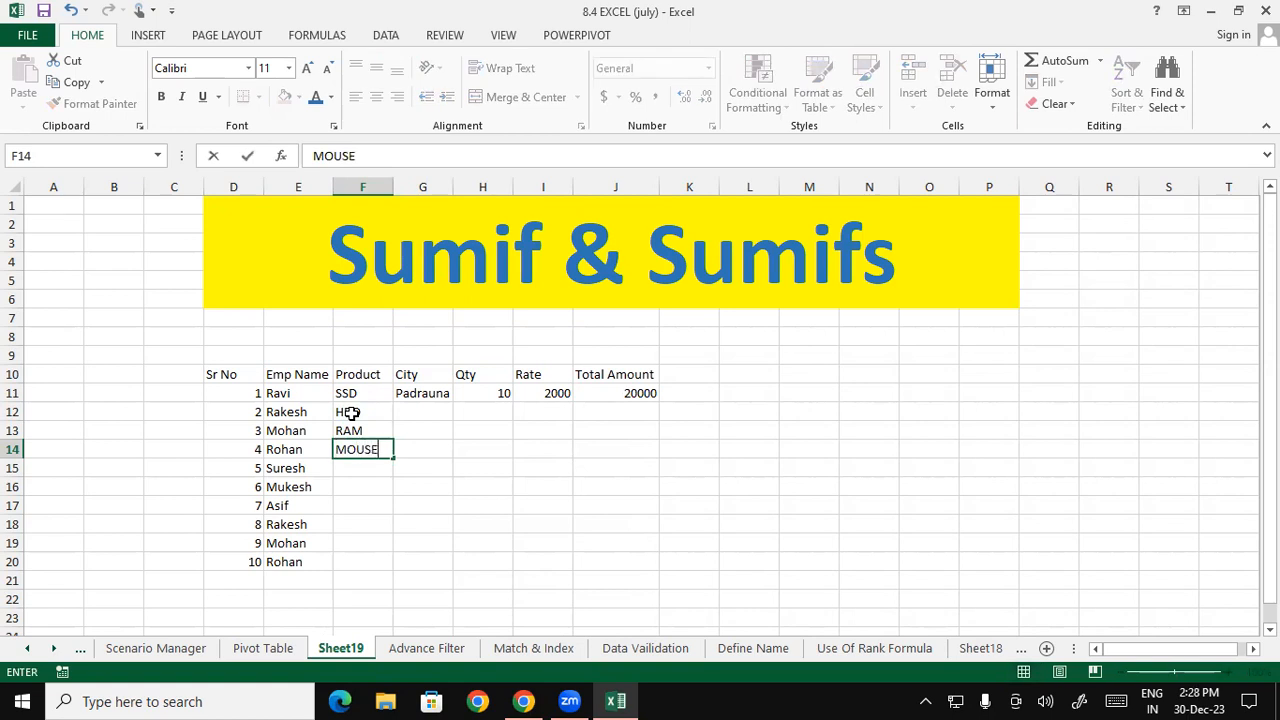
key(Return)
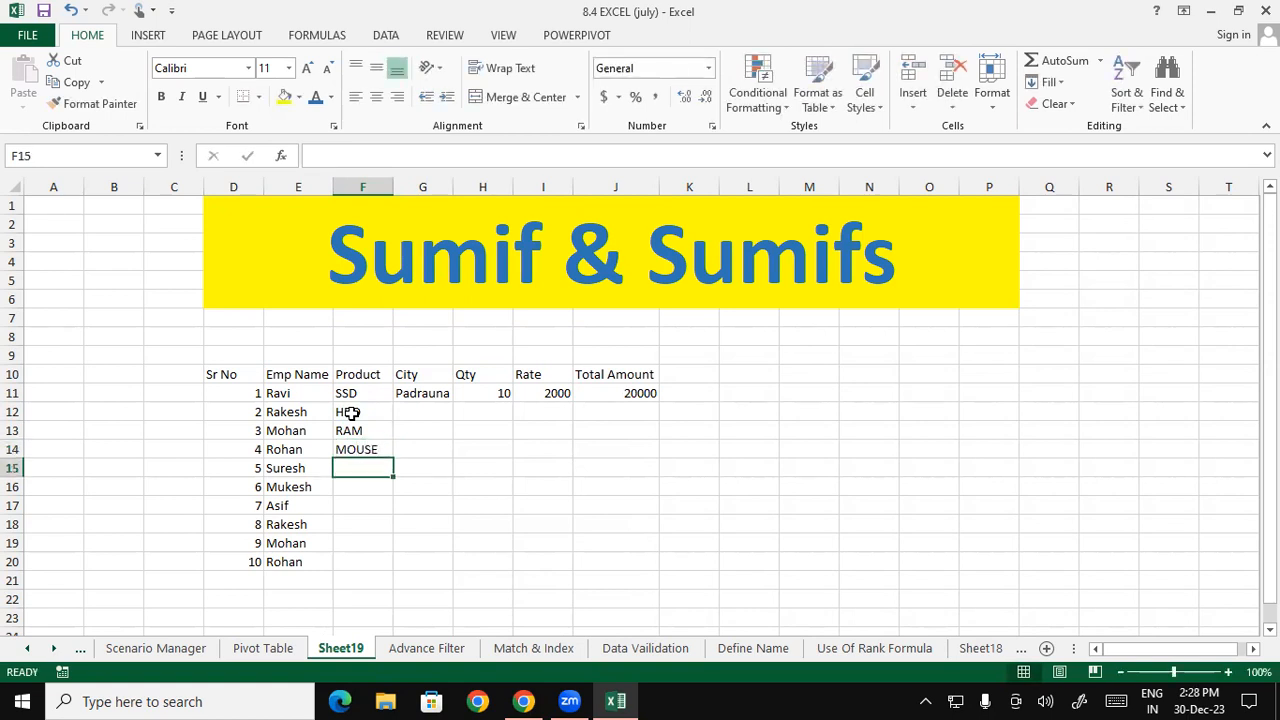
drag(348, 390, 380, 568)
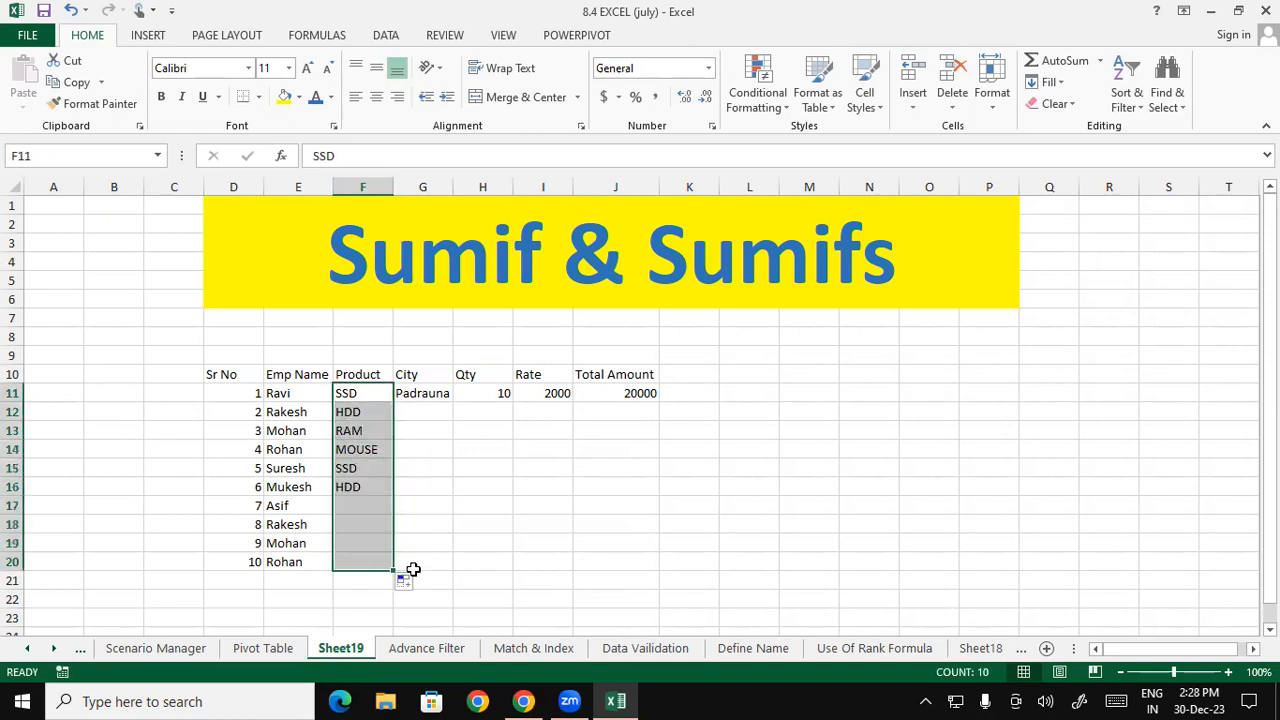
click(576, 573)
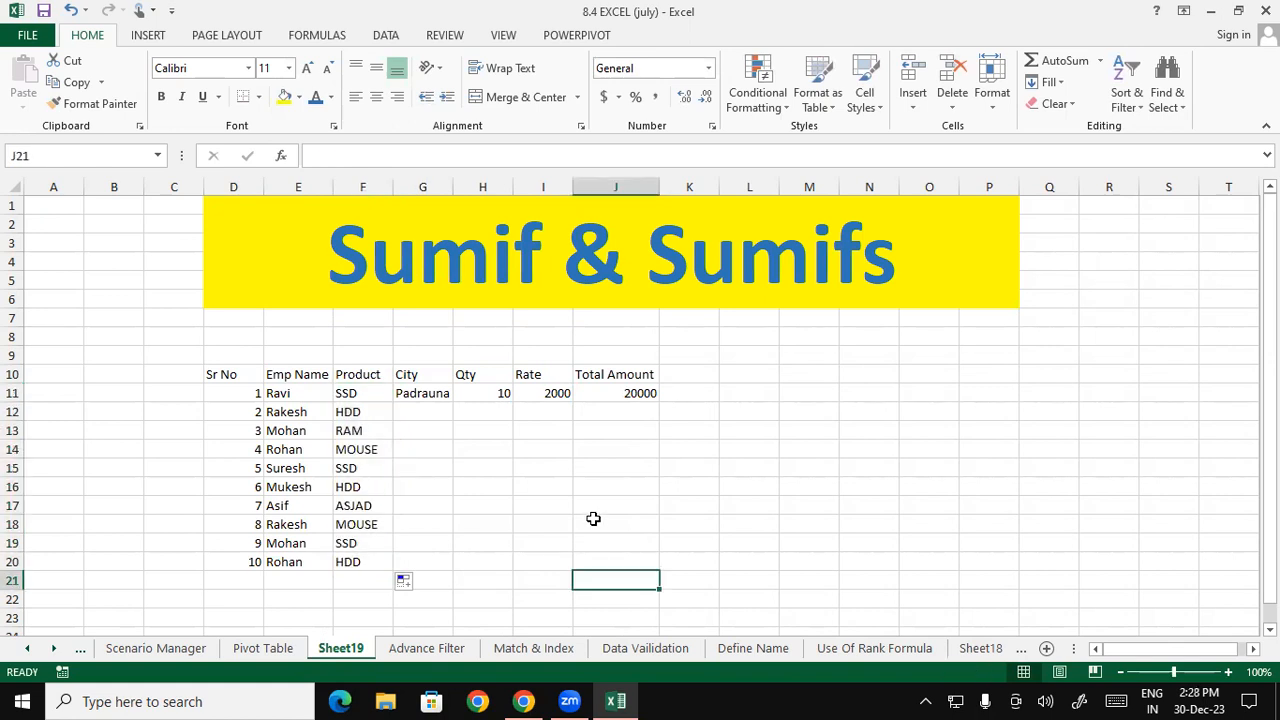
Enter Ramkola and Kushinagar as the cities for records 2 and 3 in G12 and G13
click(411, 411)
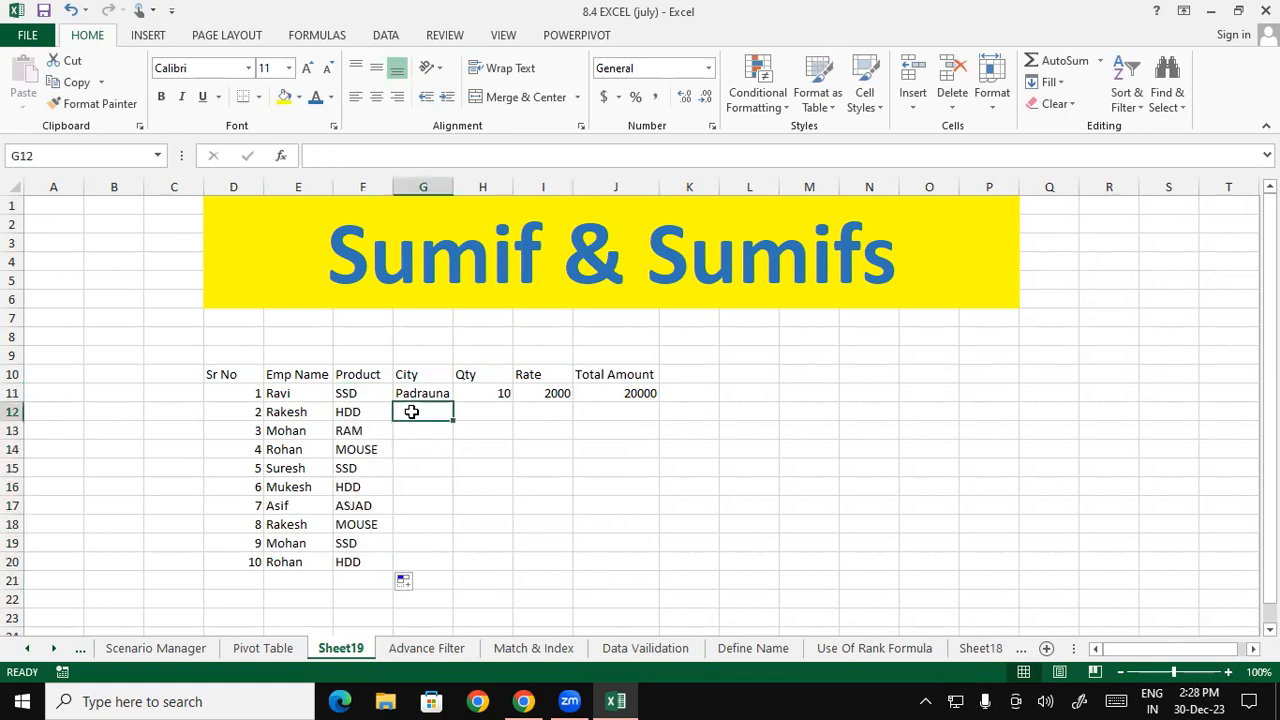
text(Ramkola)
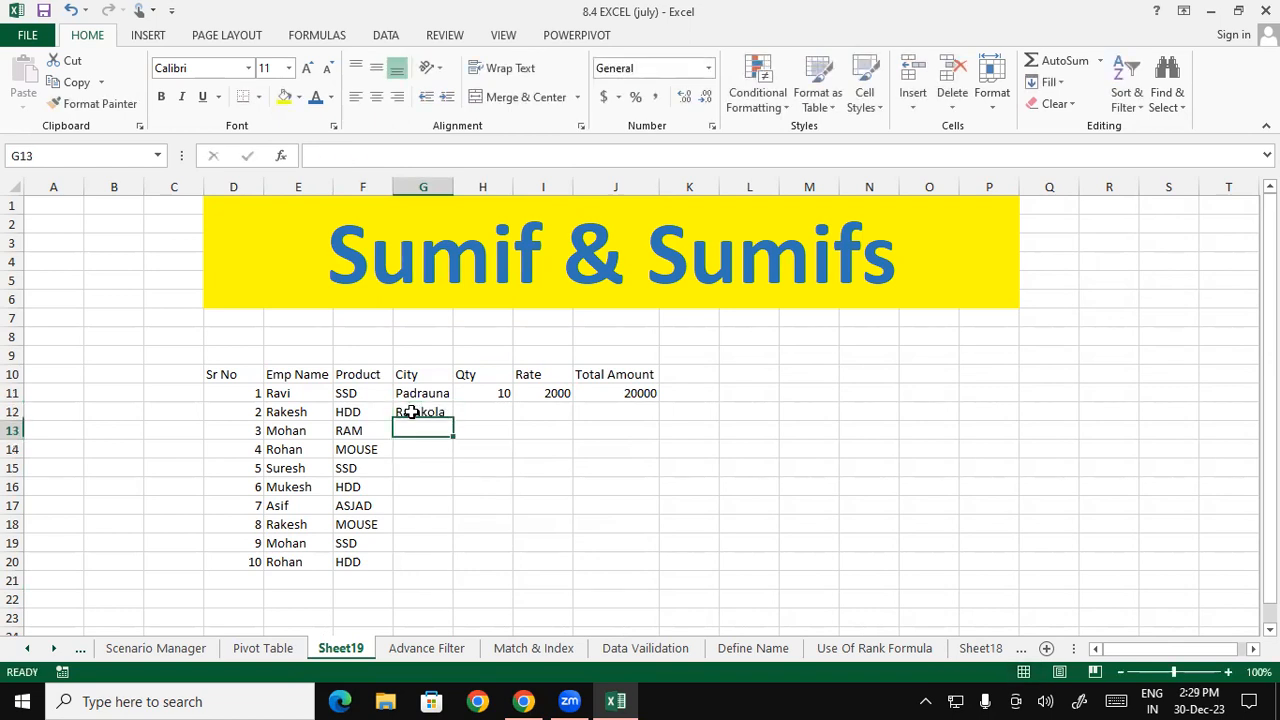
key(Return)
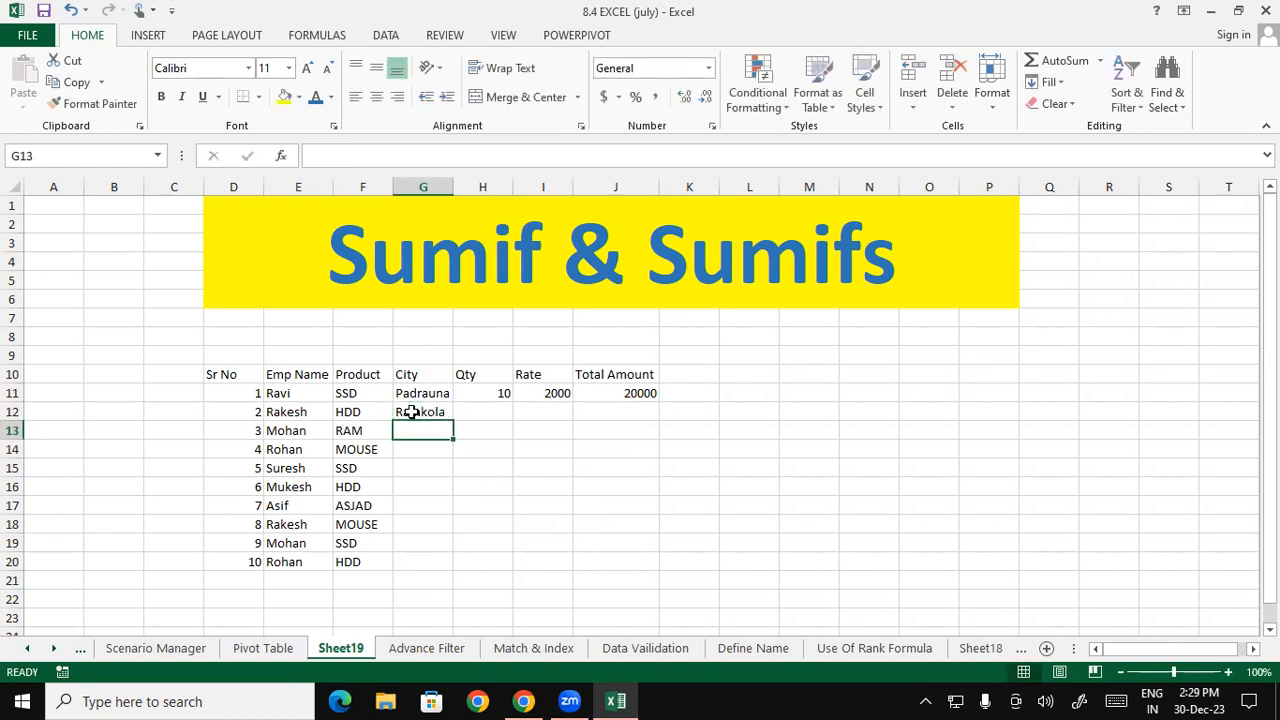
text(Kush)
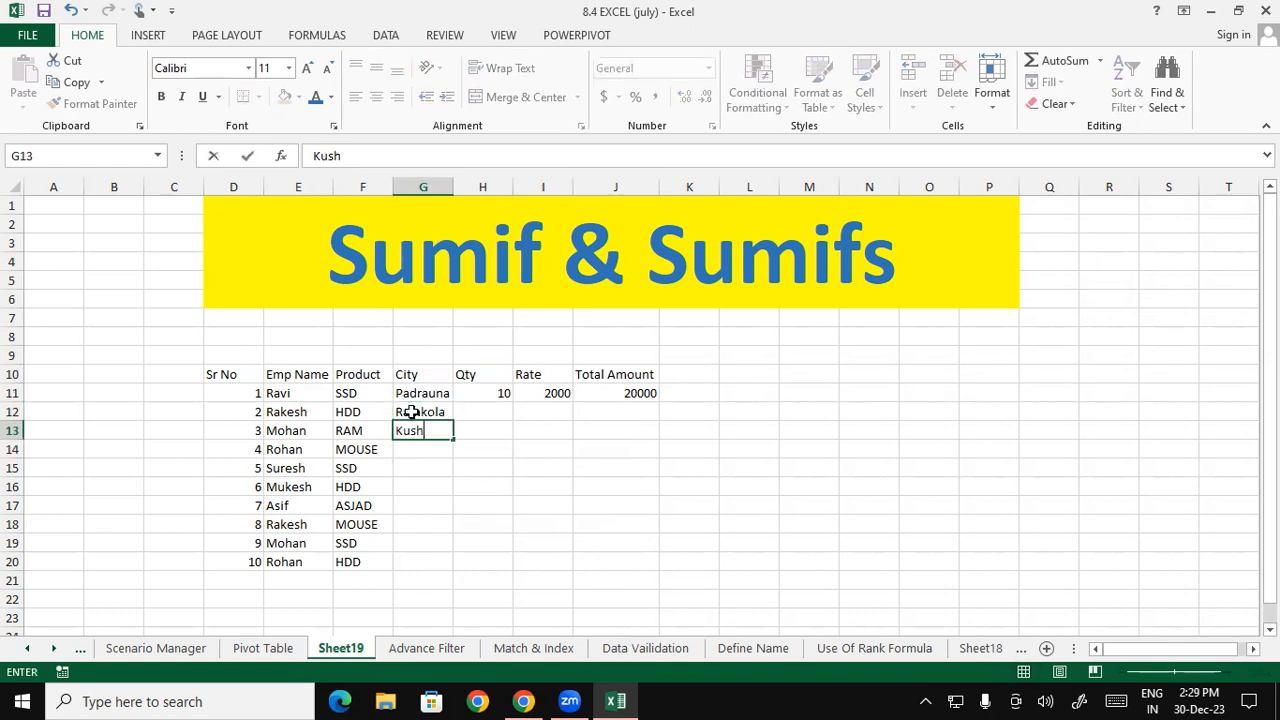
text(inagar)
key(Return)
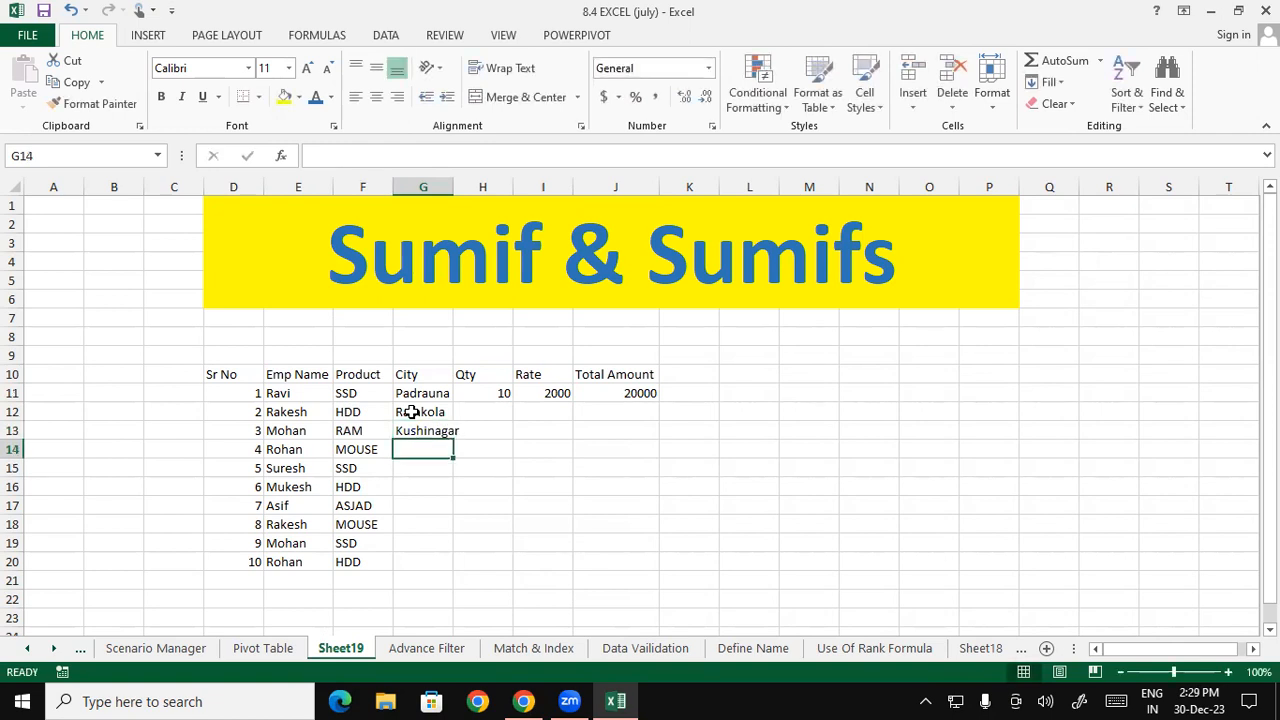
Fill the cities in G11:G13 down through G20 and autofit the City column's width
drag(420, 395, 447, 432)
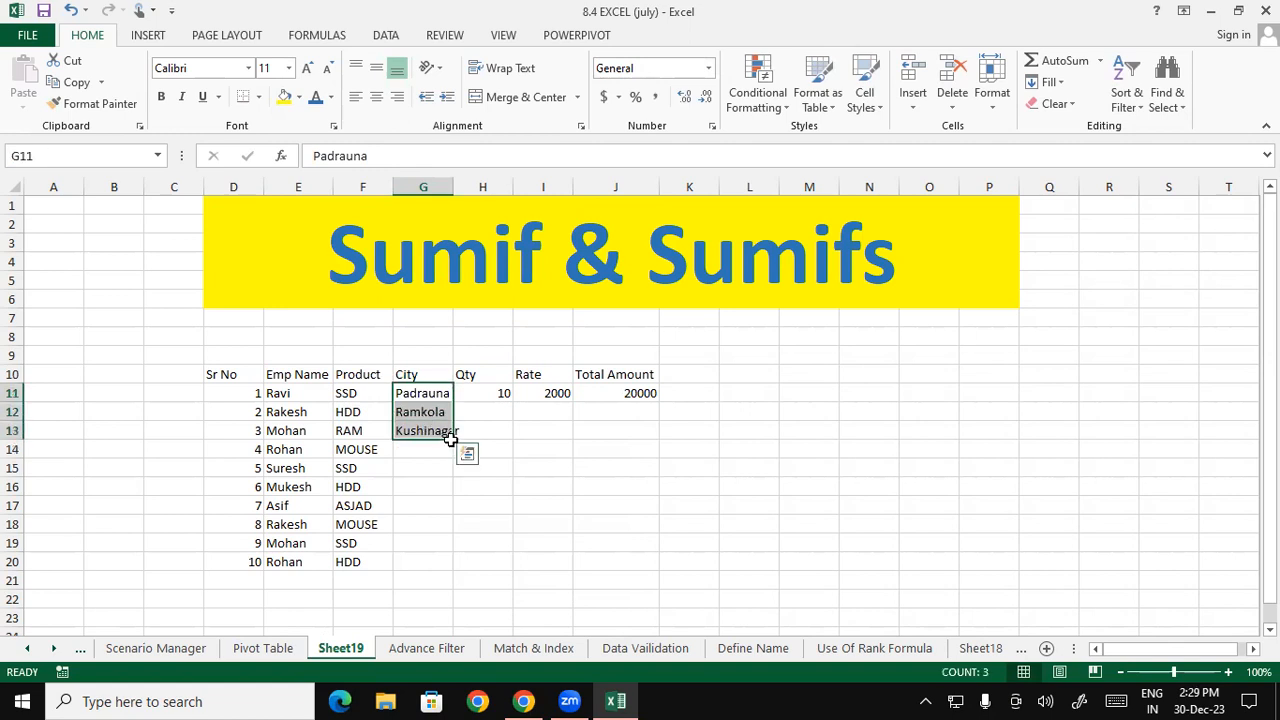
drag(452, 433, 451, 568)
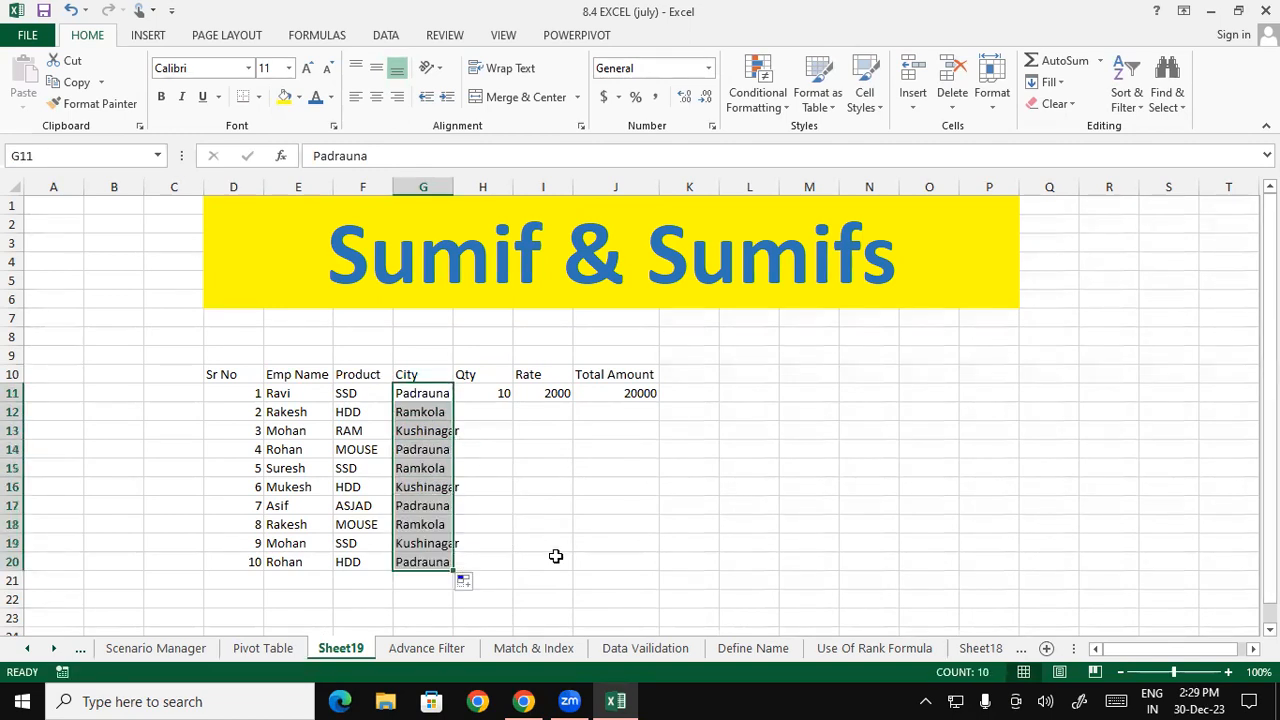
double_click(453, 186)
Enter =RANDBETWEEN(10,30) in H12 to generate a random quantity for the second record
click(496, 410)
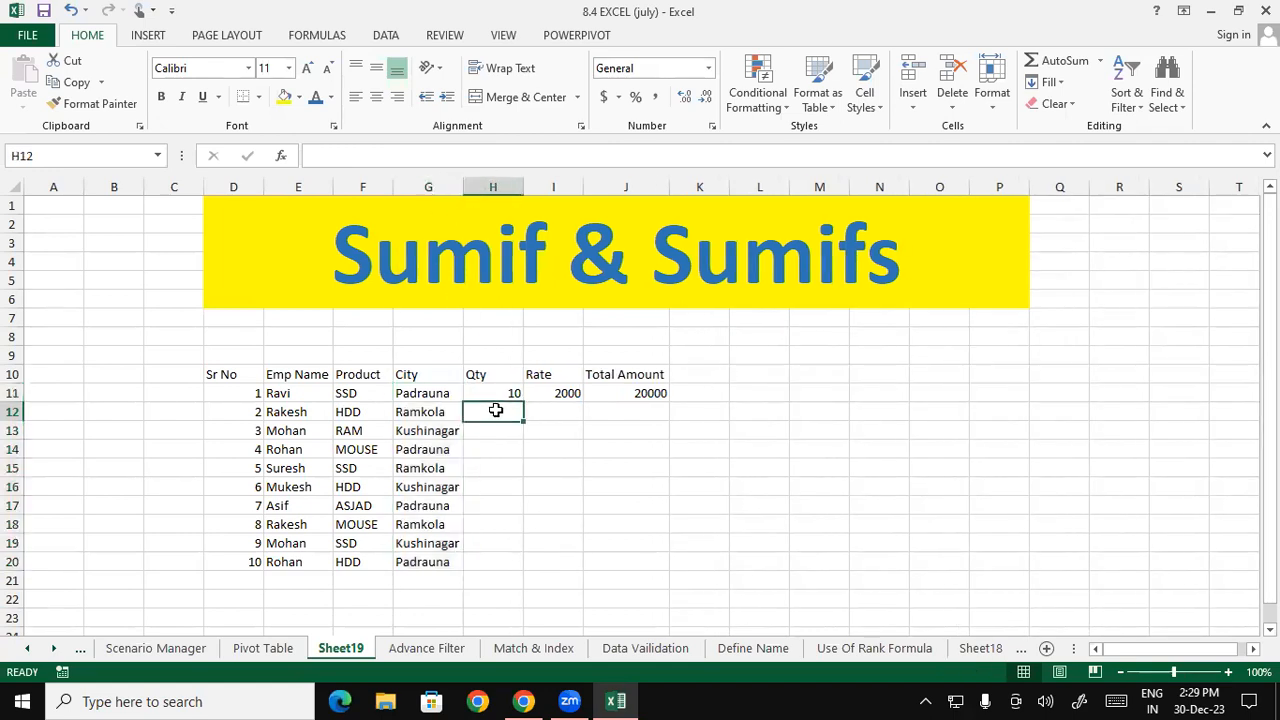
text(+r)
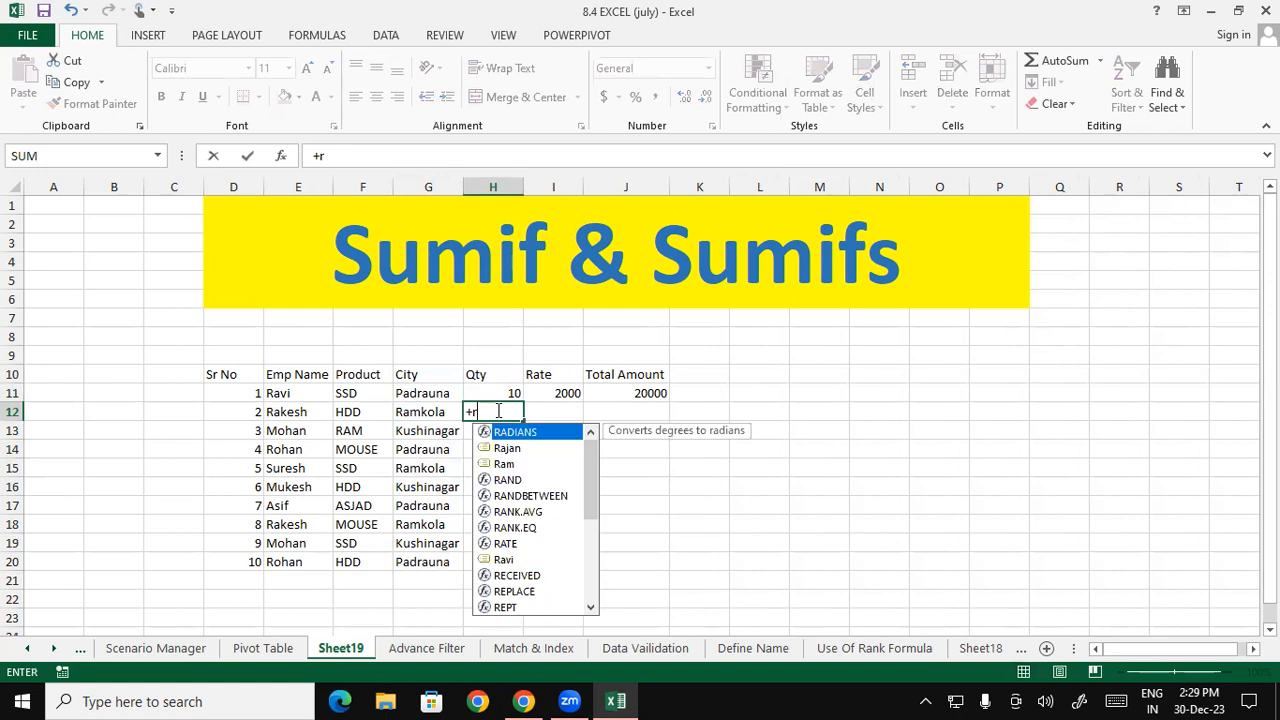
text(andb)
key(Tab)
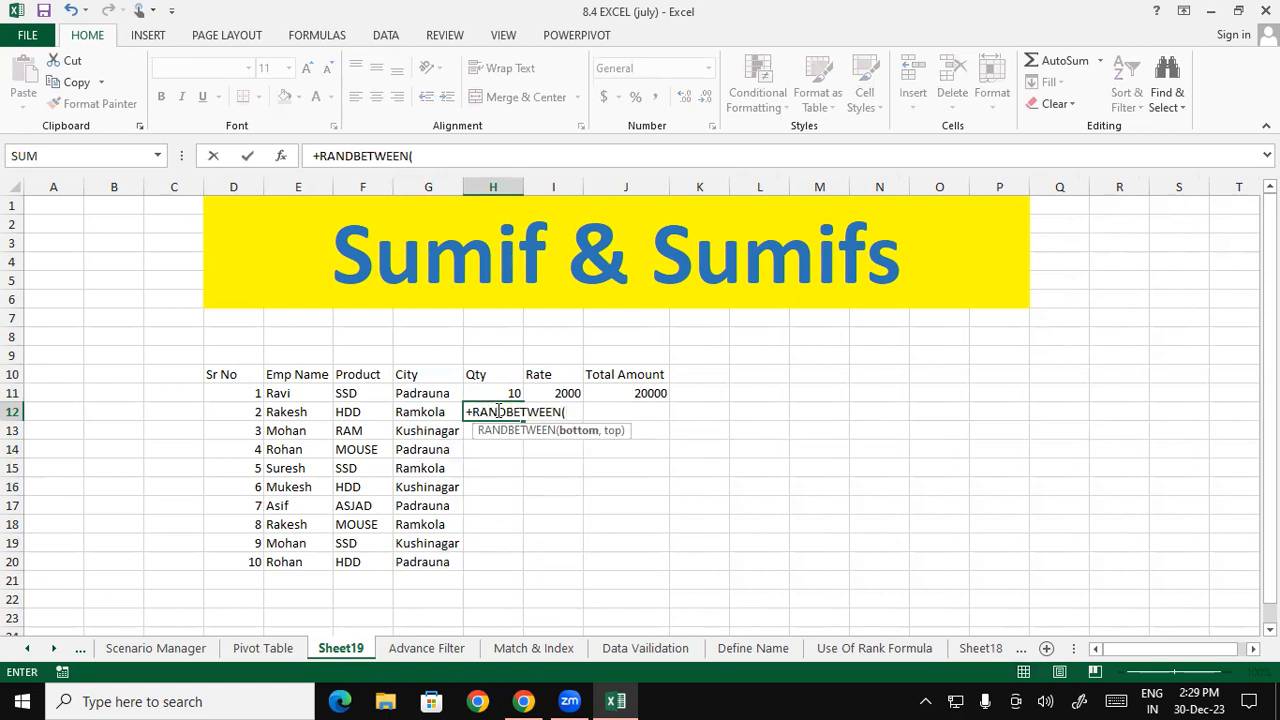
text(10)
click(486, 414)
key(BackSpace)
text(=)
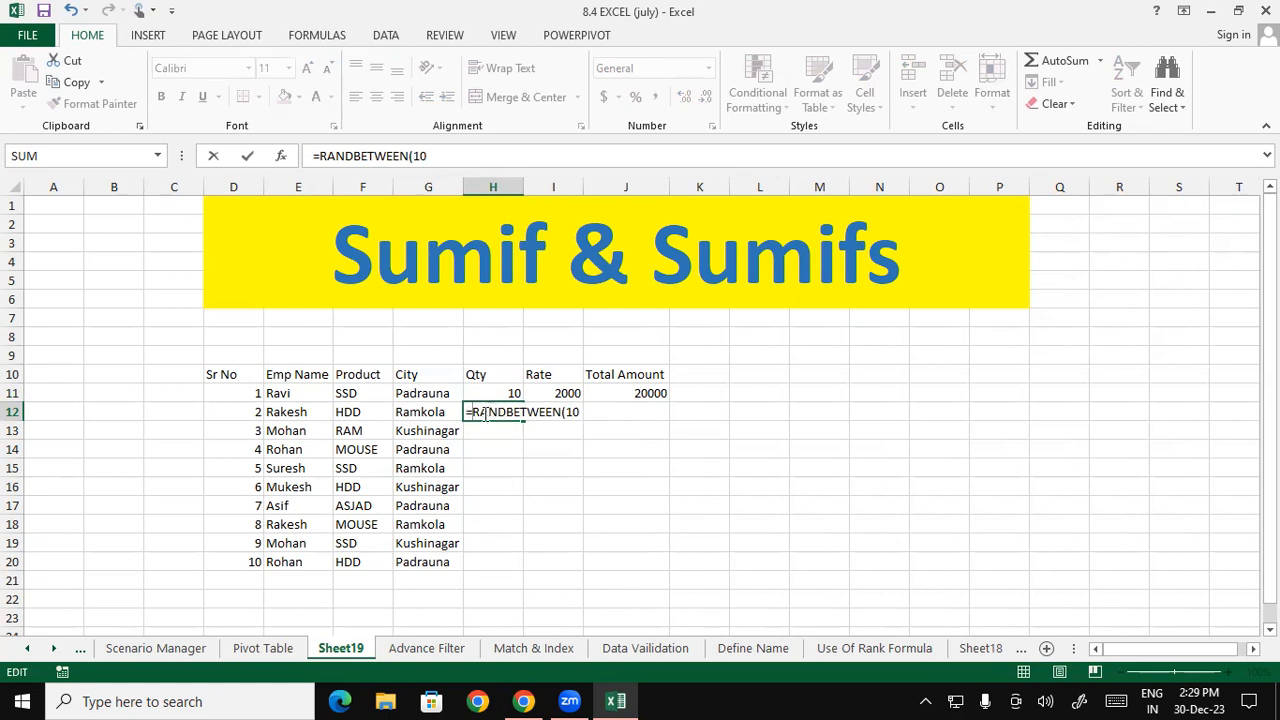
click(590, 410)
text(,30)
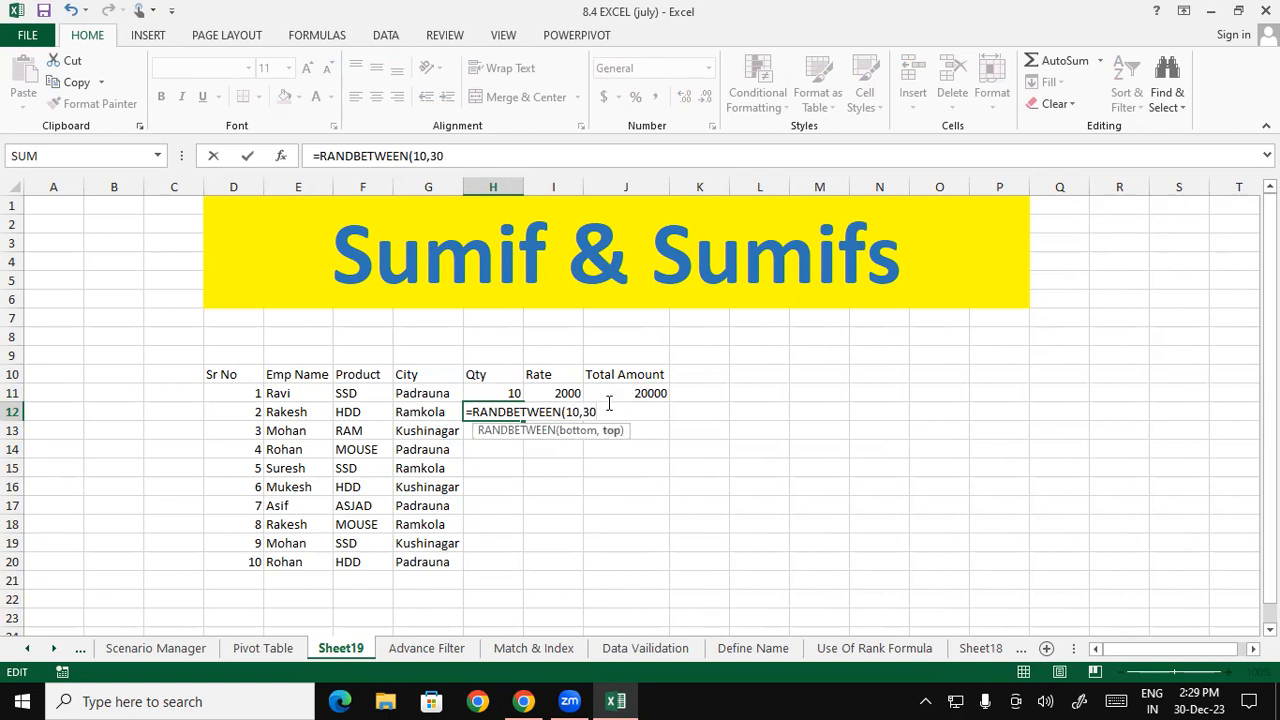
text())
key(Return)
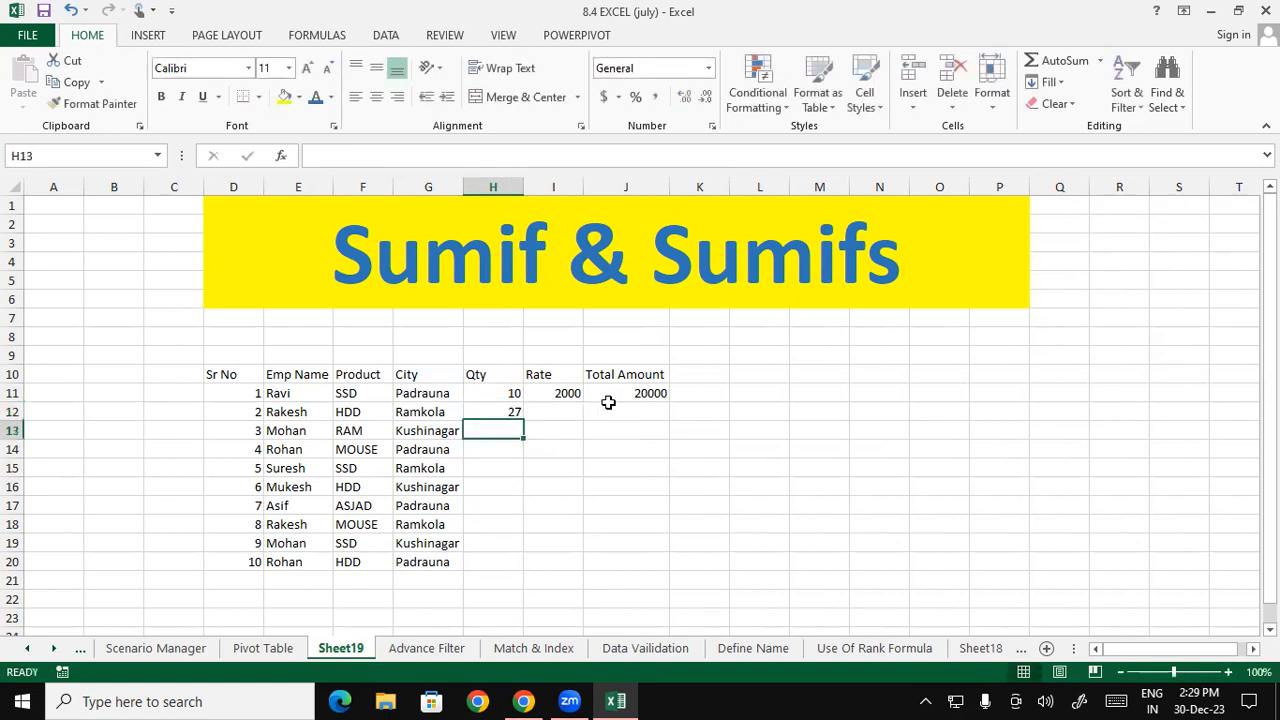
Fill the random quantity formula down from H12 through H20 and replace the formulas with their values
click(488, 411)
drag(522, 421, 522, 562)
right_click(516, 524)
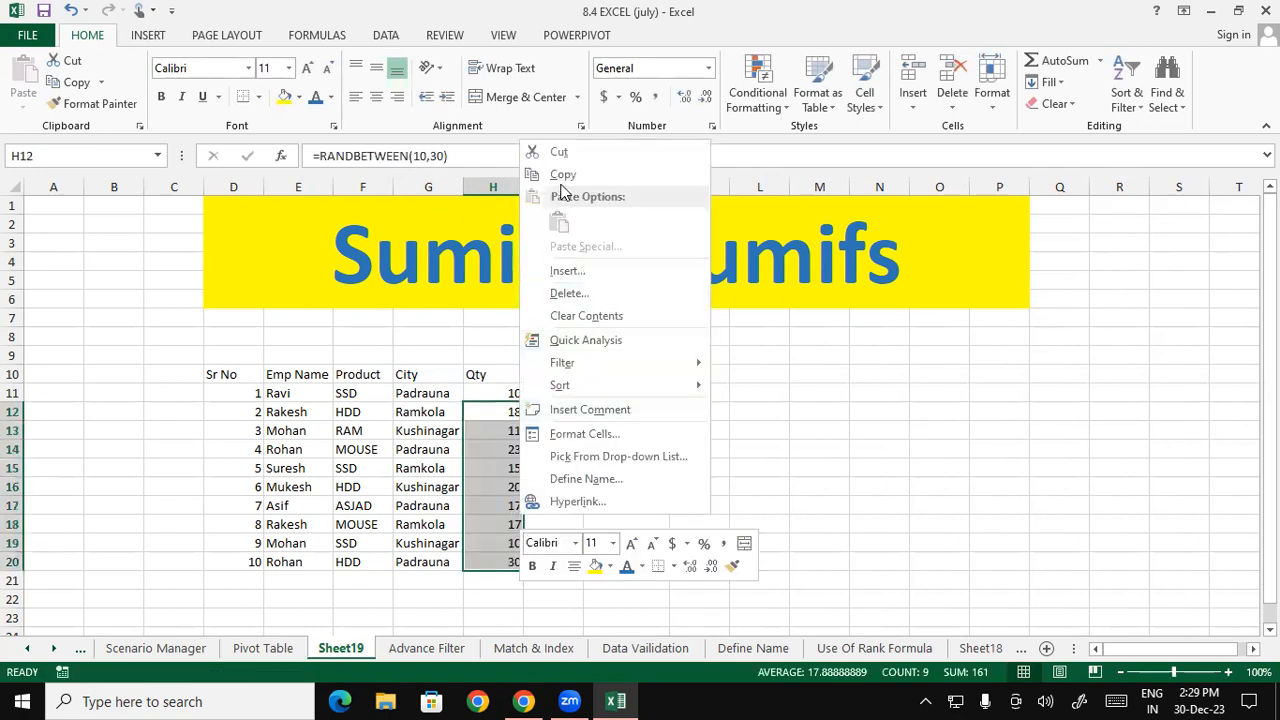
key(Escape)
key(ctrl+c)
right_click(495, 480)
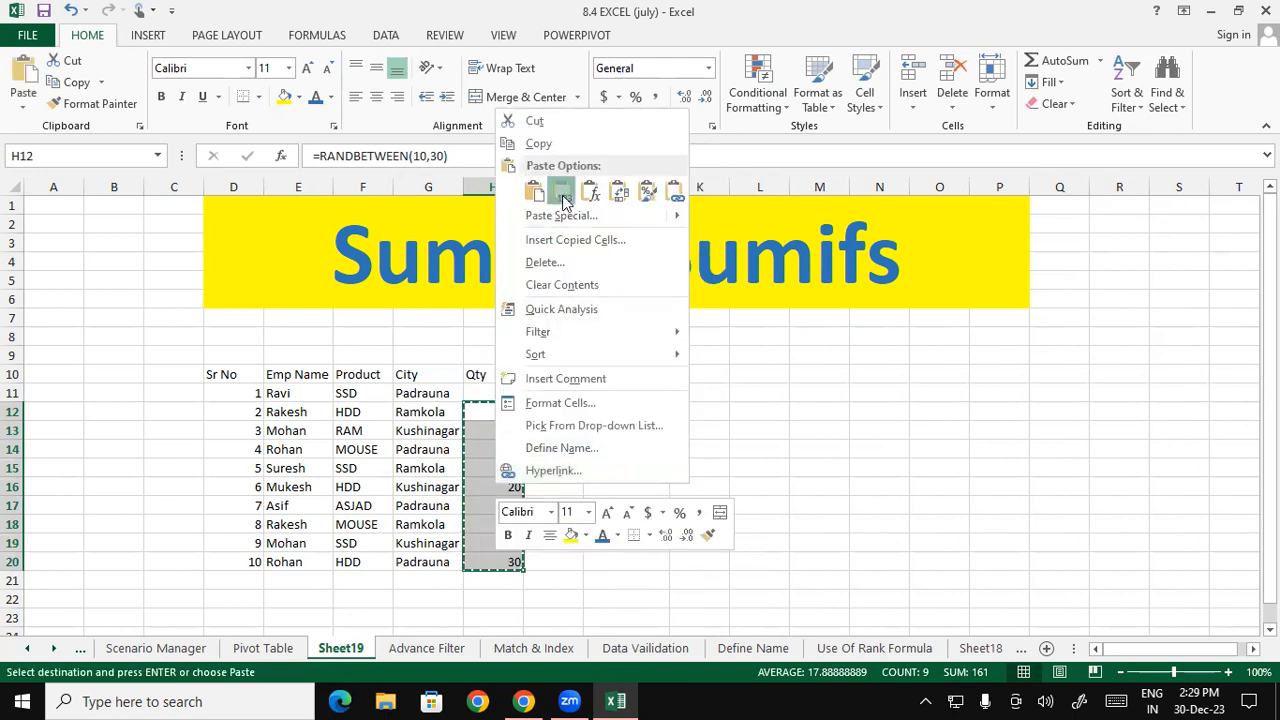
click(561, 186)
key(Escape)
Enter =RANDBETWEEN(1000,5000) in I12 to generate a random rate for the second record
click(560, 412)
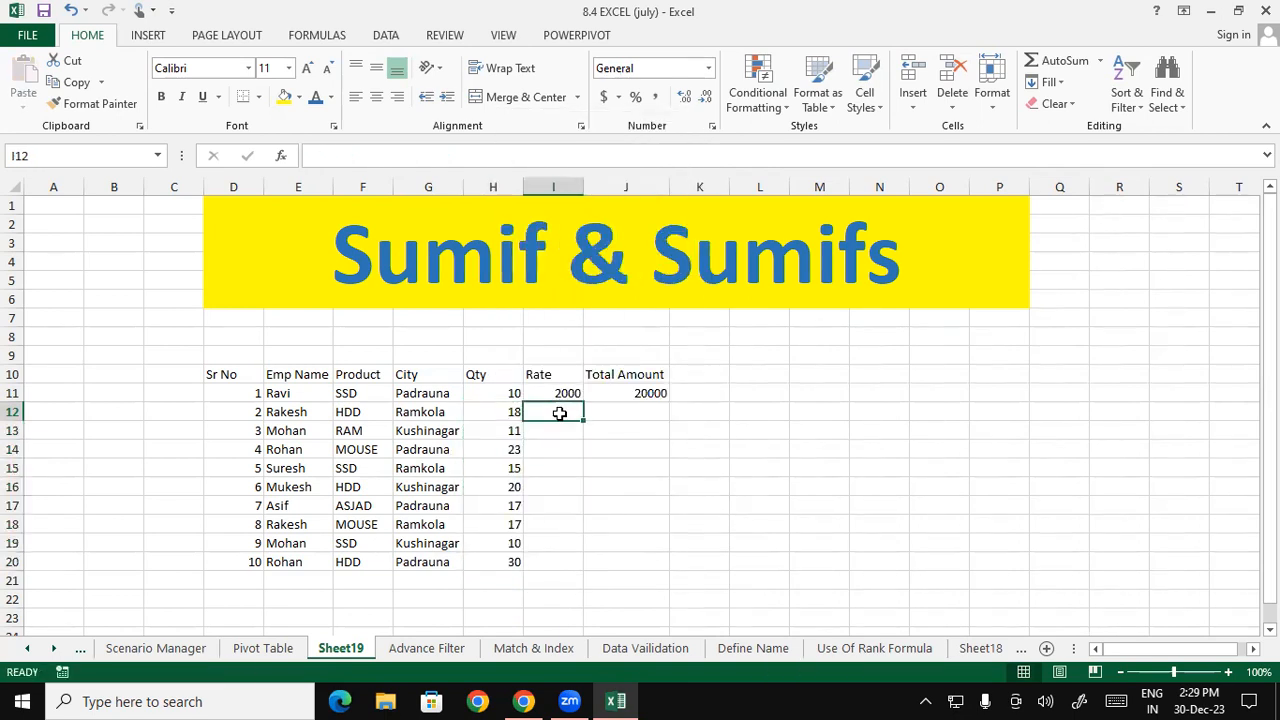
text(=)
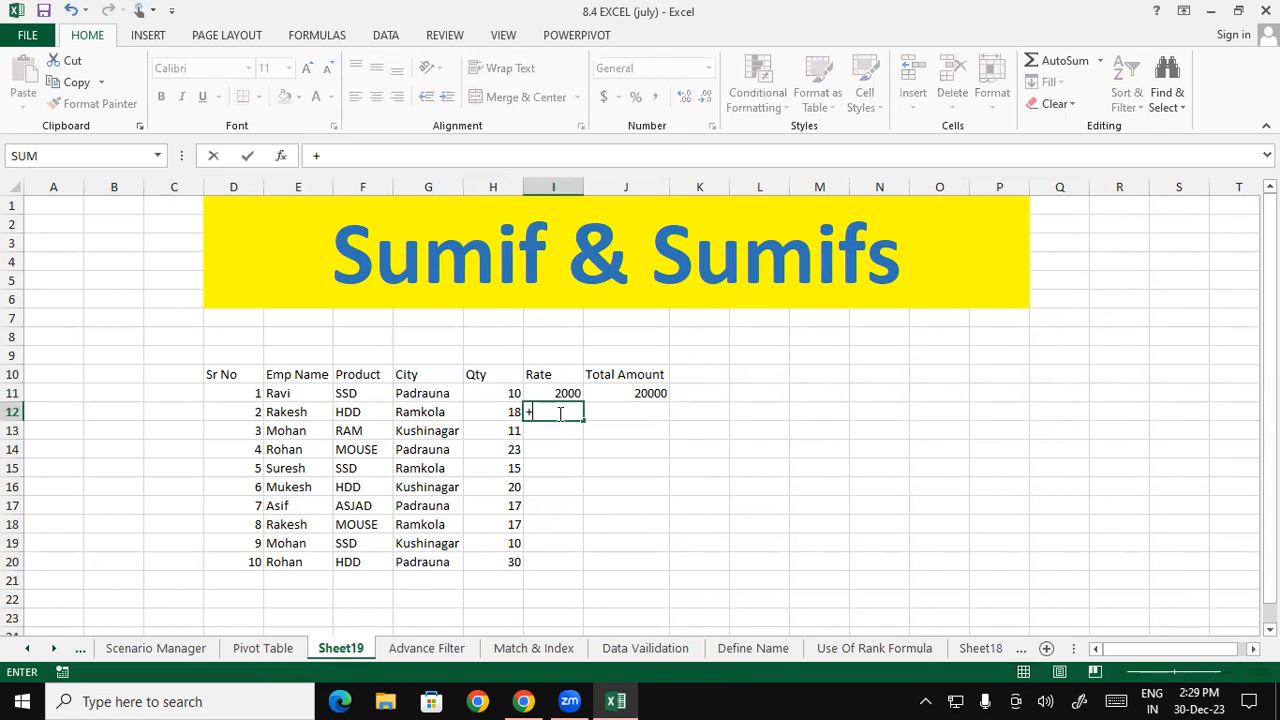
key(Escape)
text(=rand)
key(Down)
key(Tab)
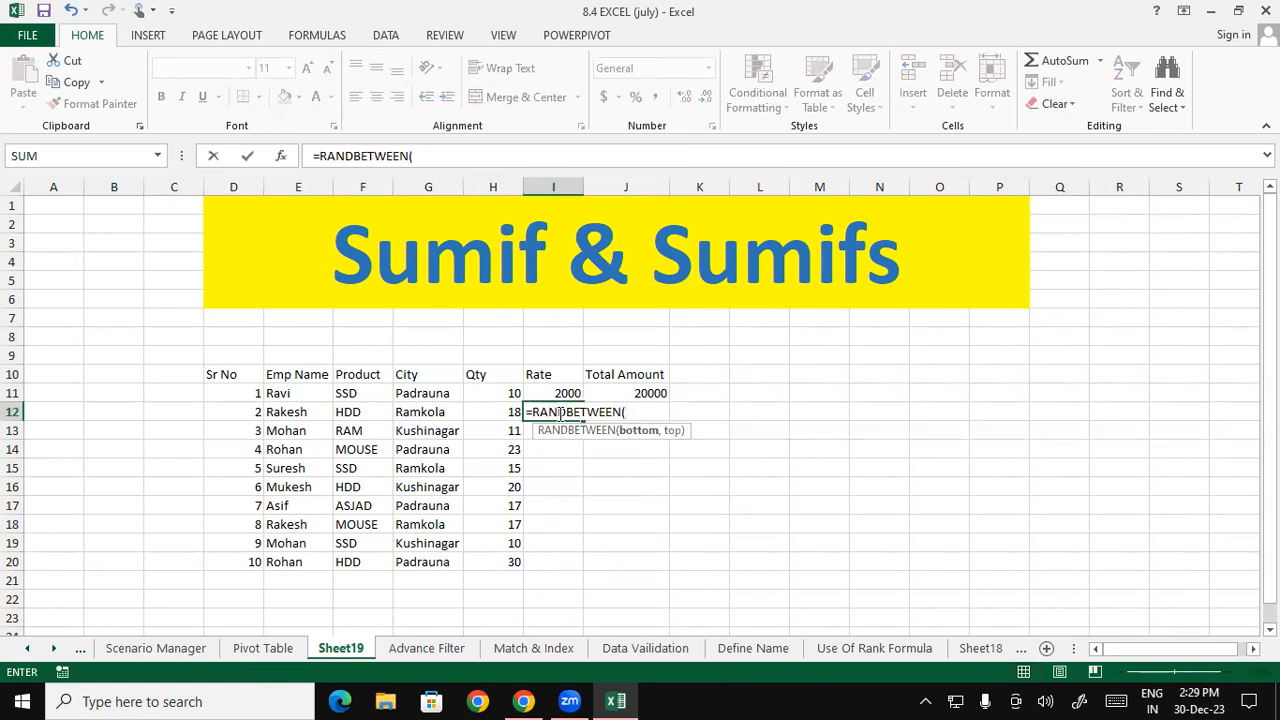
text(1000,5000)
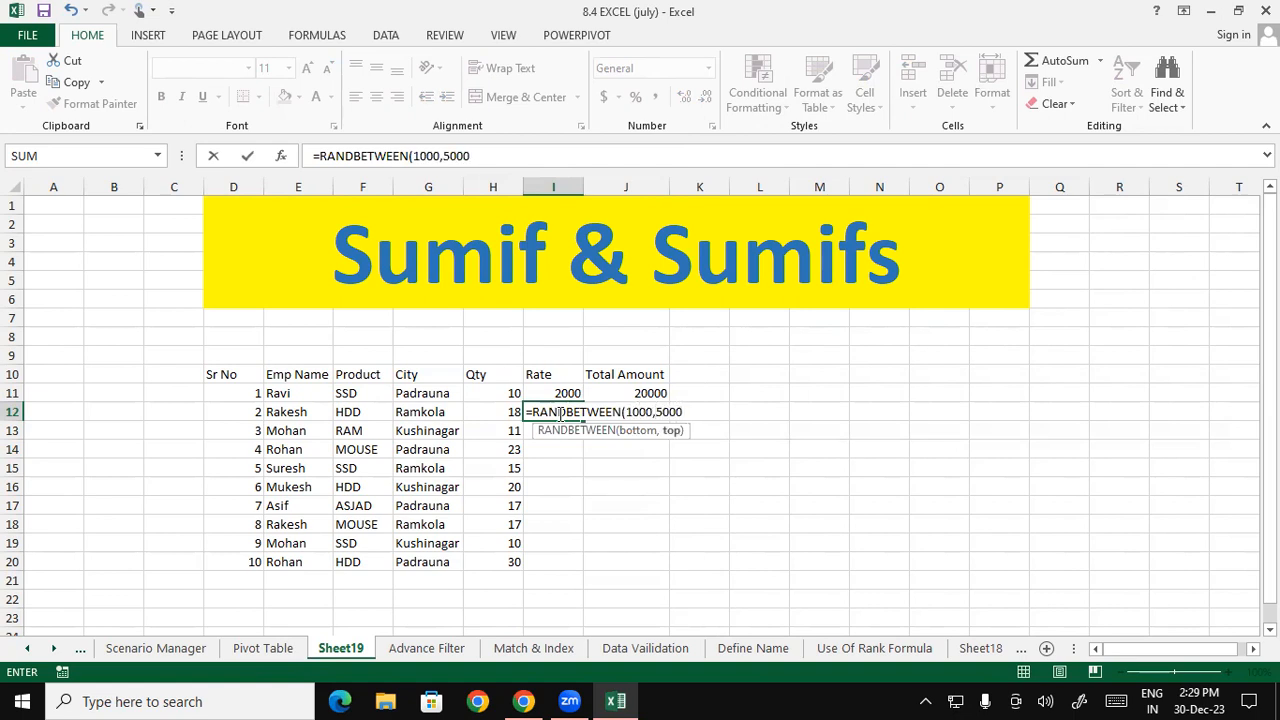
key(Return)
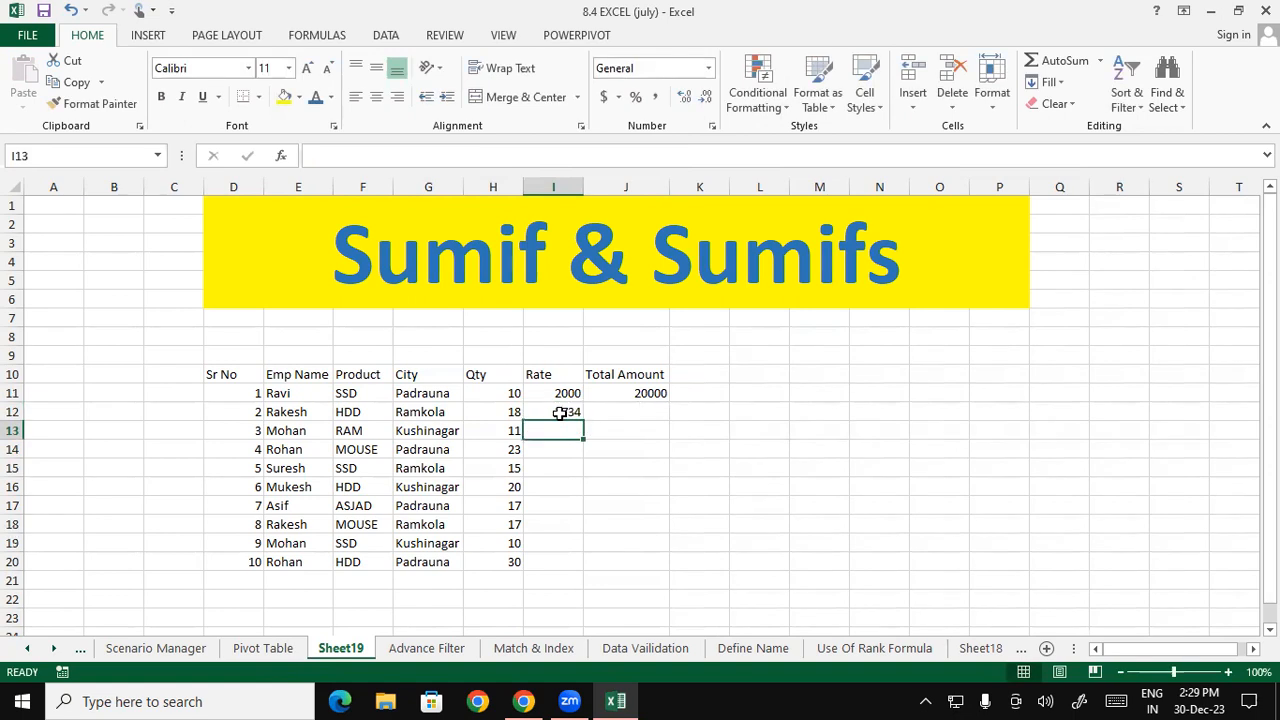
Fill the random rate formula down from I12 through I20 and convert the results to fixed values
click(560, 412)
drag(583, 421, 564, 565)
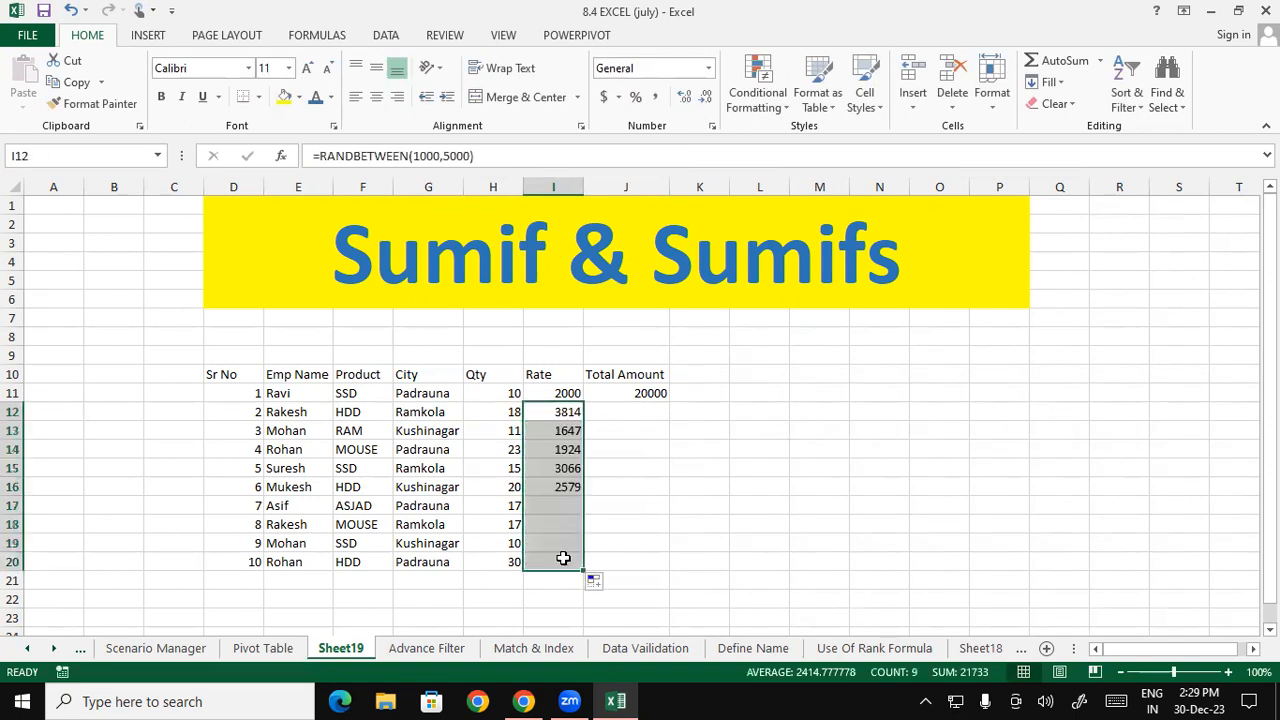
right_click(569, 489)
click(612, 152)
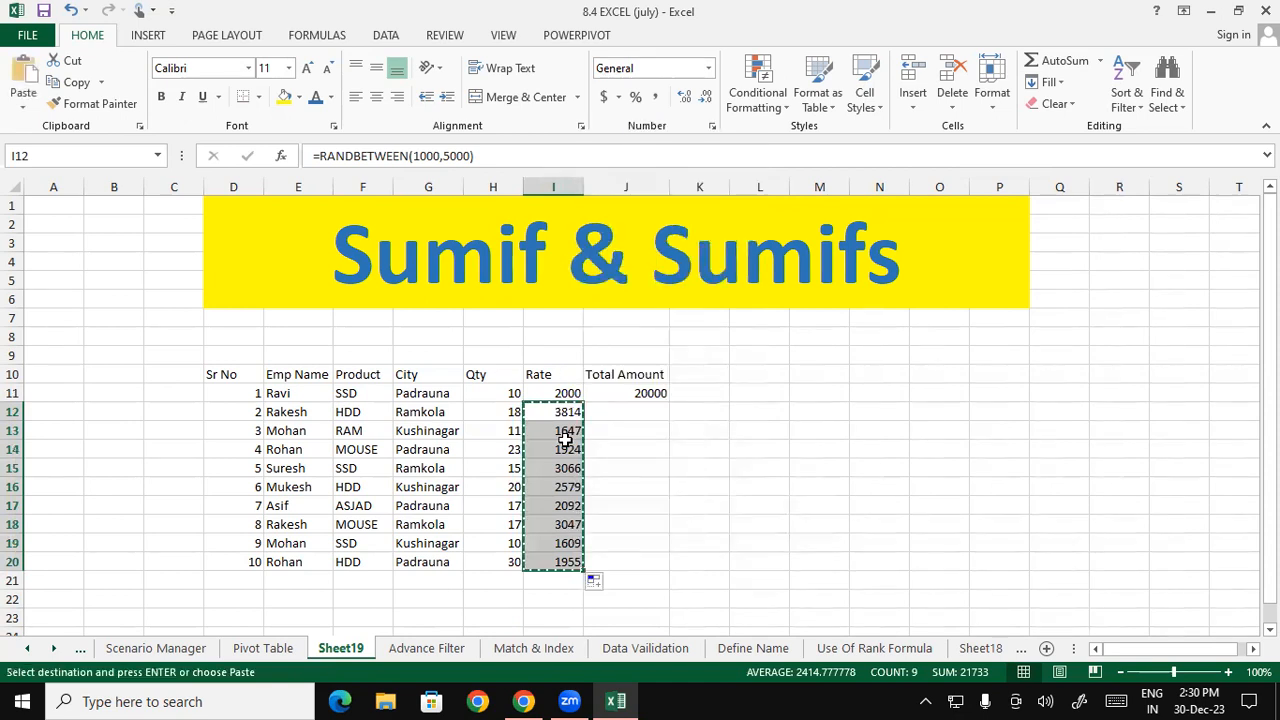
right_click(563, 439)
click(634, 150)
key(Escape)
Calculate the Total Amount in J11 with =H11*I11 and fill the formula down through J20
click(628, 393)
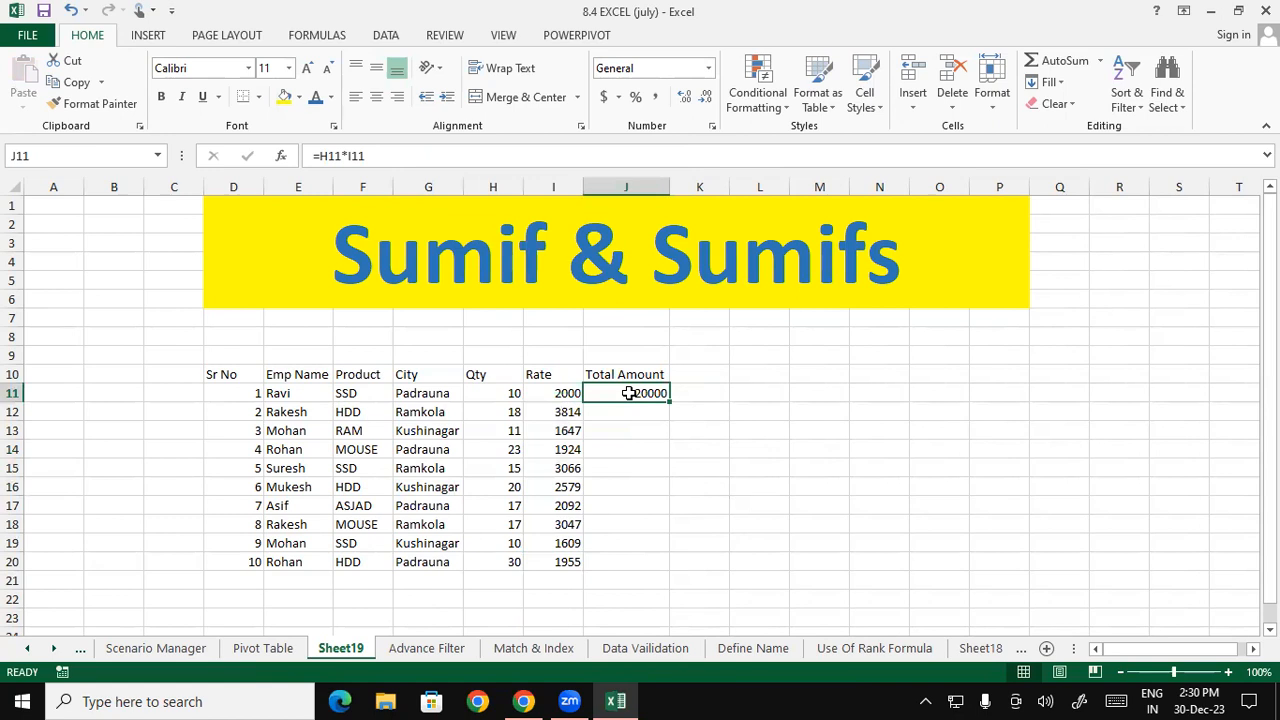
text(=)
click(512, 393)
text(*)
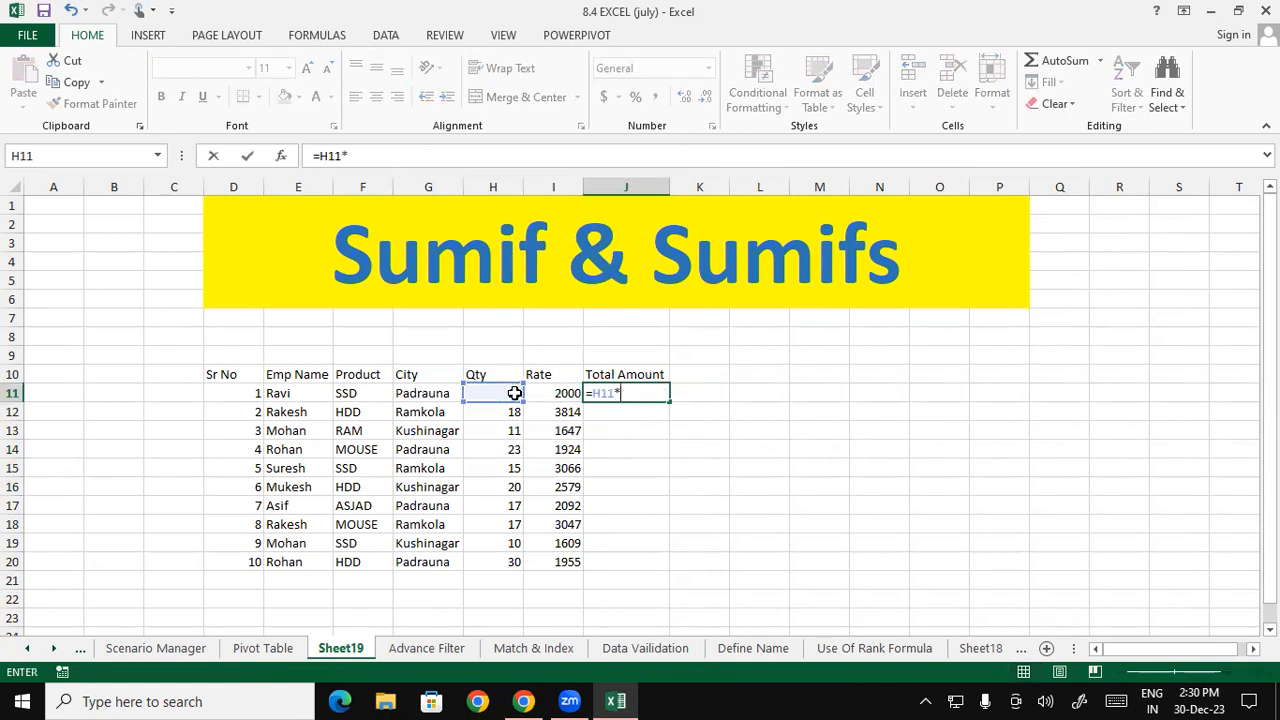
click(556, 392)
key(Return)
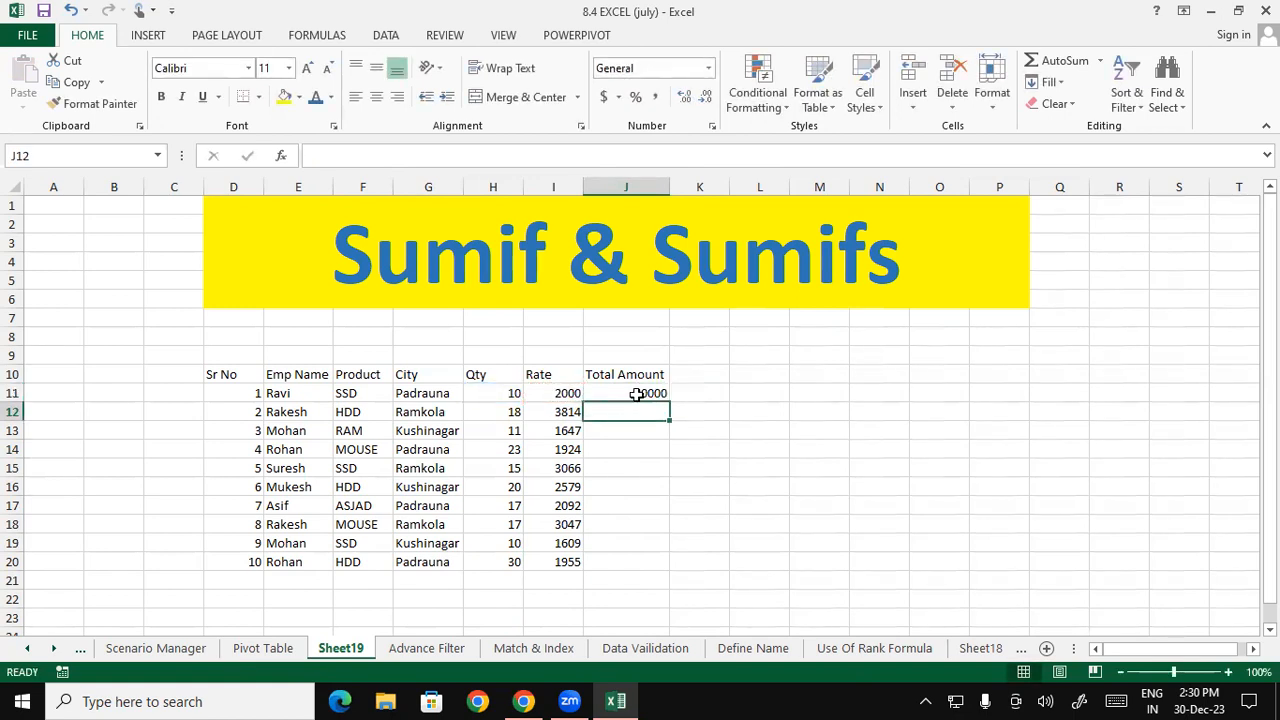
click(642, 394)
drag(668, 402, 674, 574)
drag(700, 468, 758, 543)
click(758, 543)
Apply all borders to the sales table in D10:J20
drag(238, 384, 606, 565)
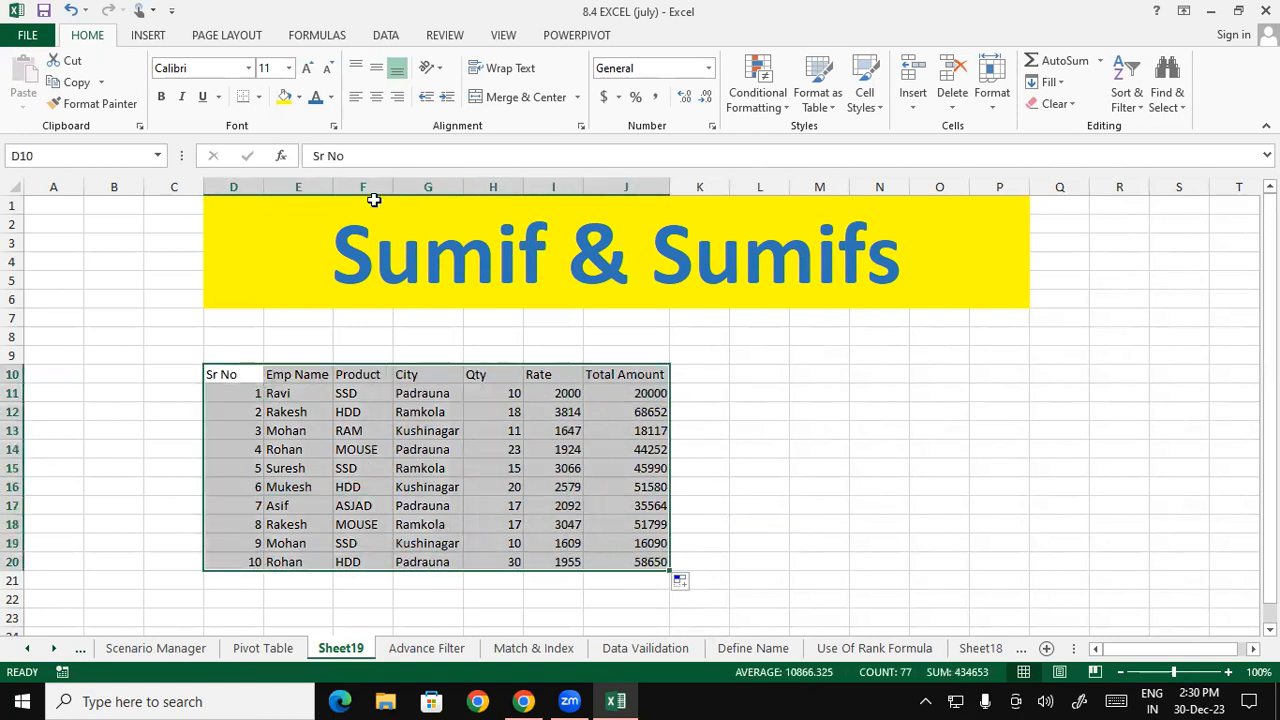
click(259, 97)
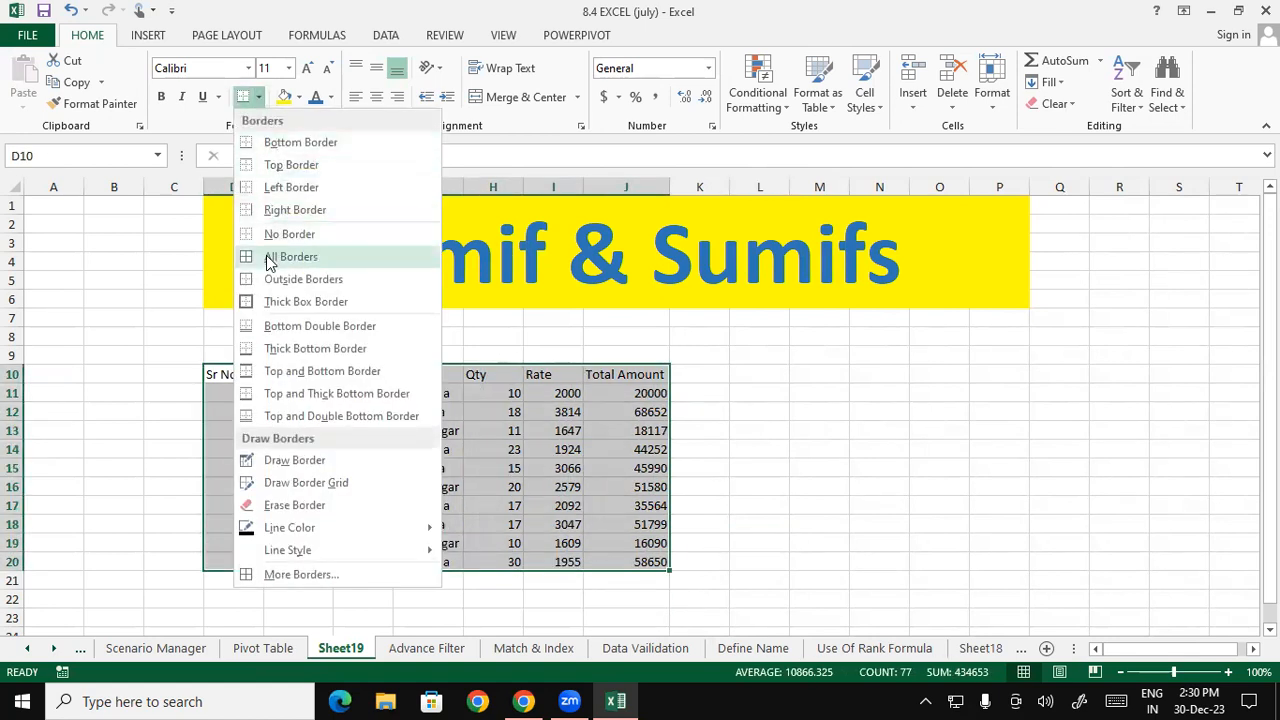
click(275, 253)
click(457, 452)
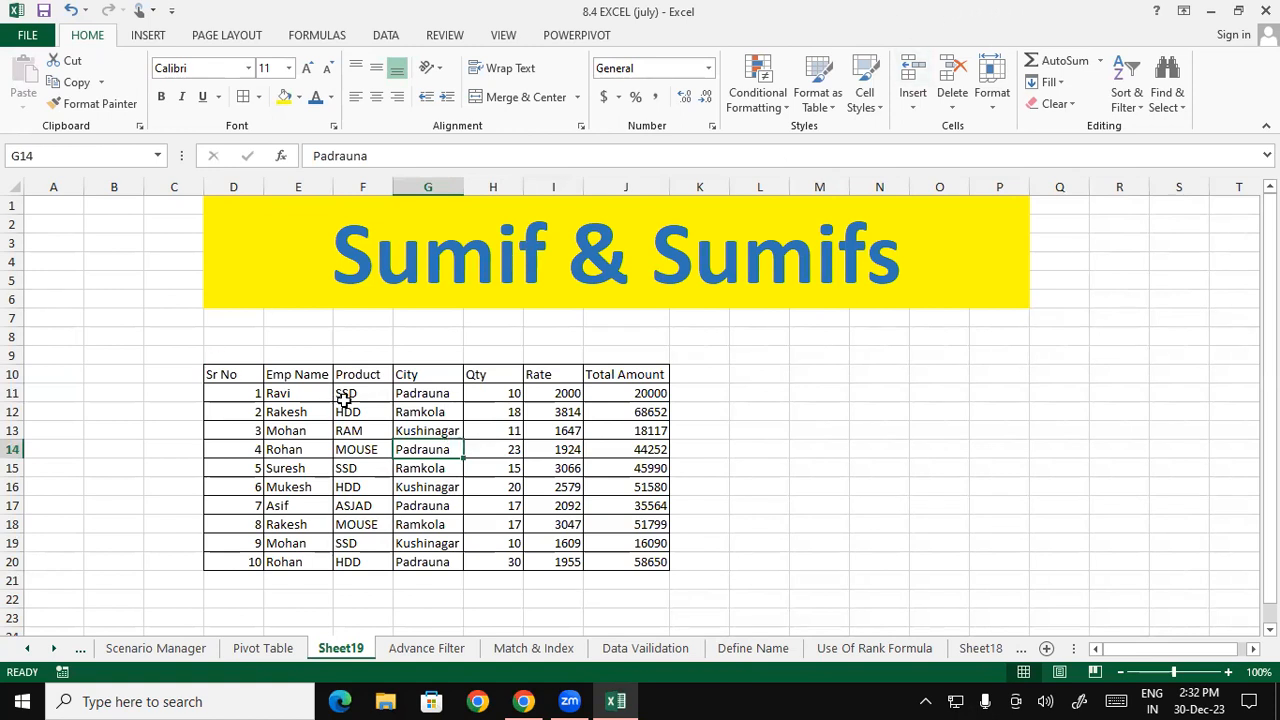
drag(292, 393, 291, 566)
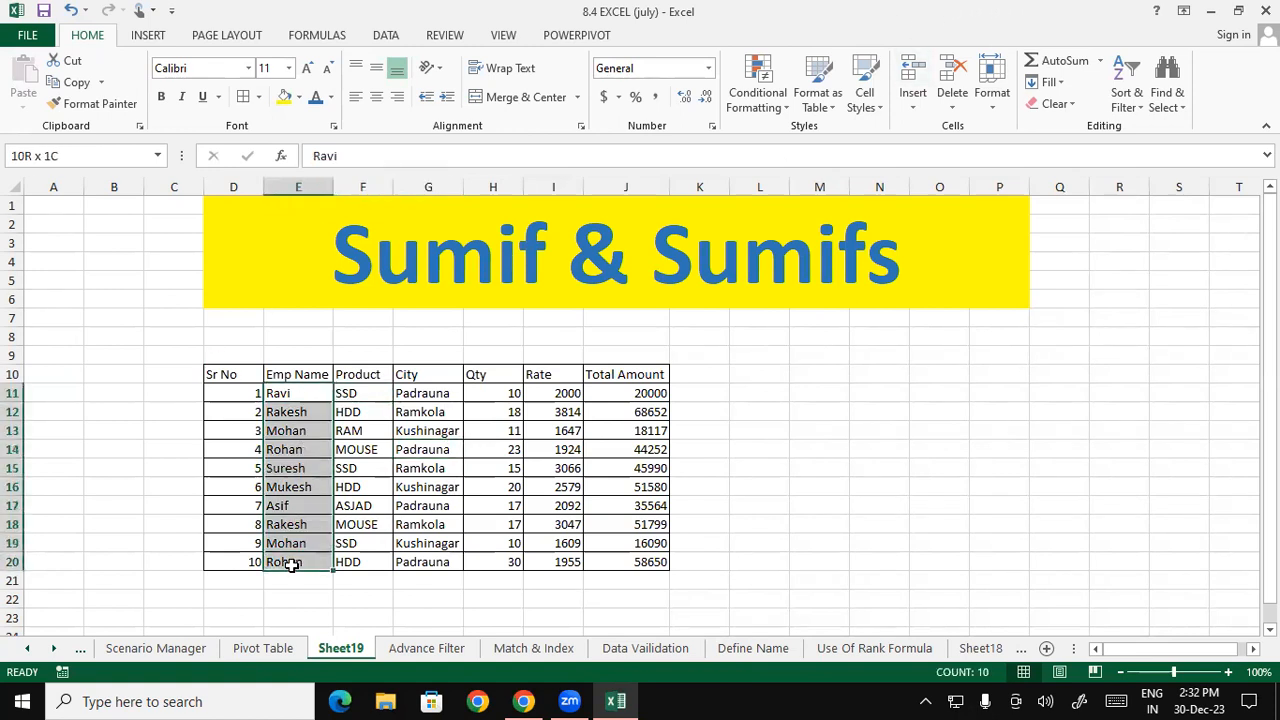
click(297, 505)
click(293, 410)
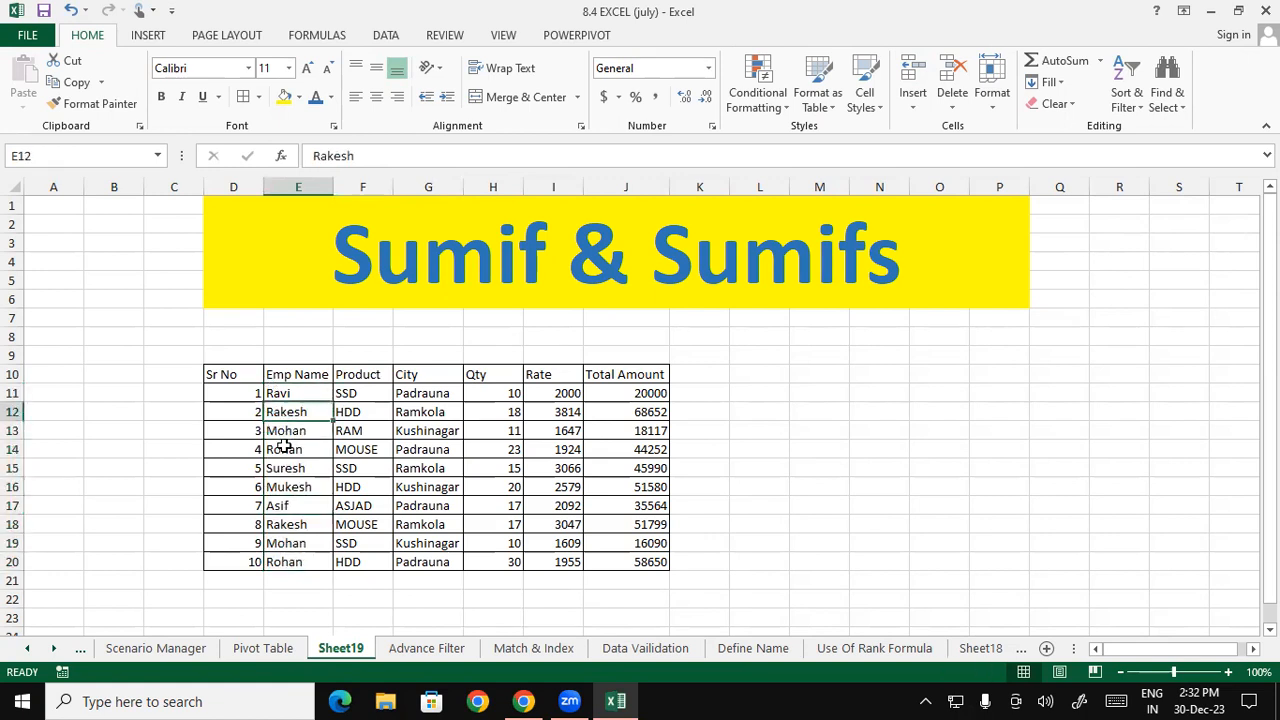
Enter the headings Name and Results in M13:N13 and the fourth record's employee name in M14
click(800, 433)
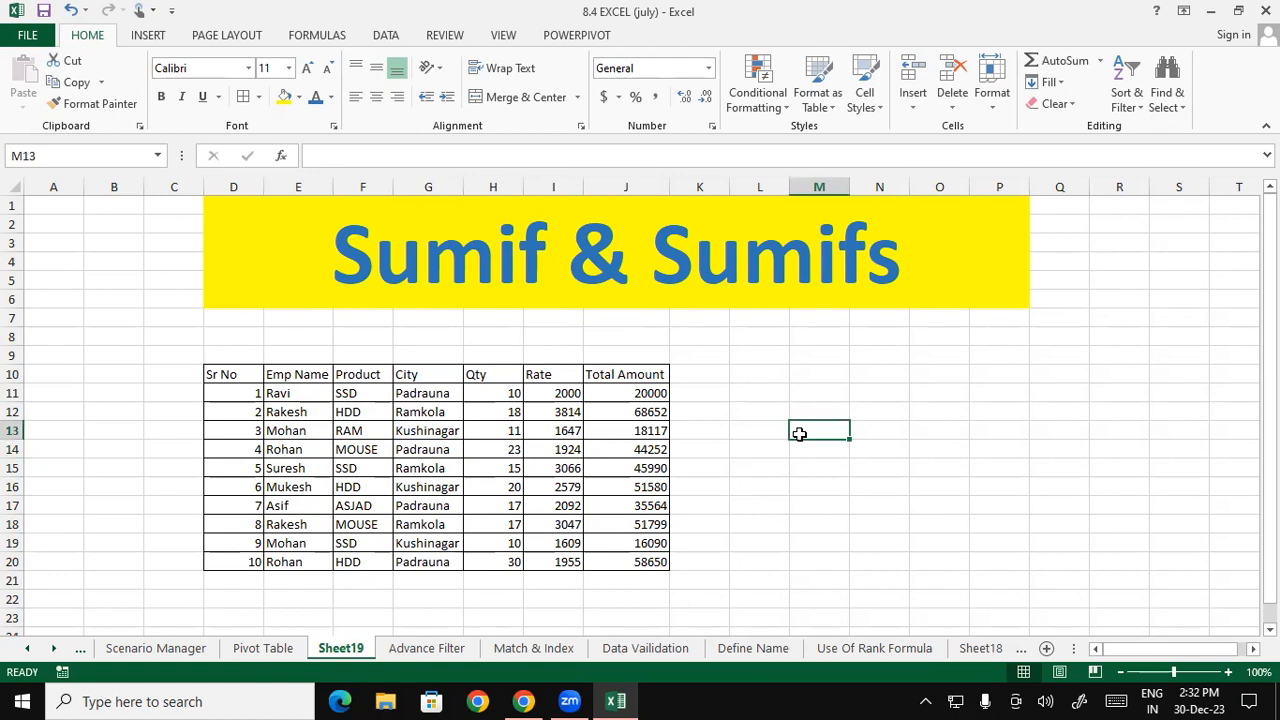
text(Name)
key(Tab)
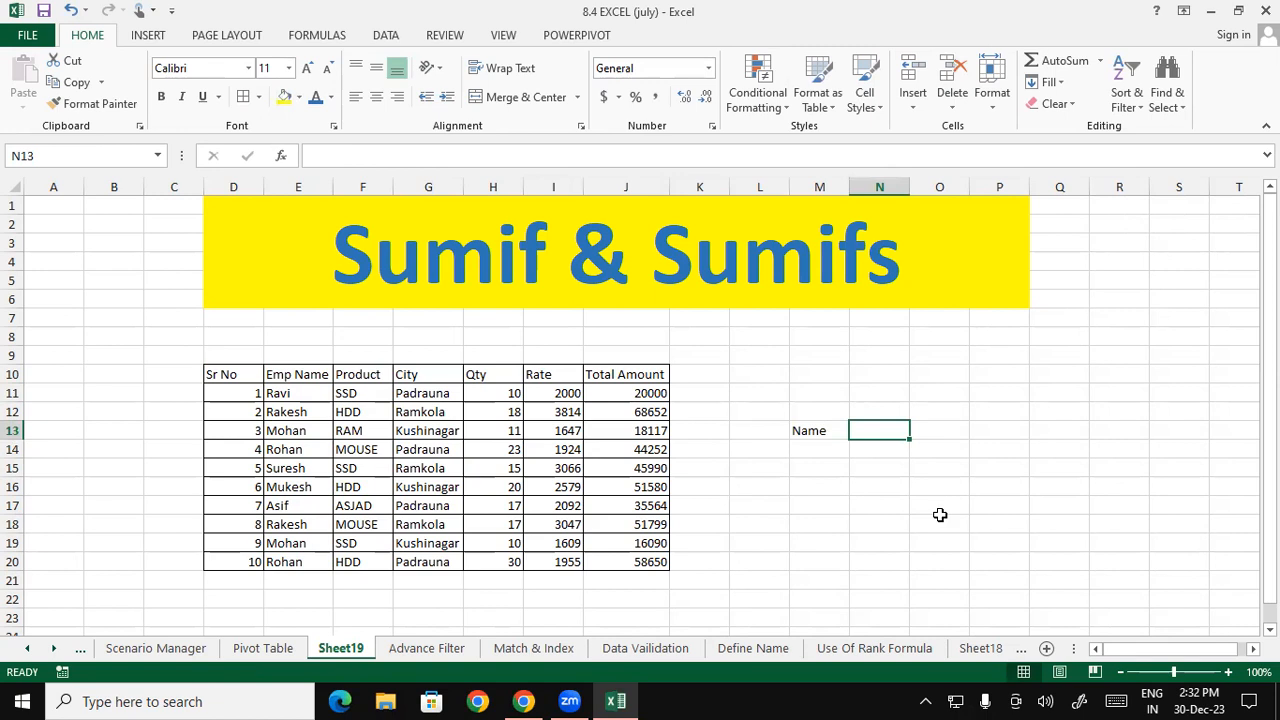
text(Results)
key(Return)
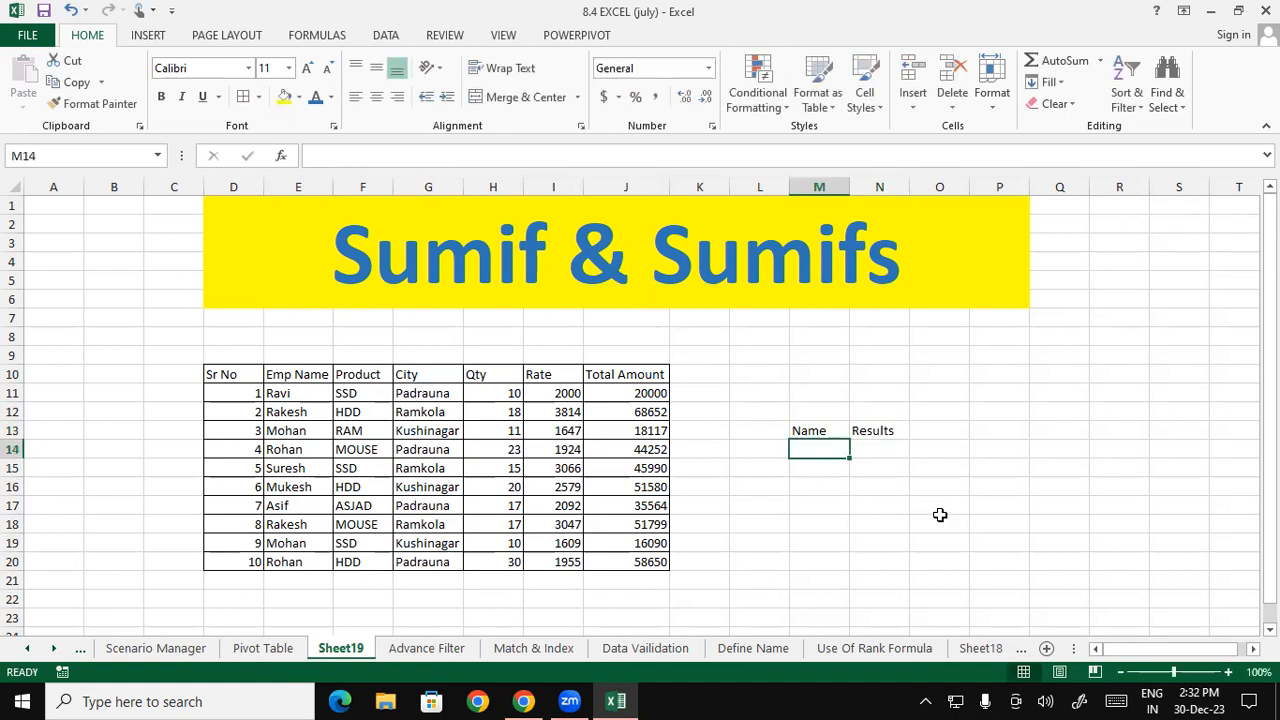
text(Roha)
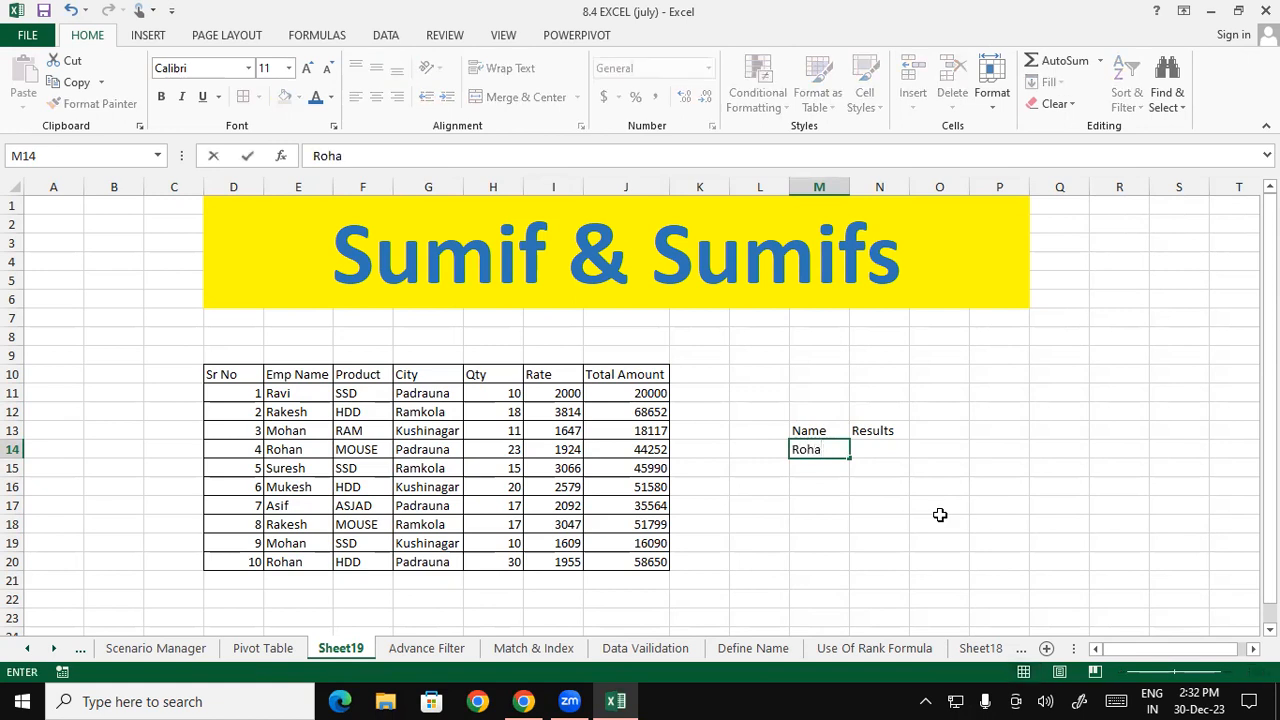
text(n)
key(Tab)
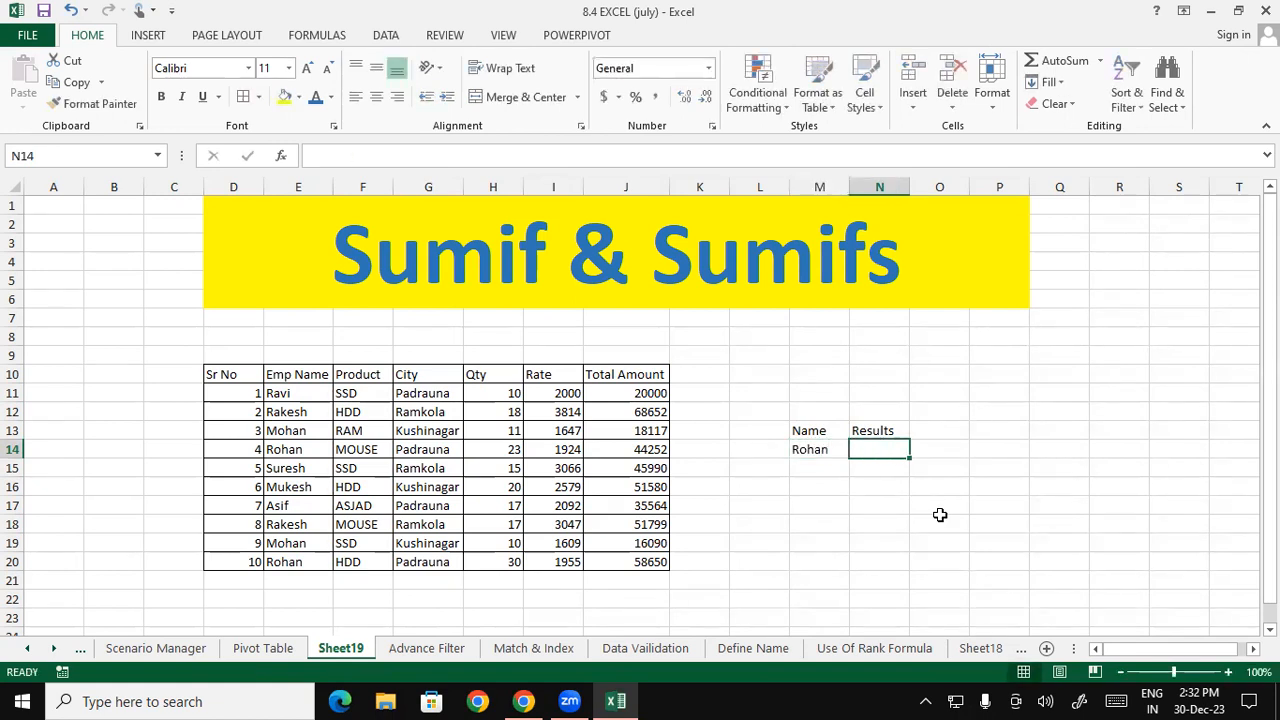
drag(266, 376, 300, 524)
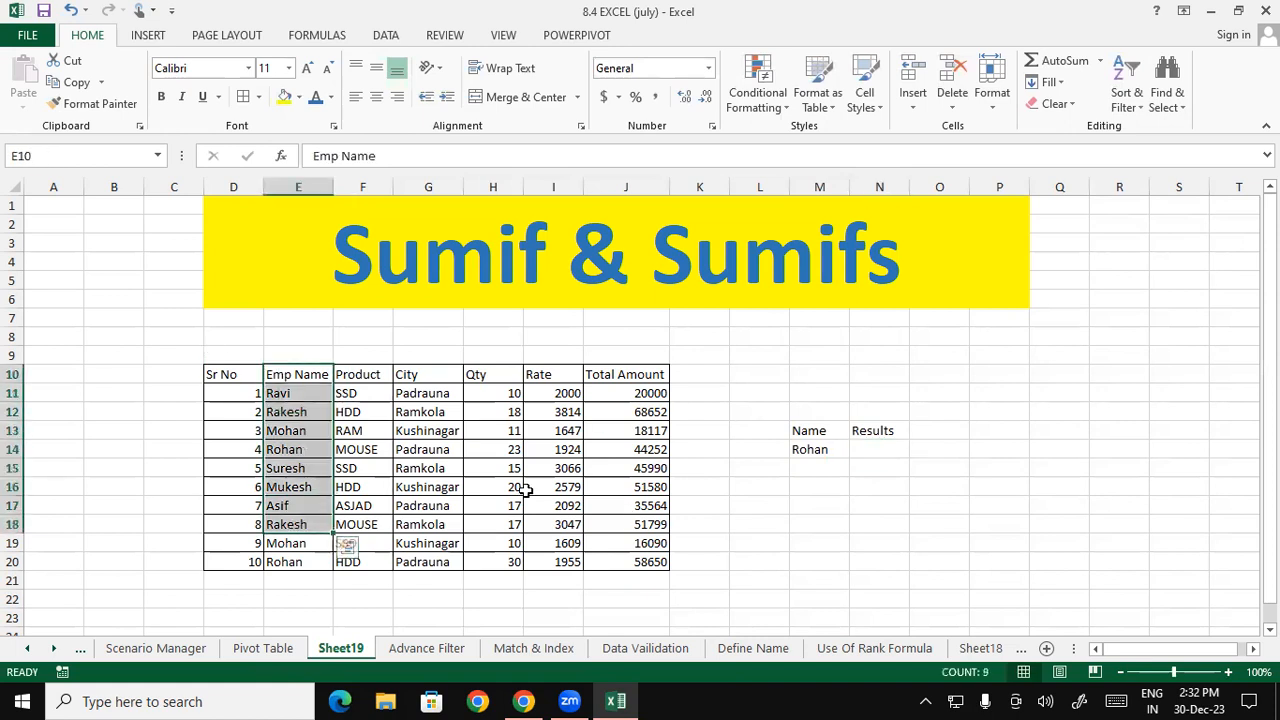
drag(493, 375, 495, 505)
drag(626, 375, 618, 523)
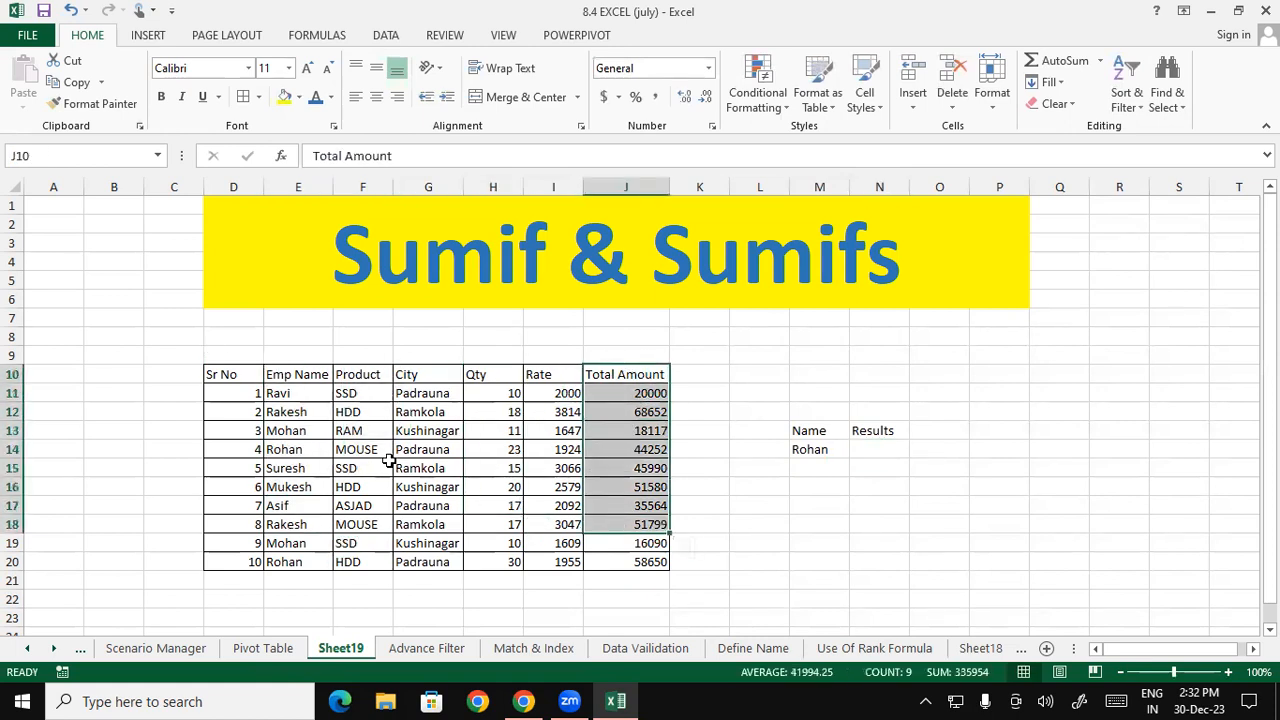
click(296, 449)
drag(289, 375, 277, 557)
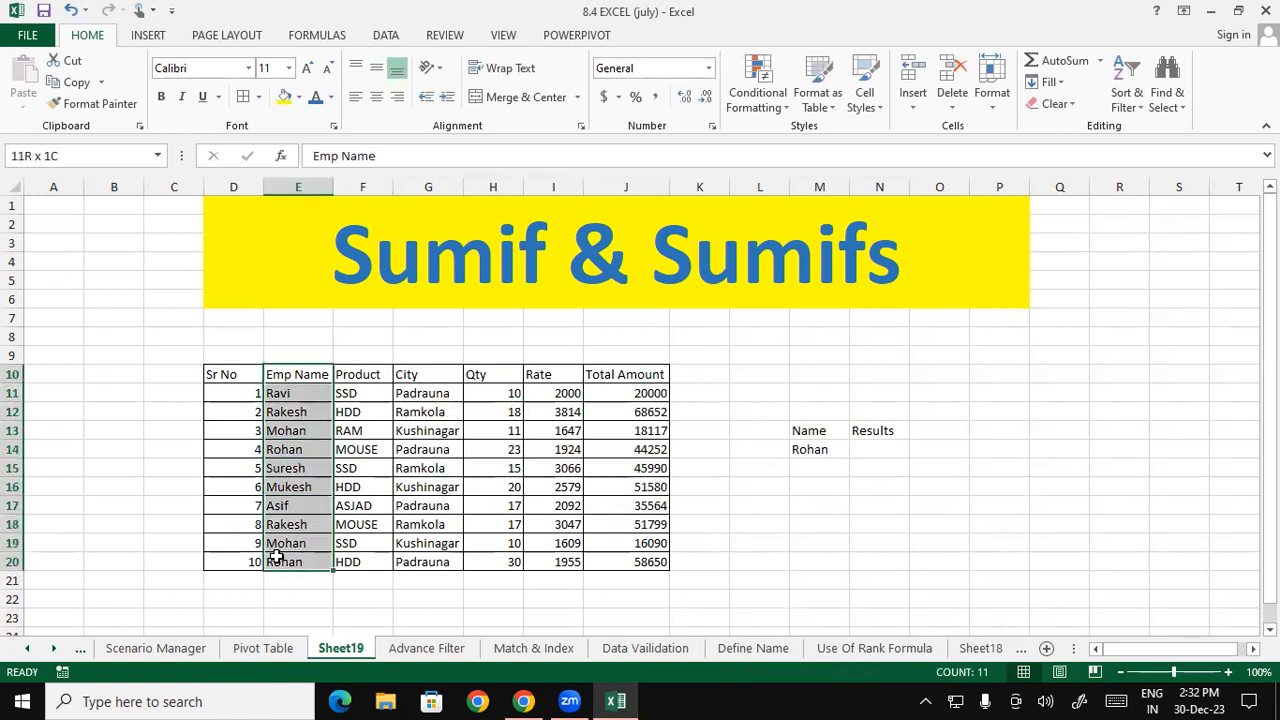
Total the named employee's quantity in N14 with =SUMIF(E10:E20,M14,H10:H20)
click(887, 450)
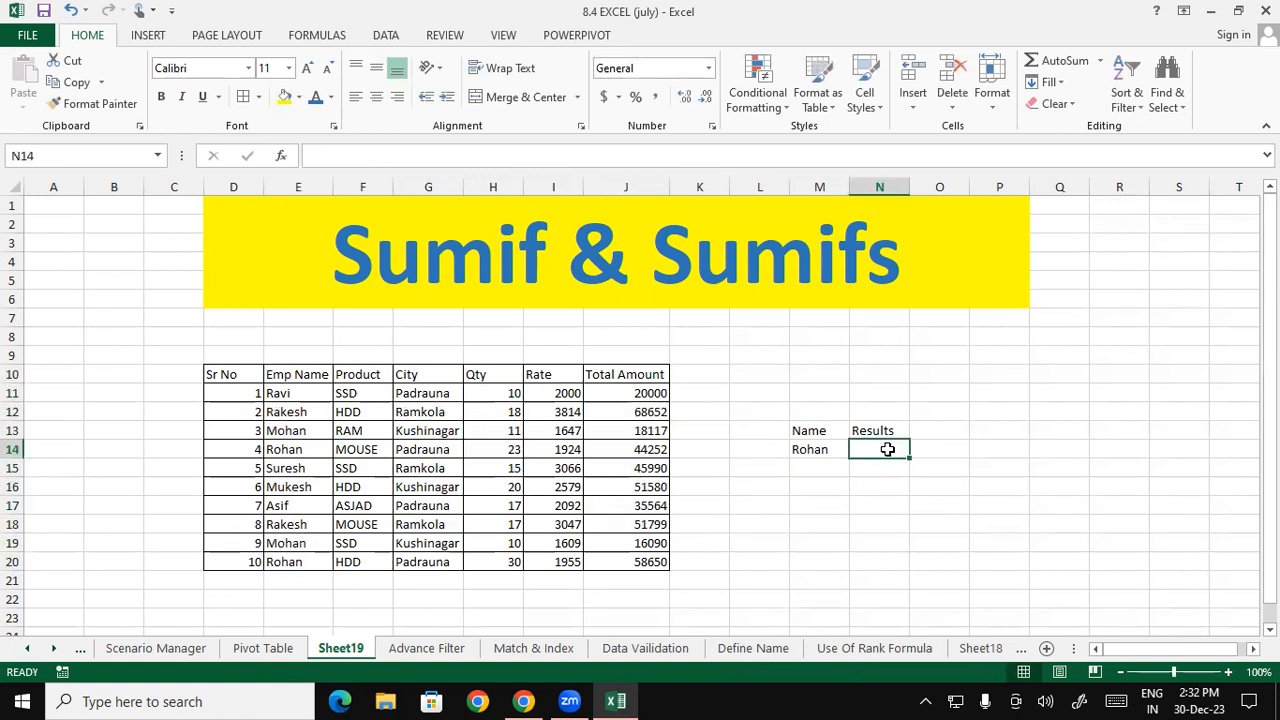
text(=s)
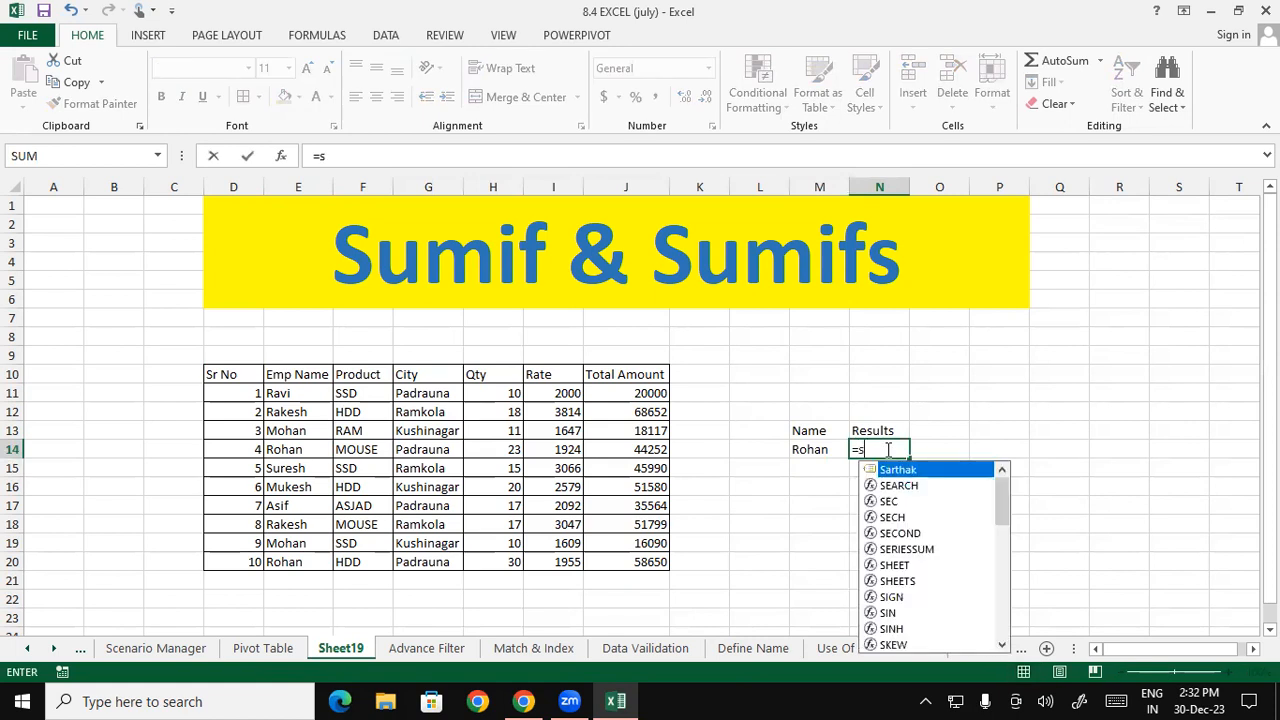
text(um)
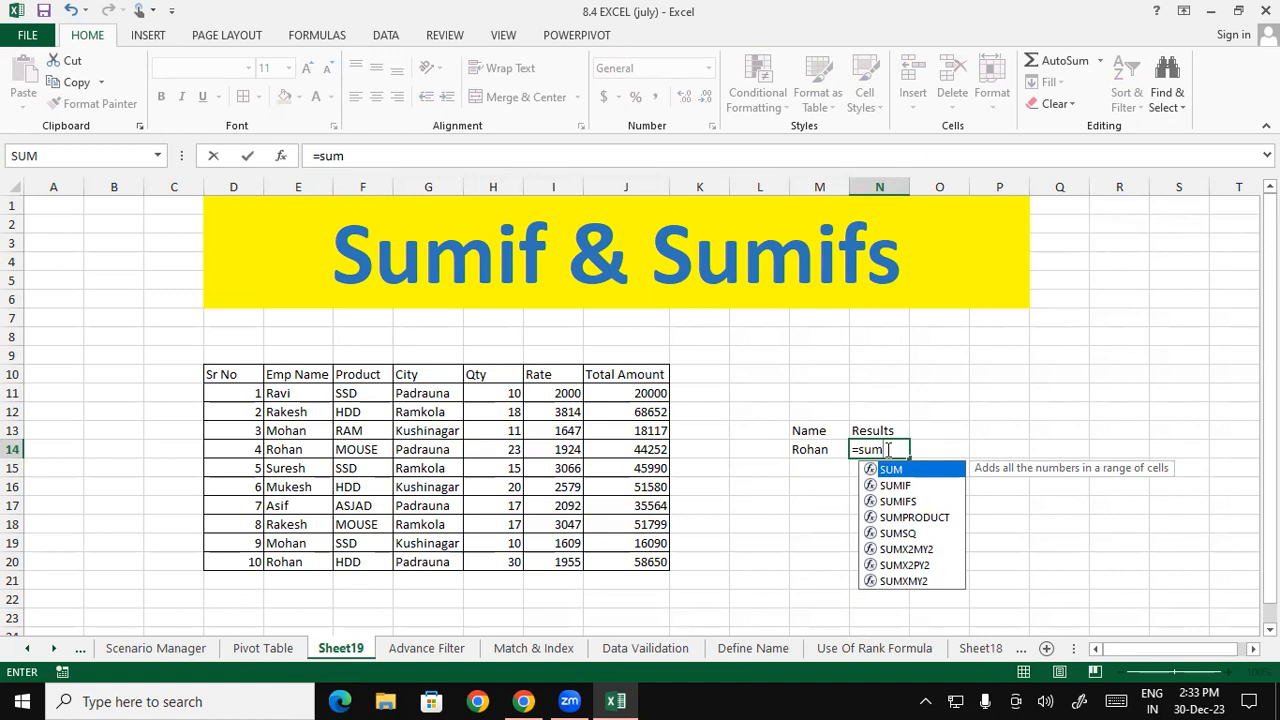
text(if)
key(Tab)
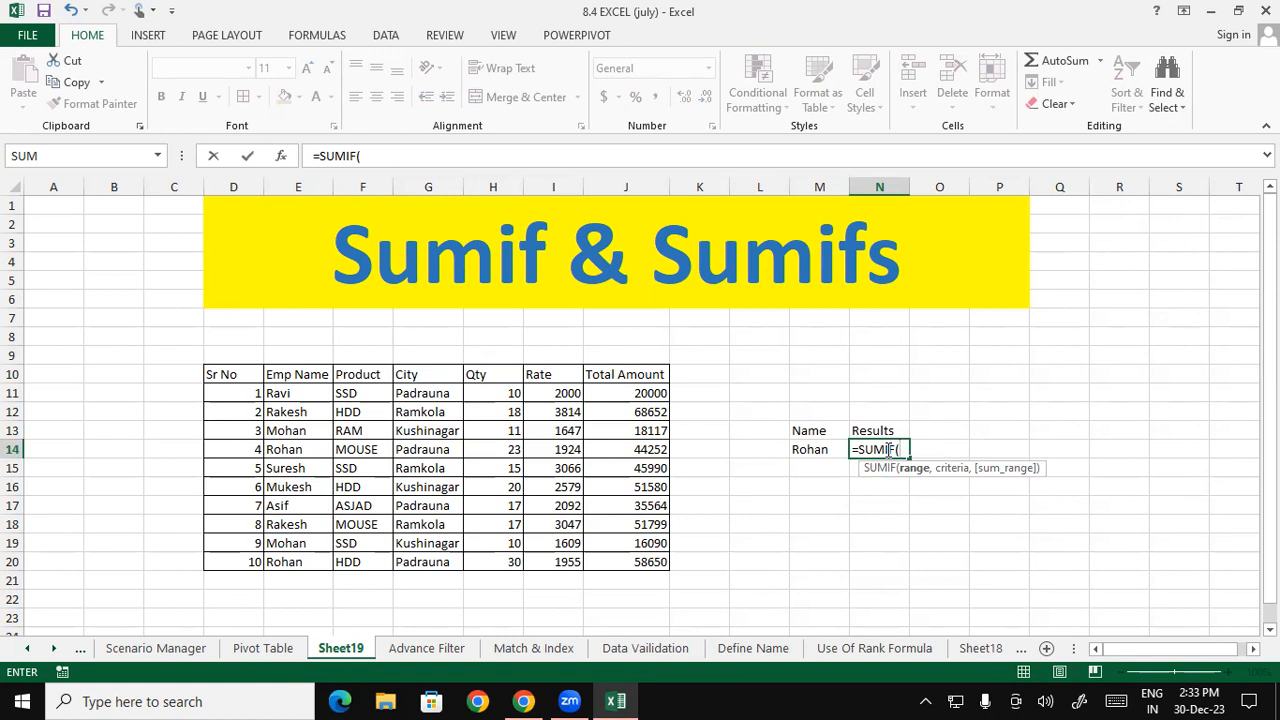
drag(298, 374, 286, 566)
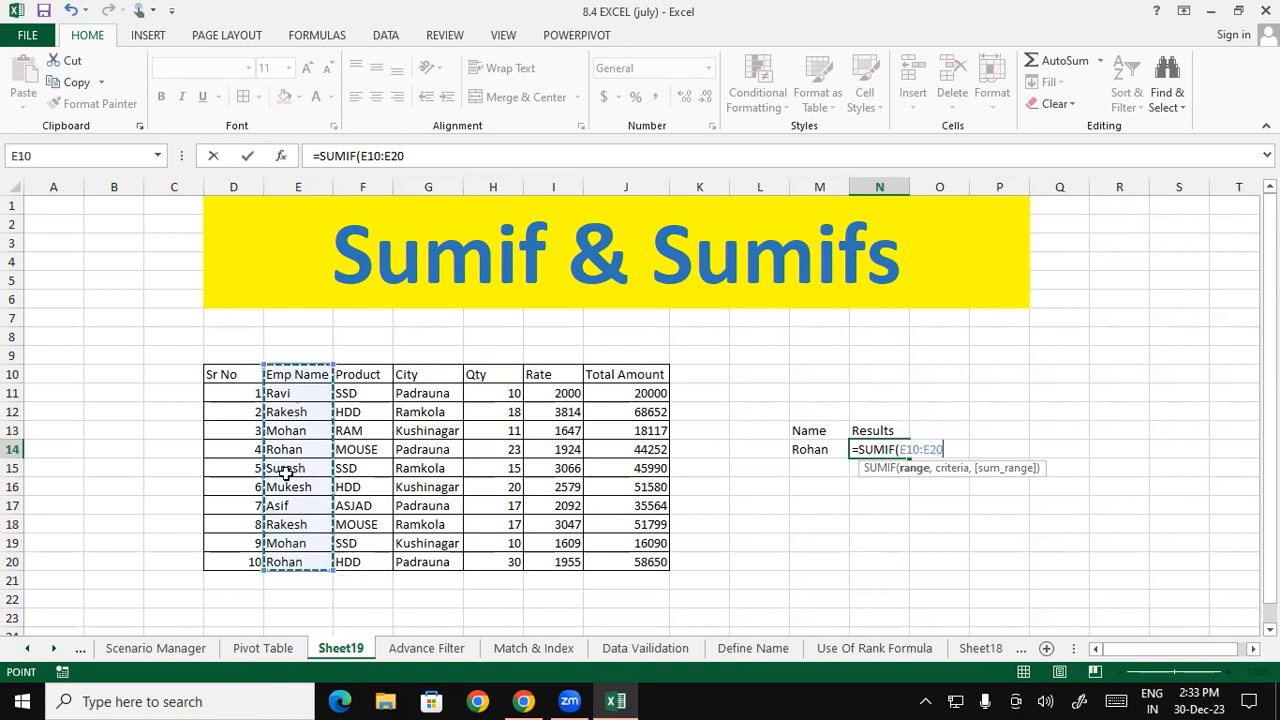
text(,)
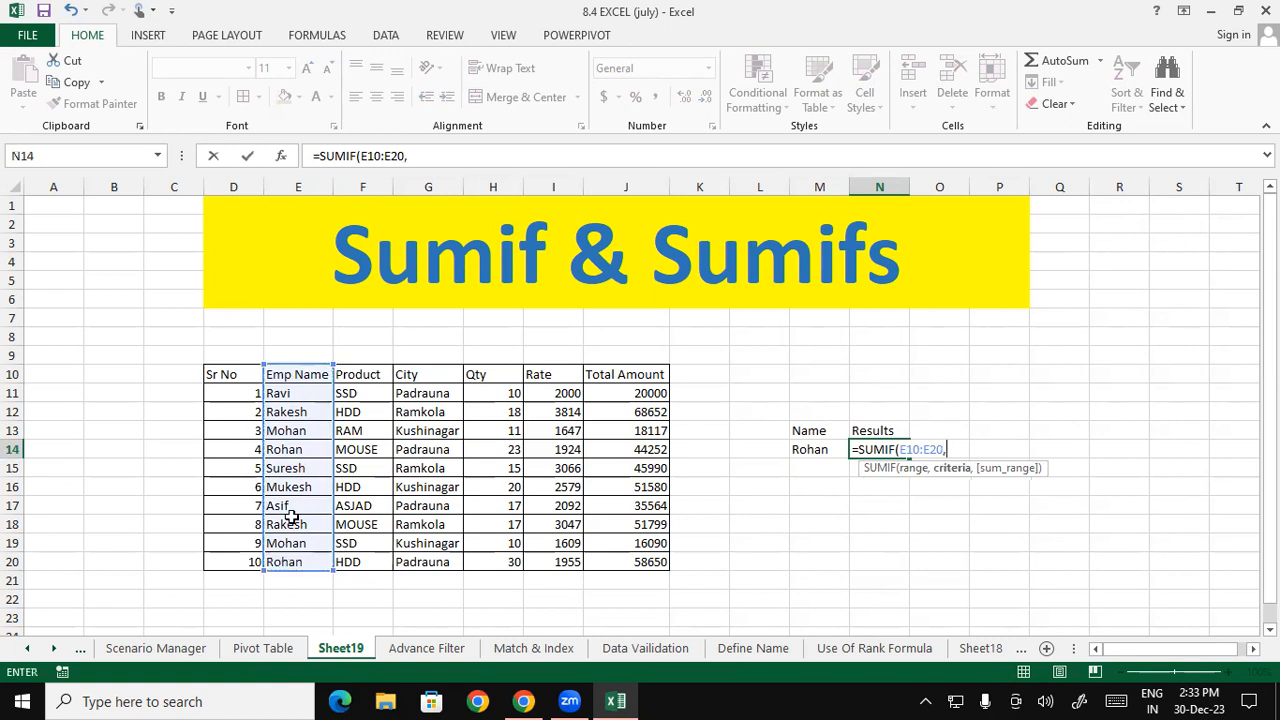
click(815, 452)
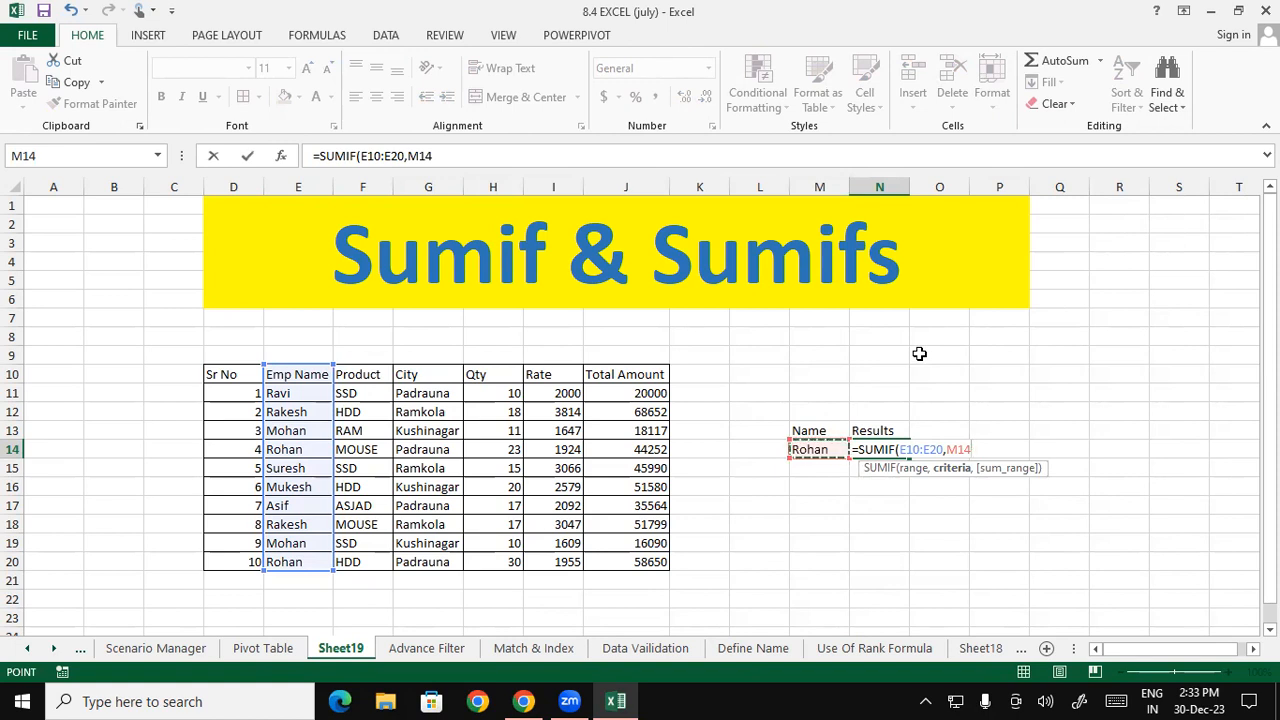
text(,)
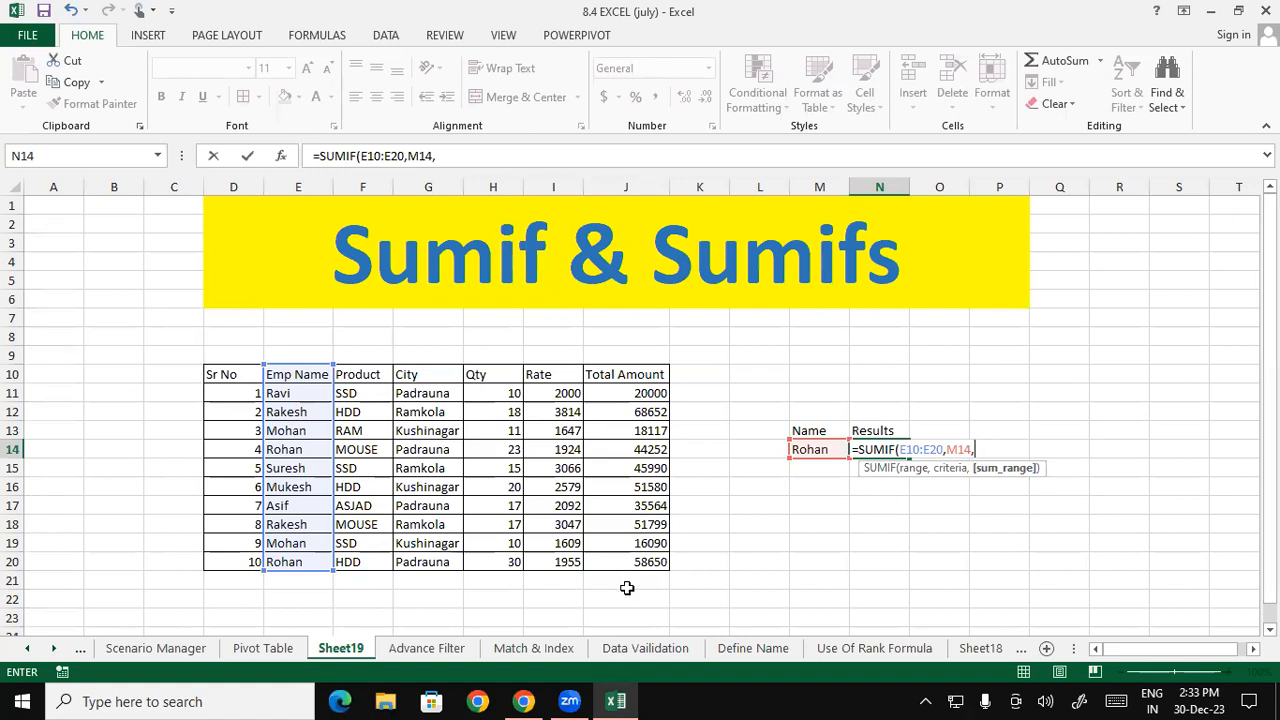
click(502, 384)
drag(502, 384, 500, 561)
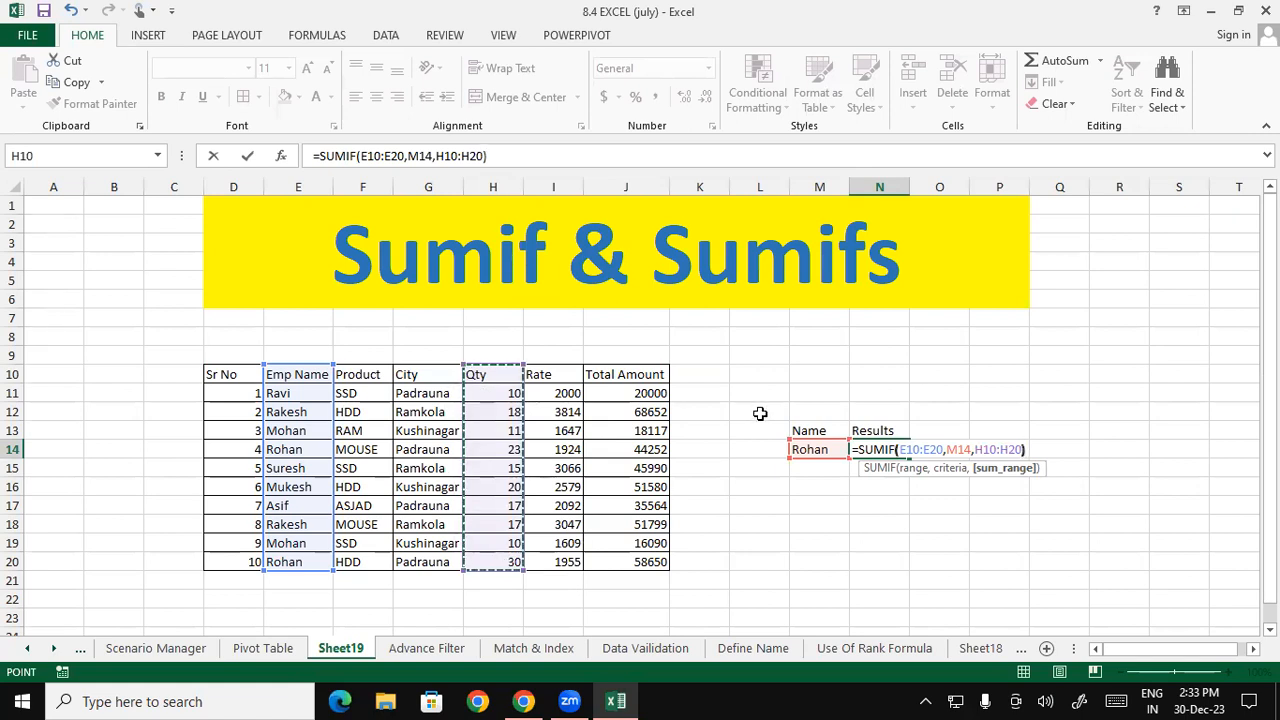
text())
key(Return)
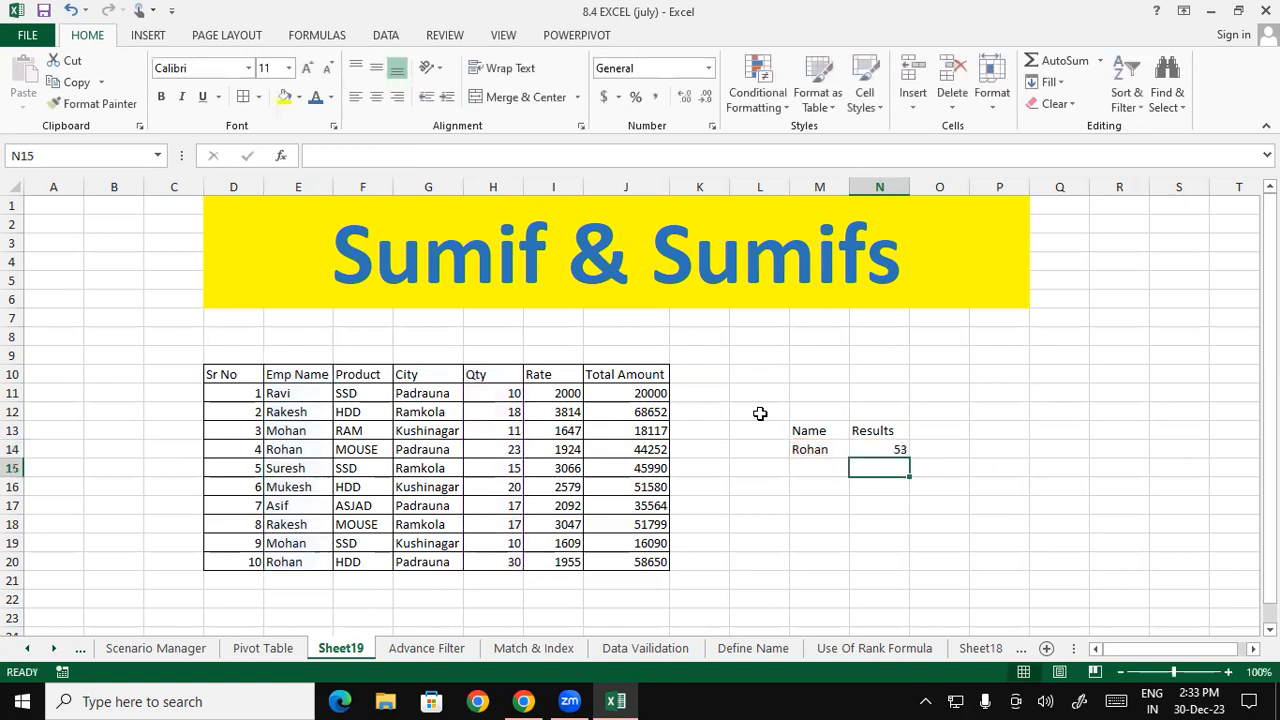
drag(830, 451, 892, 447)
drag(819, 411, 866, 456)
click(825, 433)
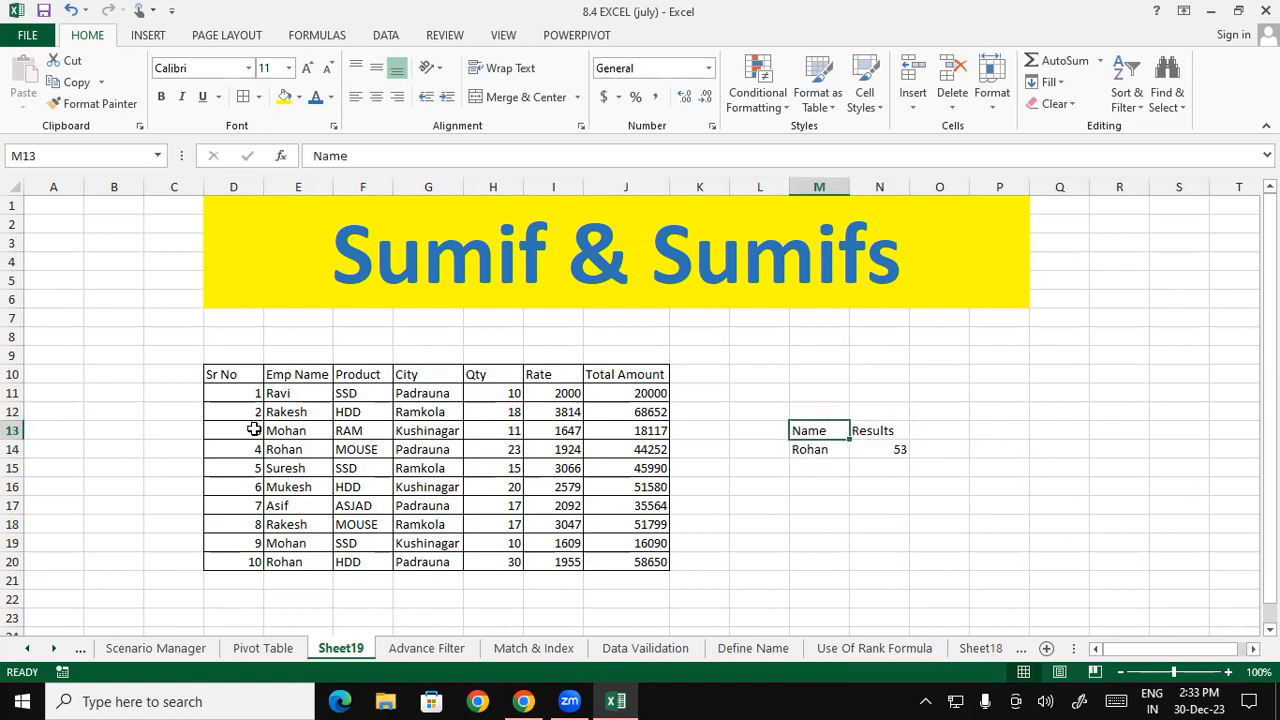
Highlight the employee's two matching records, D14:I14 and D20:H20, with a yellow fill
drag(257, 447, 540, 449)
click(286, 100)
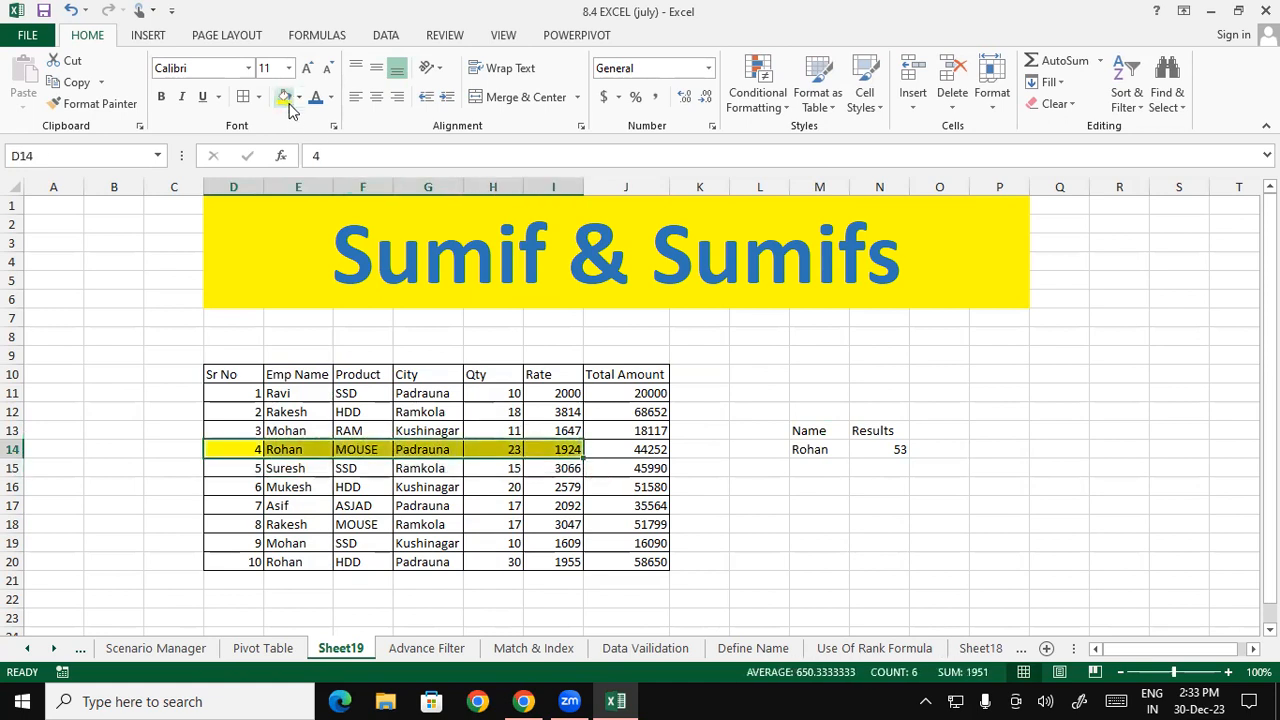
click(362, 580)
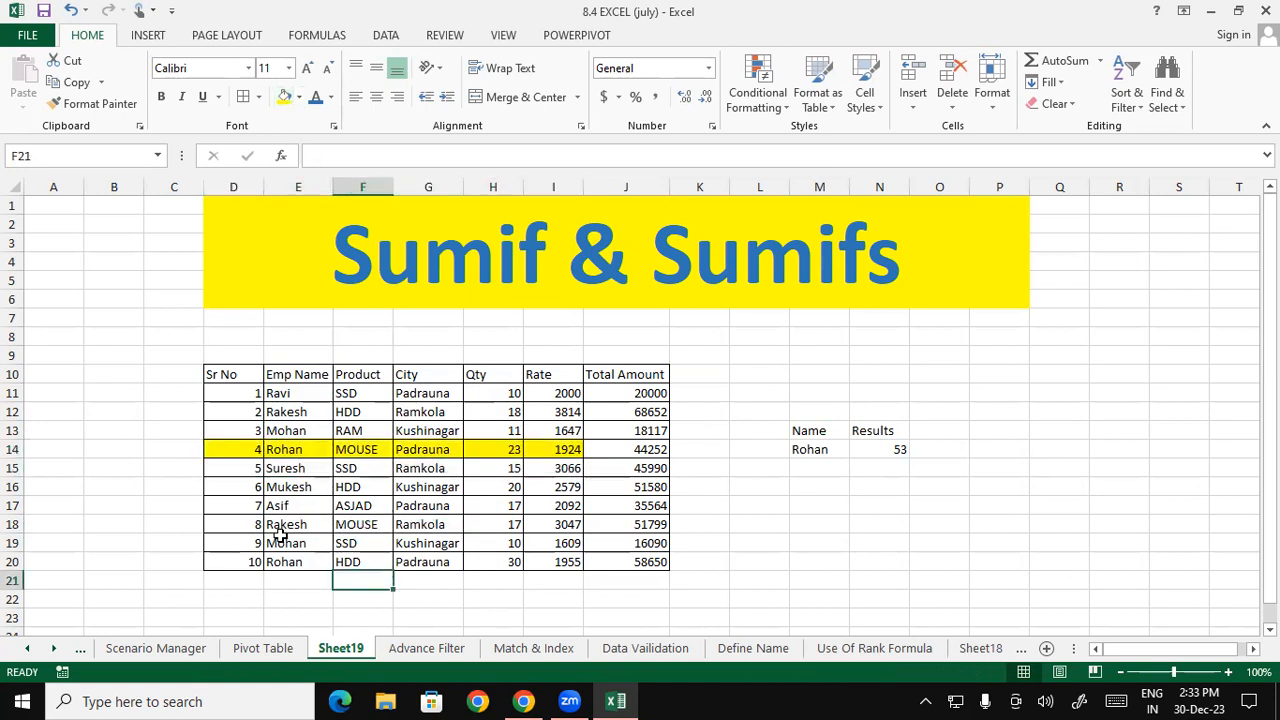
drag(246, 561, 476, 562)
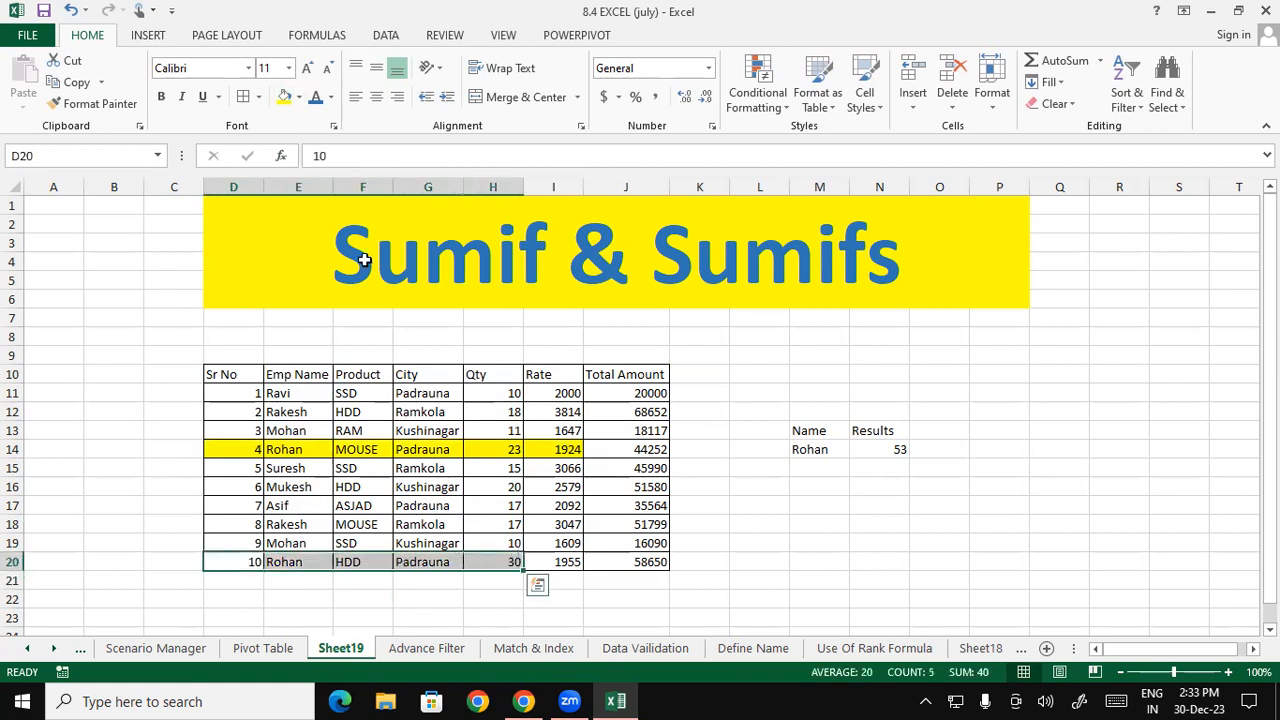
click(285, 97)
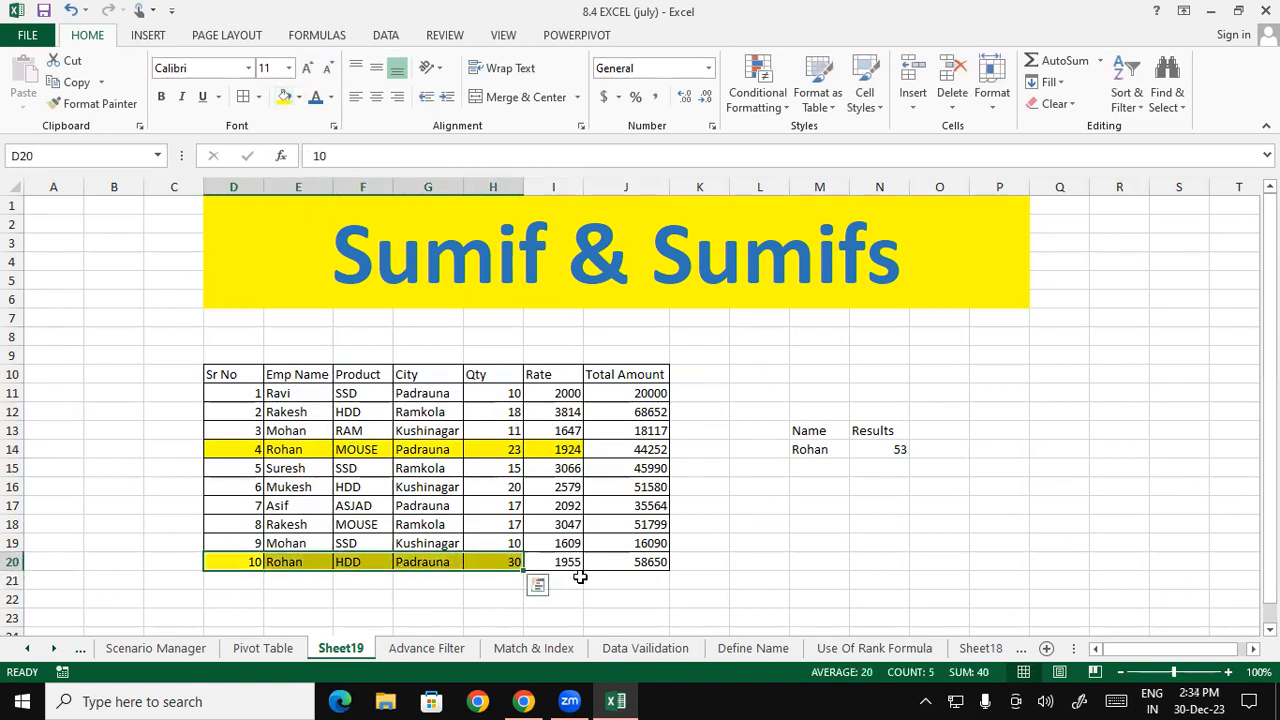
Cross-check the SUMIF total by adding the two matching quantities with =H20+H14 in L22, and clear that cell
click(514, 452)
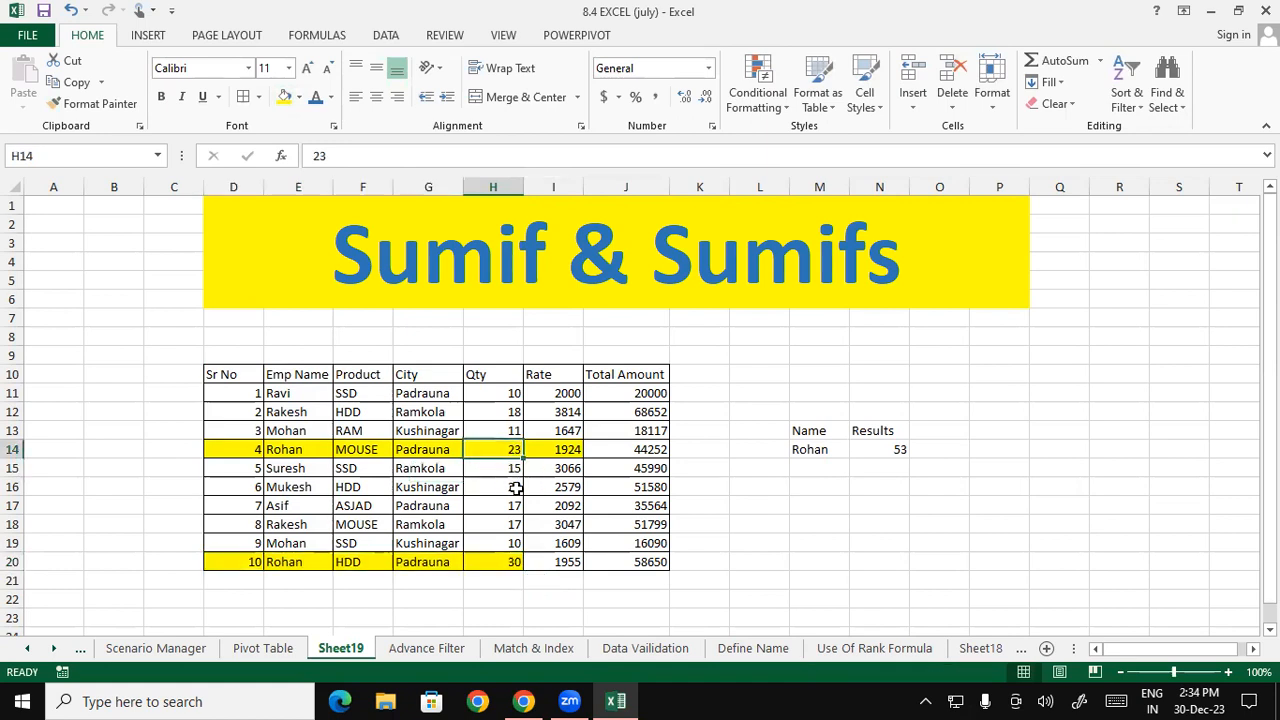
click(503, 562)
click(746, 600)
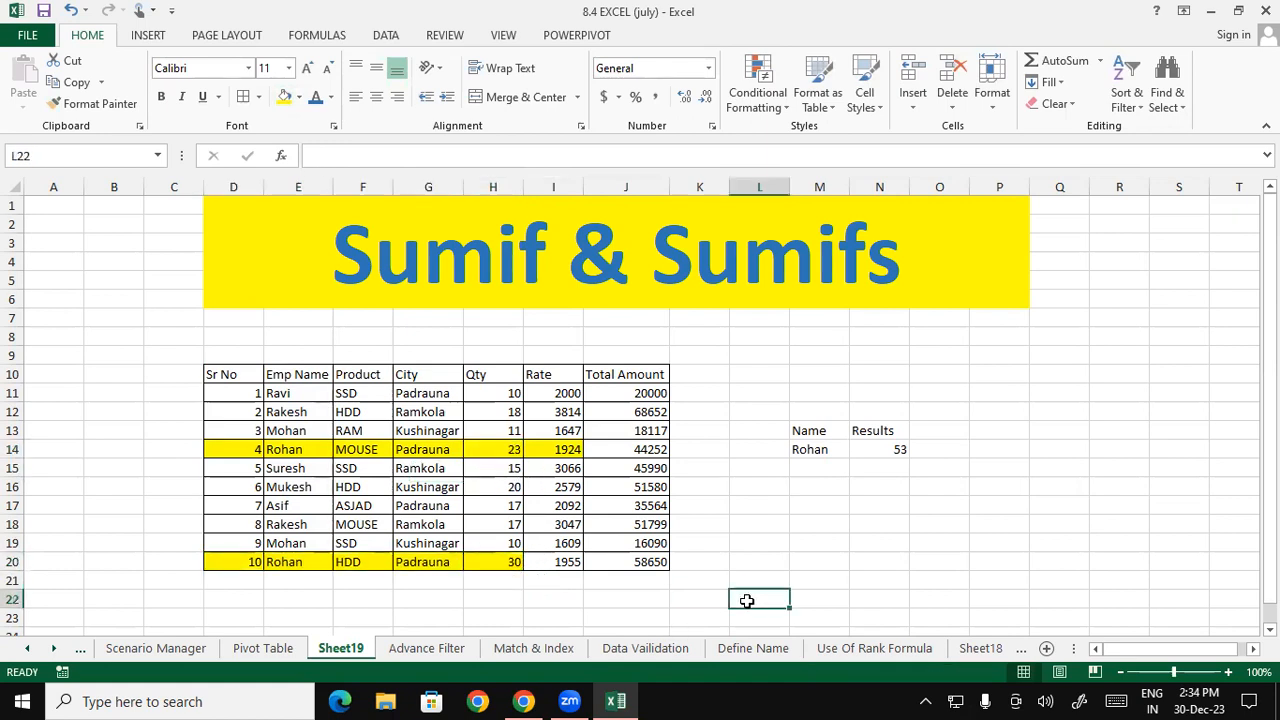
text(=)
click(503, 563)
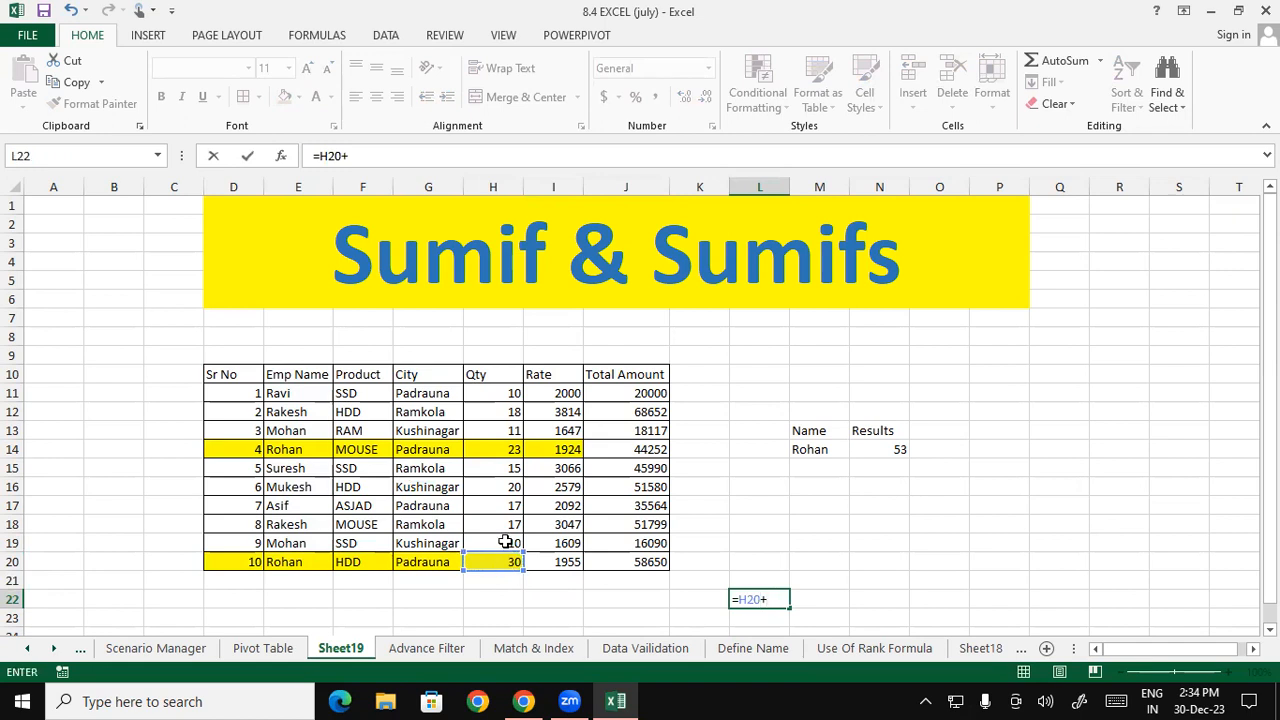
click(507, 451)
key(Return)
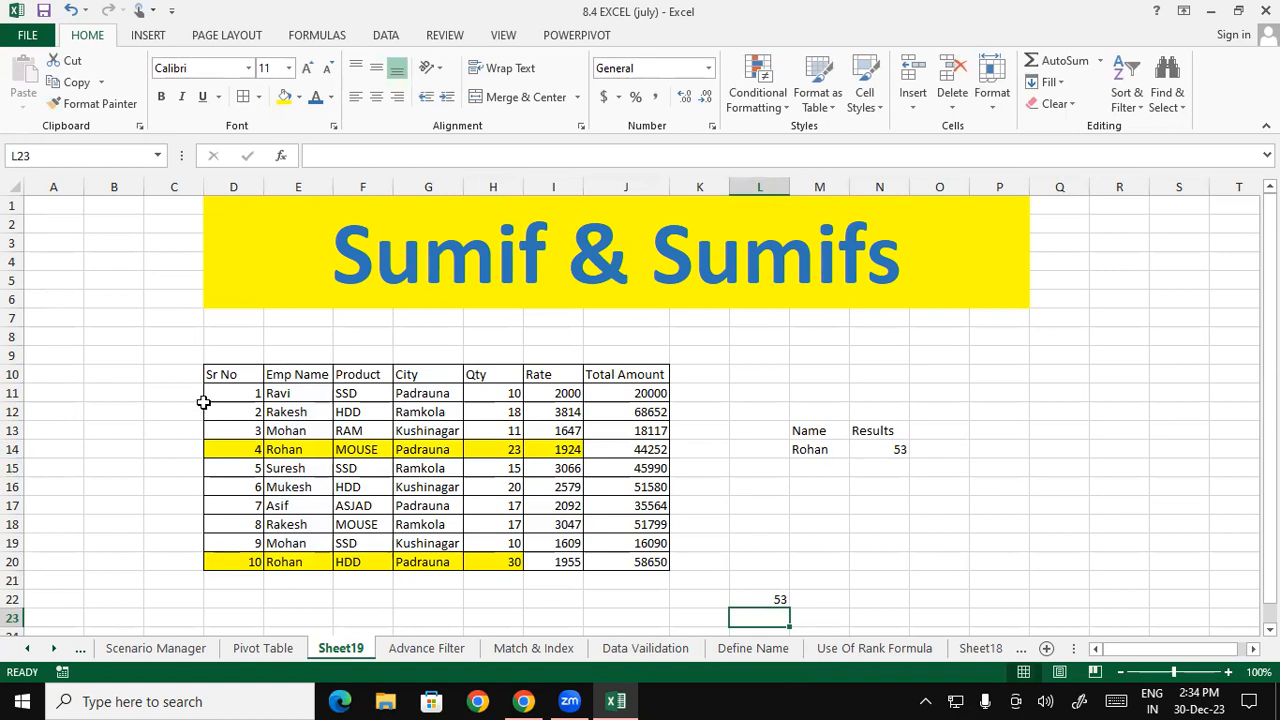
click(812, 449)
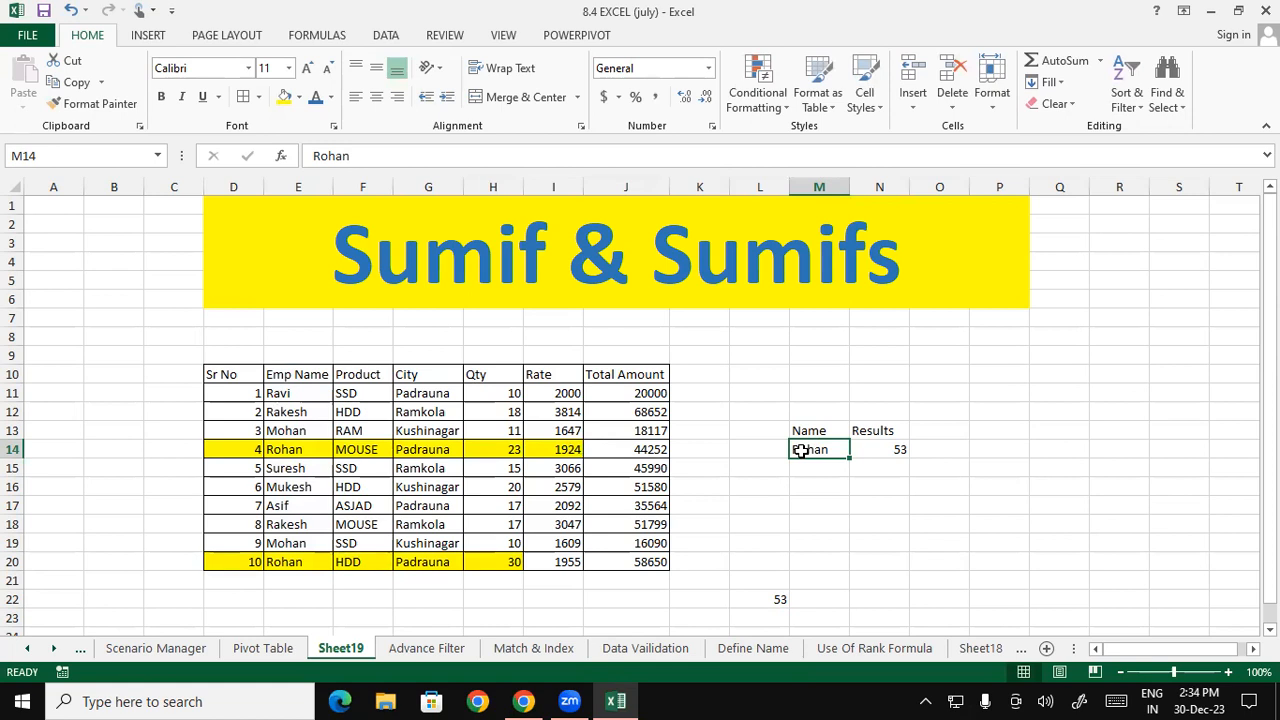
click(778, 597)
key(Delete)
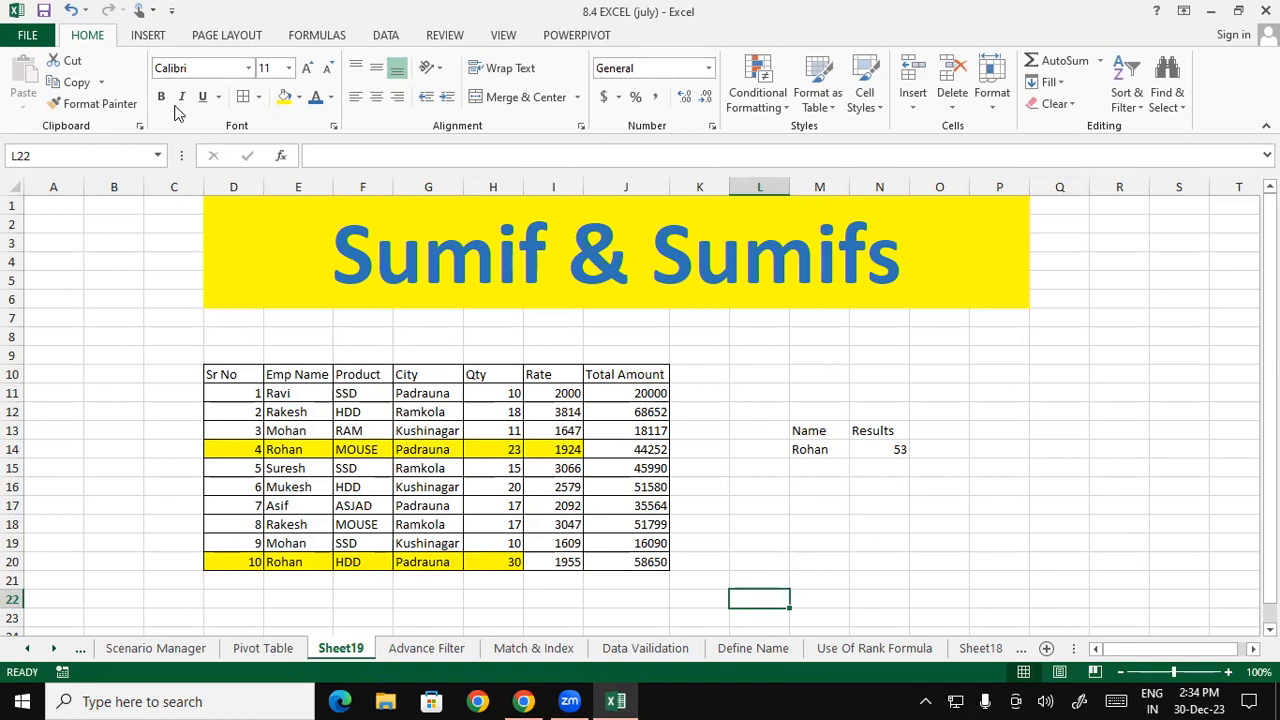
Remove the yellow fill from the two highlighted records in D14:I14 and D20:H20
drag(205, 445, 575, 450)
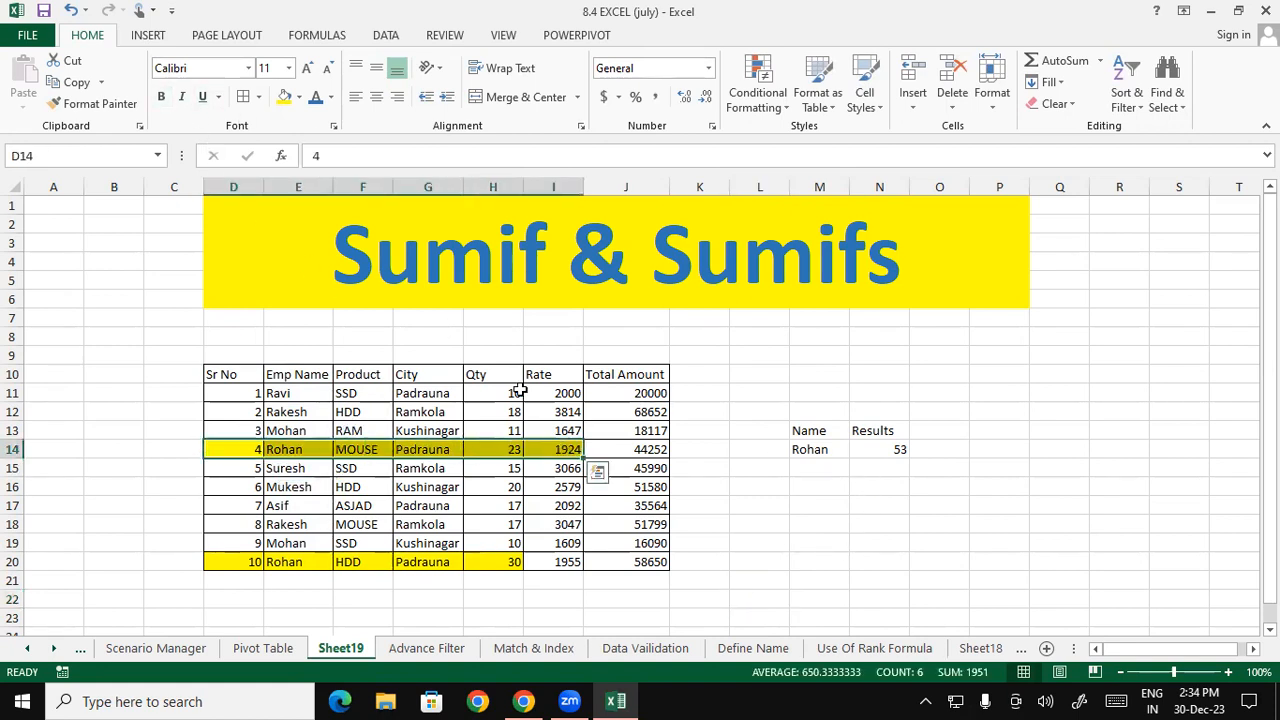
click(299, 98)
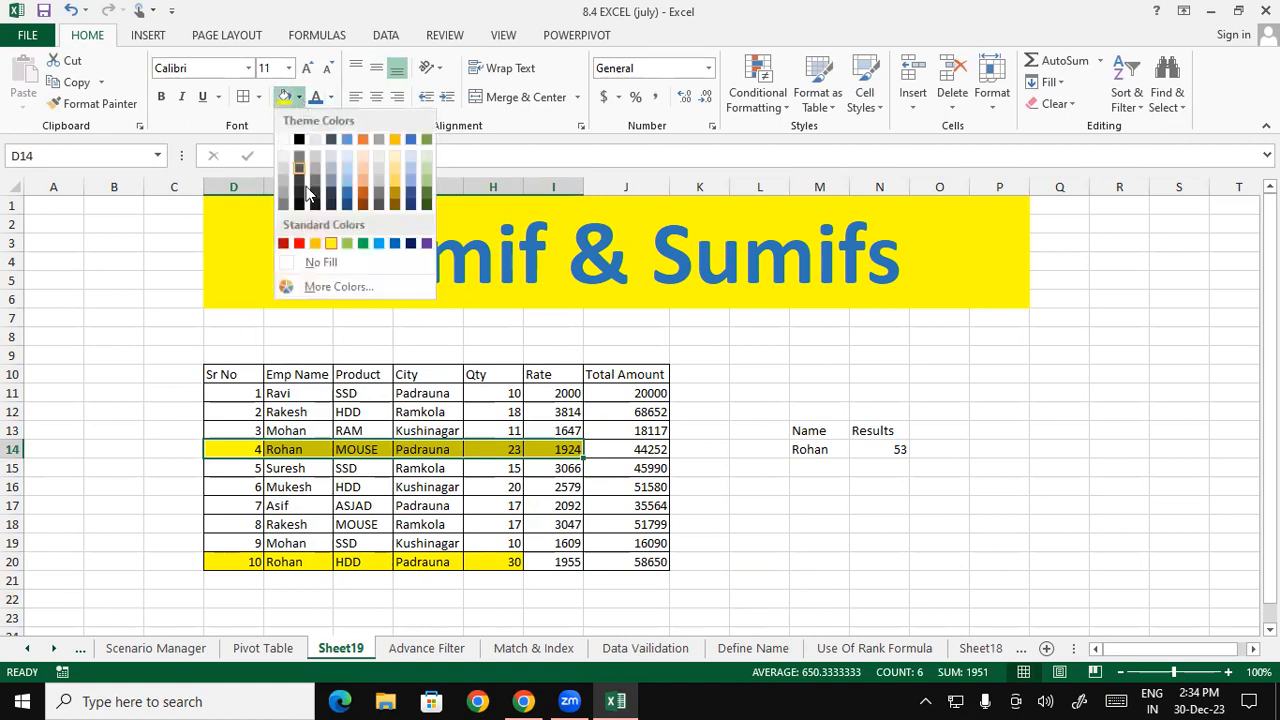
click(303, 263)
drag(246, 563, 492, 562)
click(284, 97)
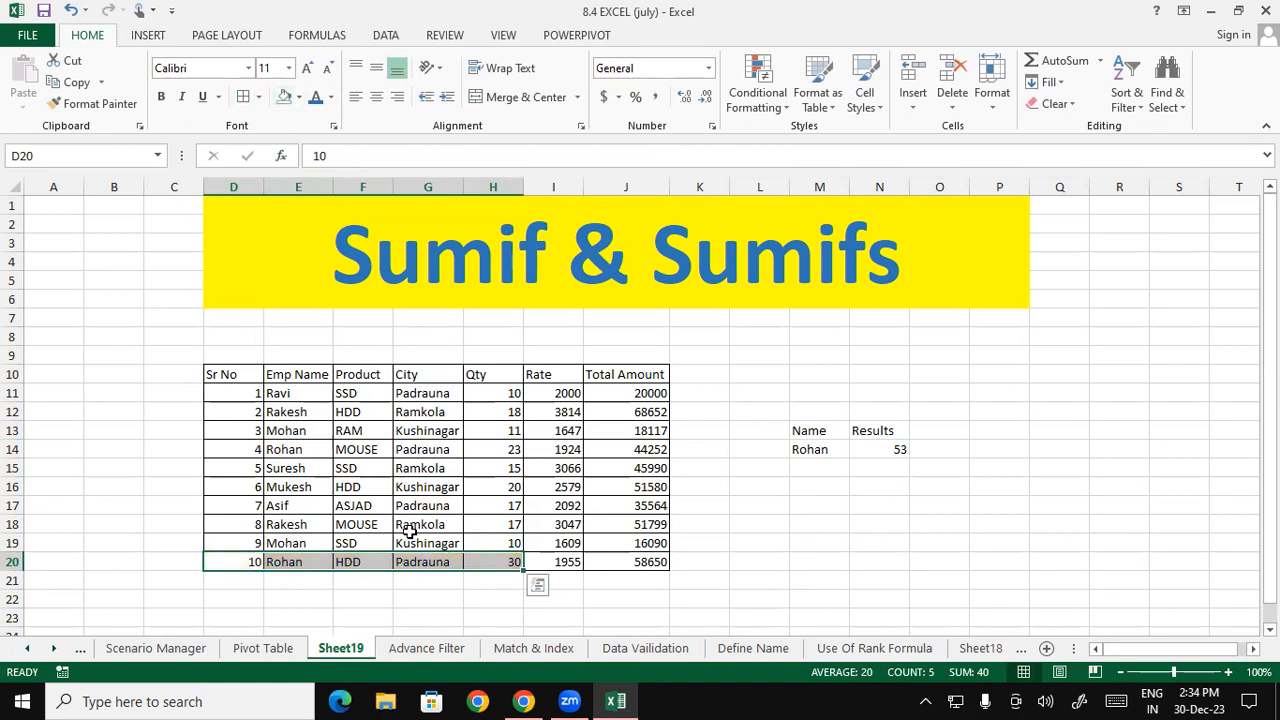
click(407, 526)
drag(291, 562, 500, 565)
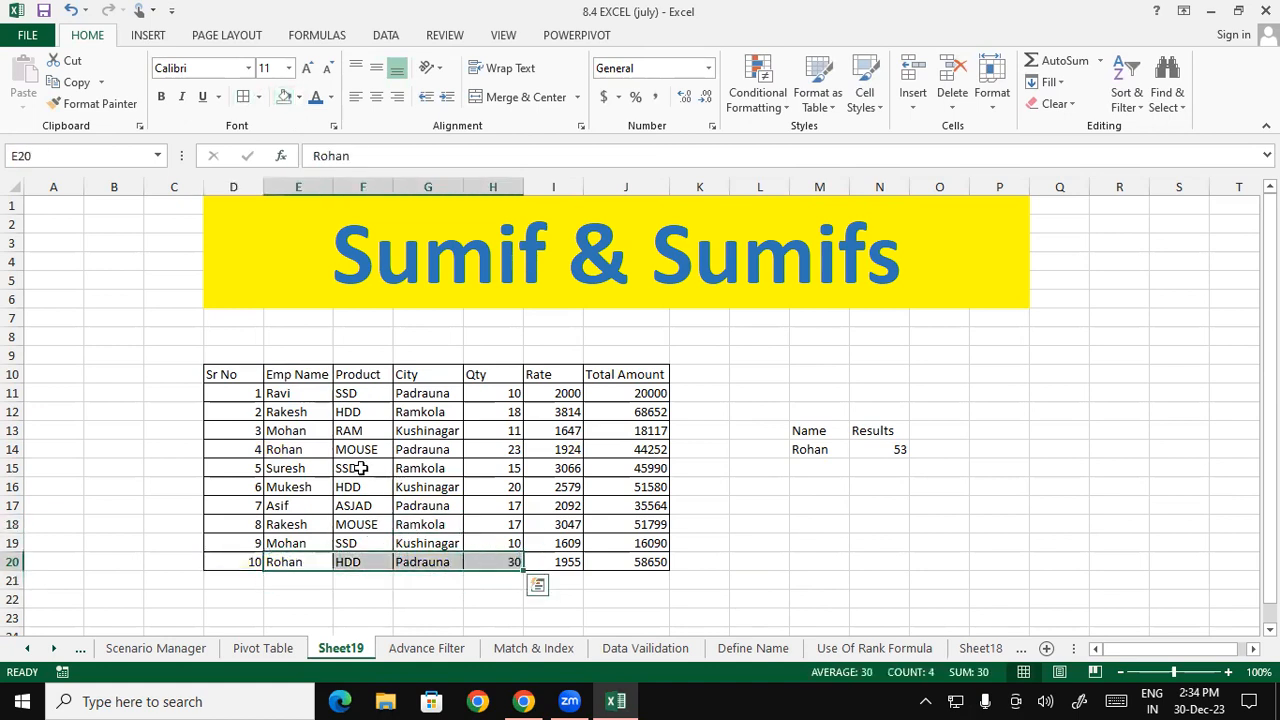
Add a trailing space to the employee's name in E14 to test how SUMIF matches it
drag(294, 448, 503, 451)
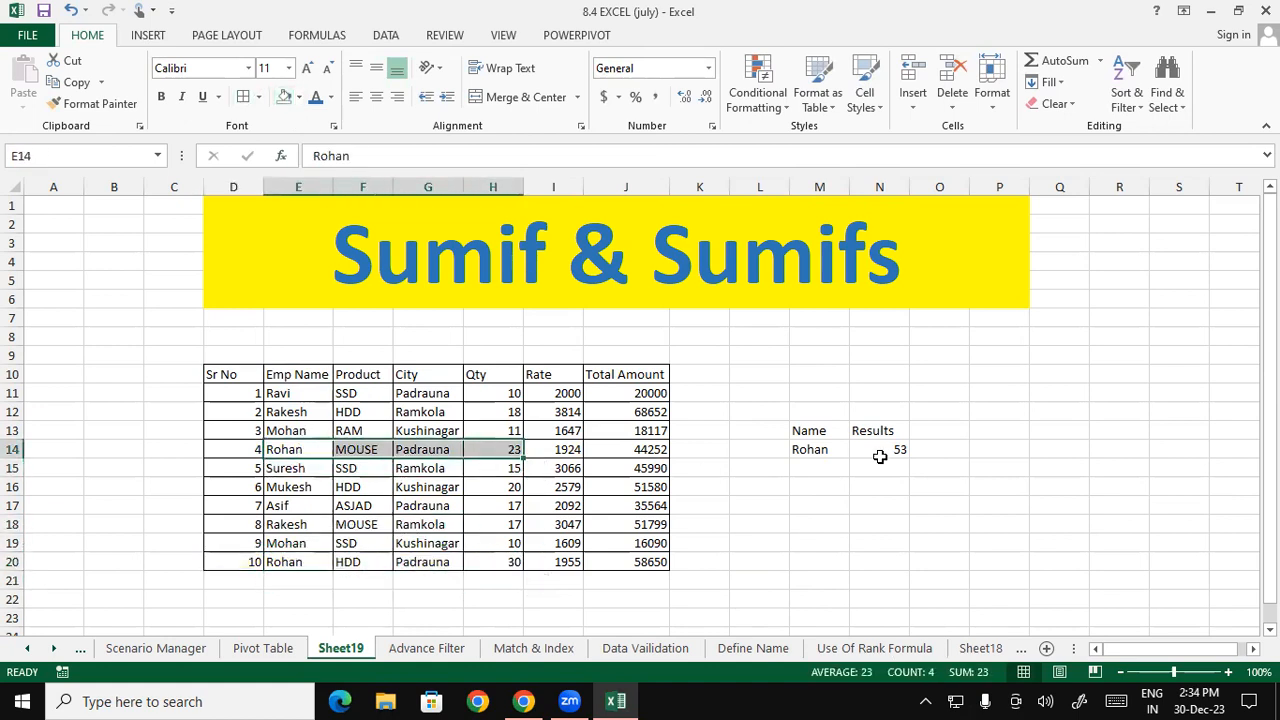
click(321, 449)
double_click(321, 449)
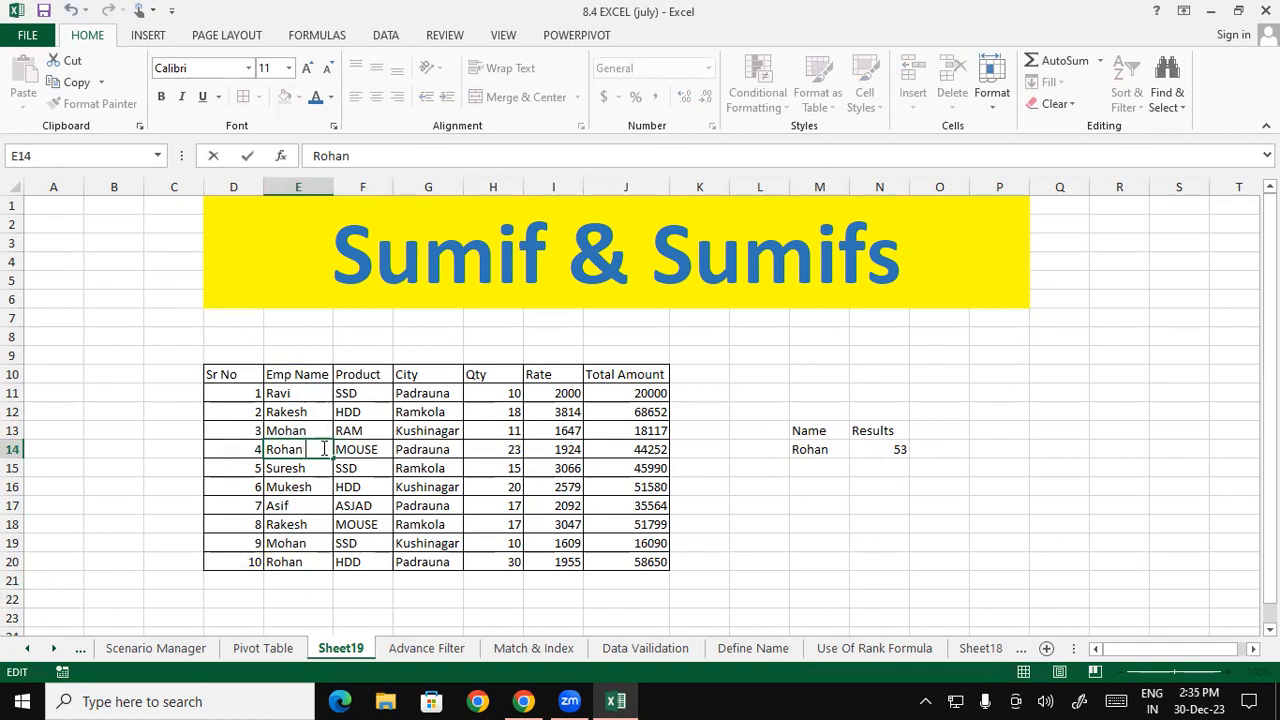
key(Return)
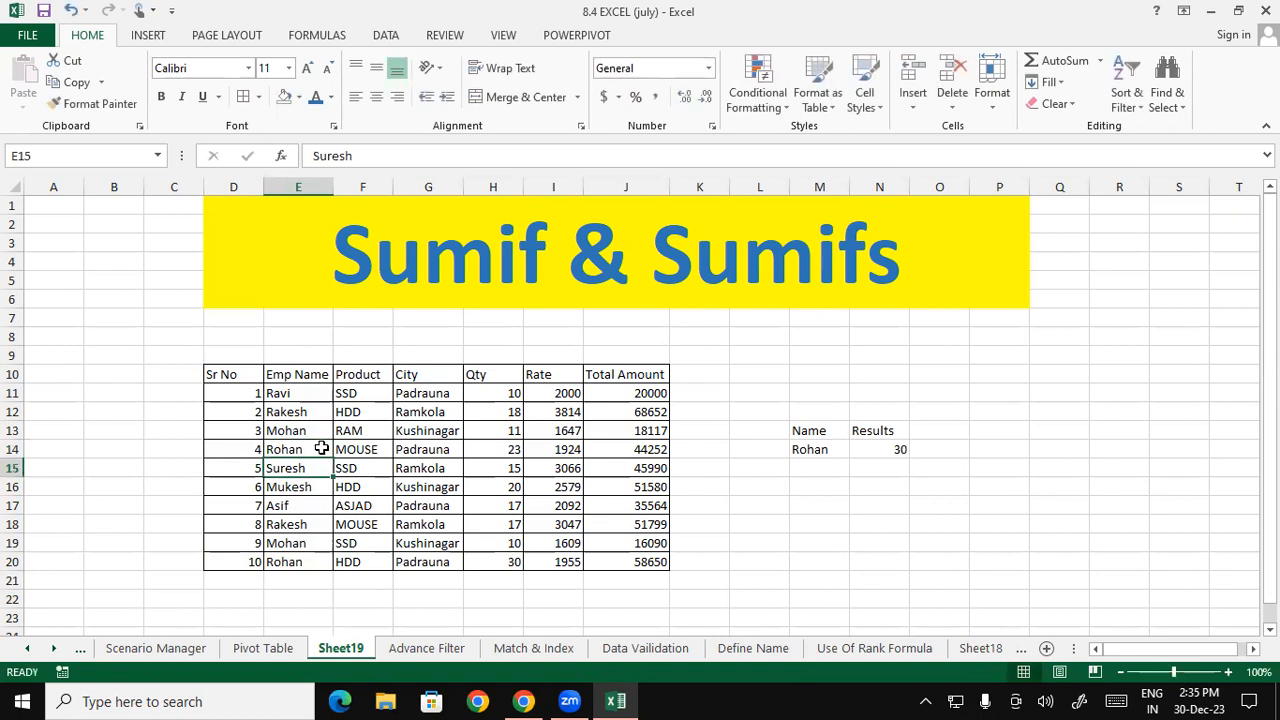
Compare the SUMIF result in N14 with the employee's two matching records in rows 14 and 20
click(871, 452)
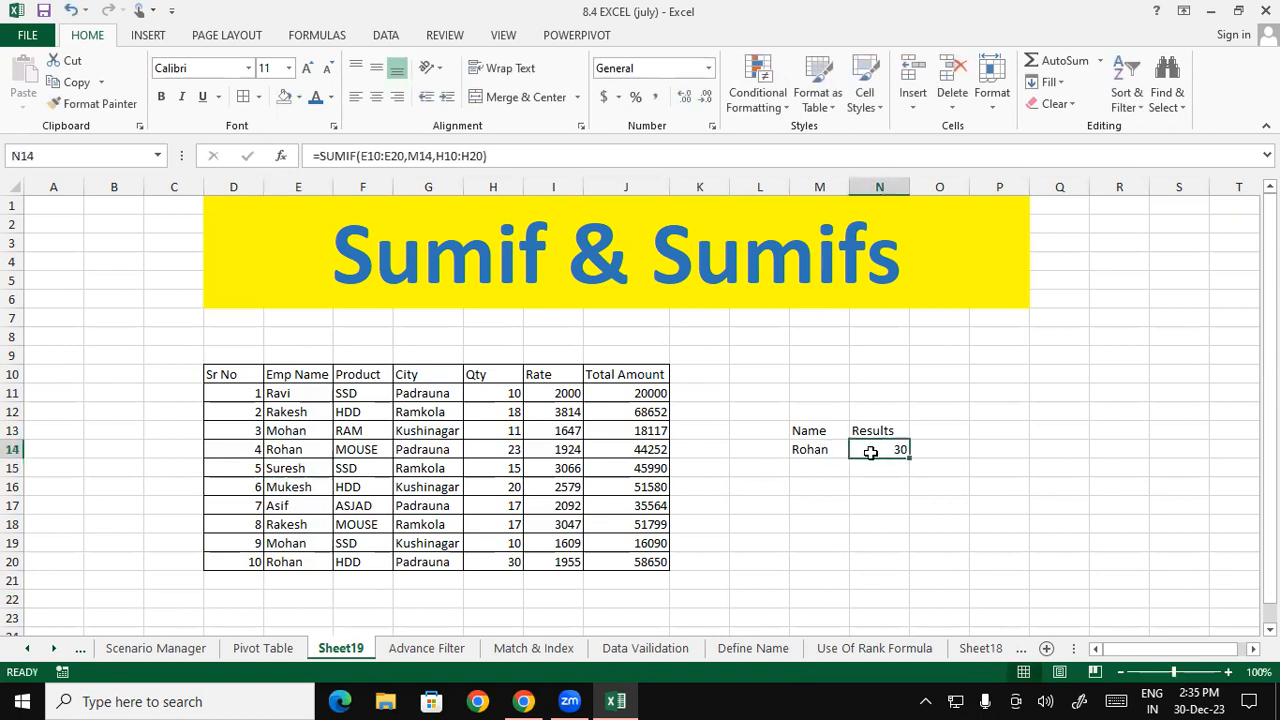
drag(288, 449, 472, 449)
drag(286, 562, 544, 570)
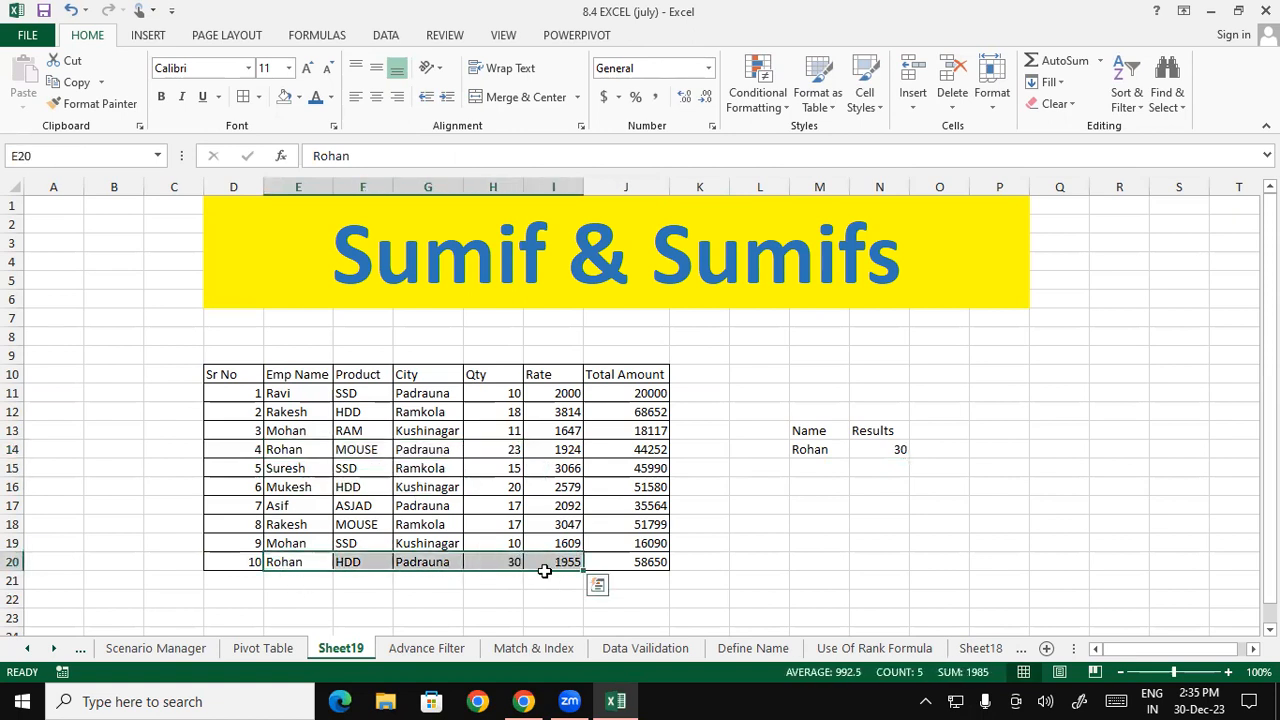
click(866, 450)
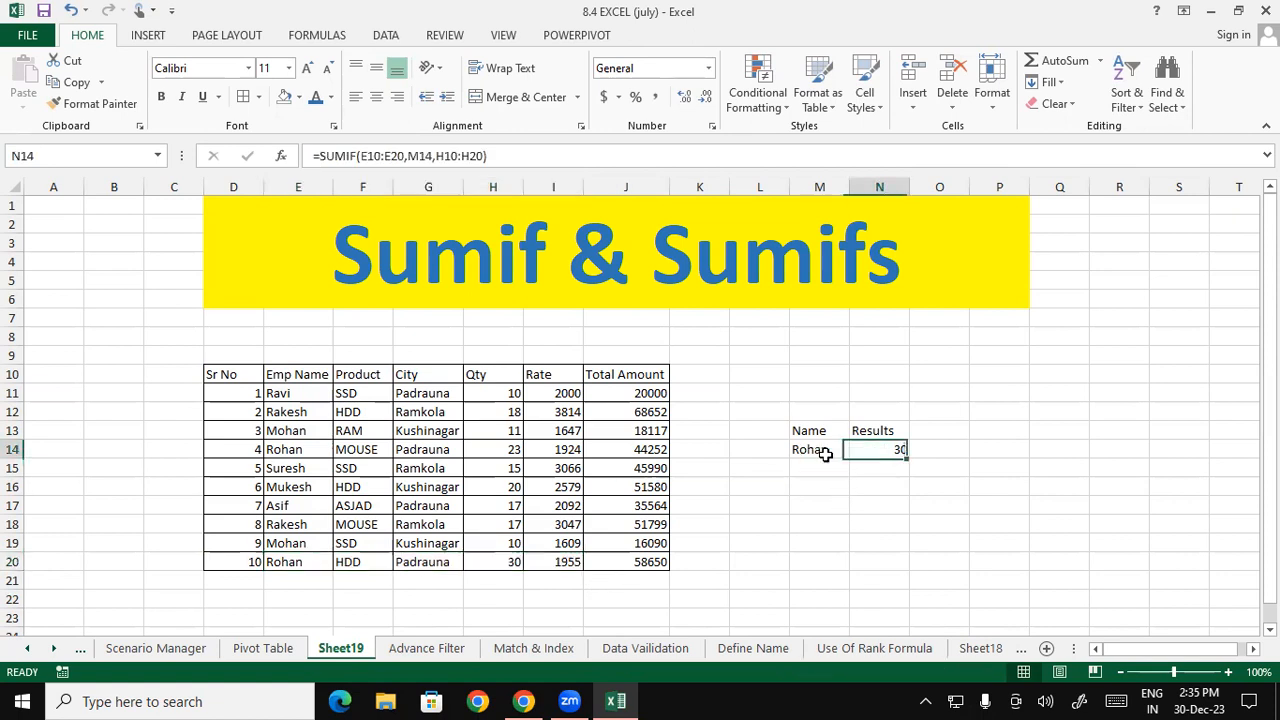
drag(297, 449, 514, 447)
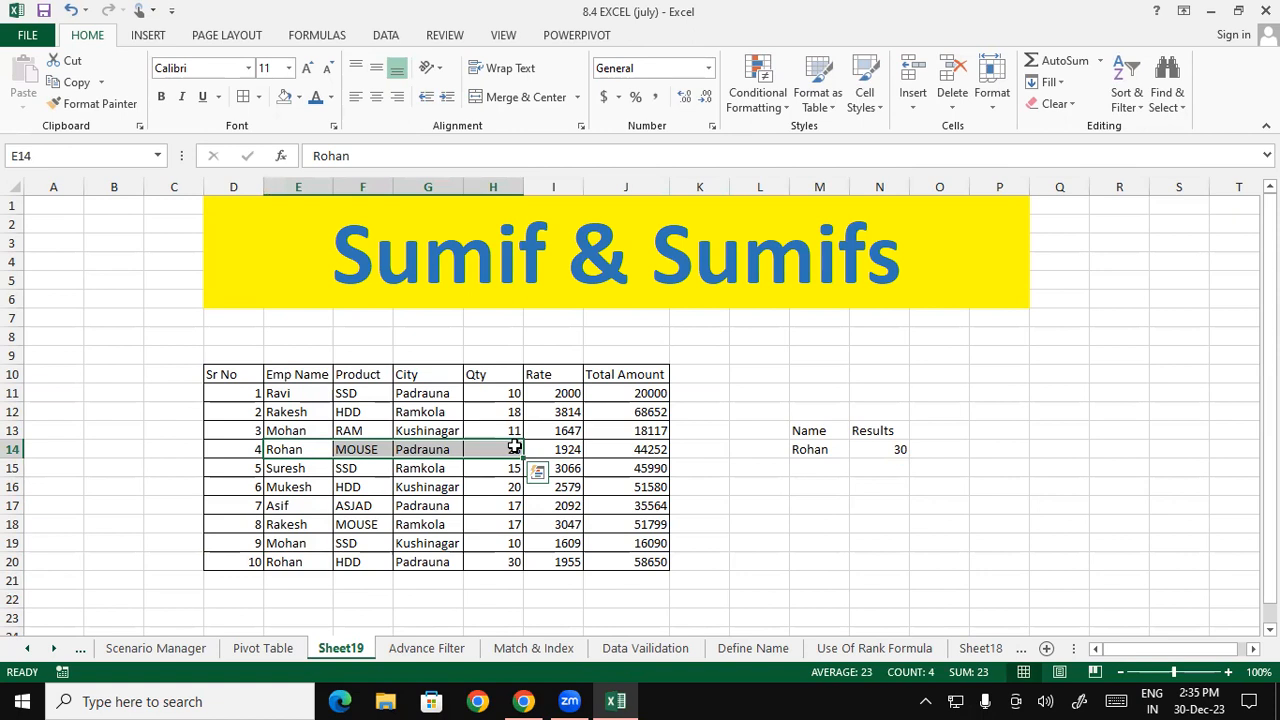
click(234, 562)
click(234, 580)
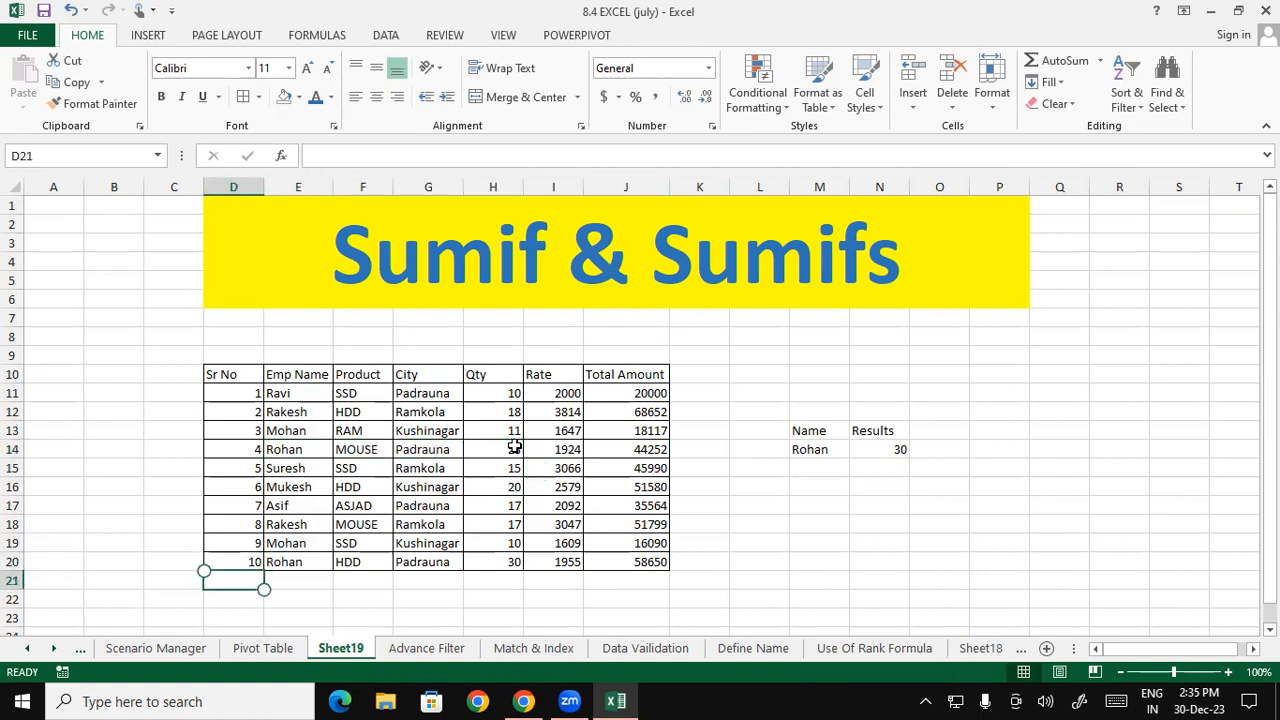
click(298, 449)
click(298, 562)
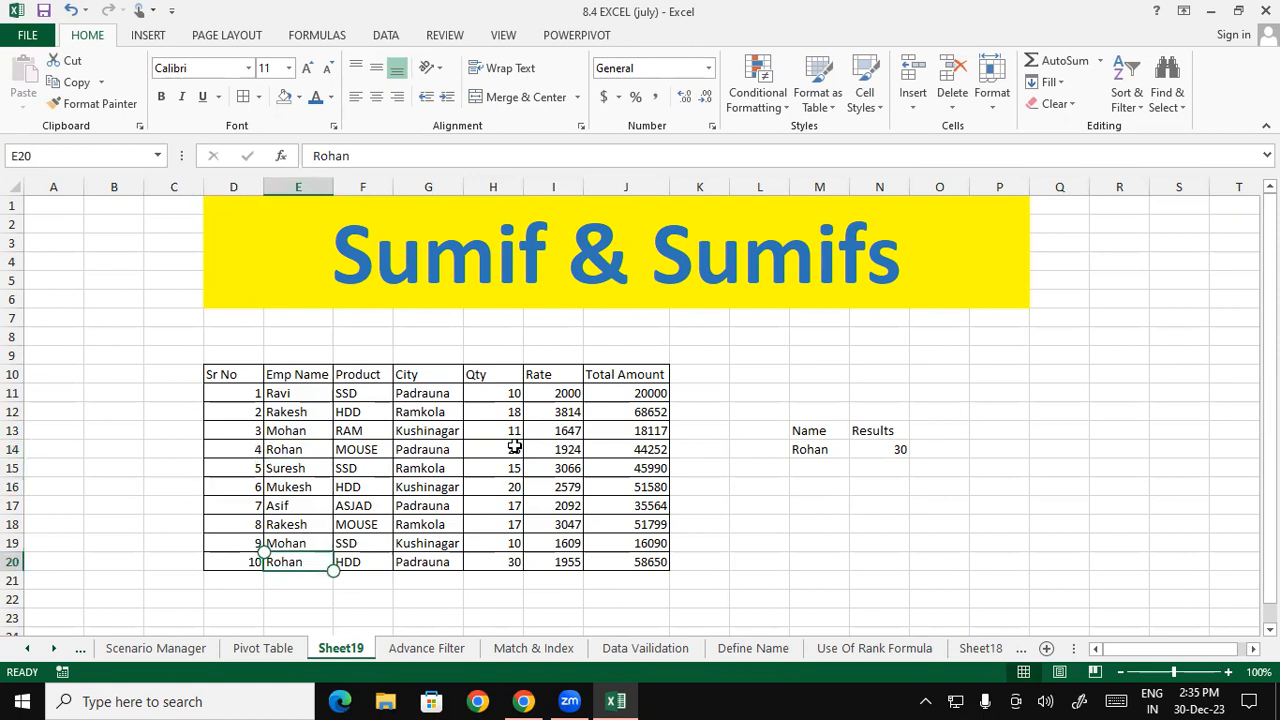
Check the trailing space after the name in E14 and add the same trailing space to the name in E20
double_click(298, 449)
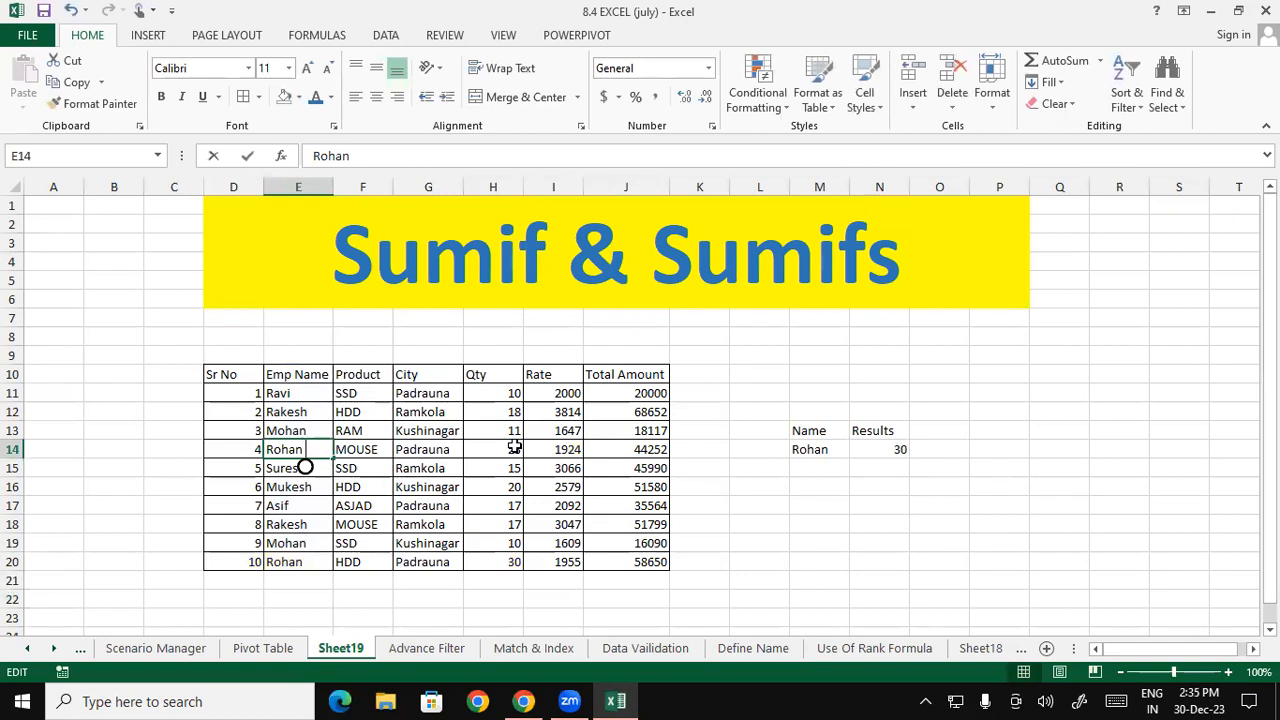
double_click(300, 565)
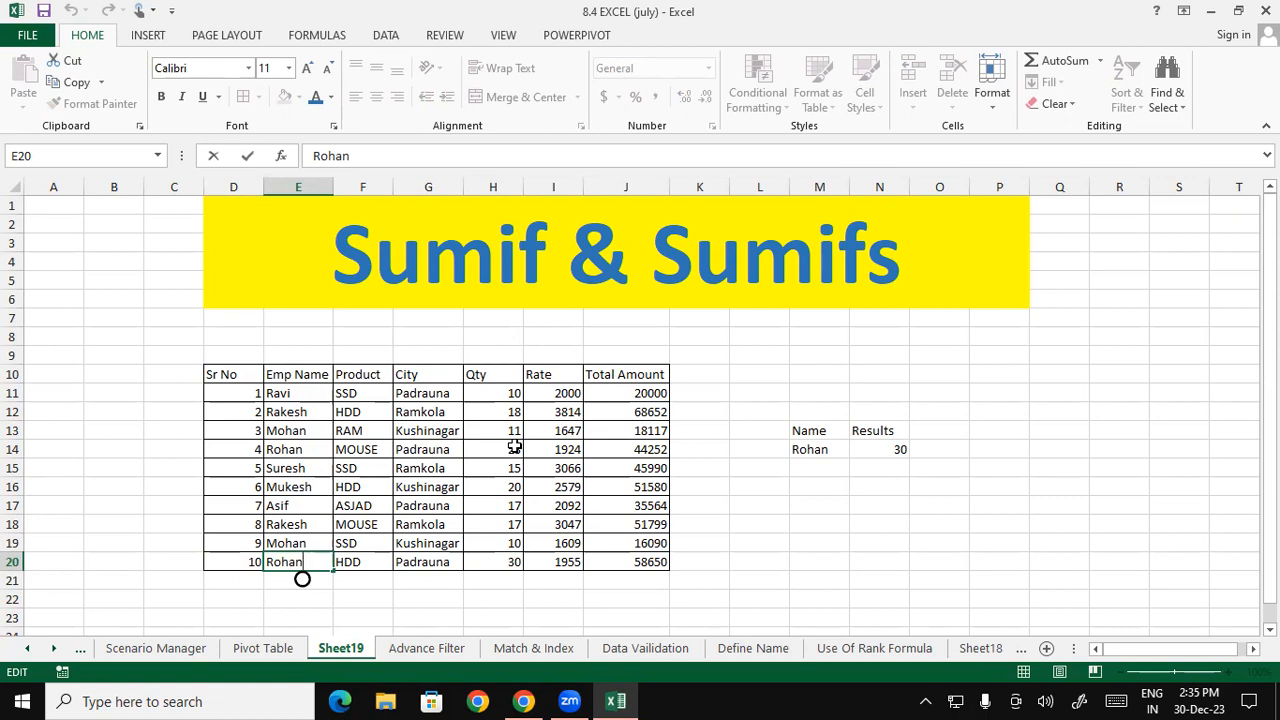
key(Return)
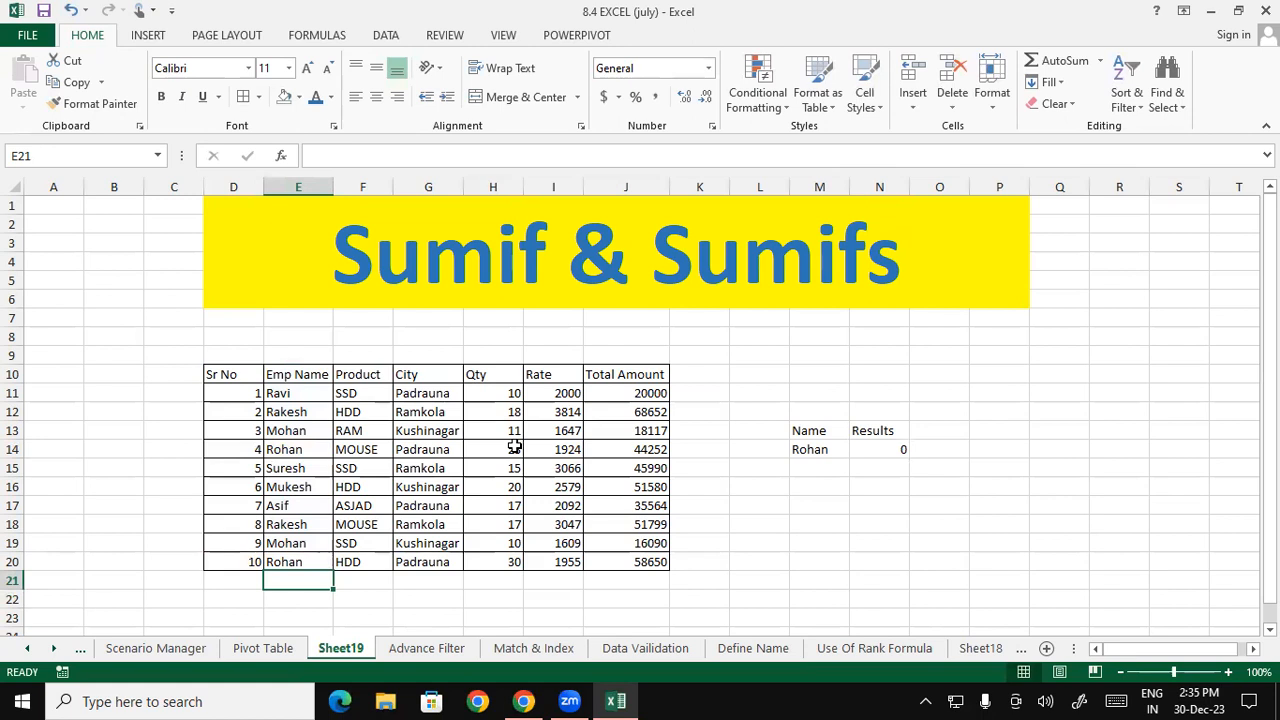
Add a trailing space to the criteria name in M14 so it matches the names in E14 and E20
click(298, 449)
click(298, 562)
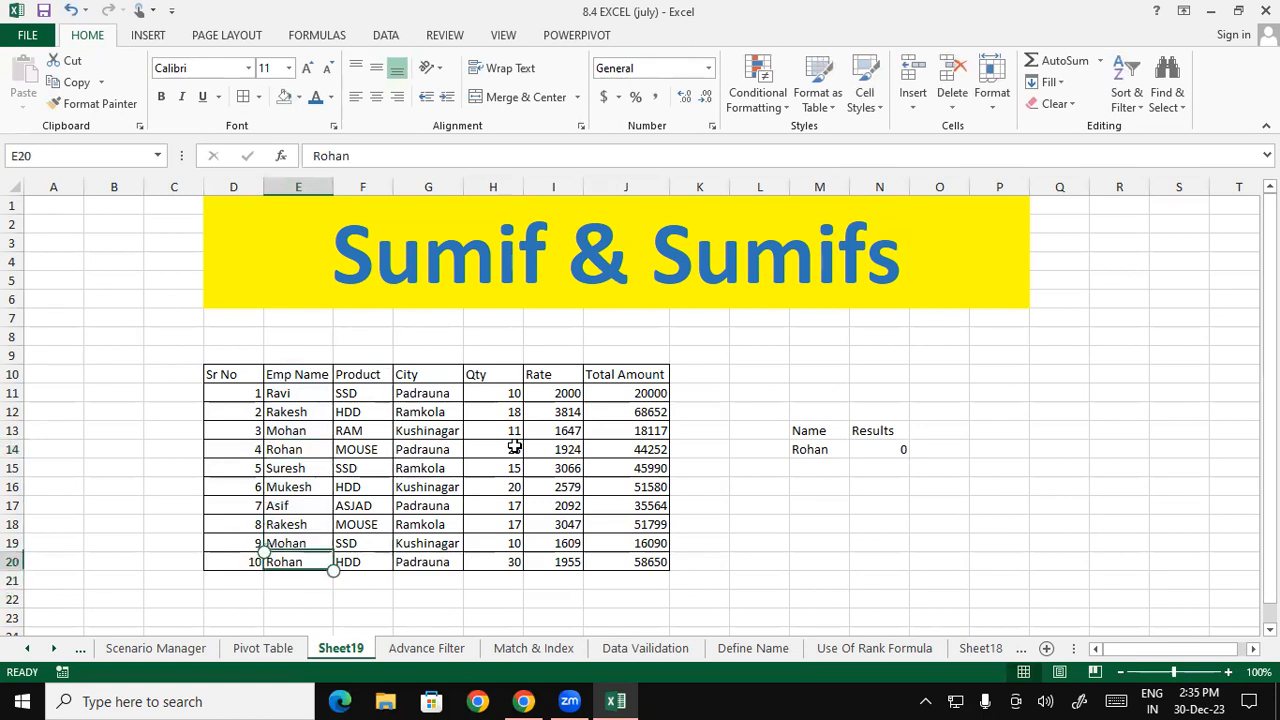
click(819, 449)
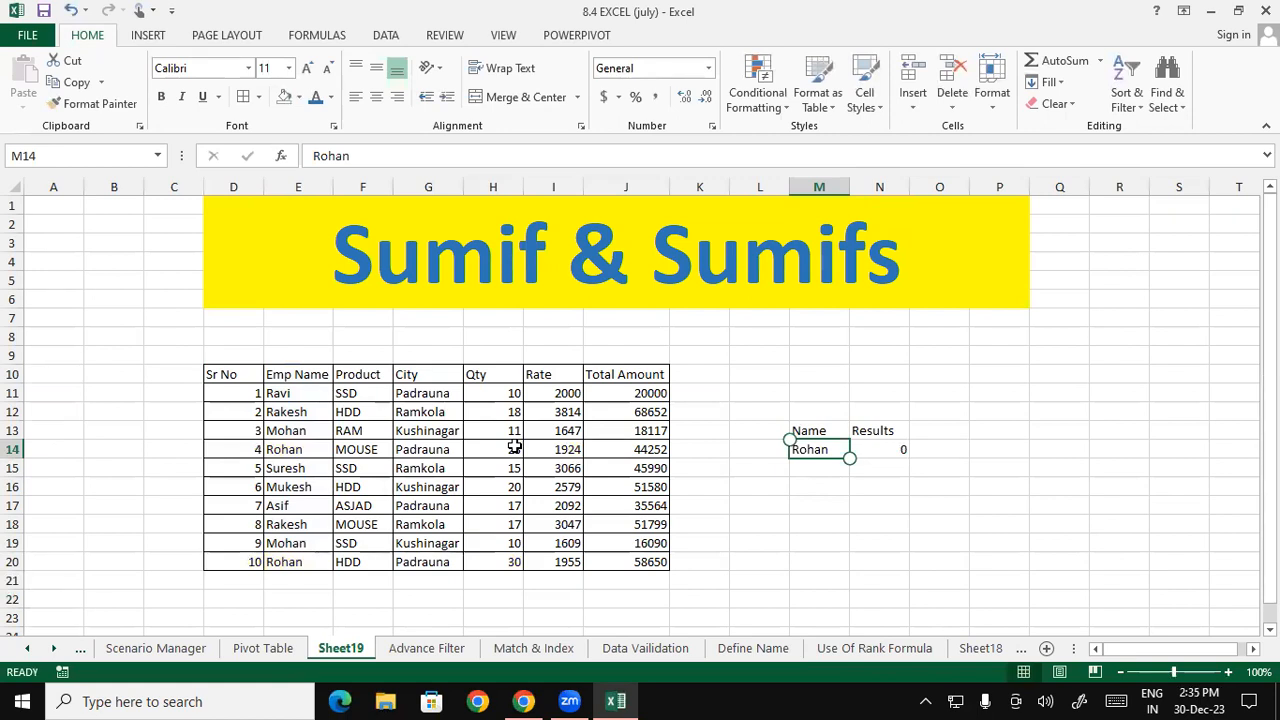
double_click(828, 464)
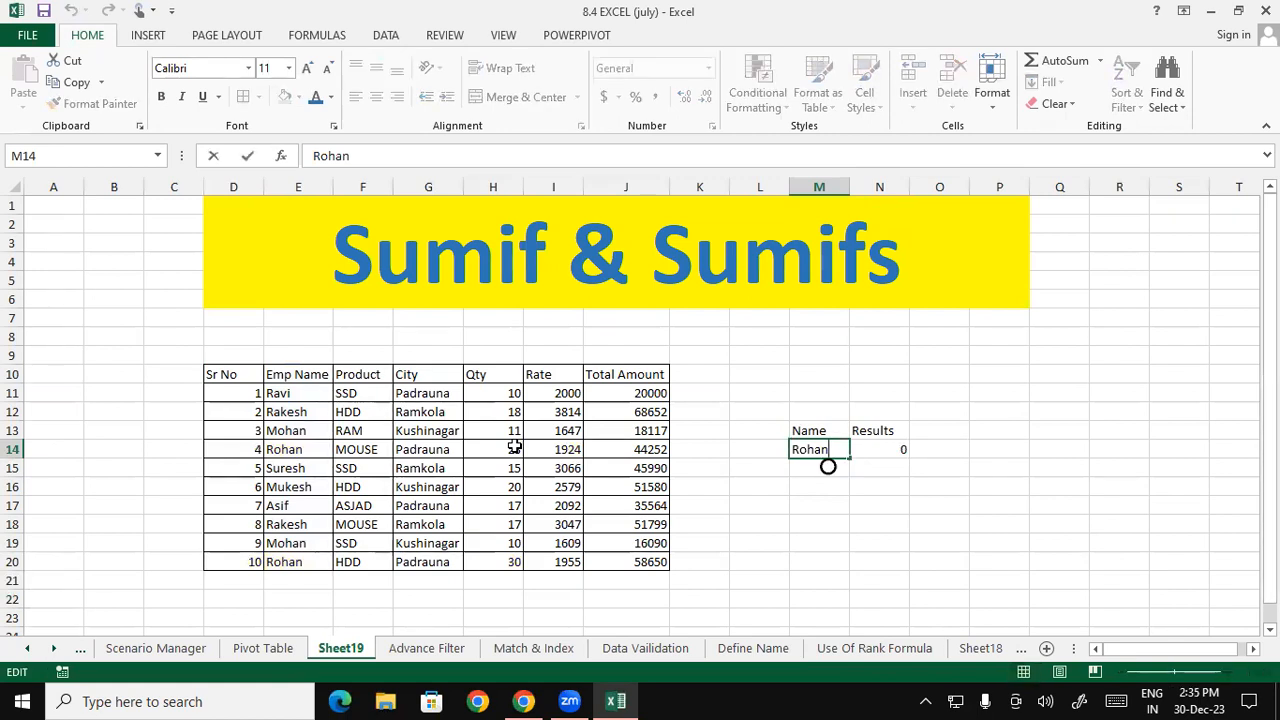
key(Return)
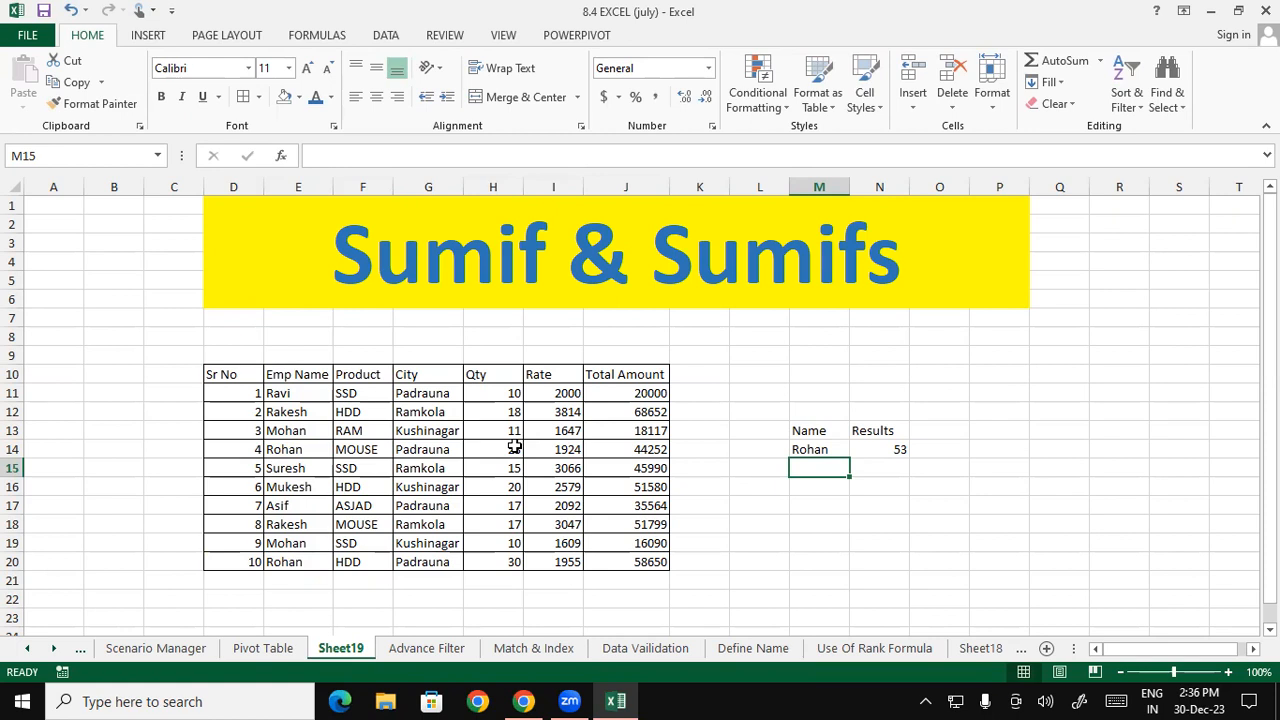
Examine the employee name, product, quantity and total amount columns of the sales table
click(298, 393)
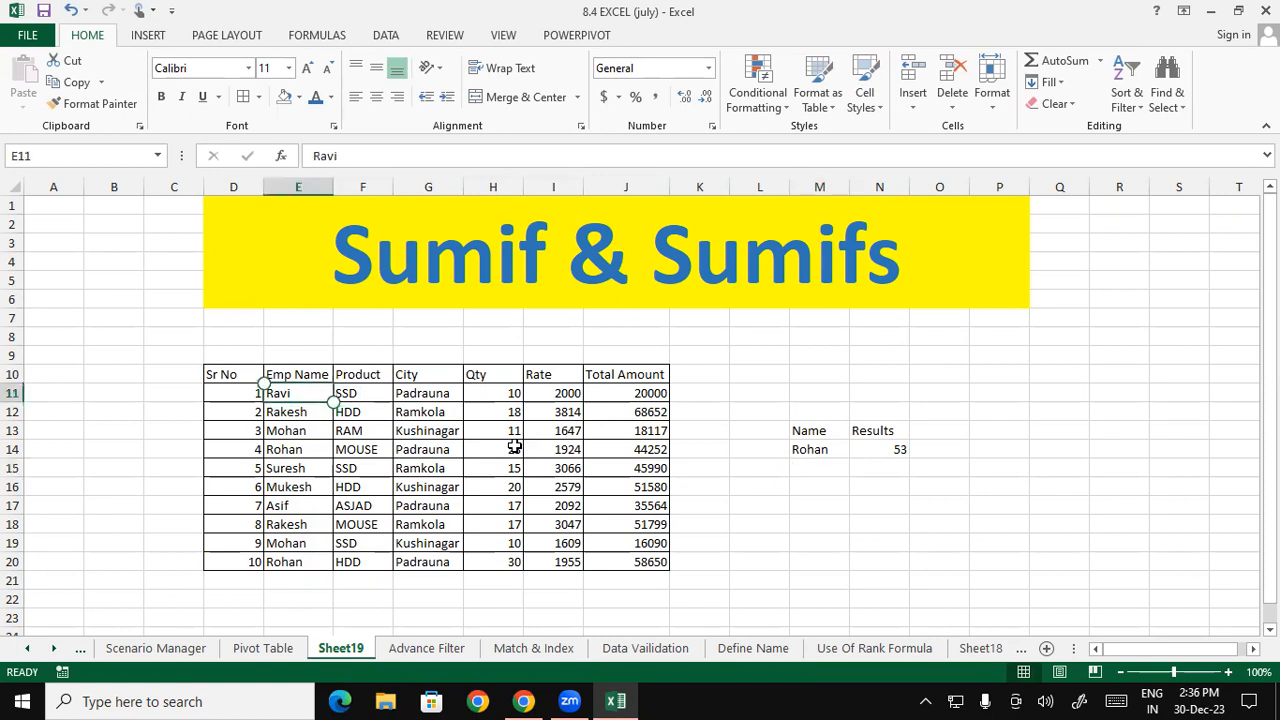
drag(333, 403, 333, 552)
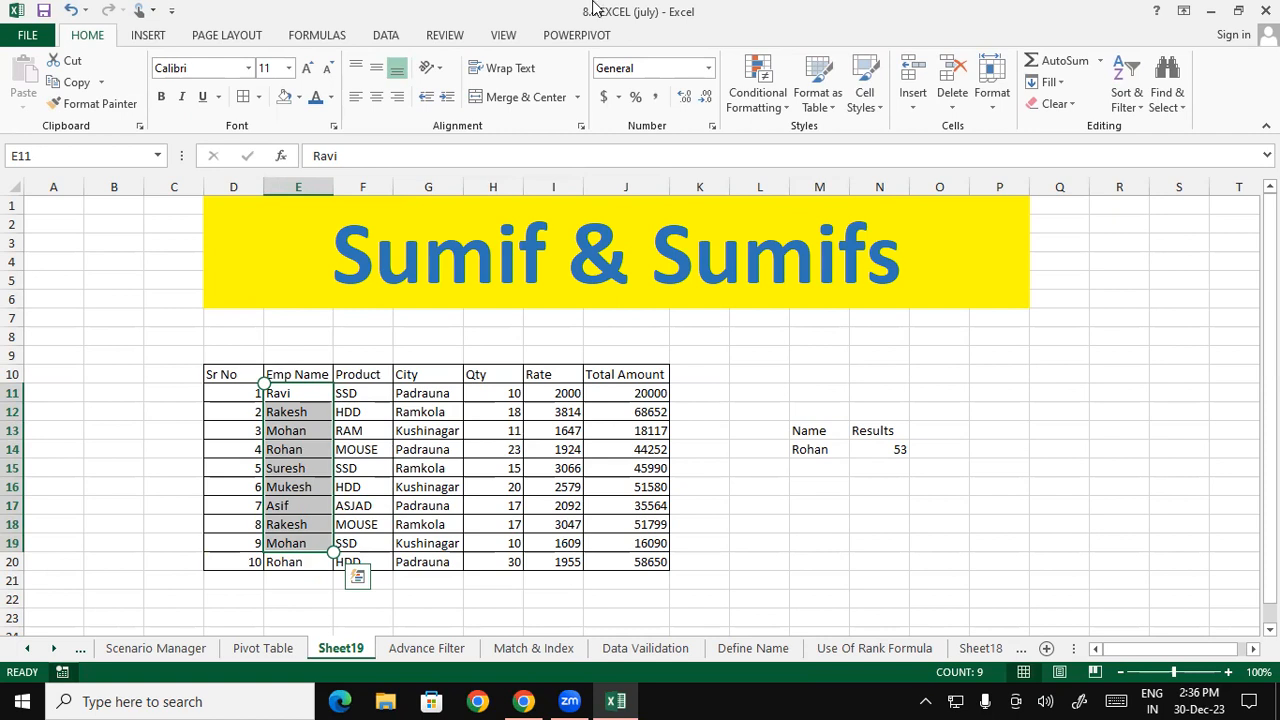
click(378, 400)
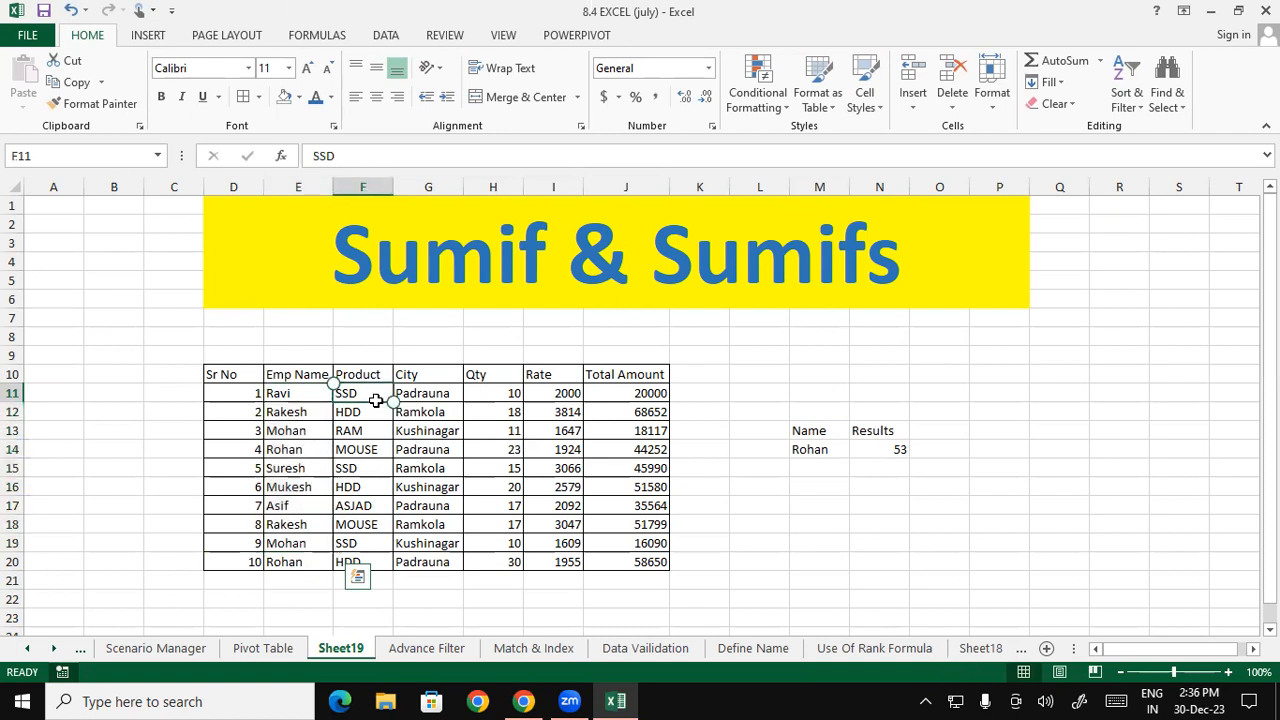
click(457, 500)
click(503, 469)
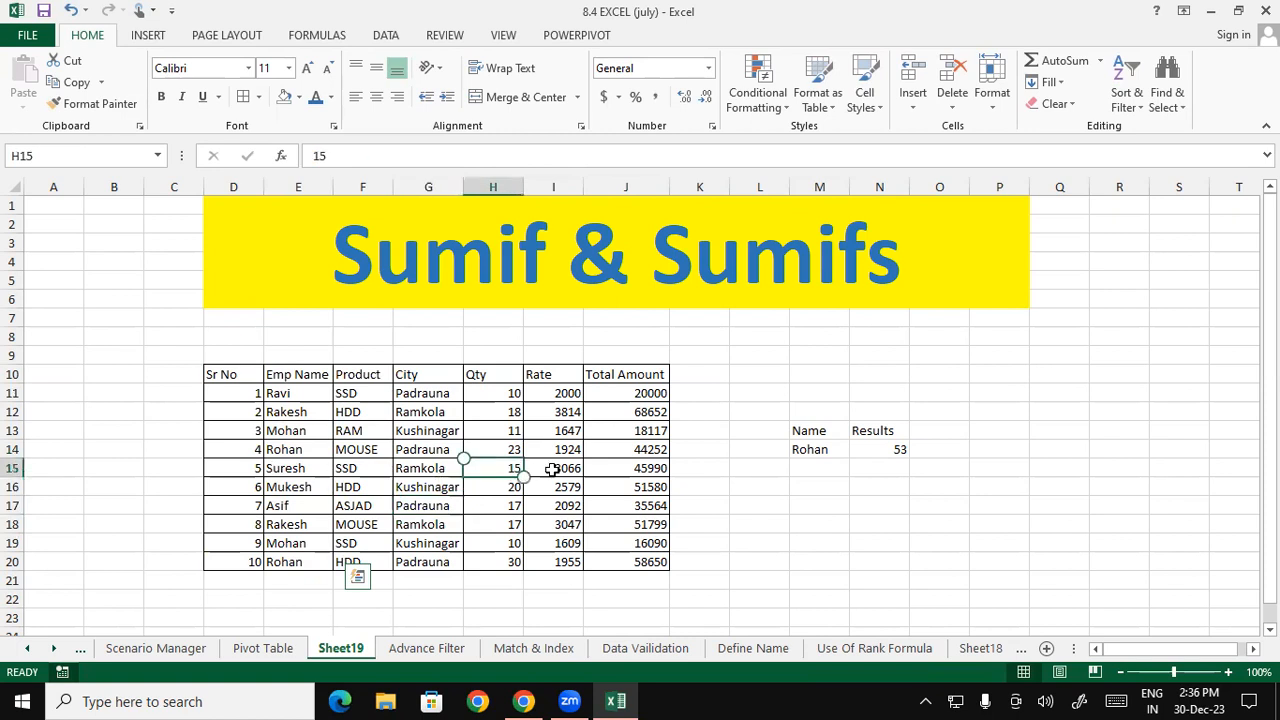
click(665, 464)
click(779, 474)
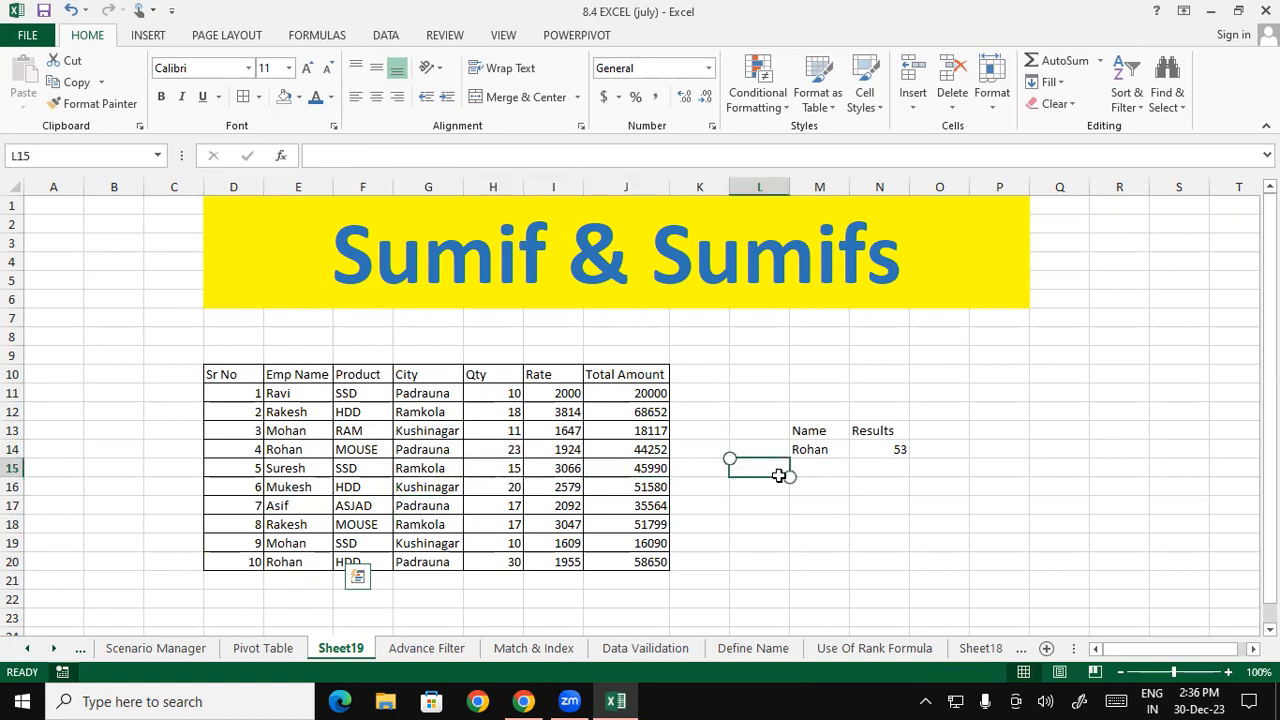
Enter SSD in M16 as the product criterion for a second total
click(791, 489)
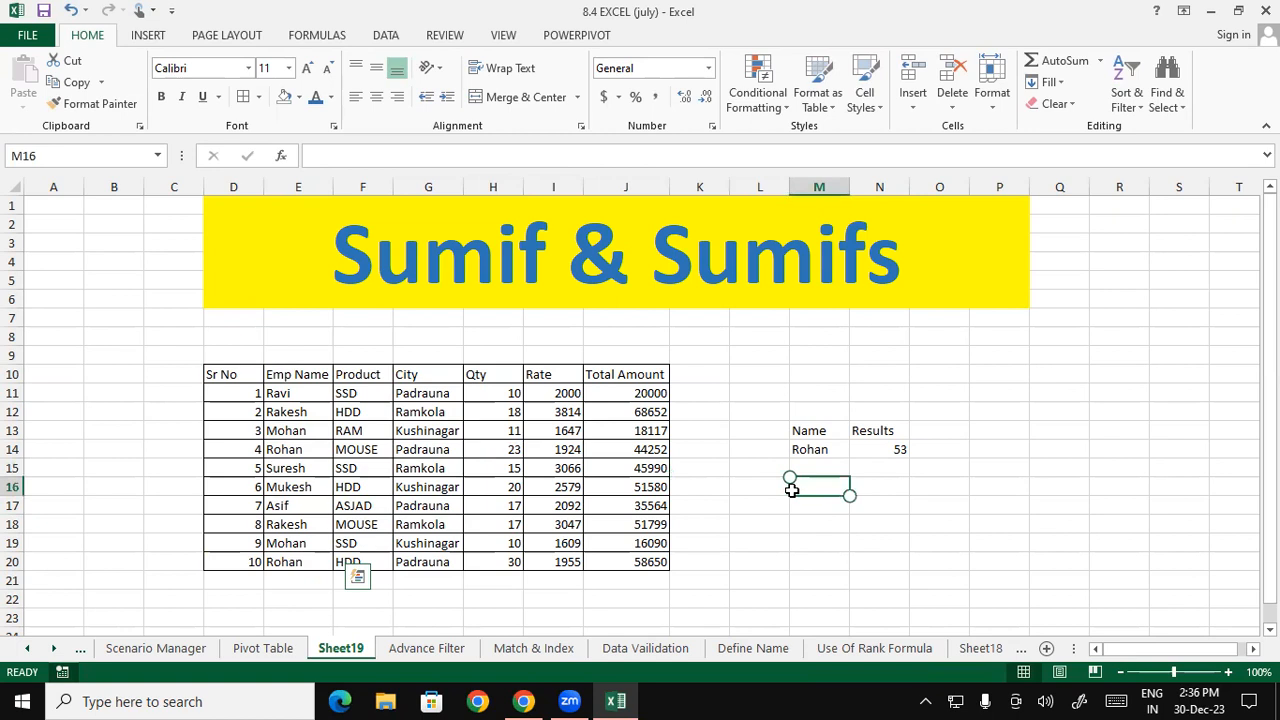
text(SSD)
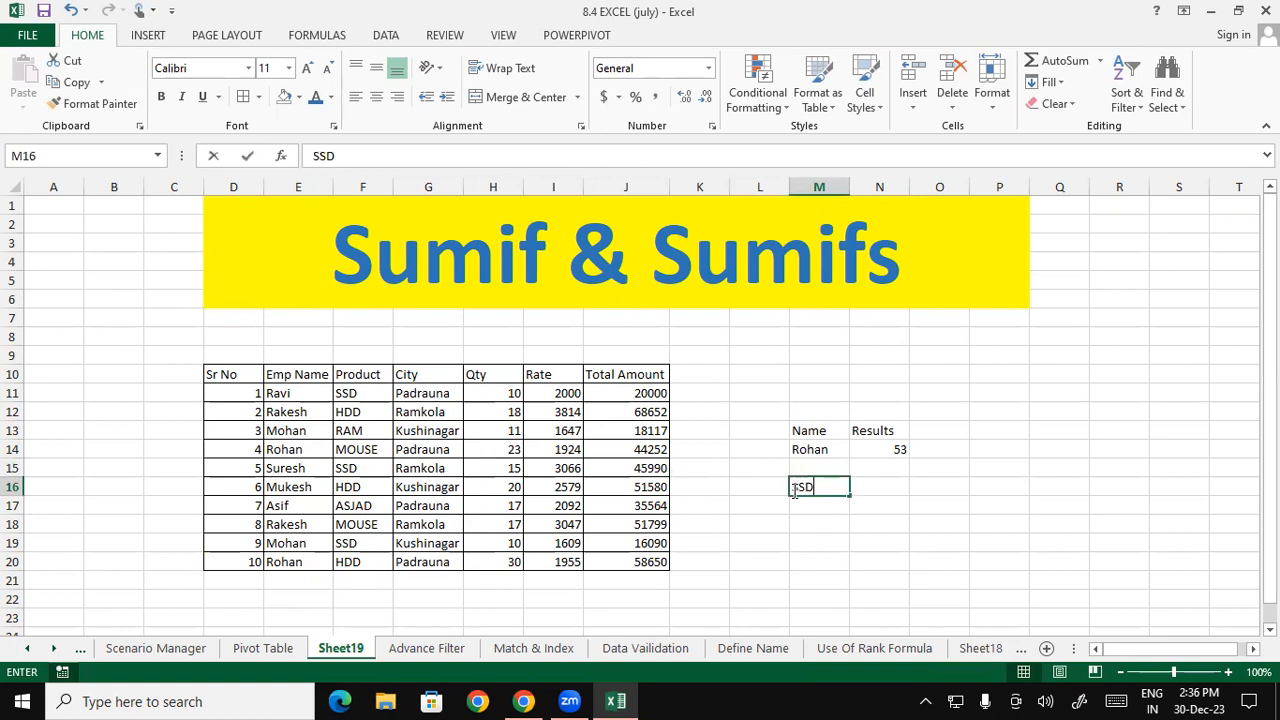
key(Tab)
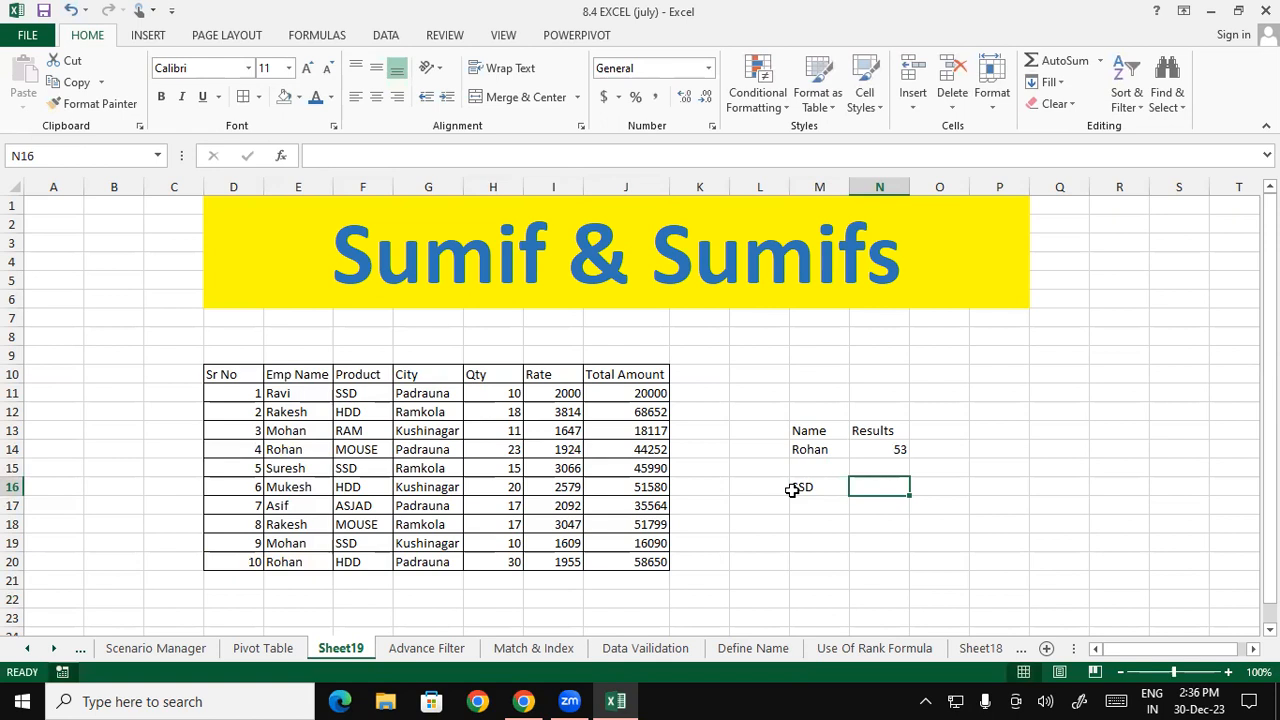
text(=sumif)
key(Tab)
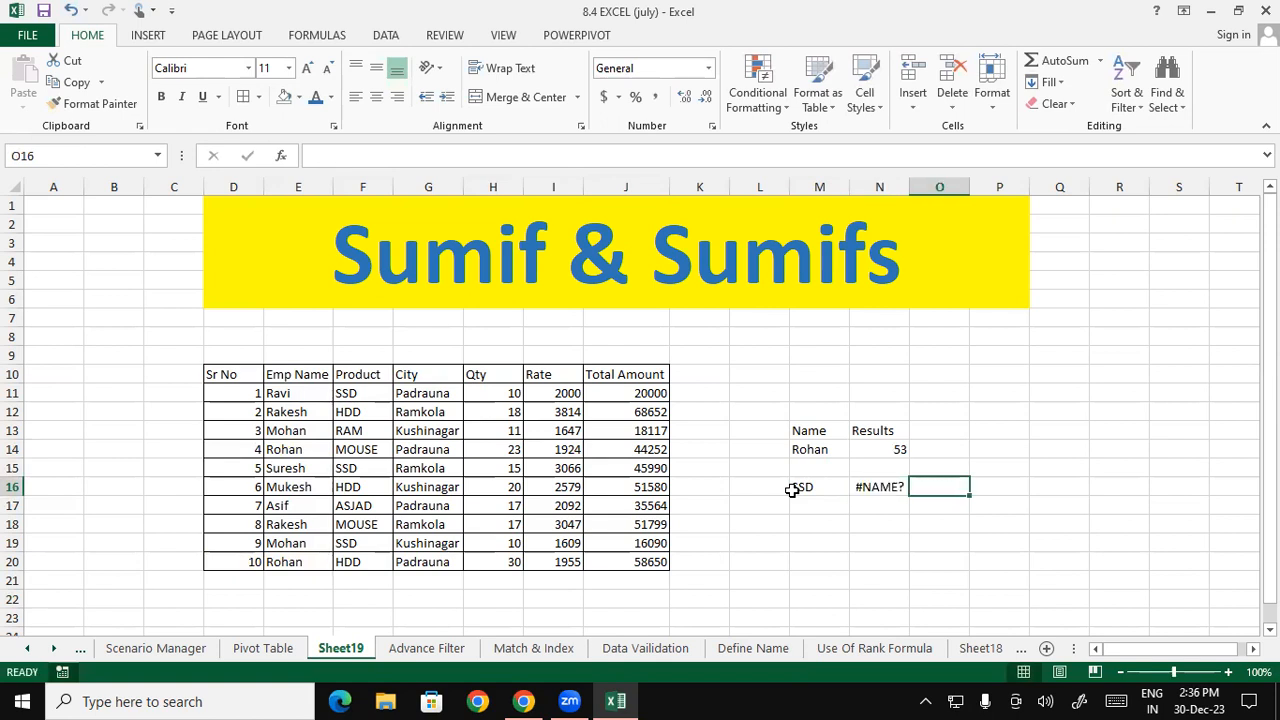
click(856, 485)
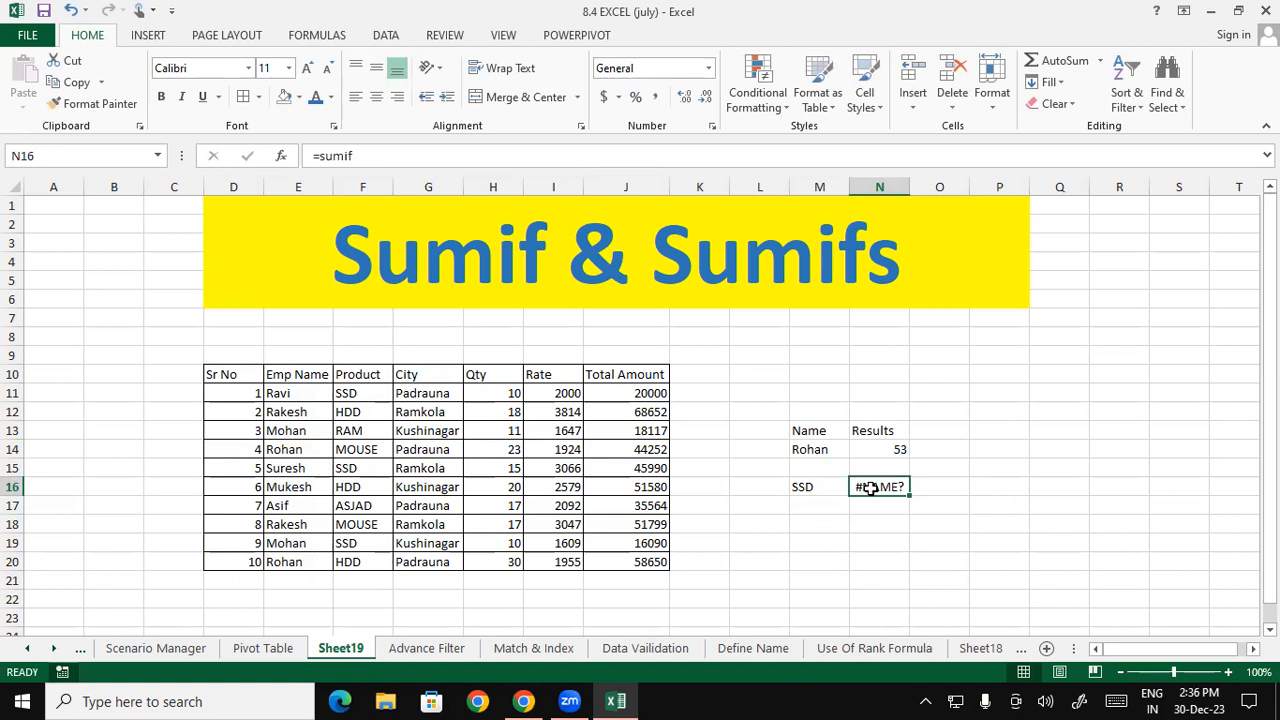
double_click(870, 487)
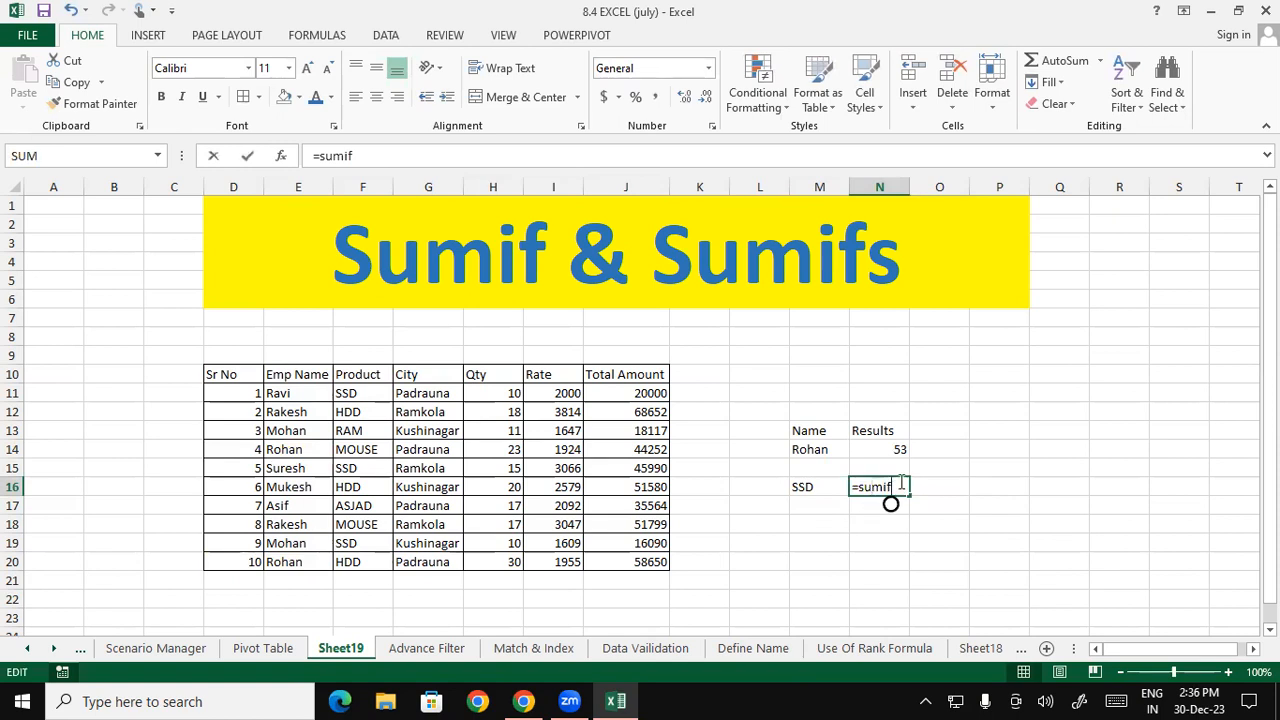
key(BackSpace)
key(BackSpace)
key(BackSpace)
key(BackSpace)
text(umif)
click(173, 580)
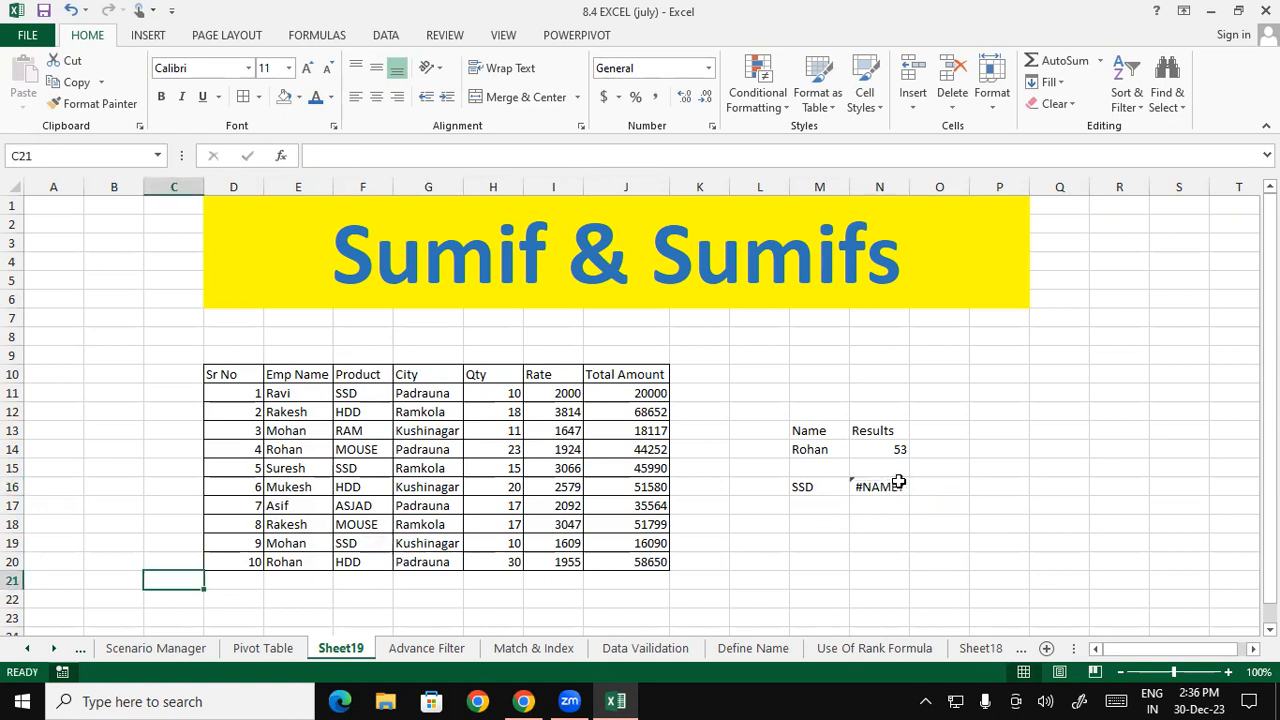
Enter =SUMIF(F10:F20,M16,H10:H20) in N16 to total the quantity for the product in M16
click(878, 491)
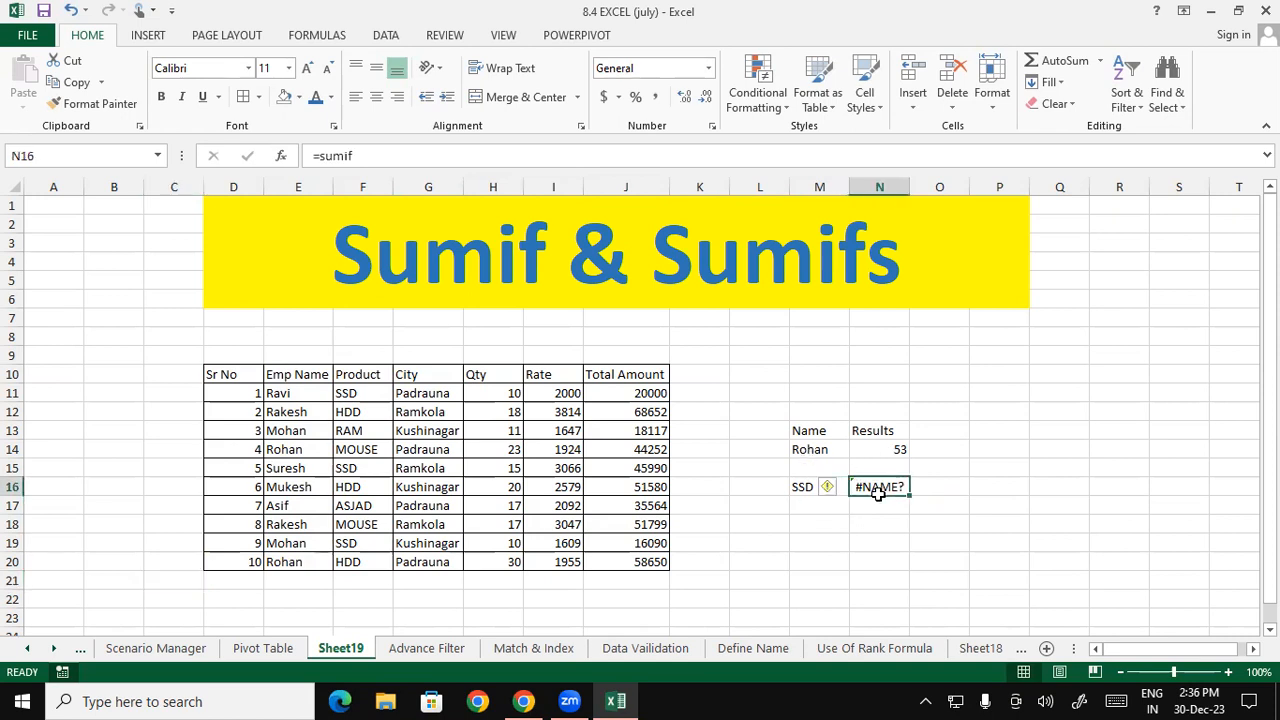
text(=sumif)
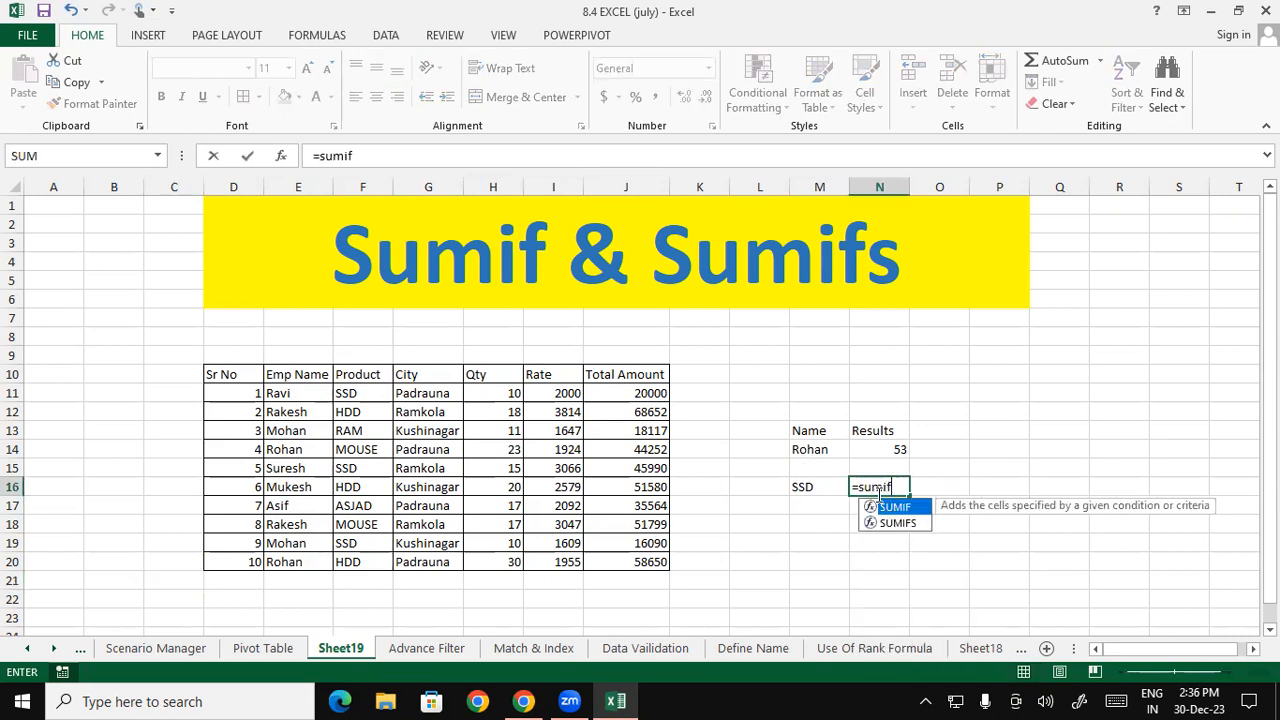
key(Tab)
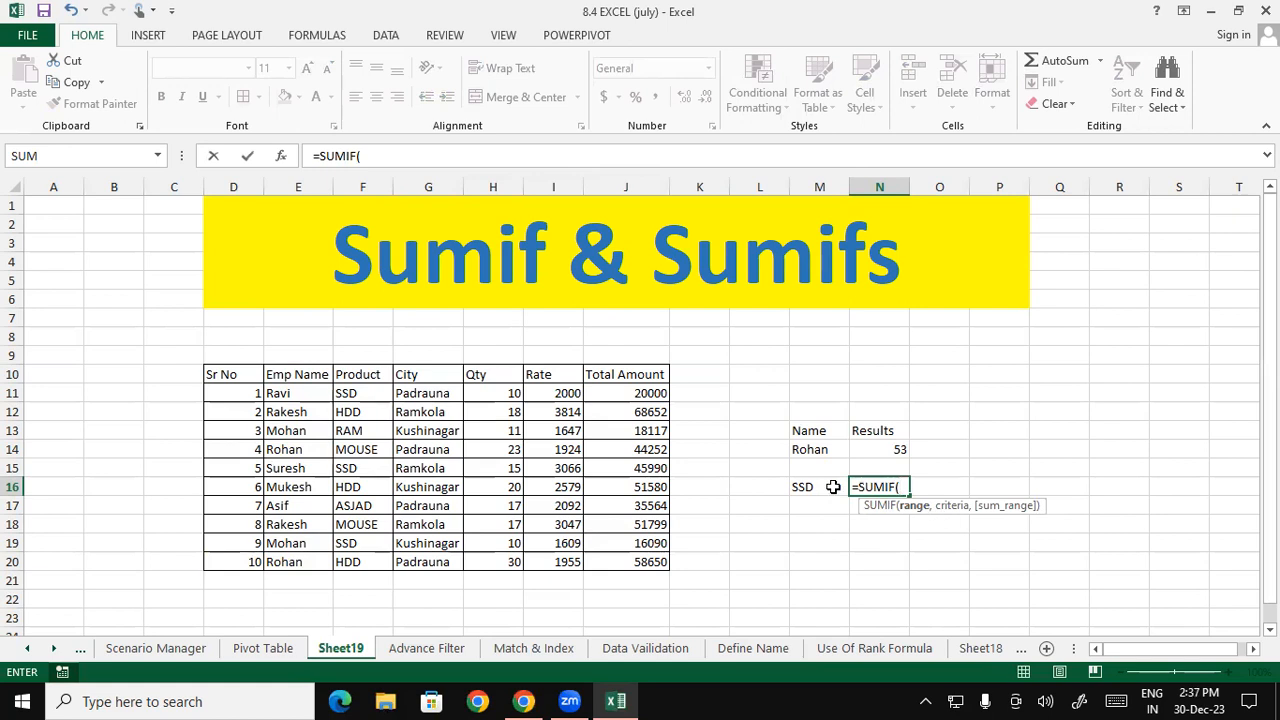
drag(362, 374, 358, 552)
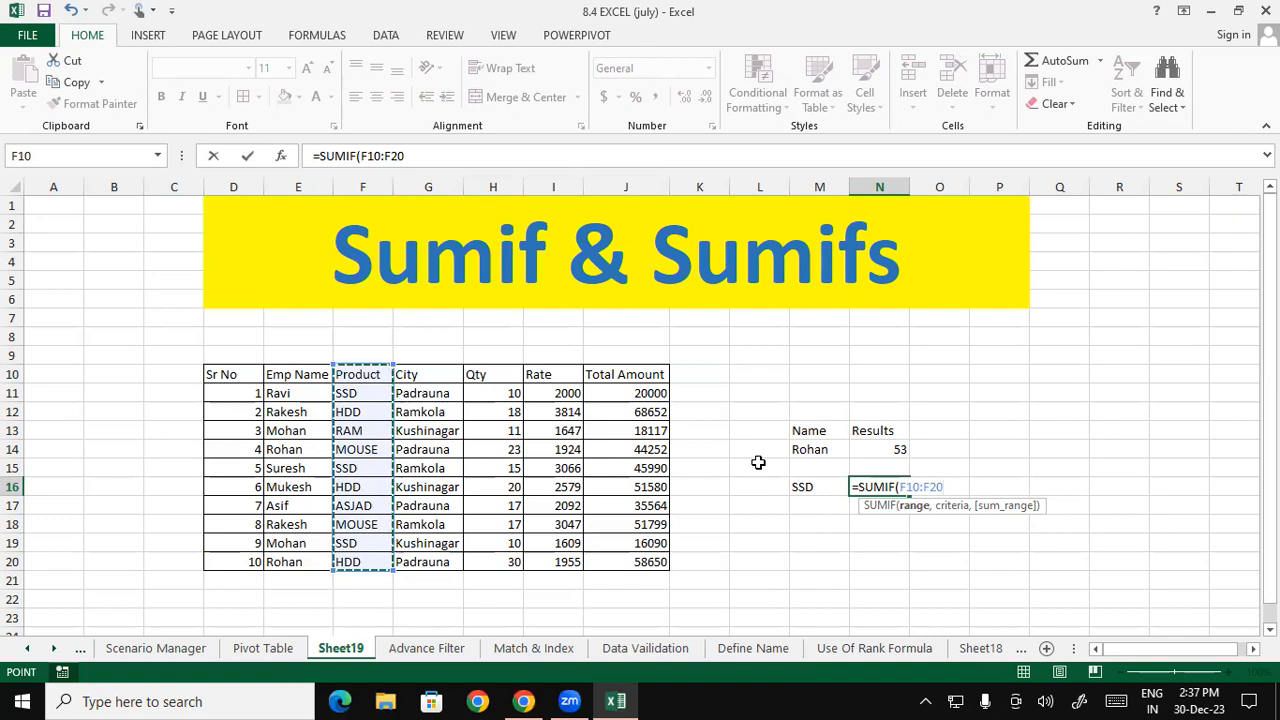
text(,)
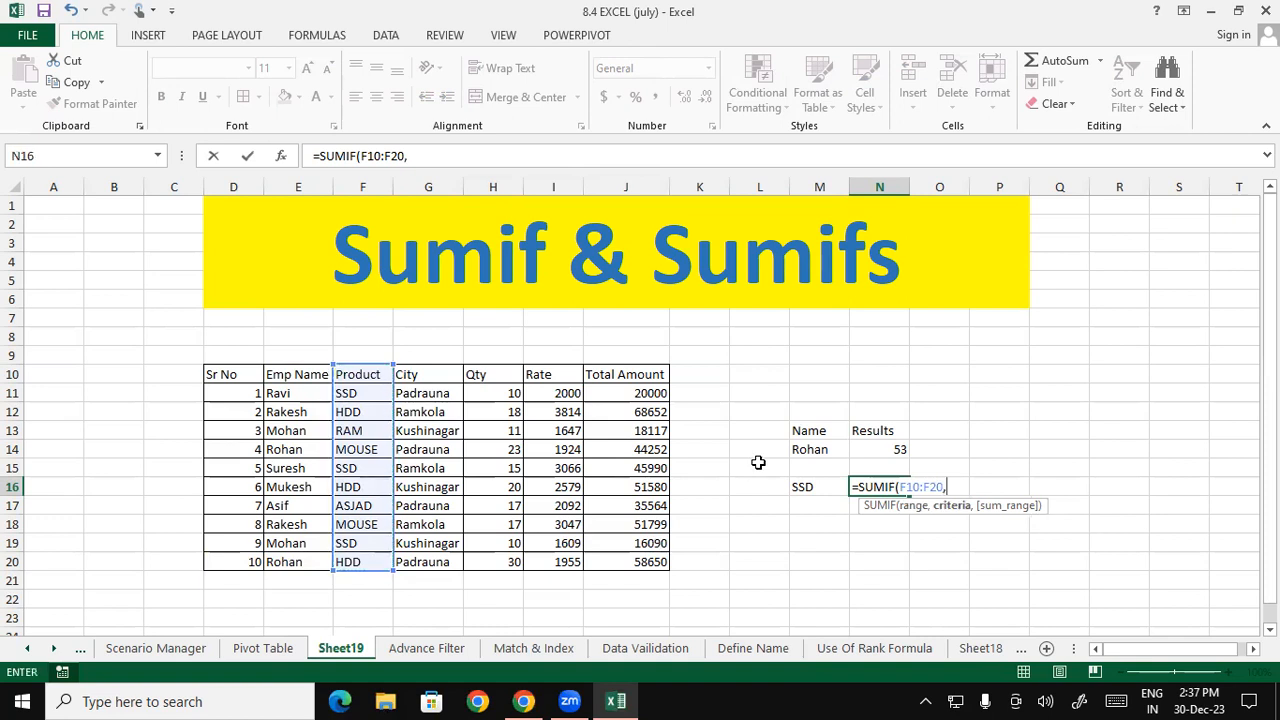
click(808, 486)
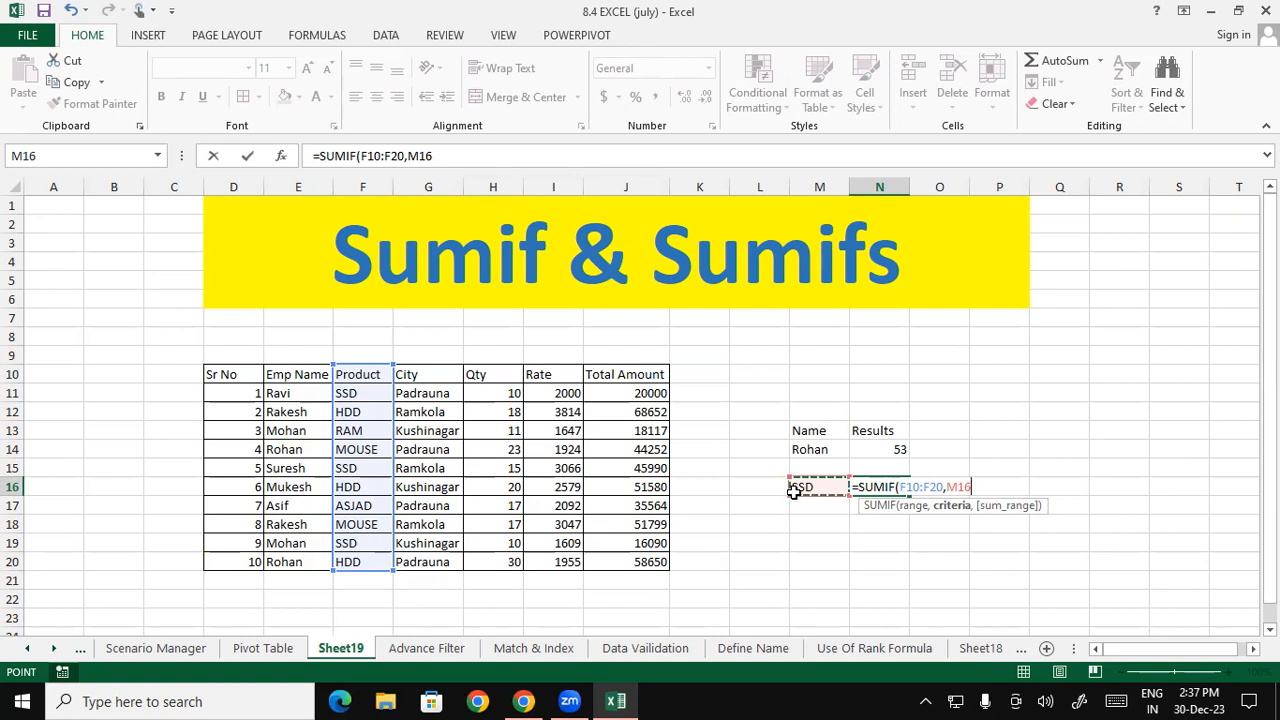
text(,)
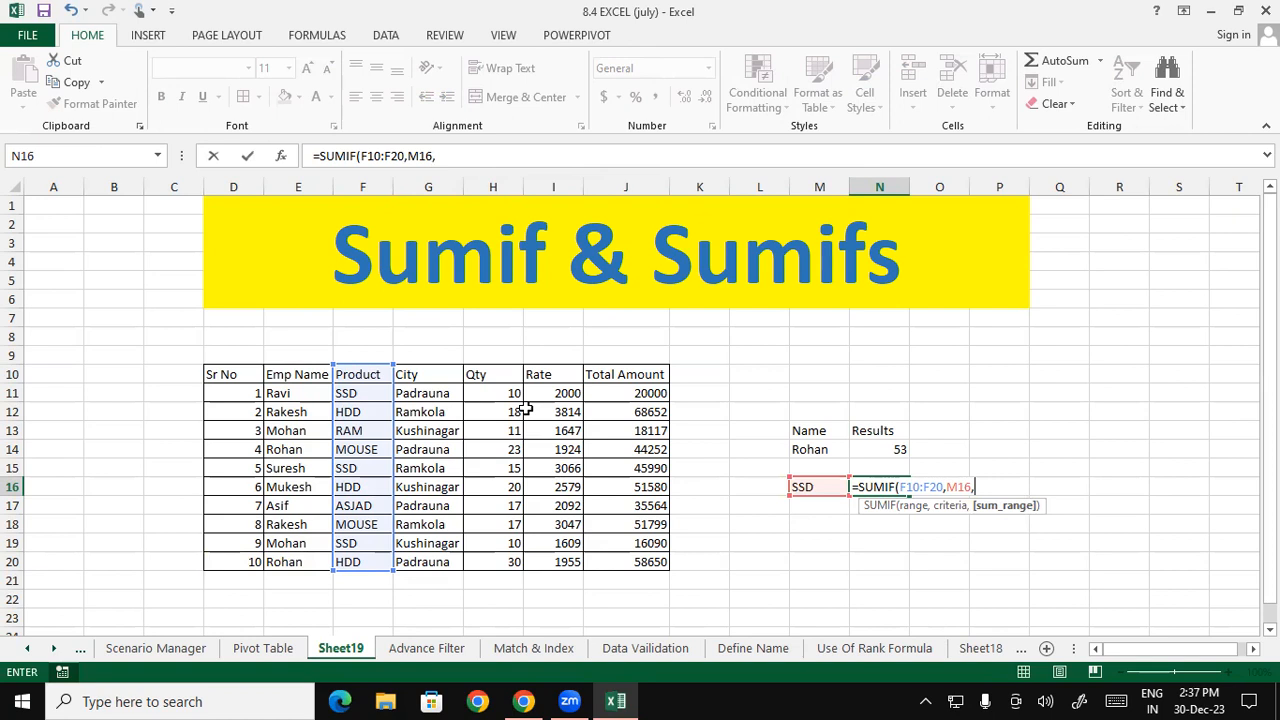
drag(606, 374, 606, 566)
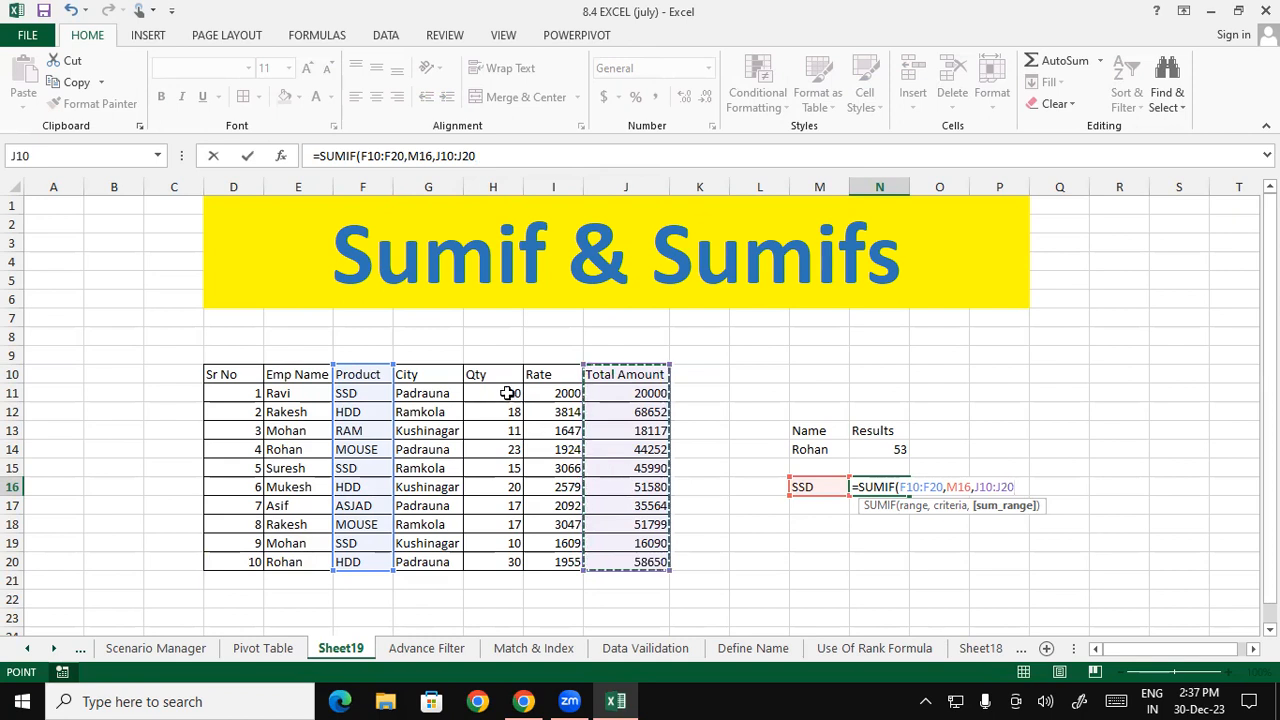
drag(504, 374, 509, 562)
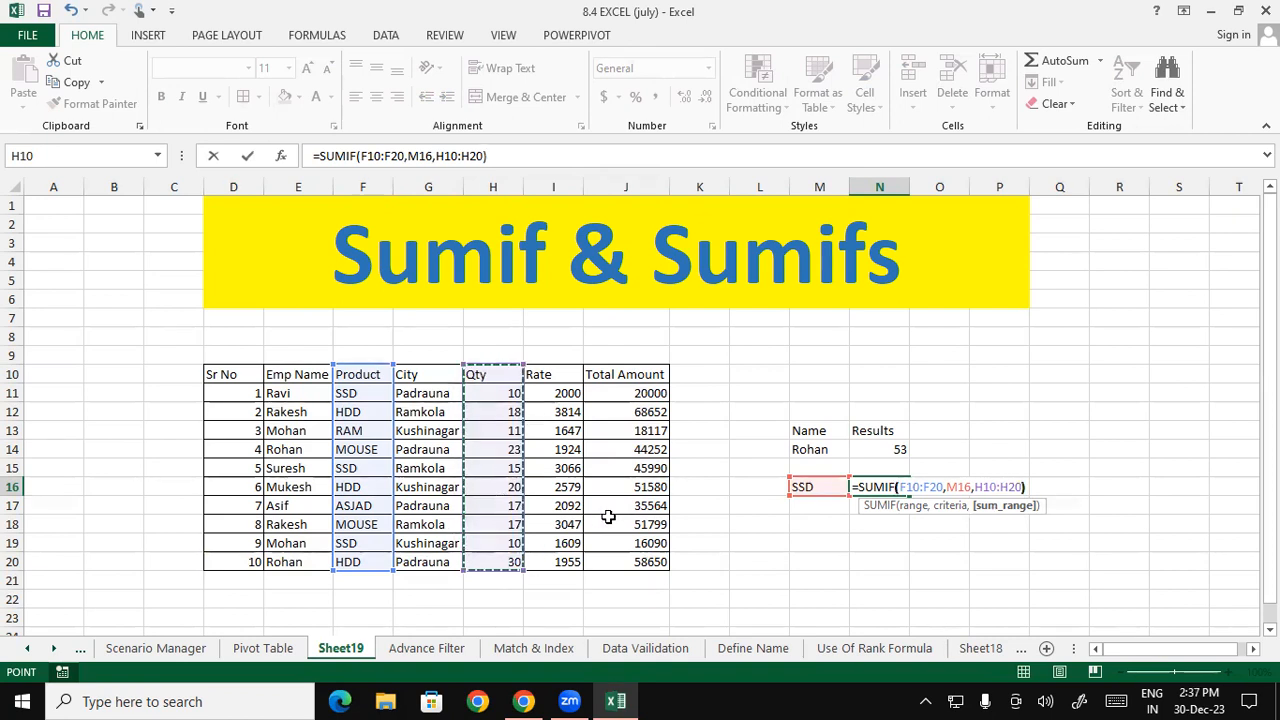
text())
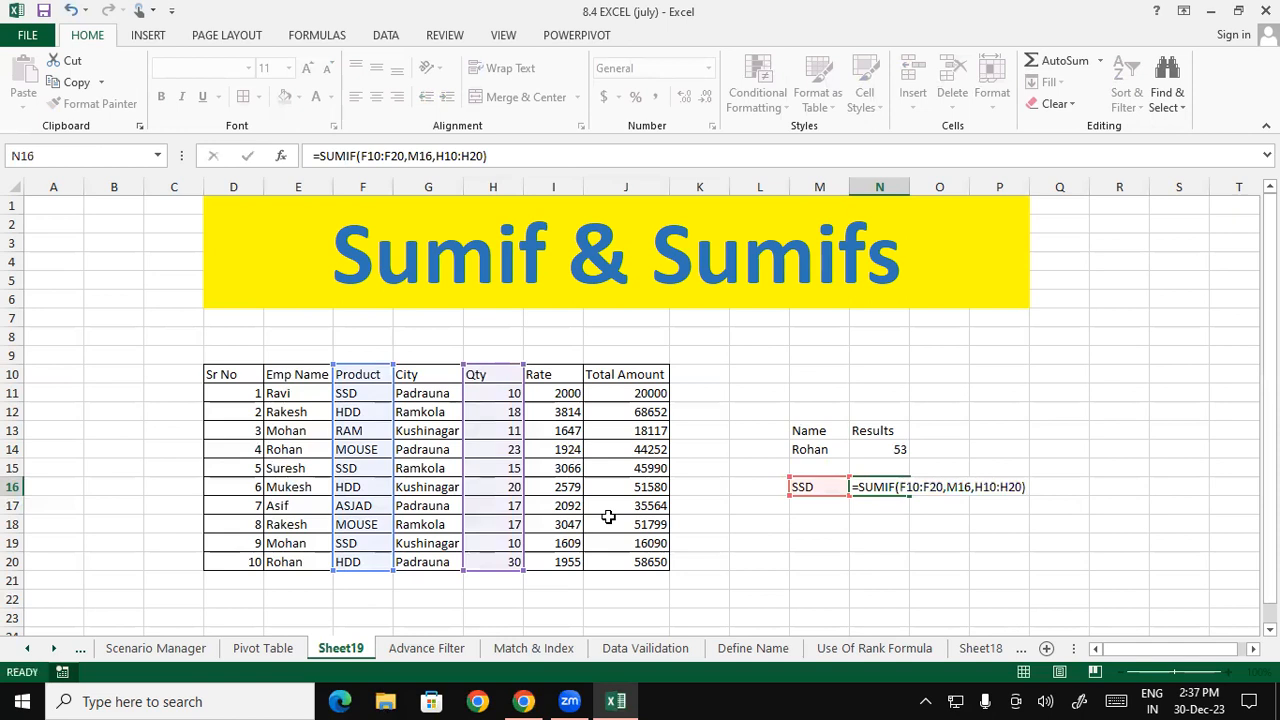
key(Return)
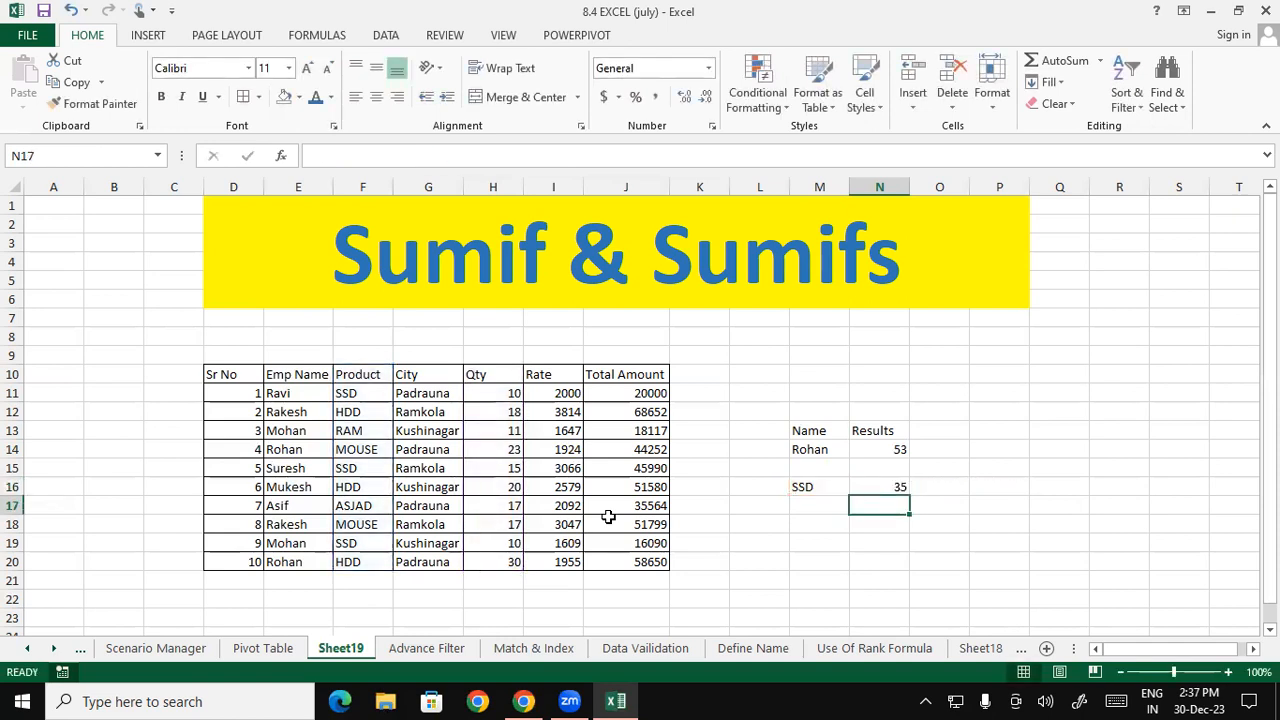
Colour the product, city and quantity text of the SSD records in rows 11, 15 and 19 blue
drag(348, 395, 505, 393)
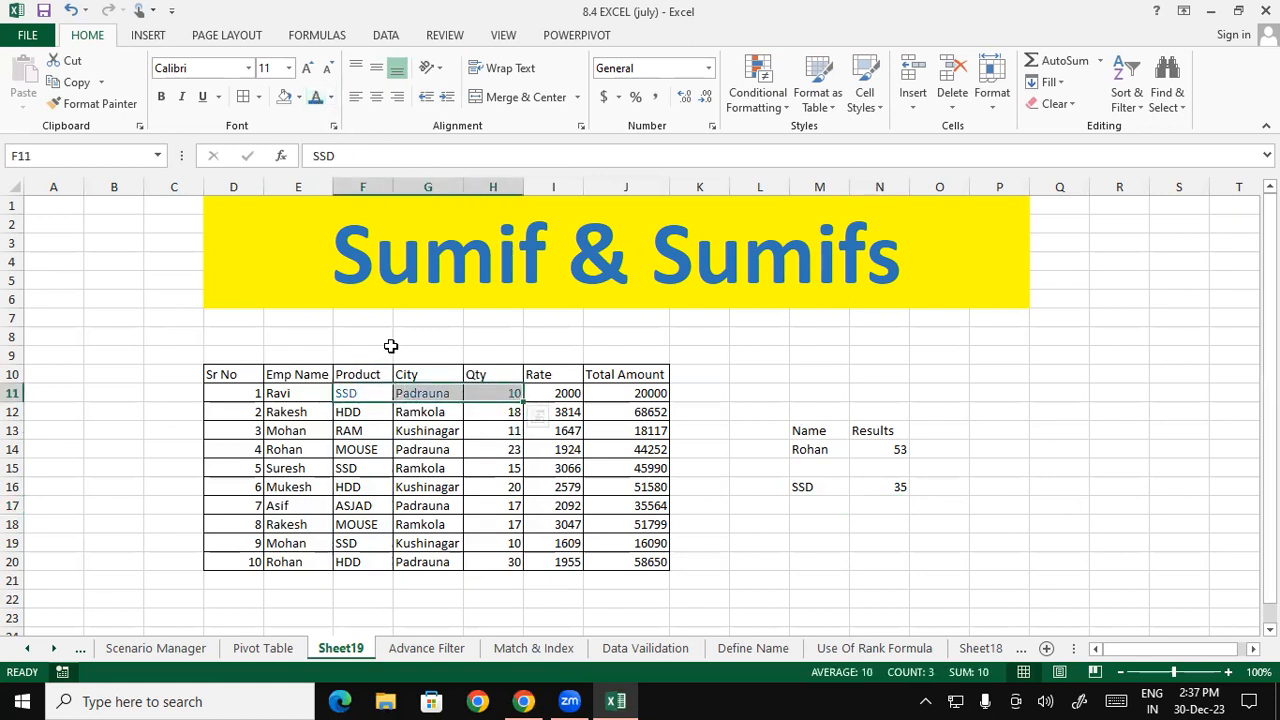
drag(358, 468, 497, 468)
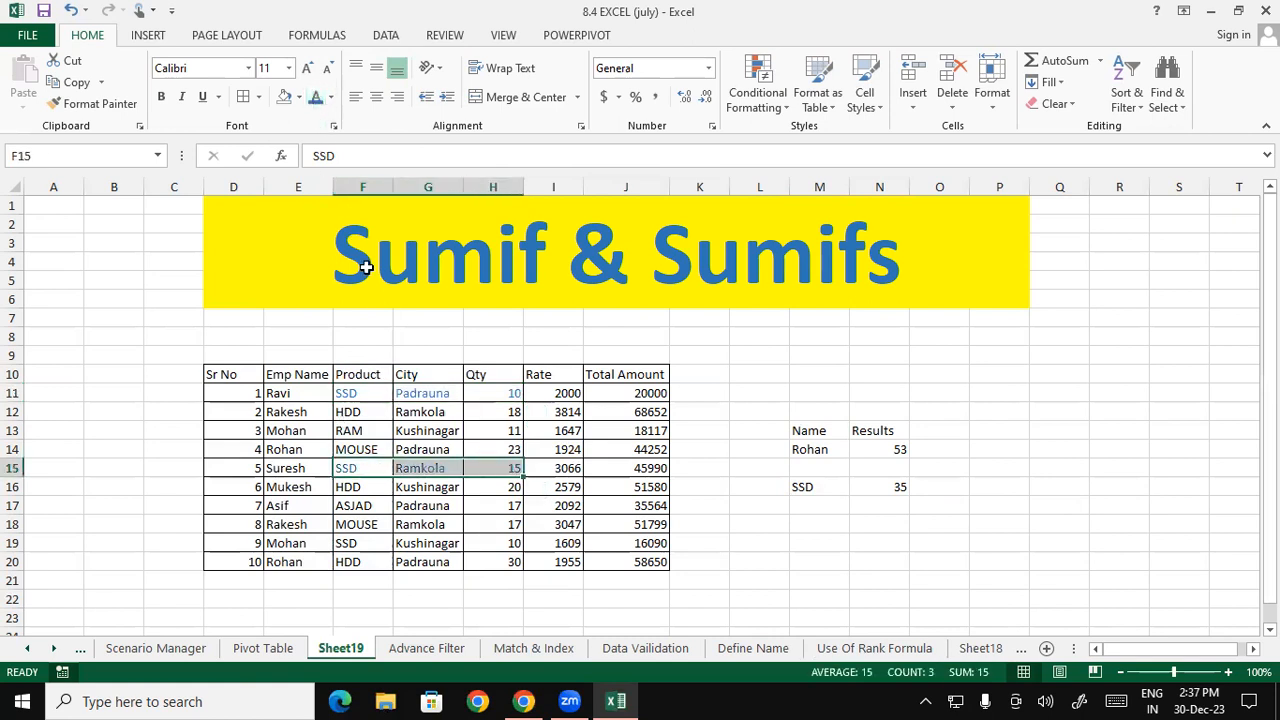
drag(354, 543, 505, 543)
click(316, 97)
click(705, 545)
Check the SUMIF formula in N16 and change the product criterion in M16 to HDD
click(900, 490)
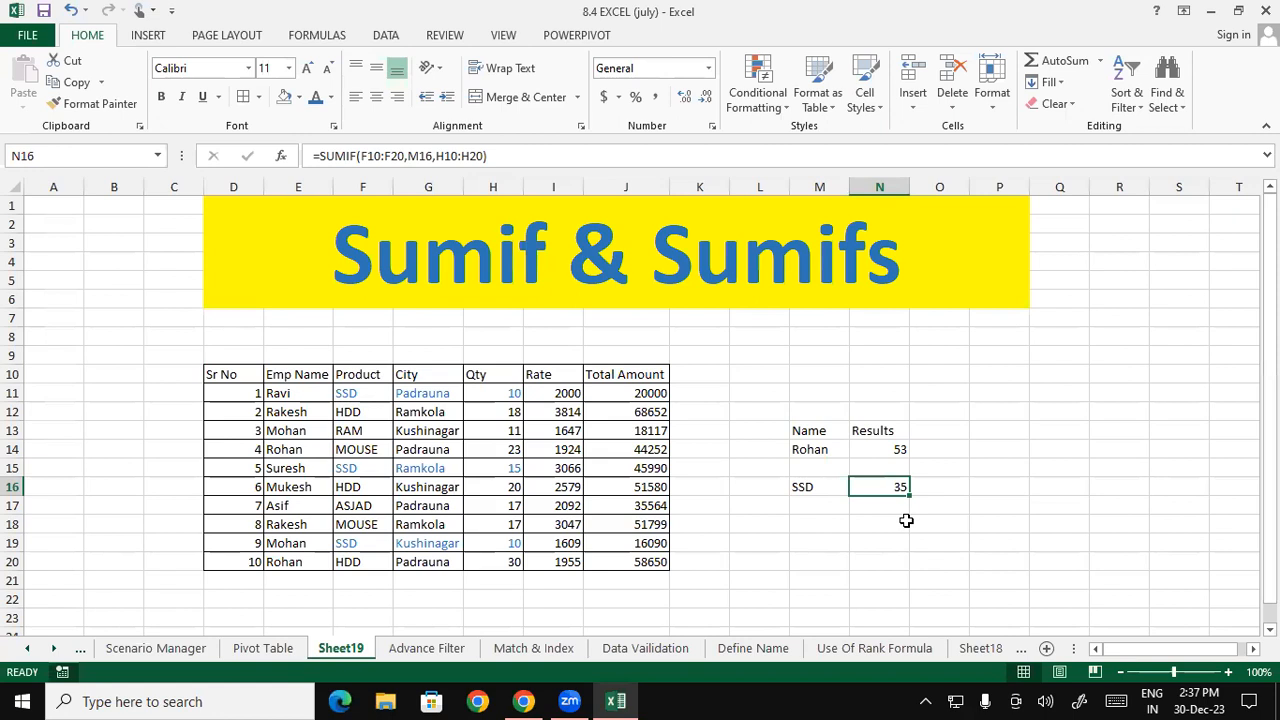
drag(797, 487, 904, 487)
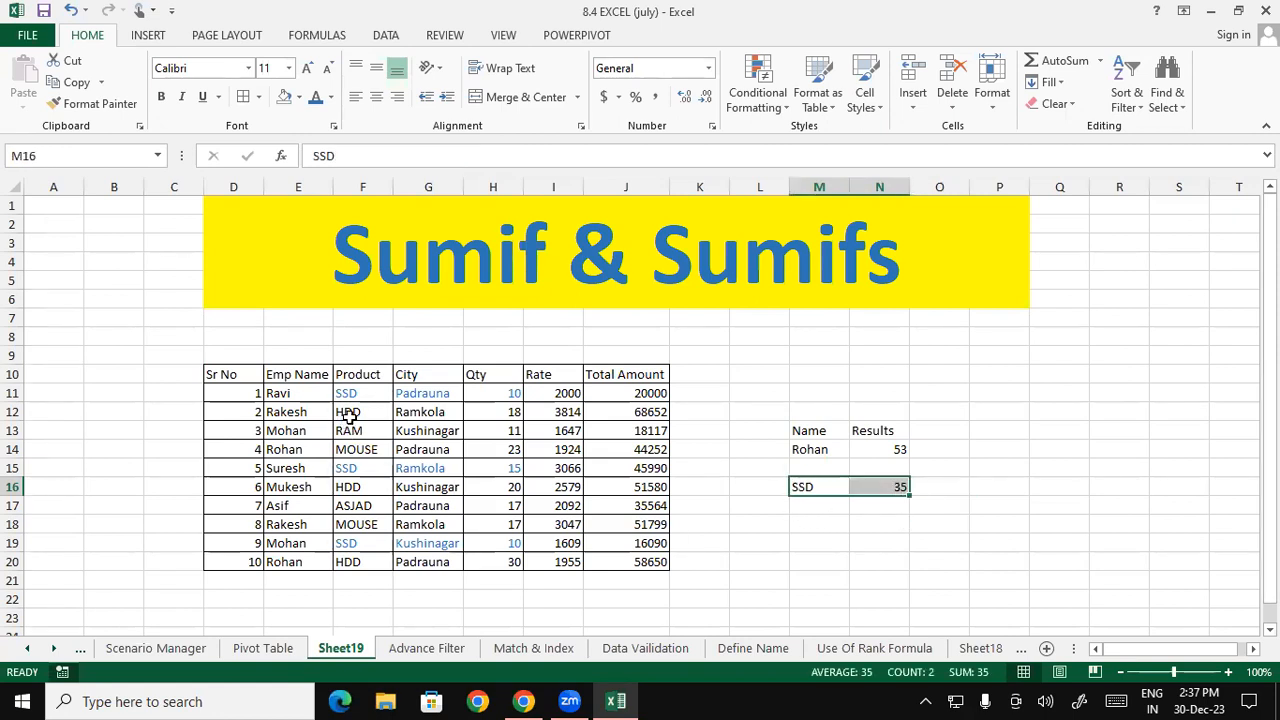
click(349, 411)
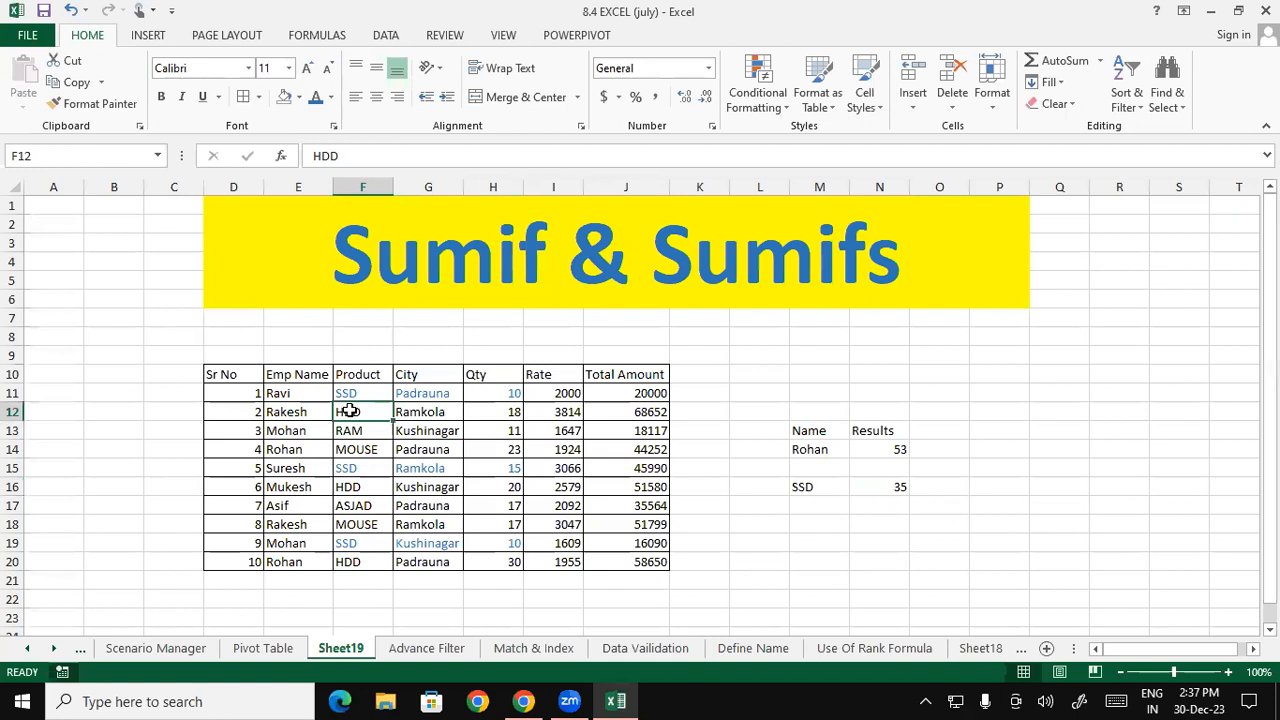
click(810, 487)
text(HDD)
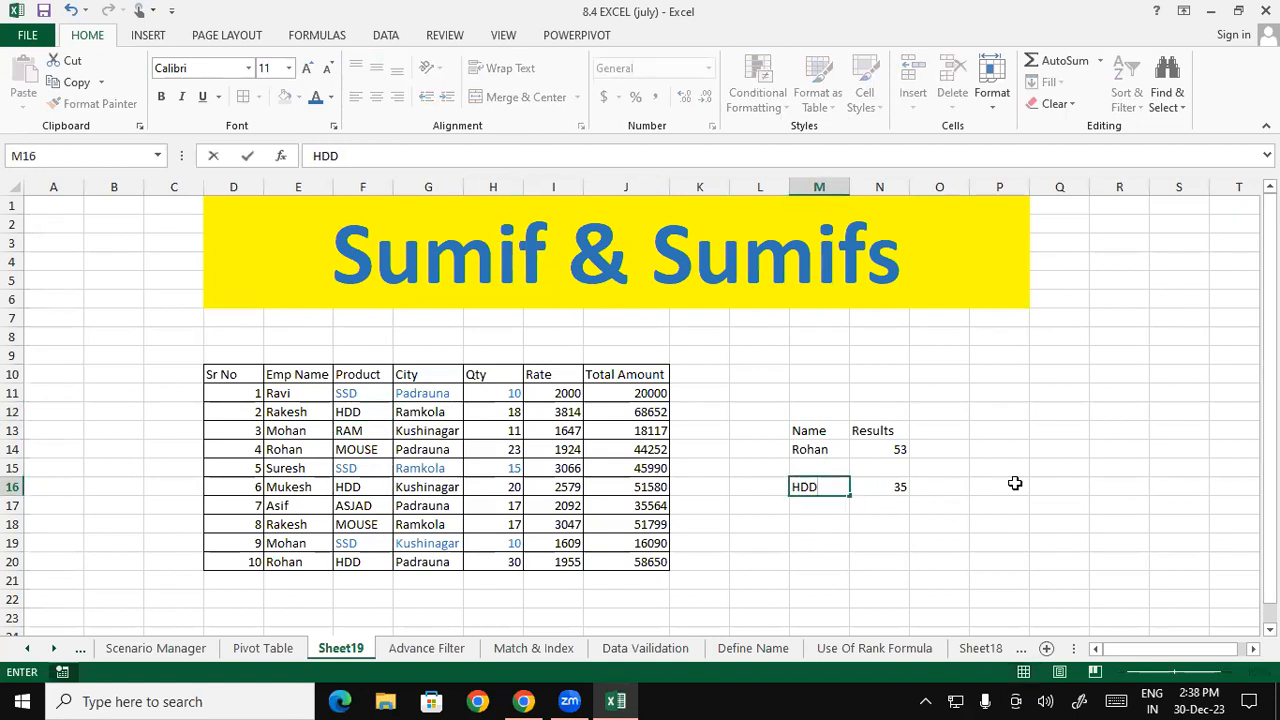
key(Return)
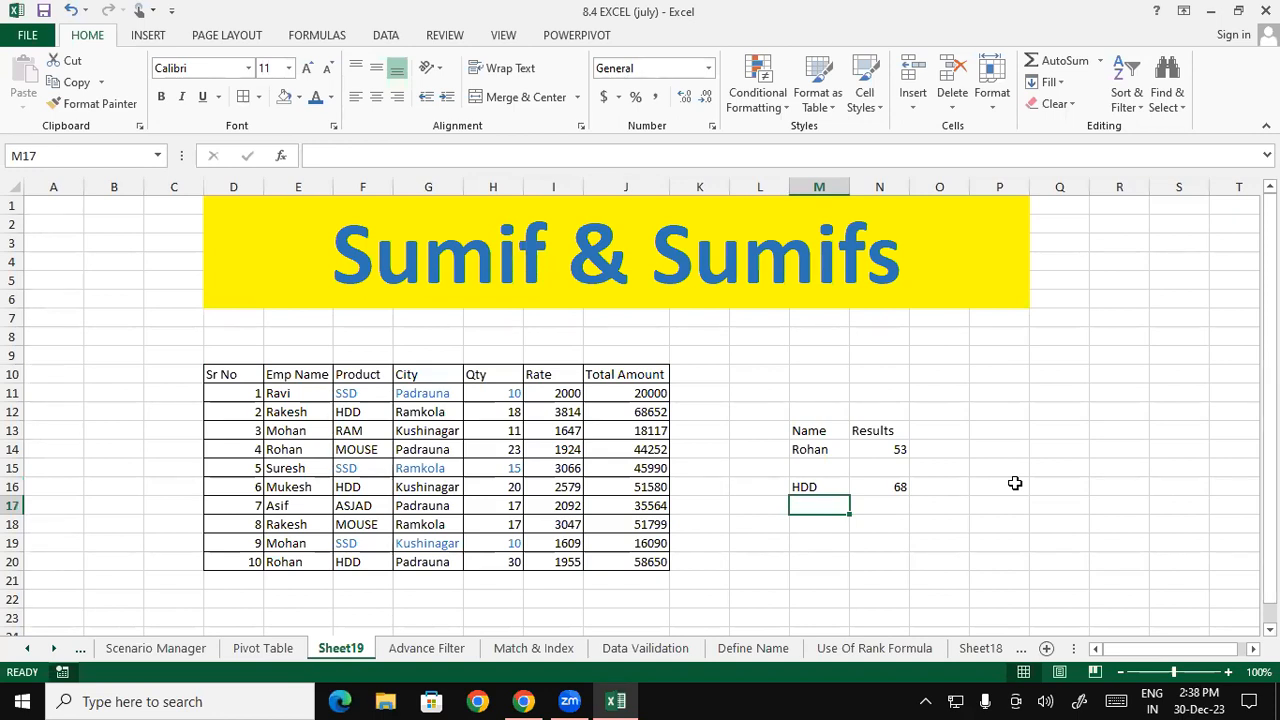
Colour the product, city and quantity text of the HDD records in rows 12, 16 and 20 gold and check their quantities
drag(366, 410, 506, 418)
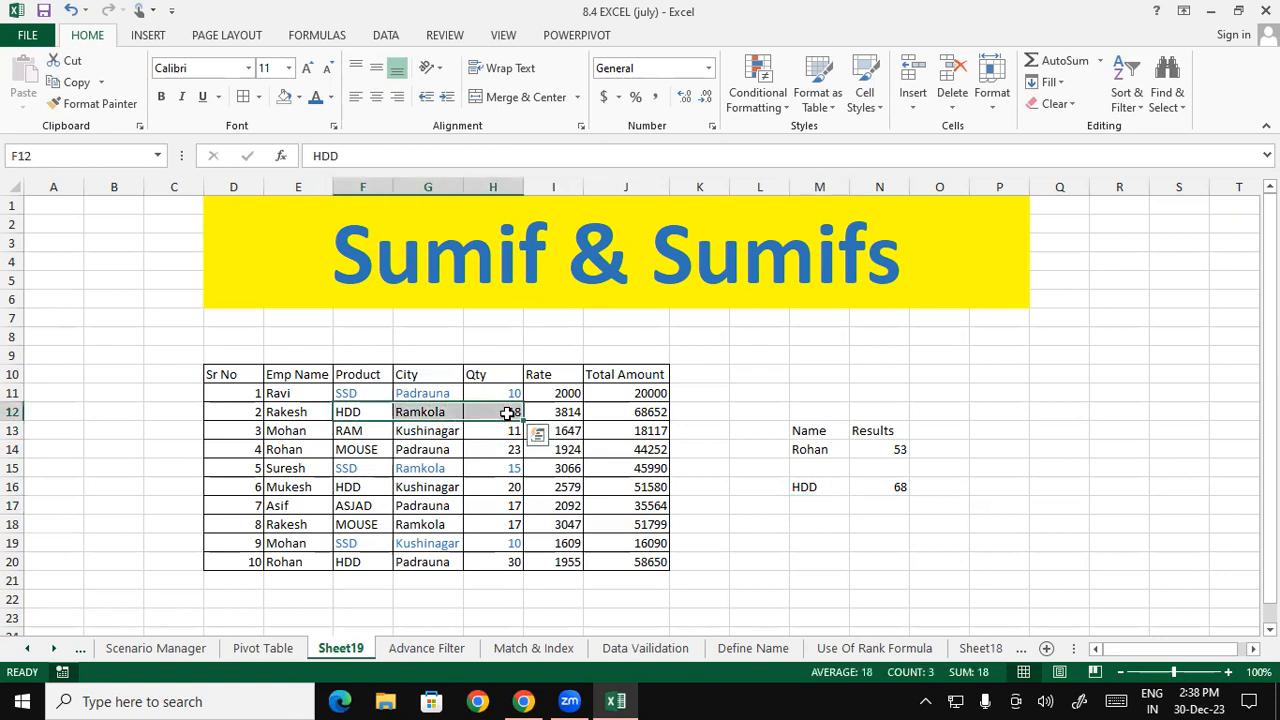
click(331, 97)
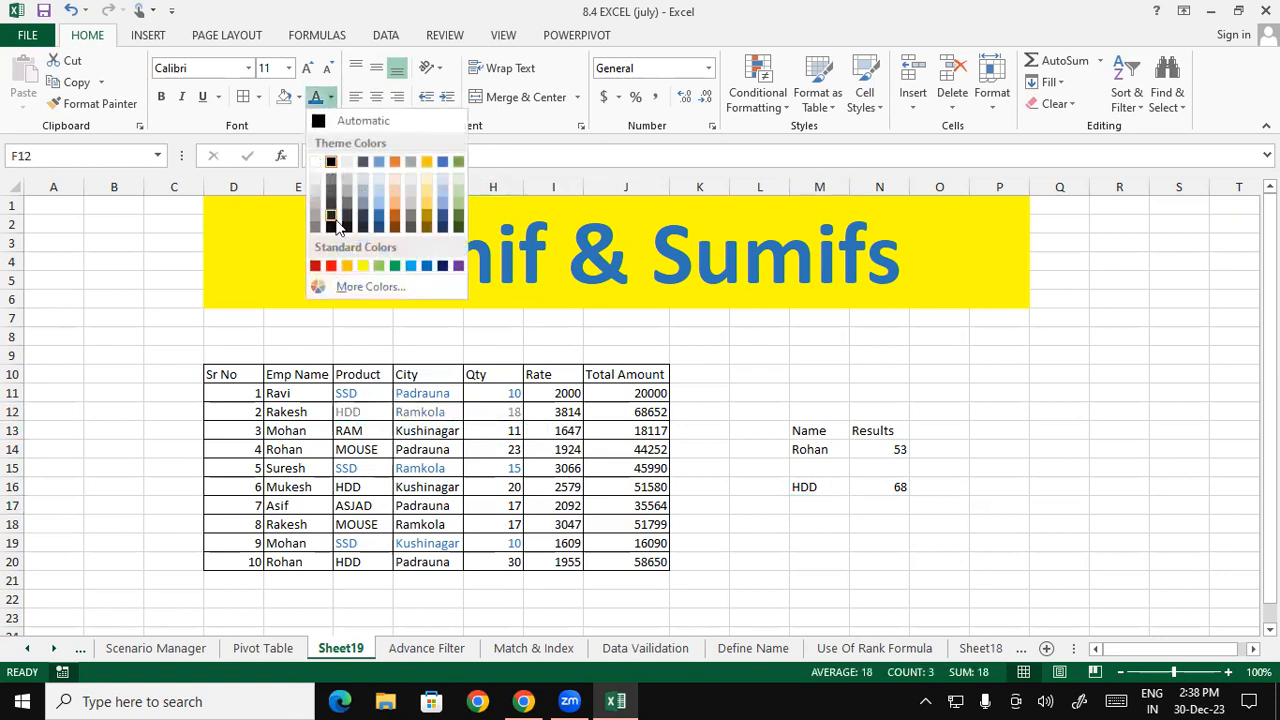
click(347, 265)
click(360, 485)
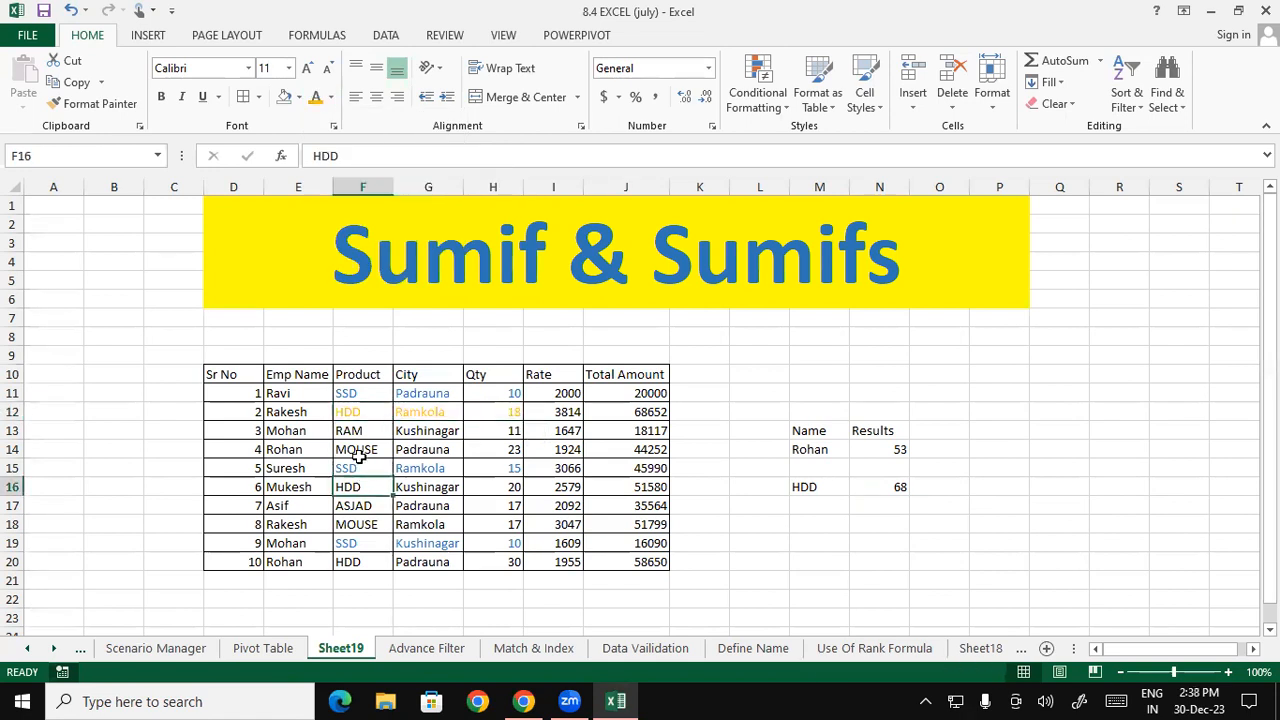
drag(358, 486, 493, 487)
click(315, 97)
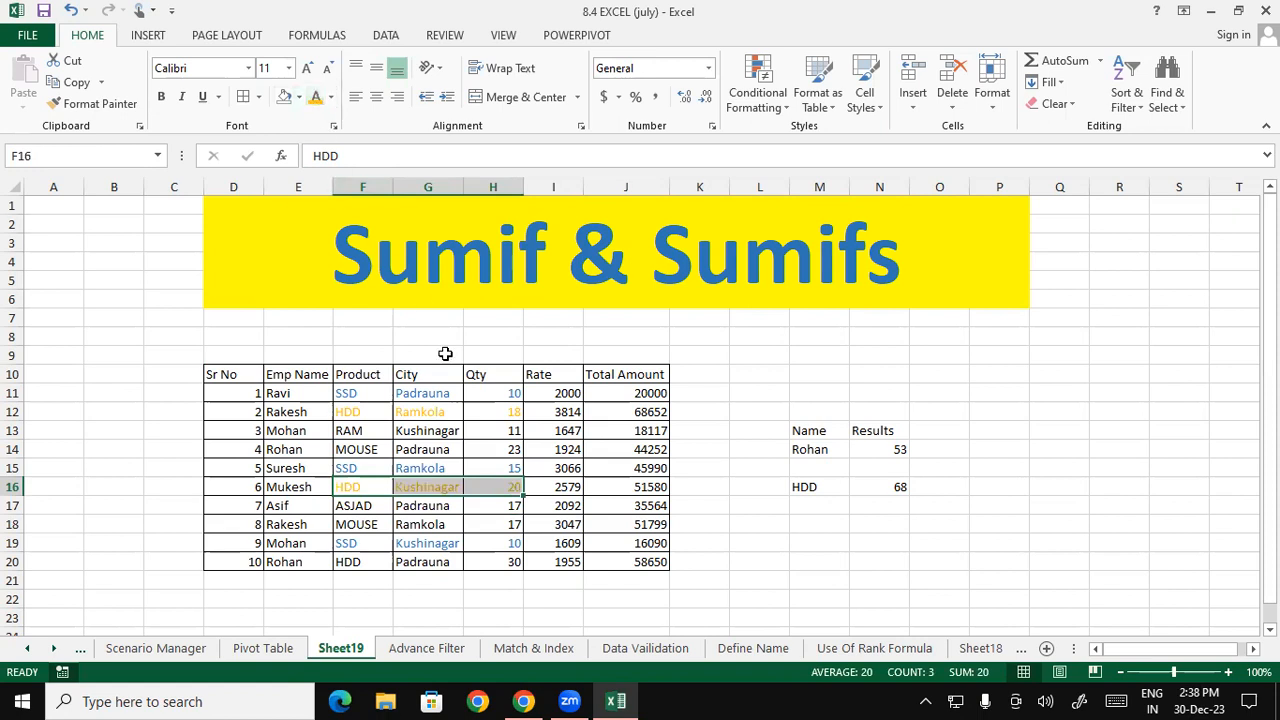
drag(366, 563, 478, 561)
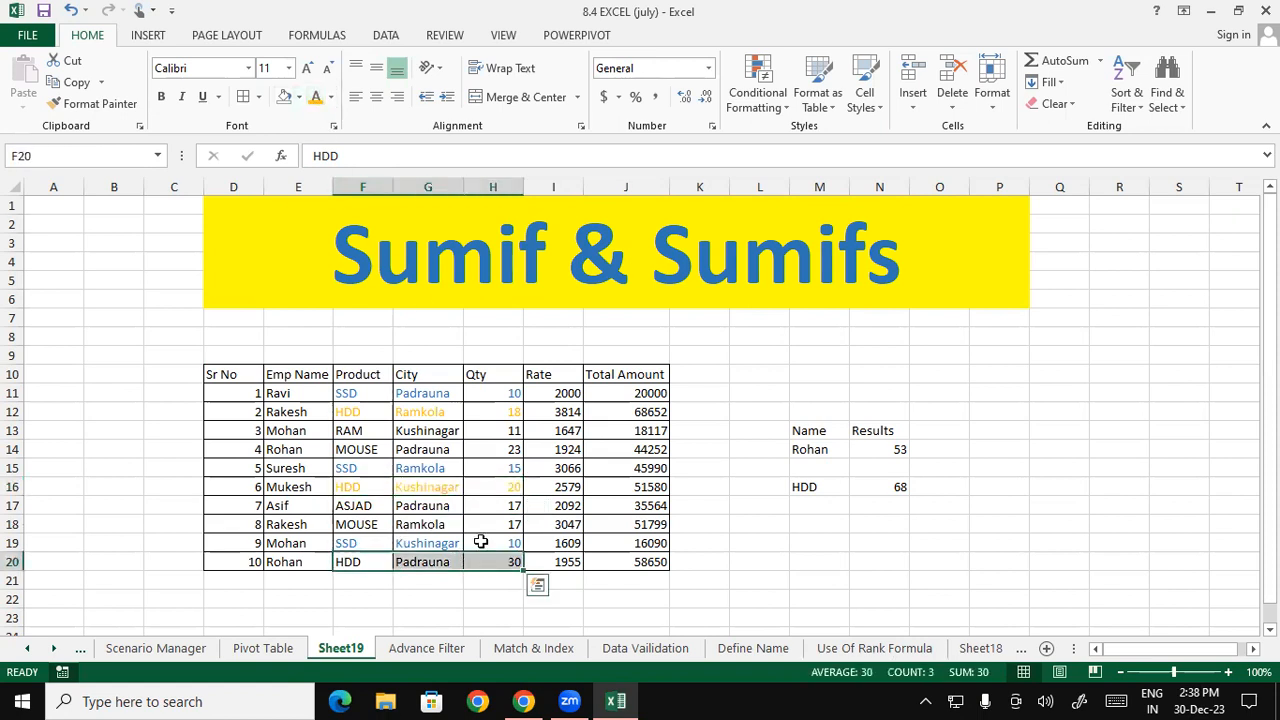
click(313, 97)
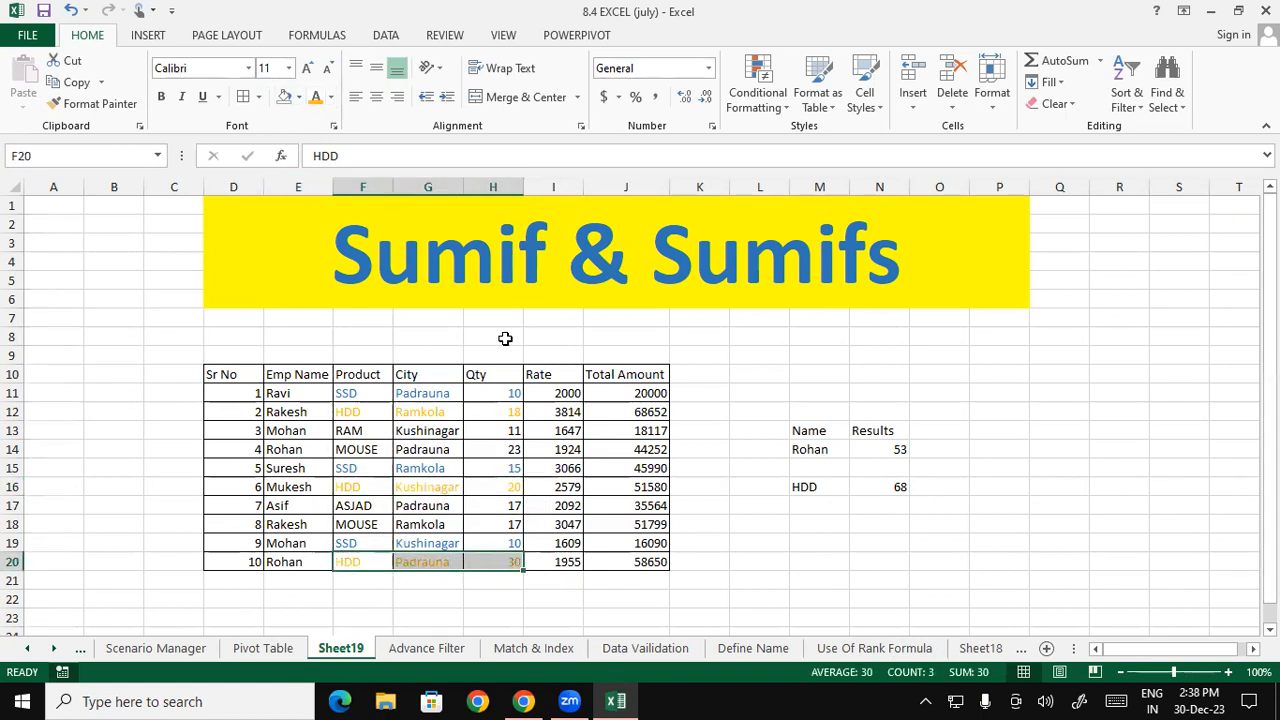
click(650, 538)
drag(502, 412, 500, 486)
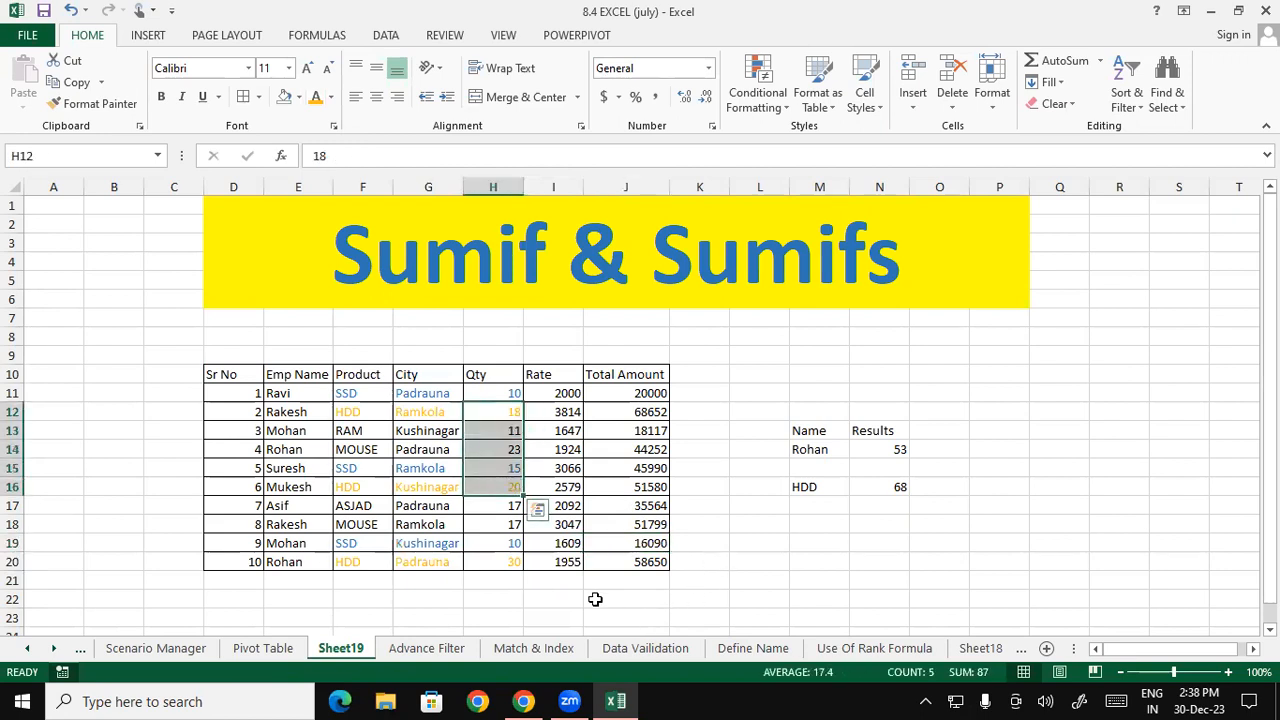
click(505, 561)
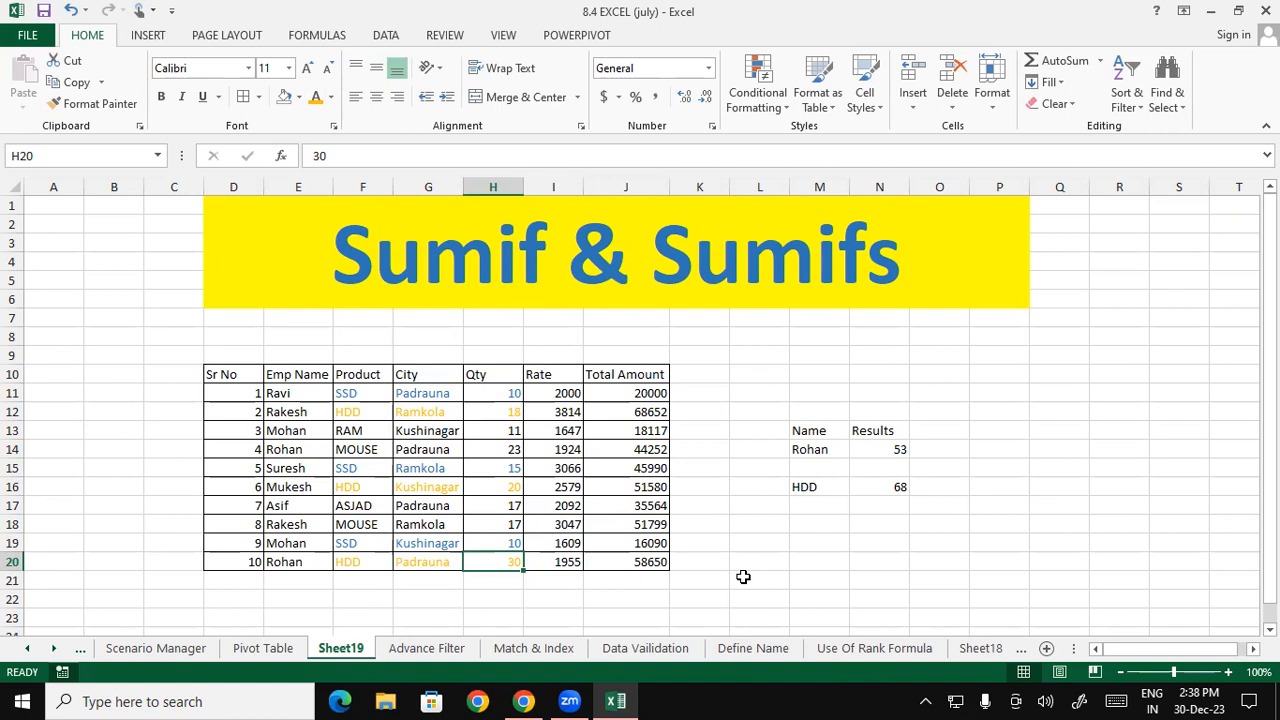
Undo the gold and blue font colours in the sales table and the HDD change in M16
key(ctrl+z)
key(ctrl+z)
key(ctrl+z)
key(ctrl+z)
key(ctrl+z)
key(ctrl+z)
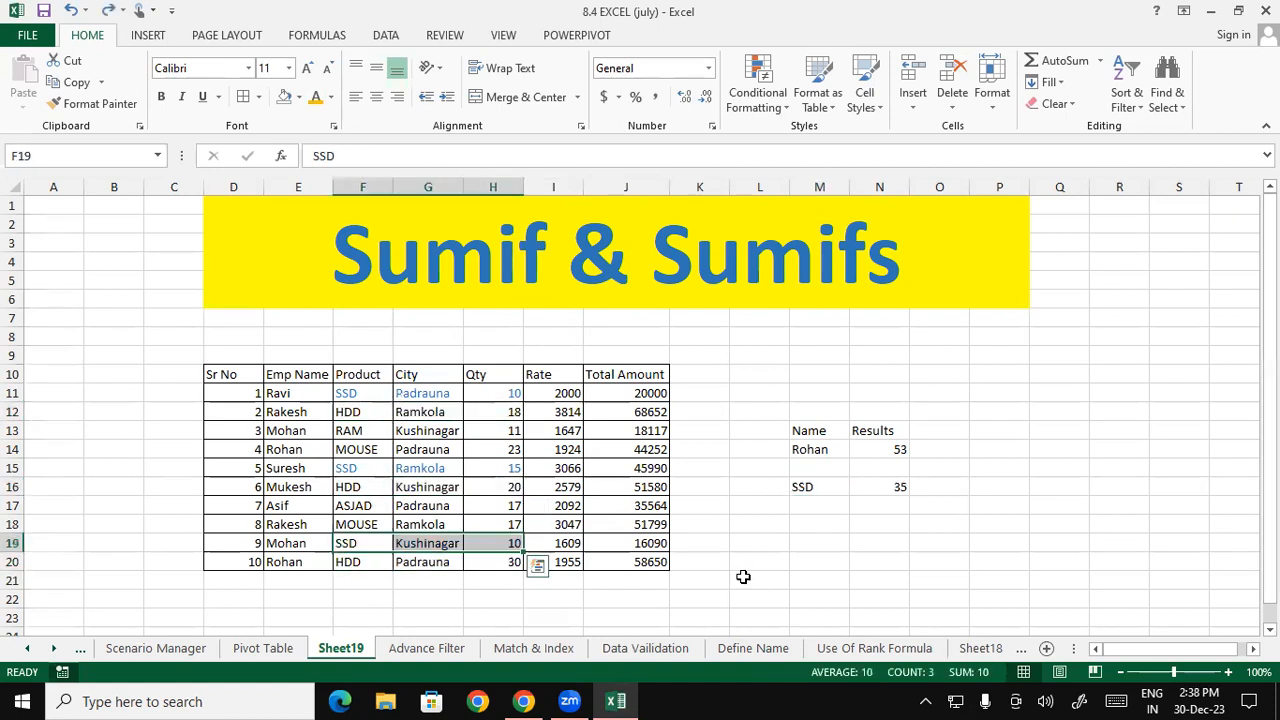
key(ctrl+z)
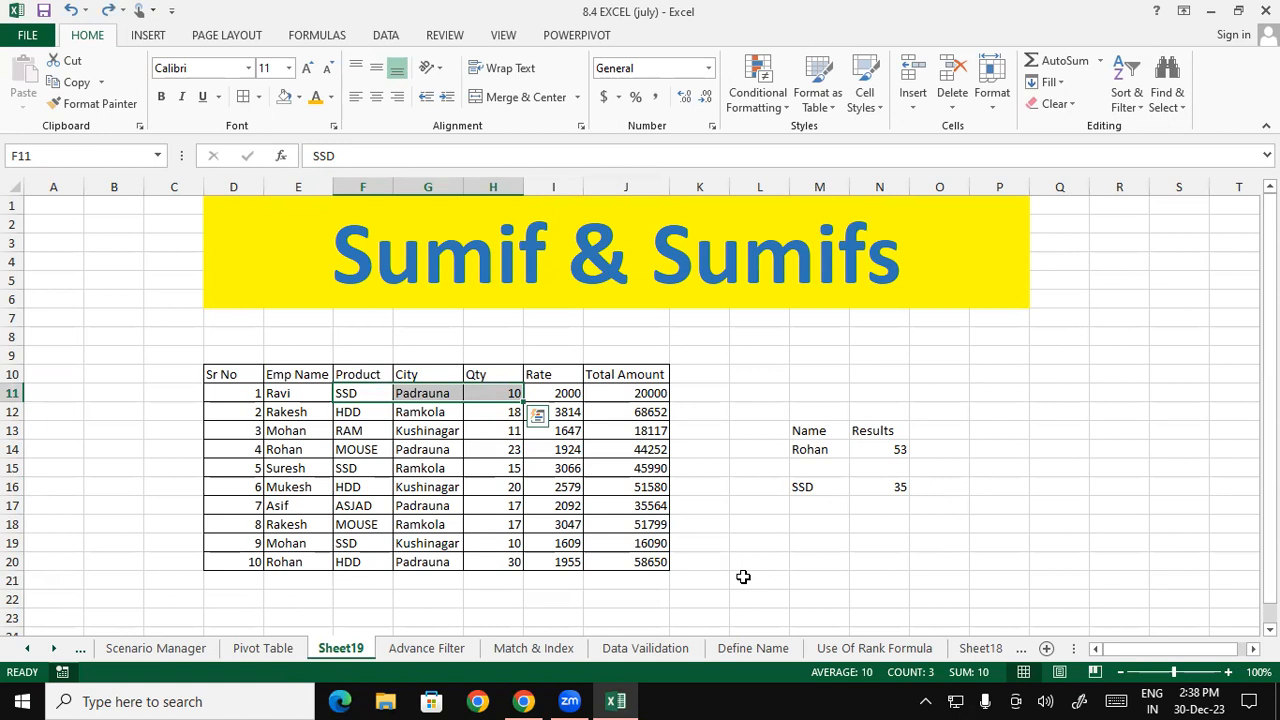
click(760, 577)
Enter Padrauna in M20 as the city criterion for another total
click(814, 526)
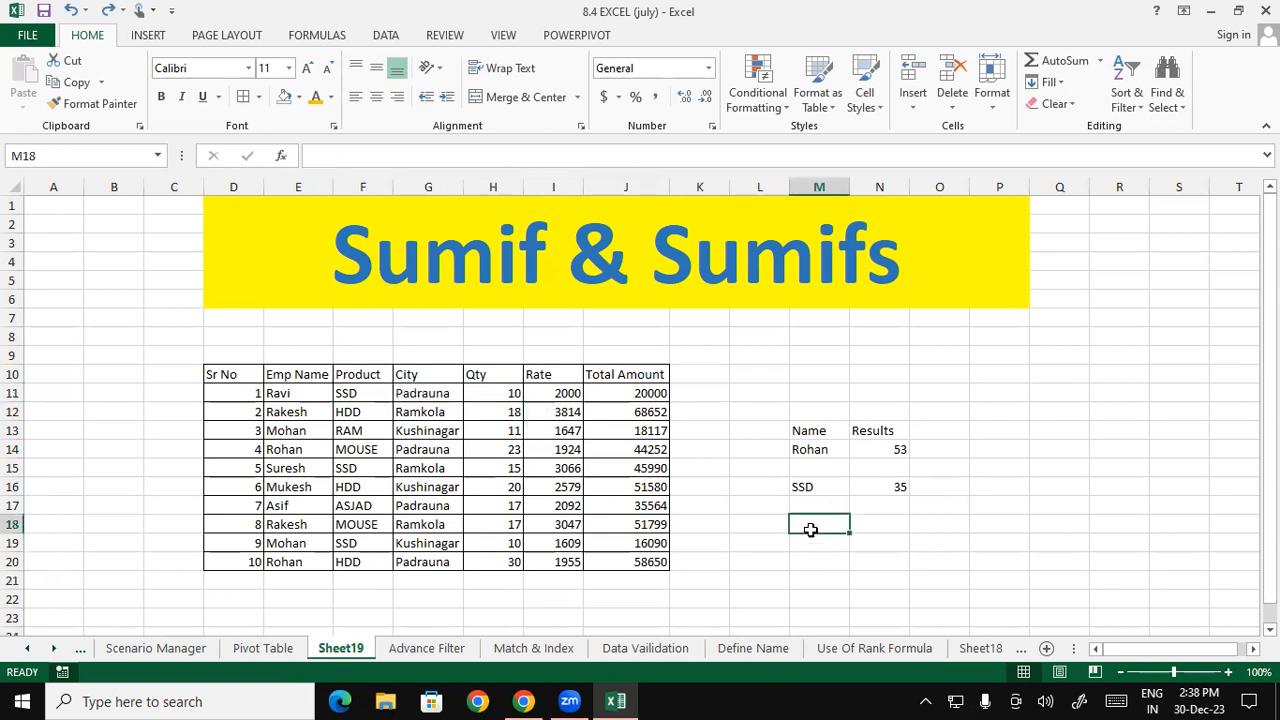
click(425, 392)
click(820, 553)
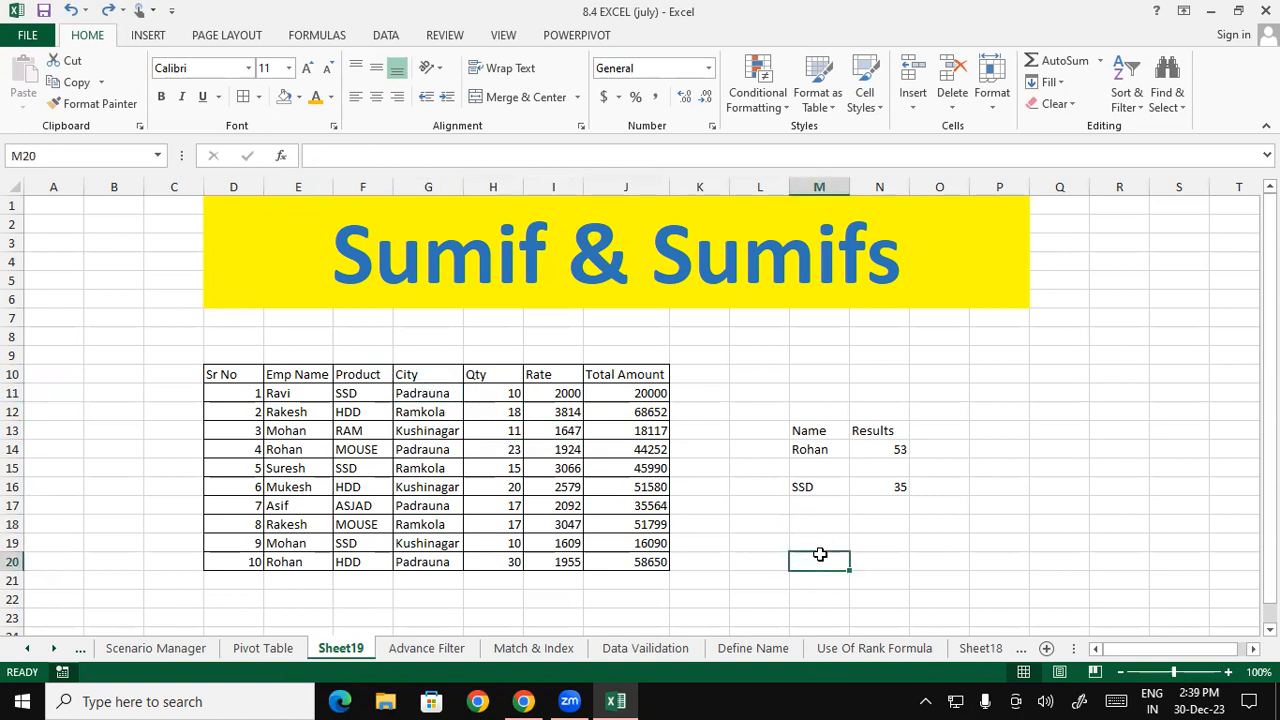
text(pADRAUNA)
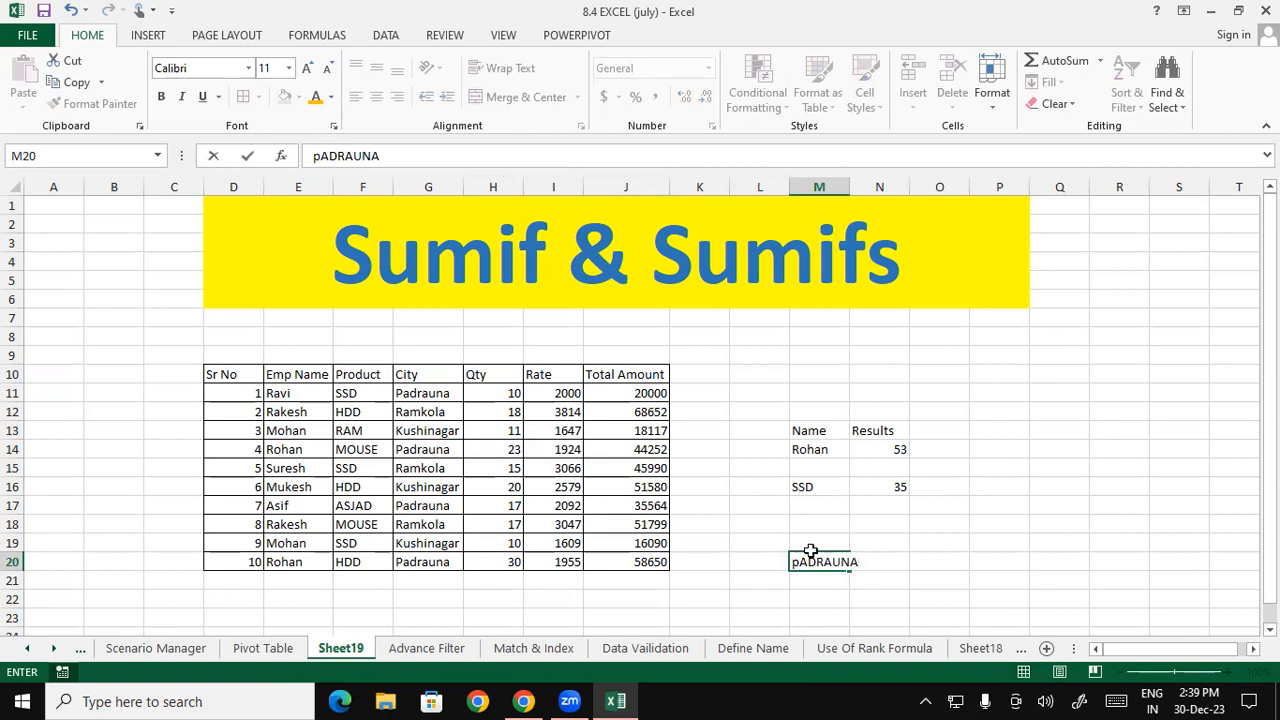
key(Escape)
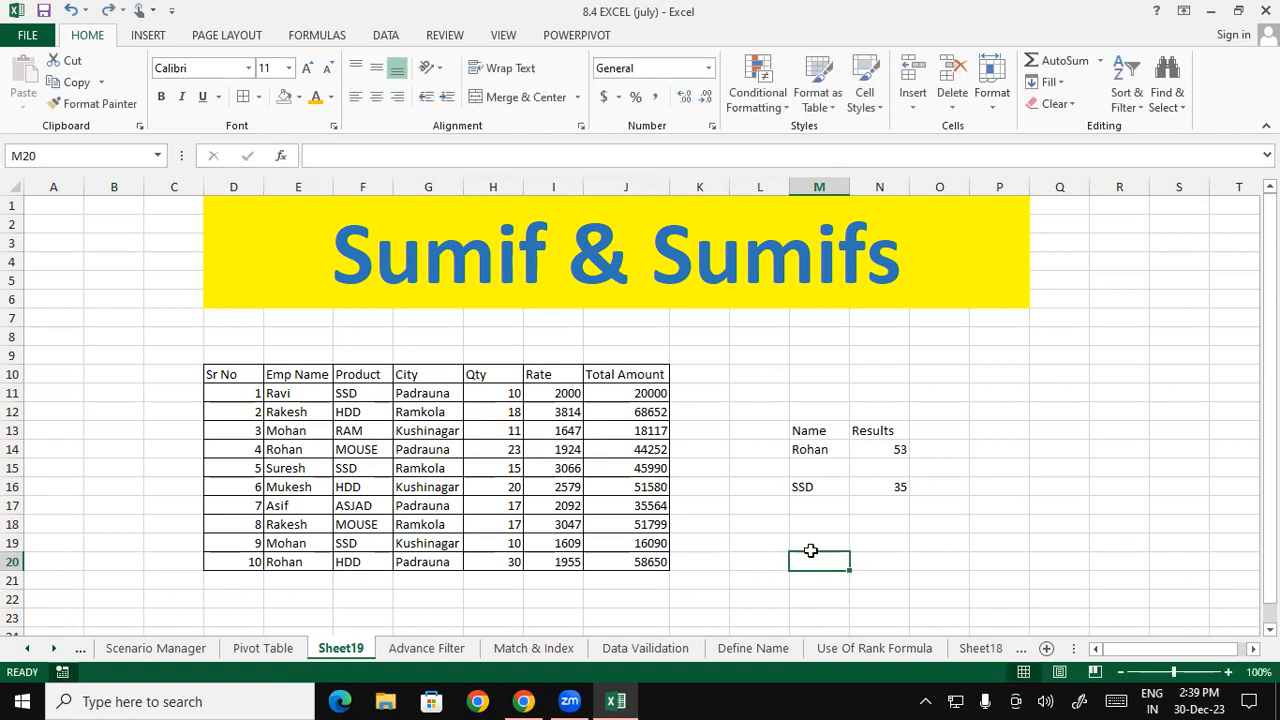
text(Padrauna)
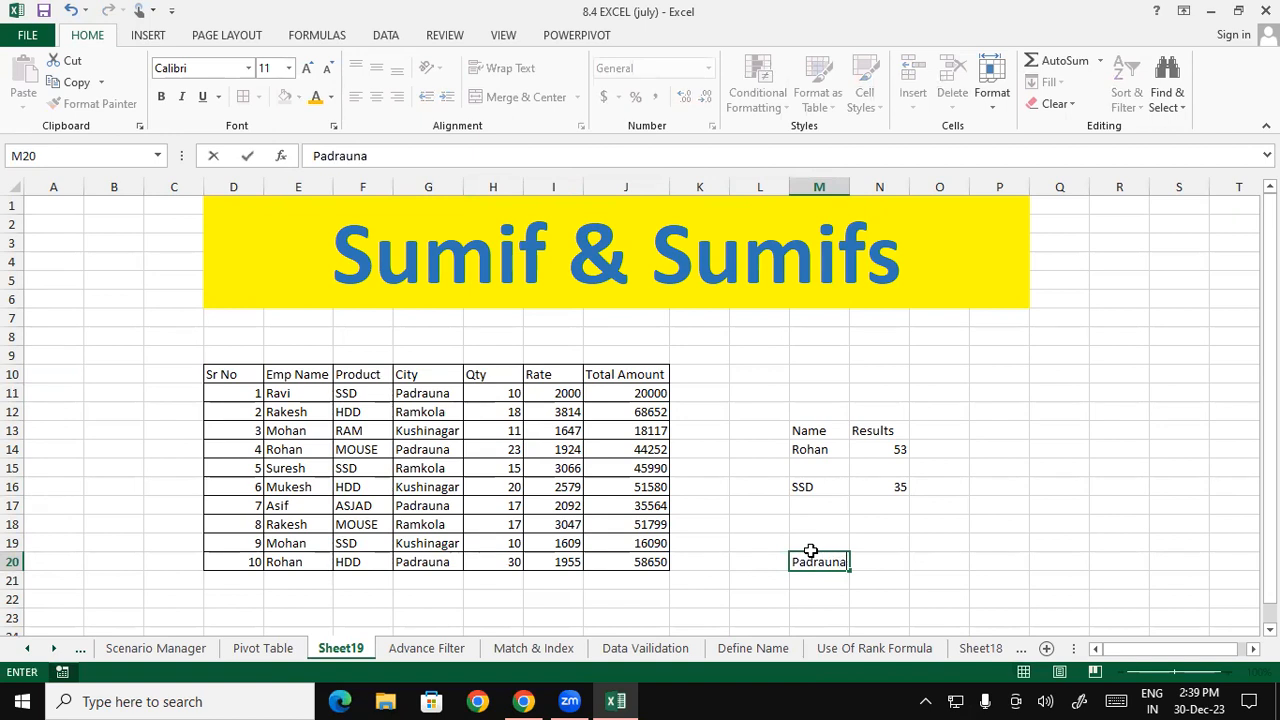
key(Tab)
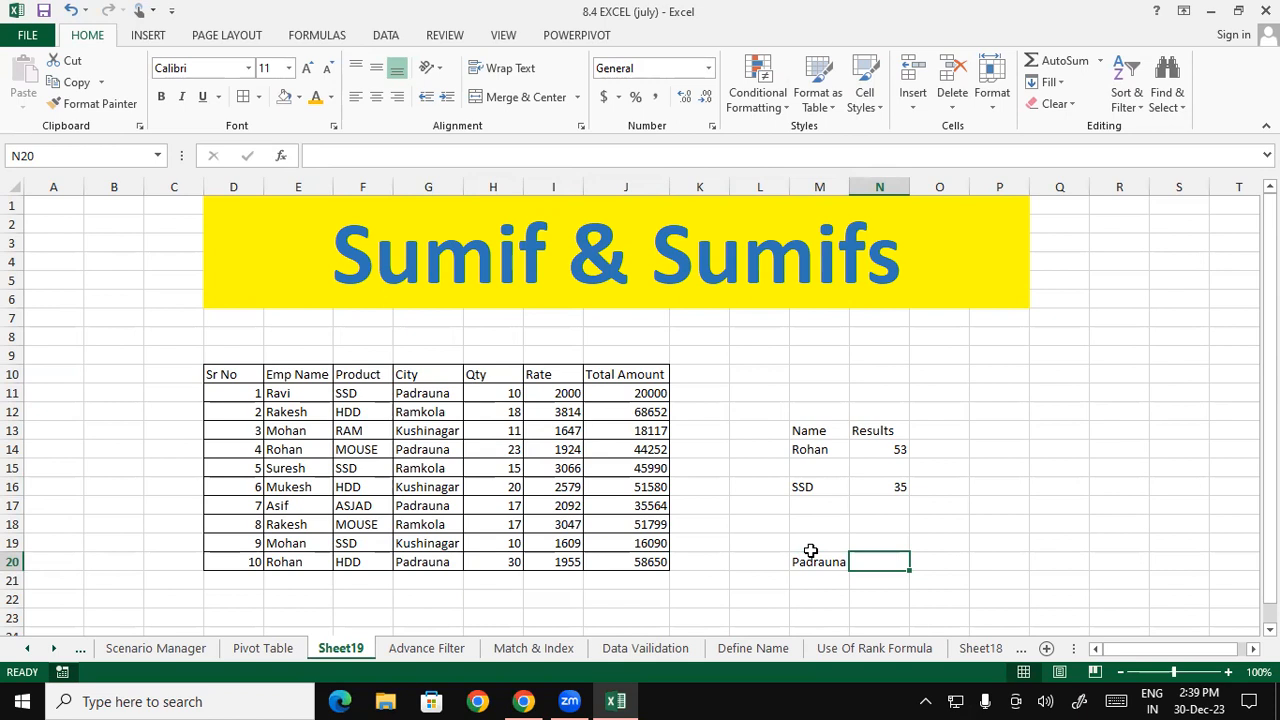
Start a SUMIF formula in N20 with the city column G10:G20 as range and M20 as criterion
text(=)
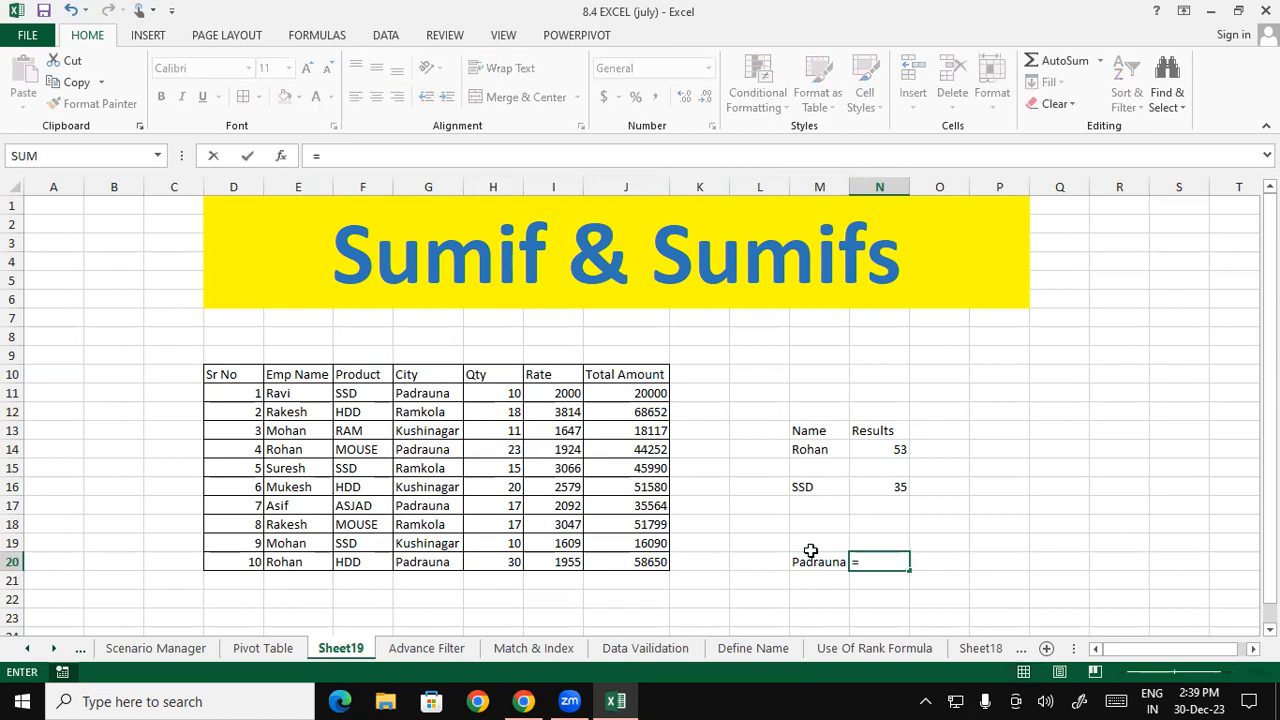
text(sumif)
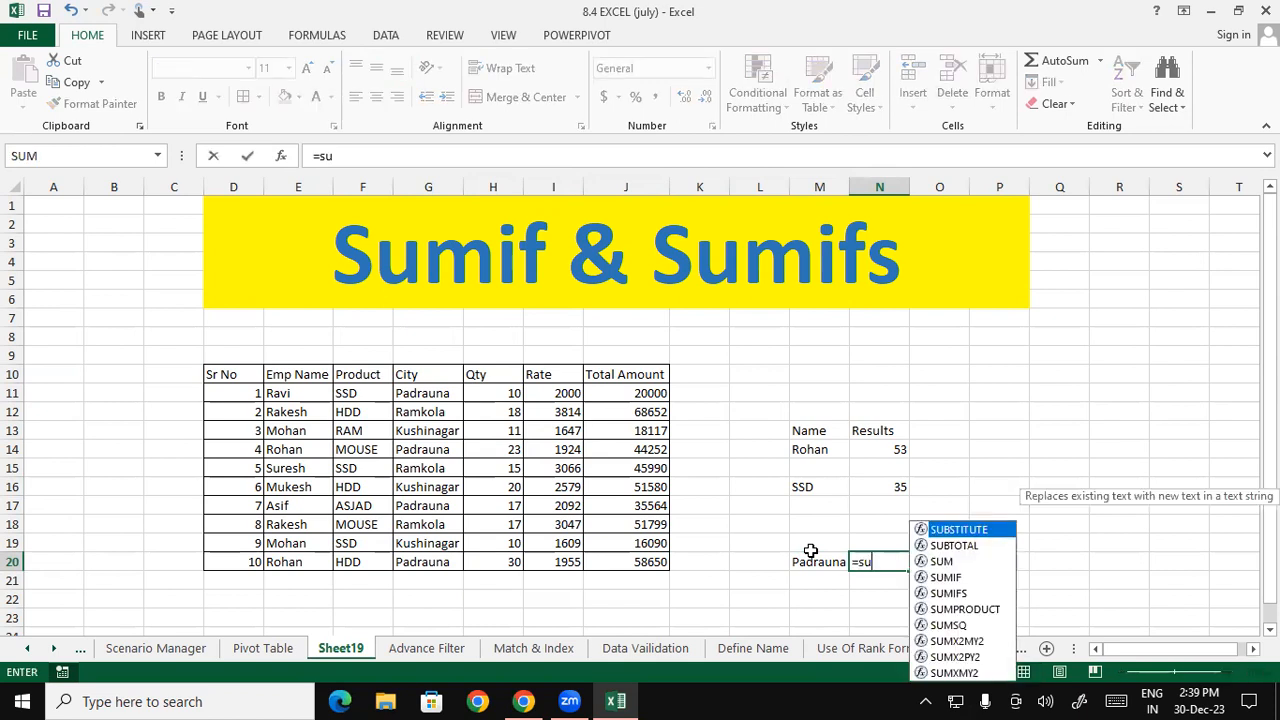
key(Tab)
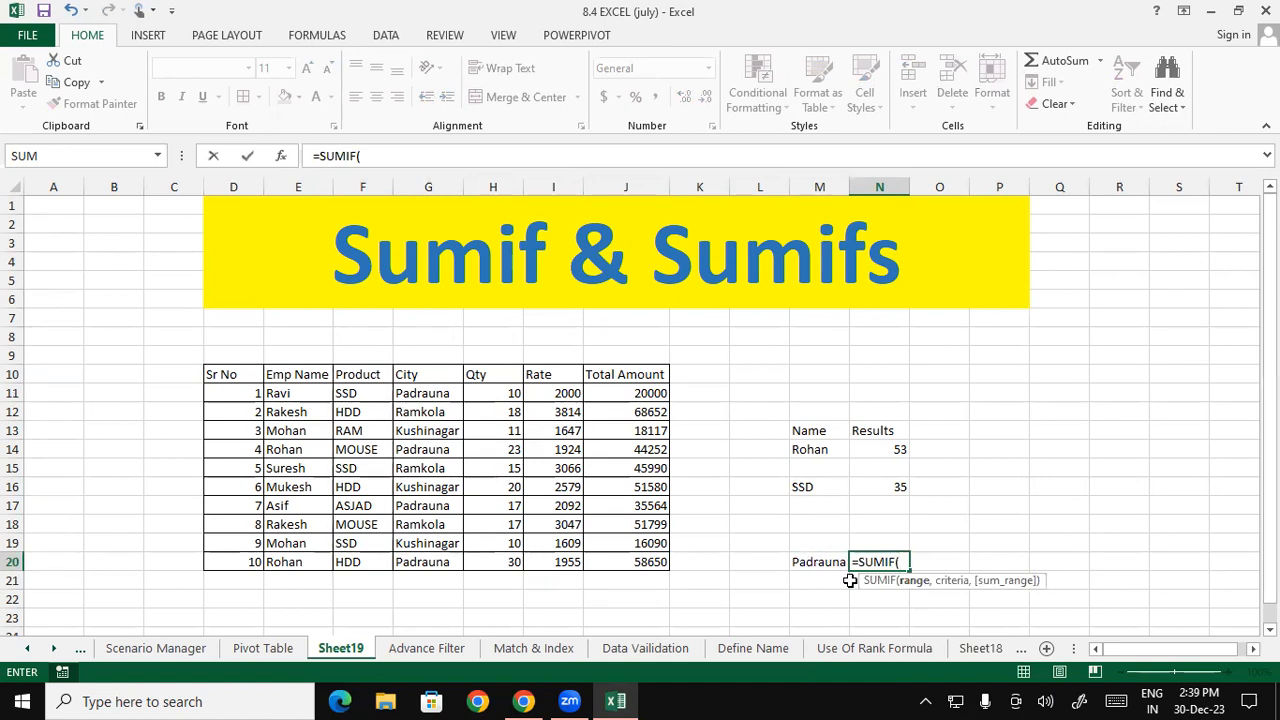
drag(412, 375, 447, 565)
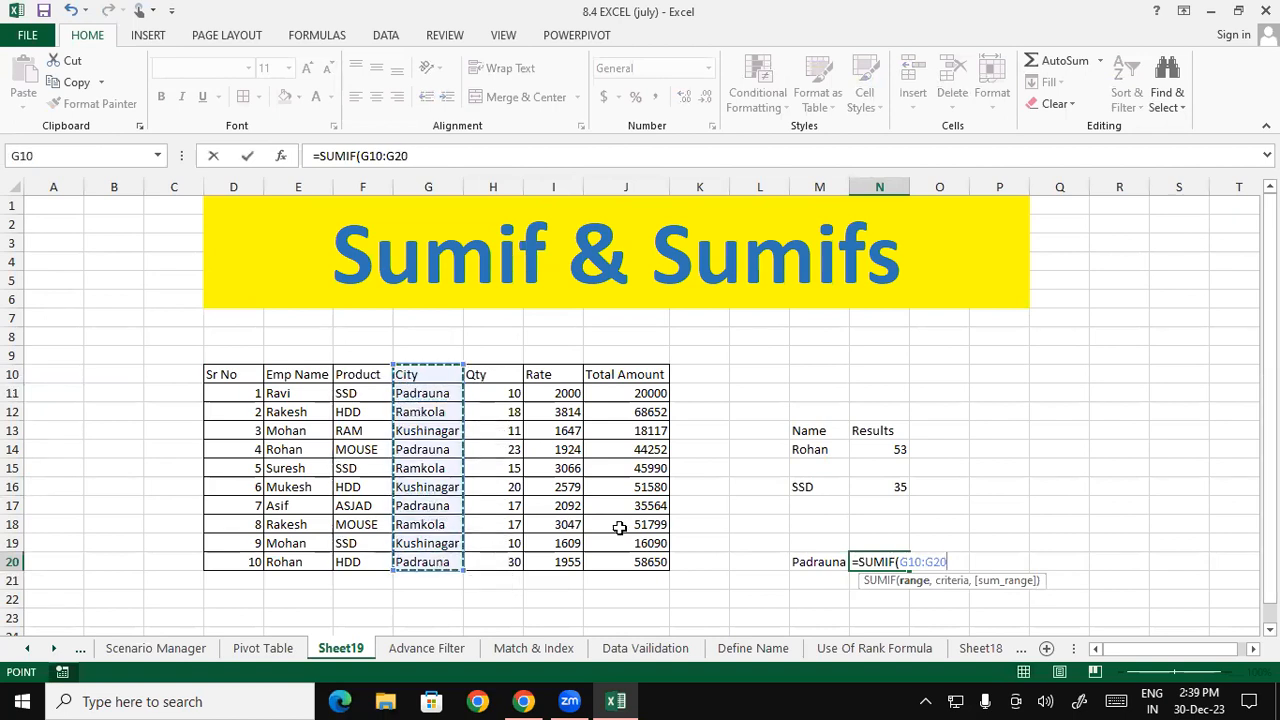
text(,)
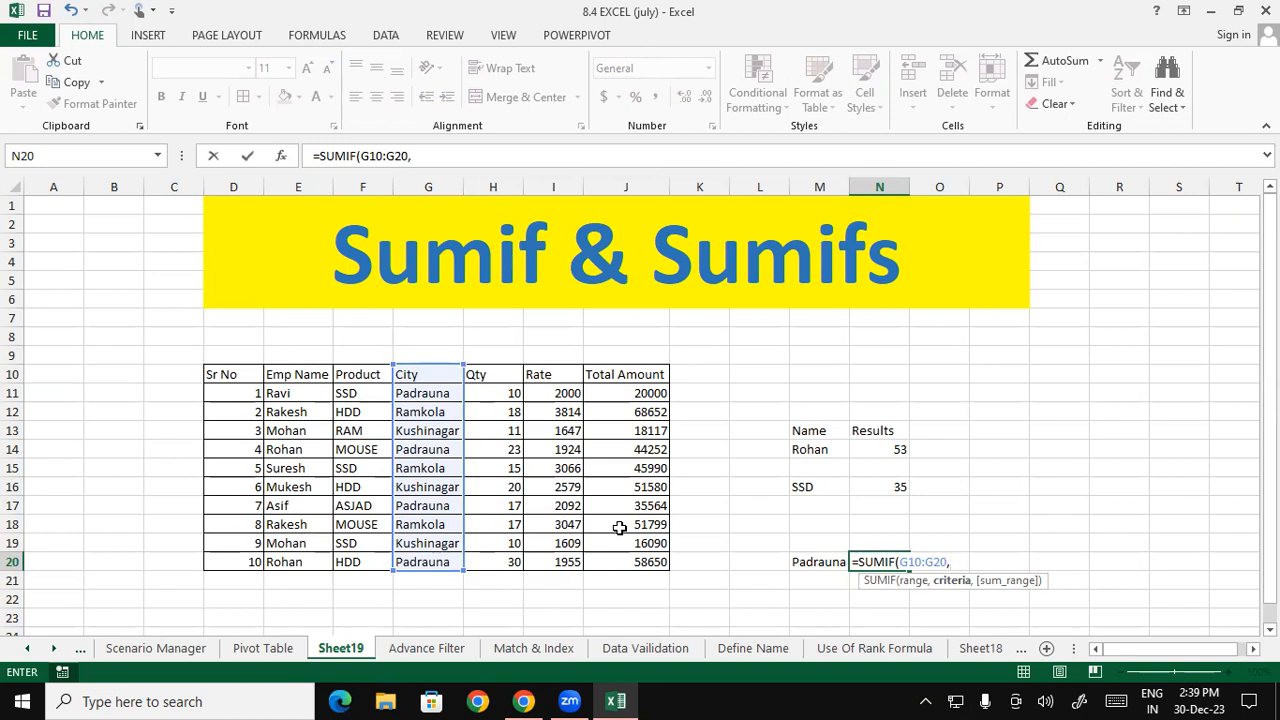
click(797, 561)
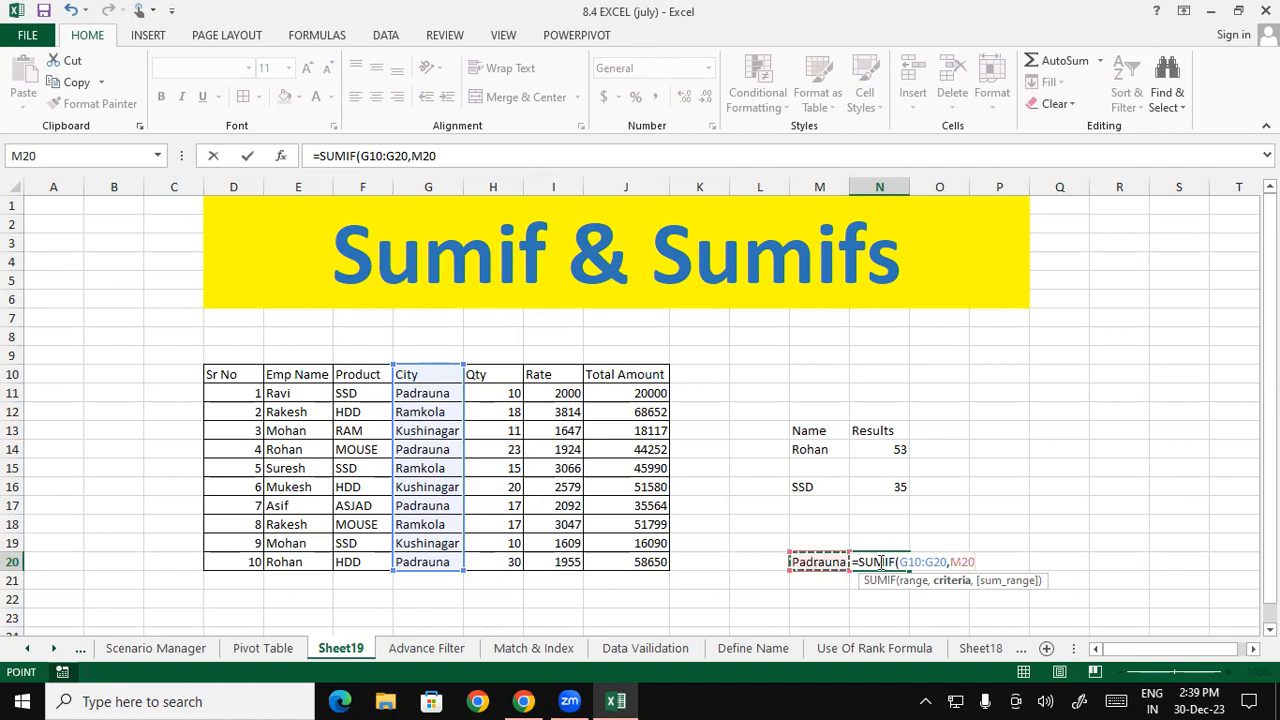
text(,)
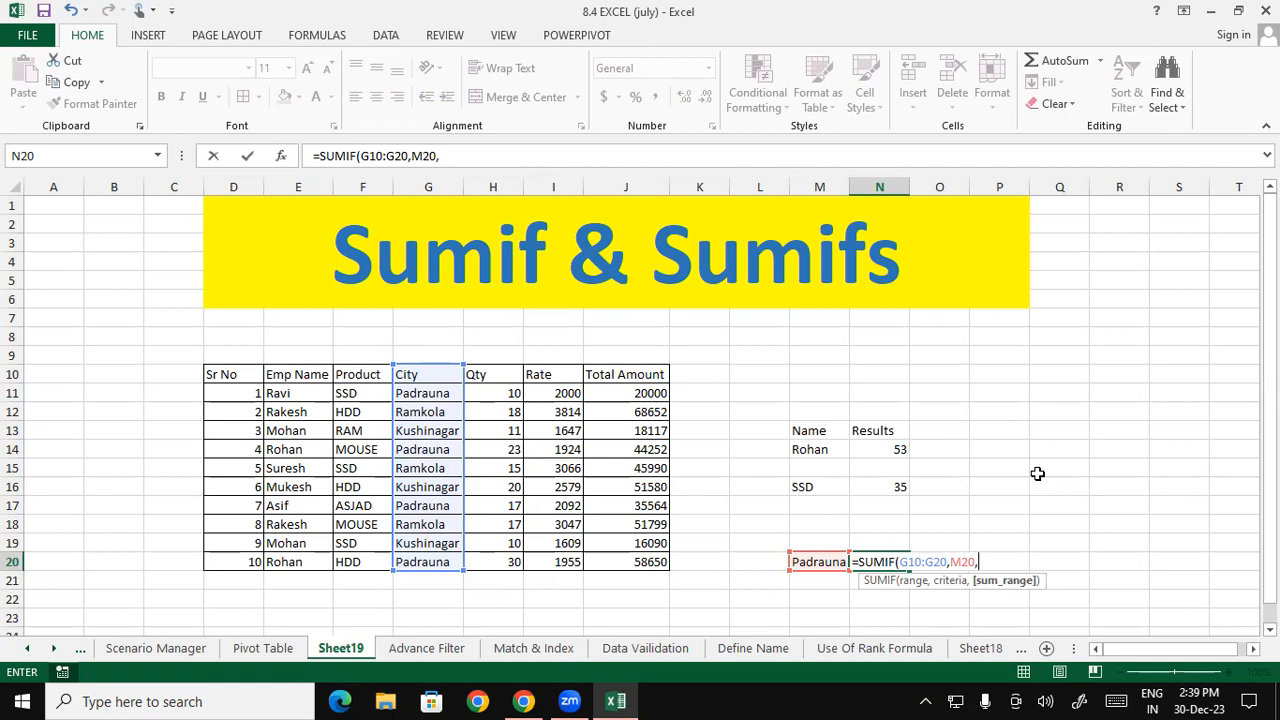
click(625, 374)
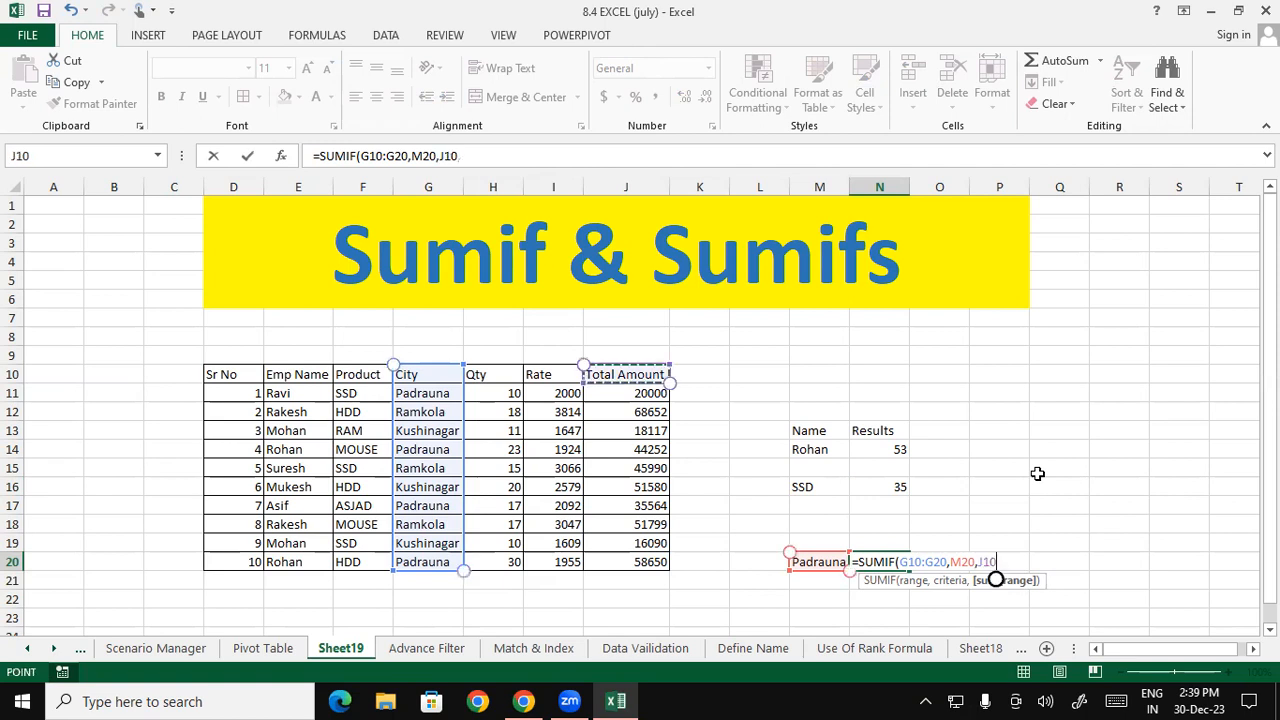
click(53, 336)
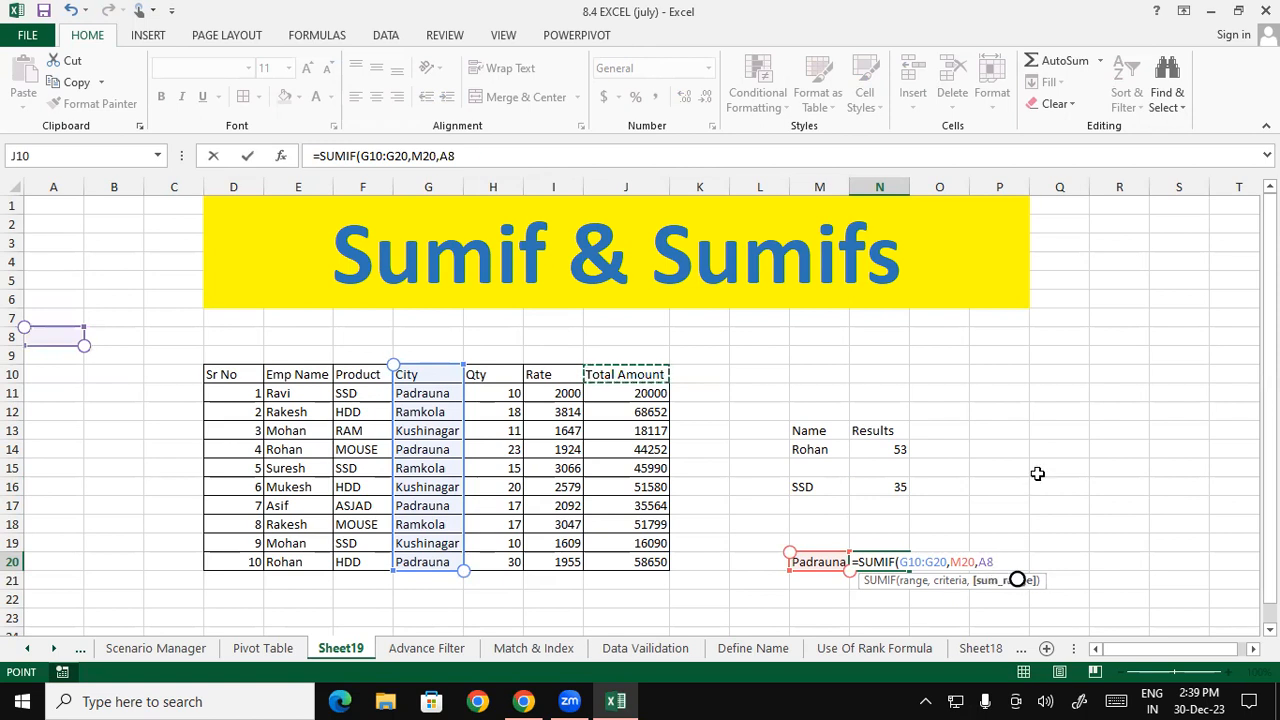
click(53, 261)
text(+)
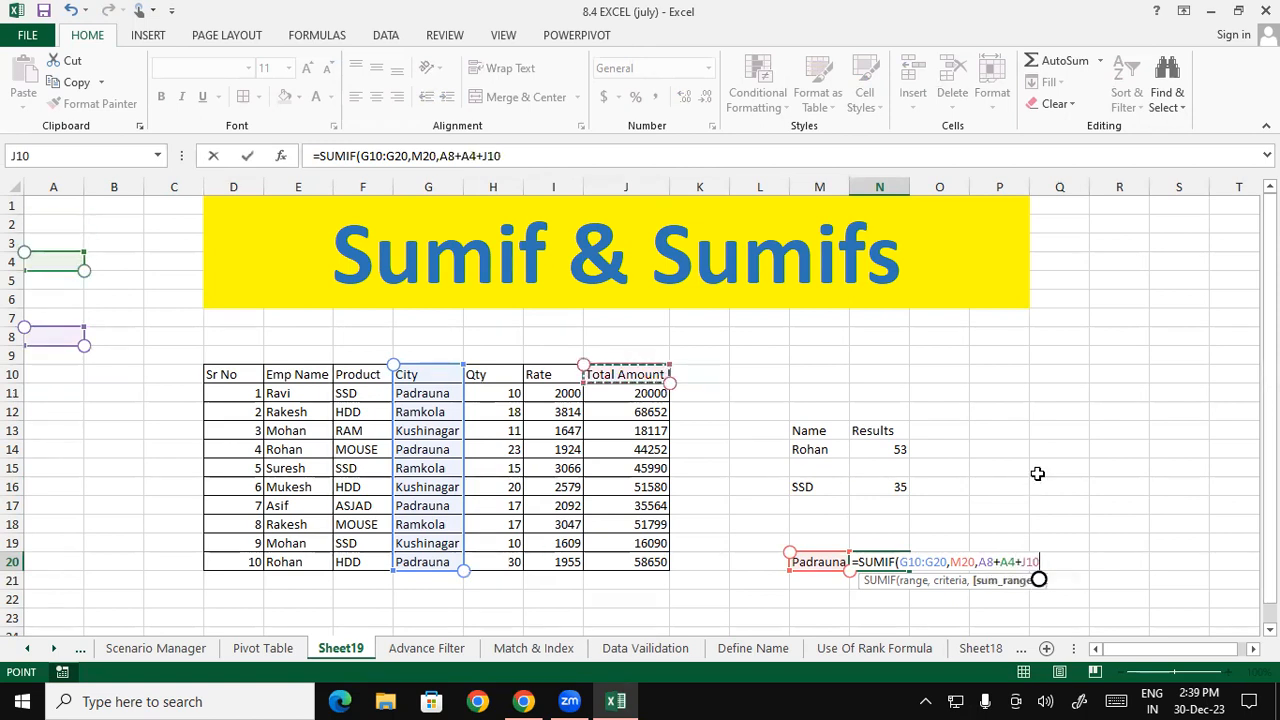
click(53, 280)
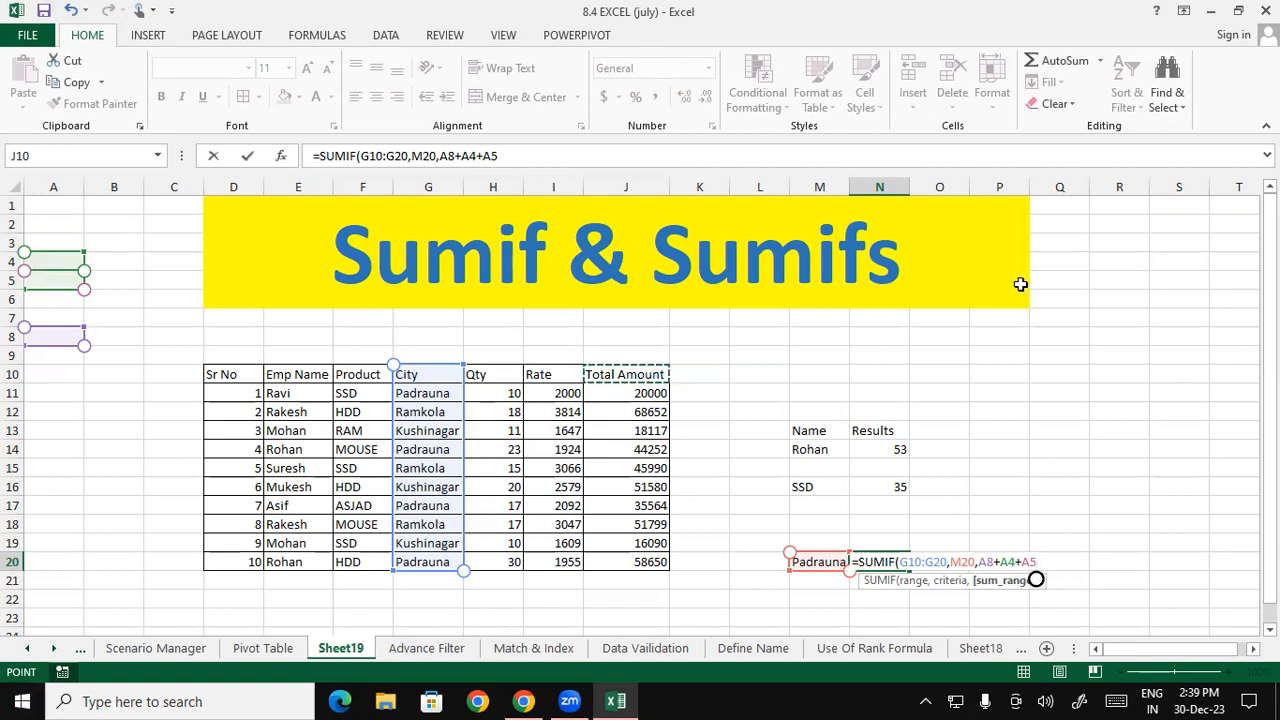
text(+)
drag(618, 376, 641, 553)
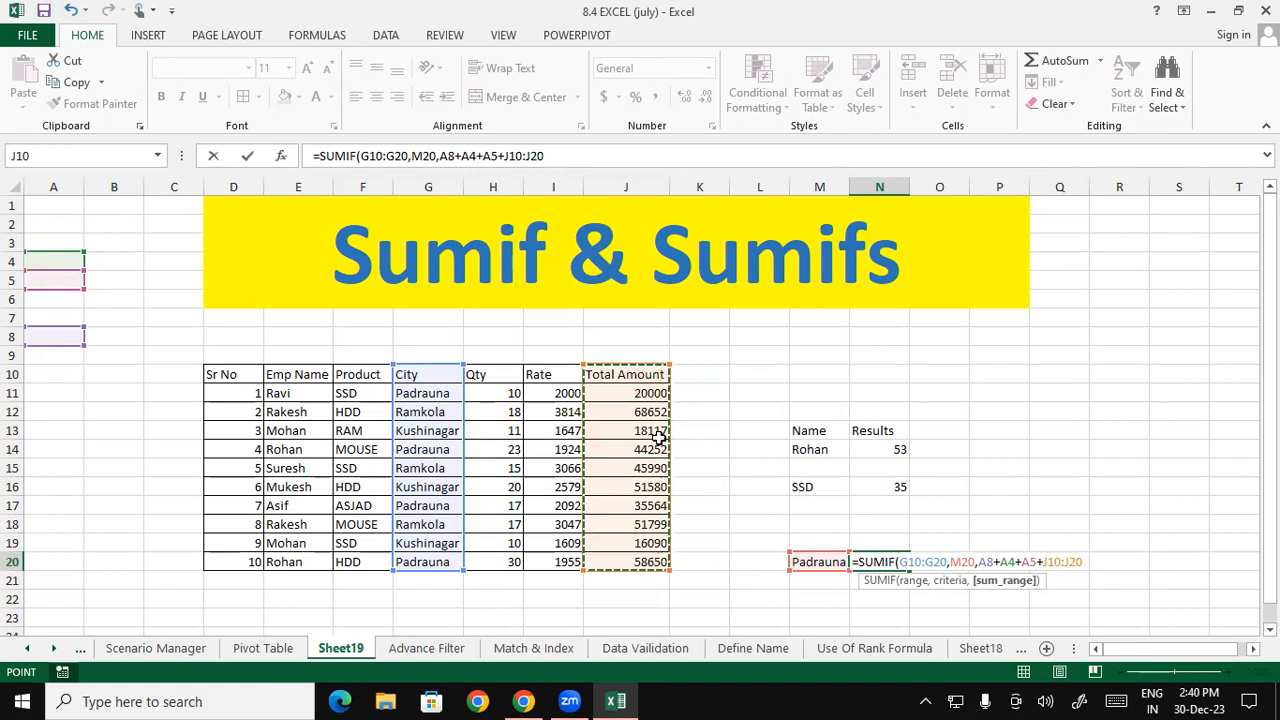
drag(978, 562, 1104, 545)
key(BackSpace)
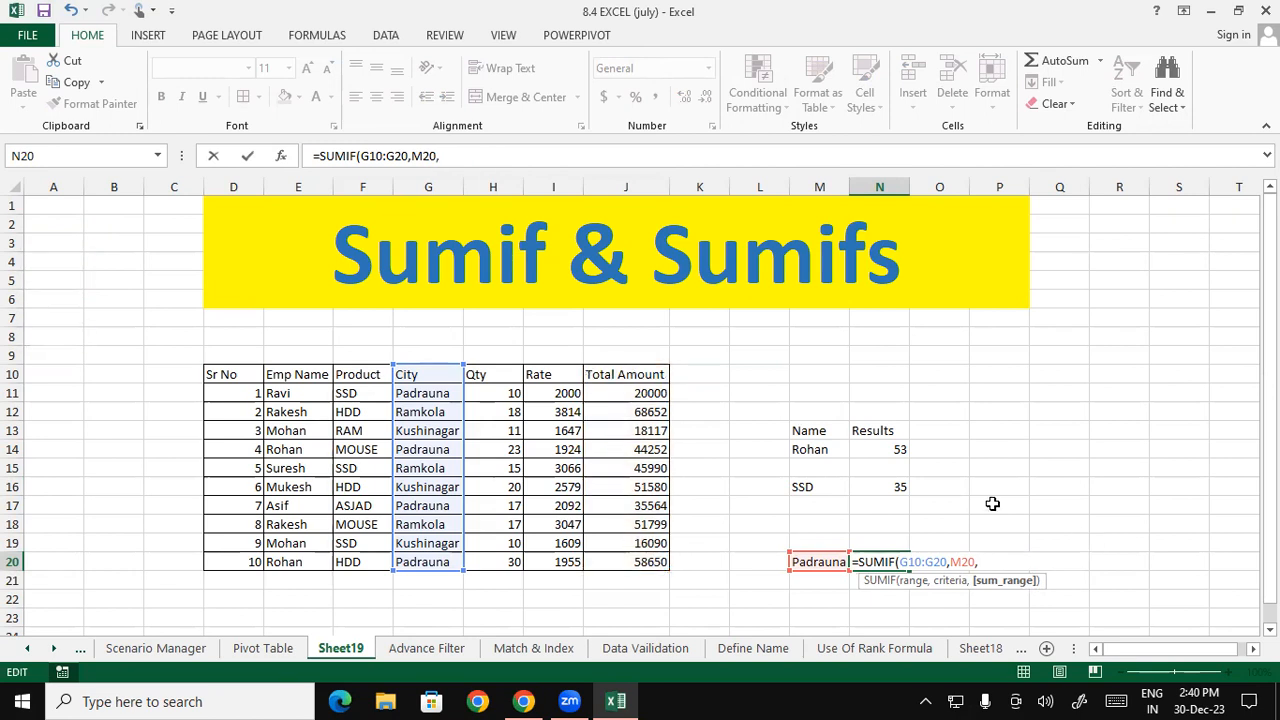
Complete the SUMIF formula in N20 with the Total Amount column J10:J20 as sum range
drag(650, 375, 651, 563)
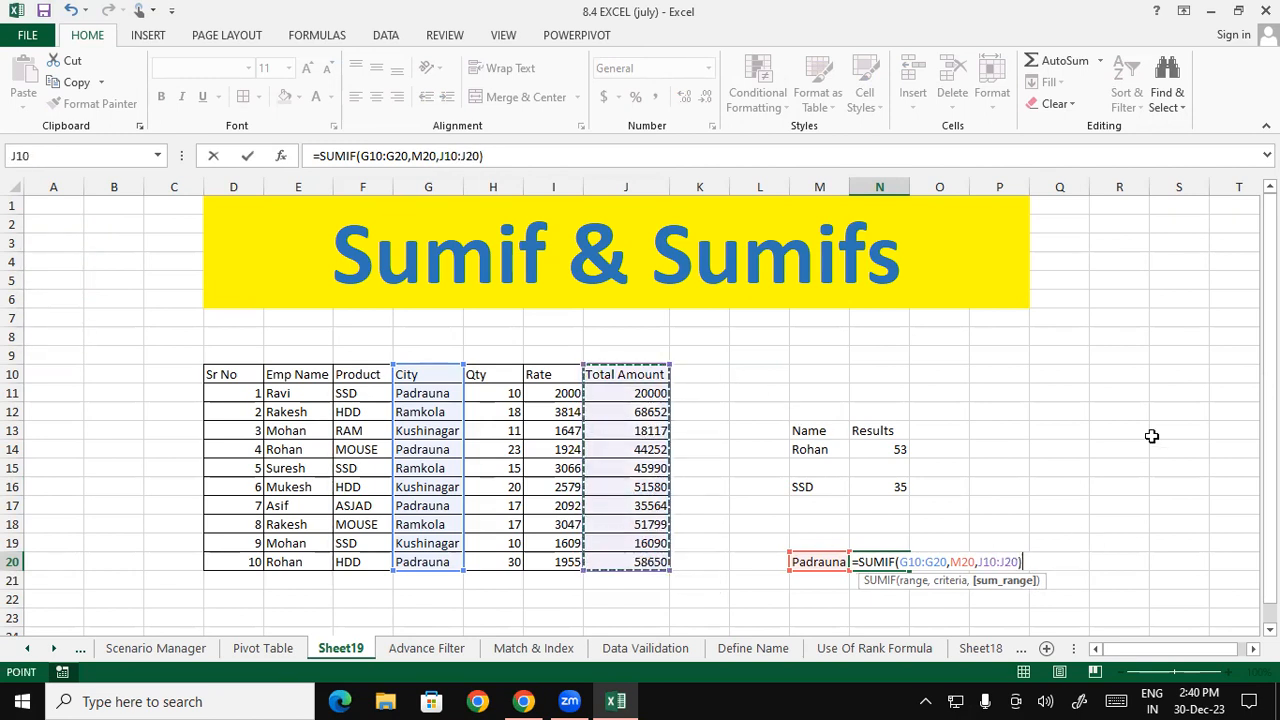
text())
key(Return)
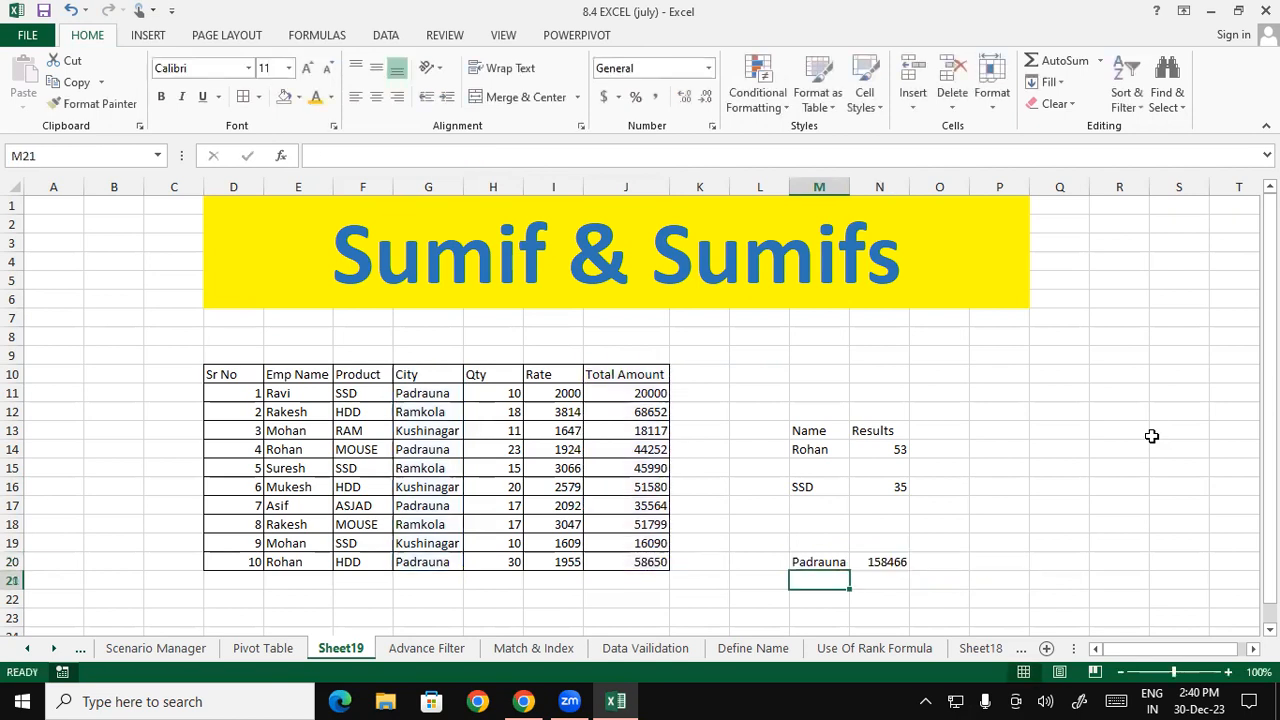
Change the sum range of the SUMIF formula in N20 to the Qty column H10:H20
click(900, 560)
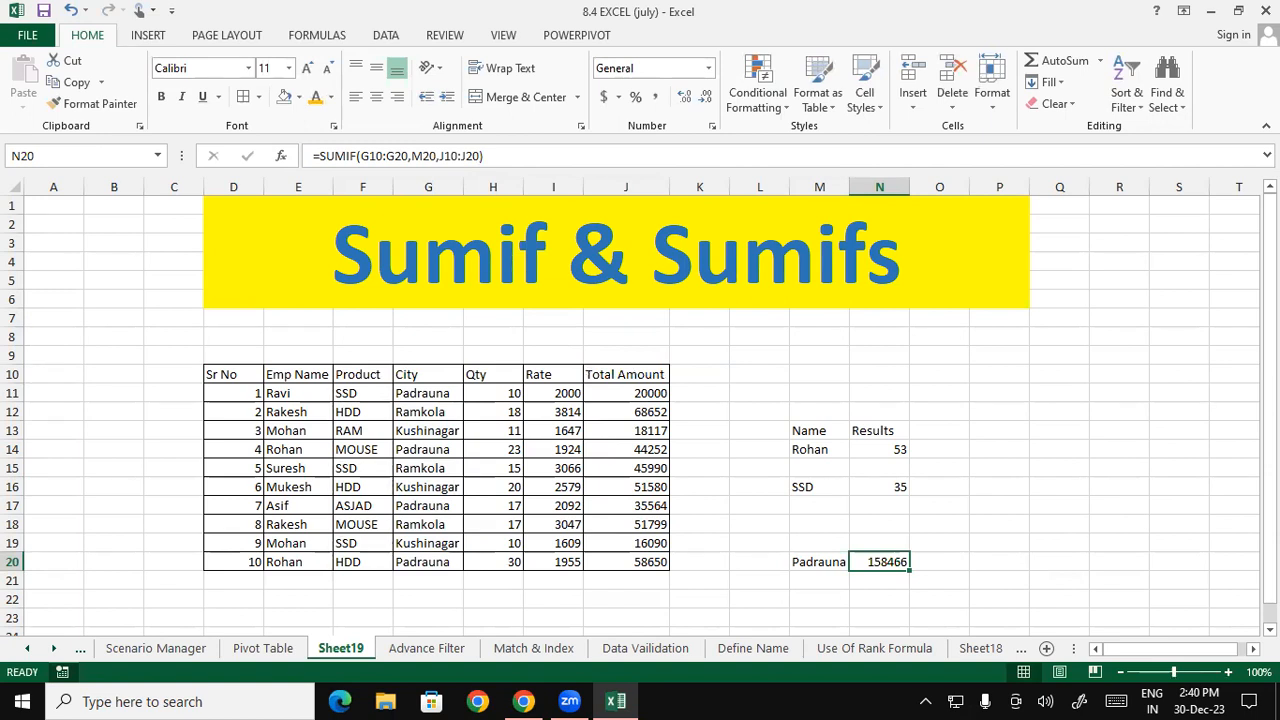
double_click(878, 562)
drag(981, 562, 1019, 562)
drag(492, 372, 503, 560)
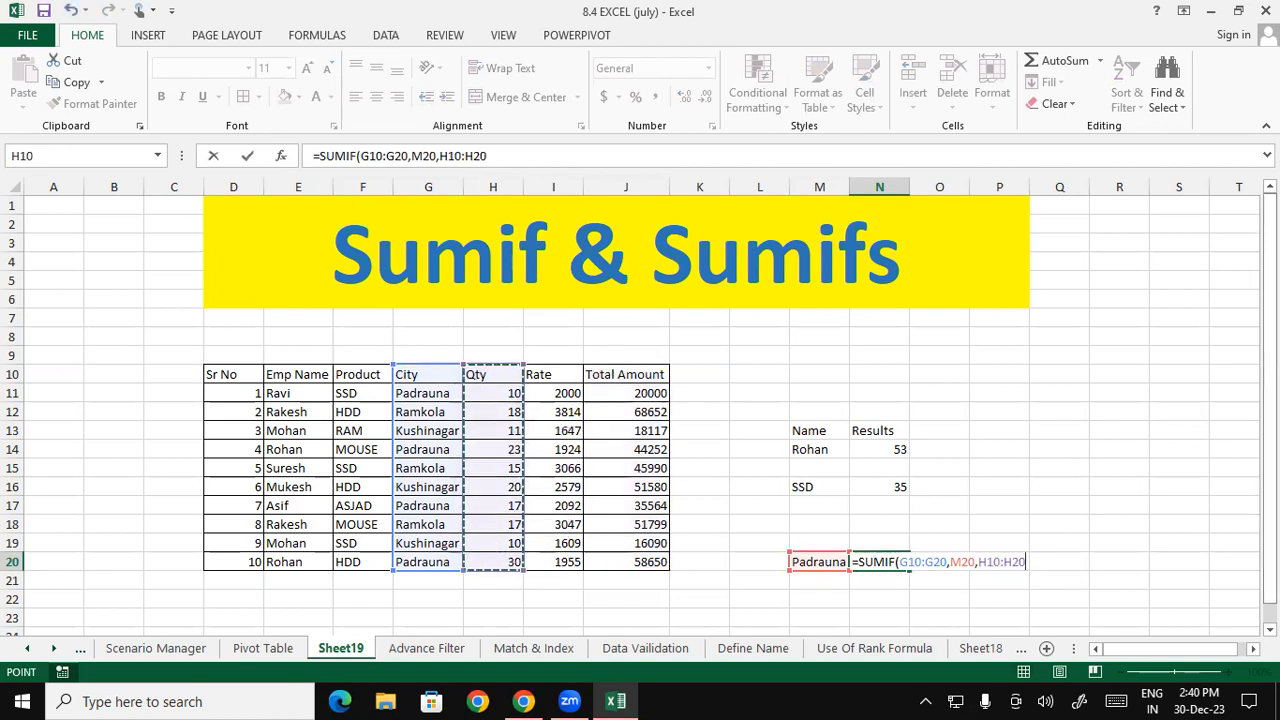
text())
key(Return)
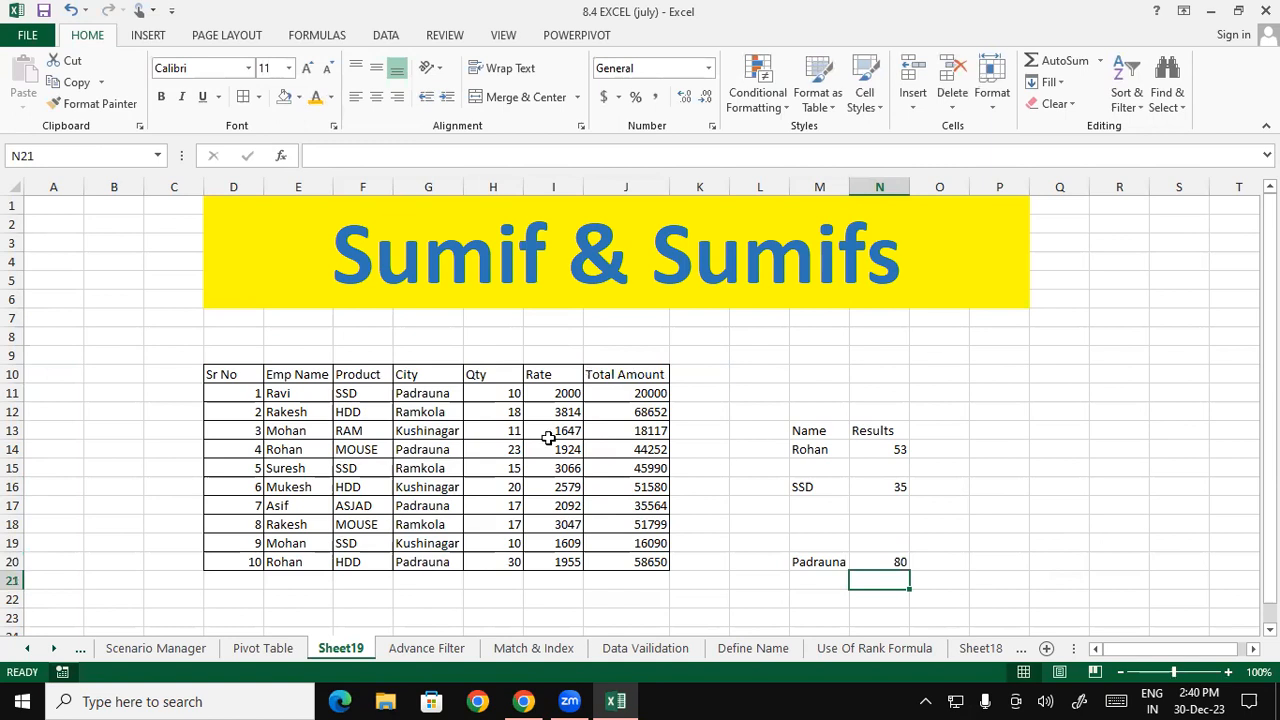
Check the quantities of the Padrauna records in rows 11, 14, 17 and 20 against the total in N20
drag(462, 390, 490, 393)
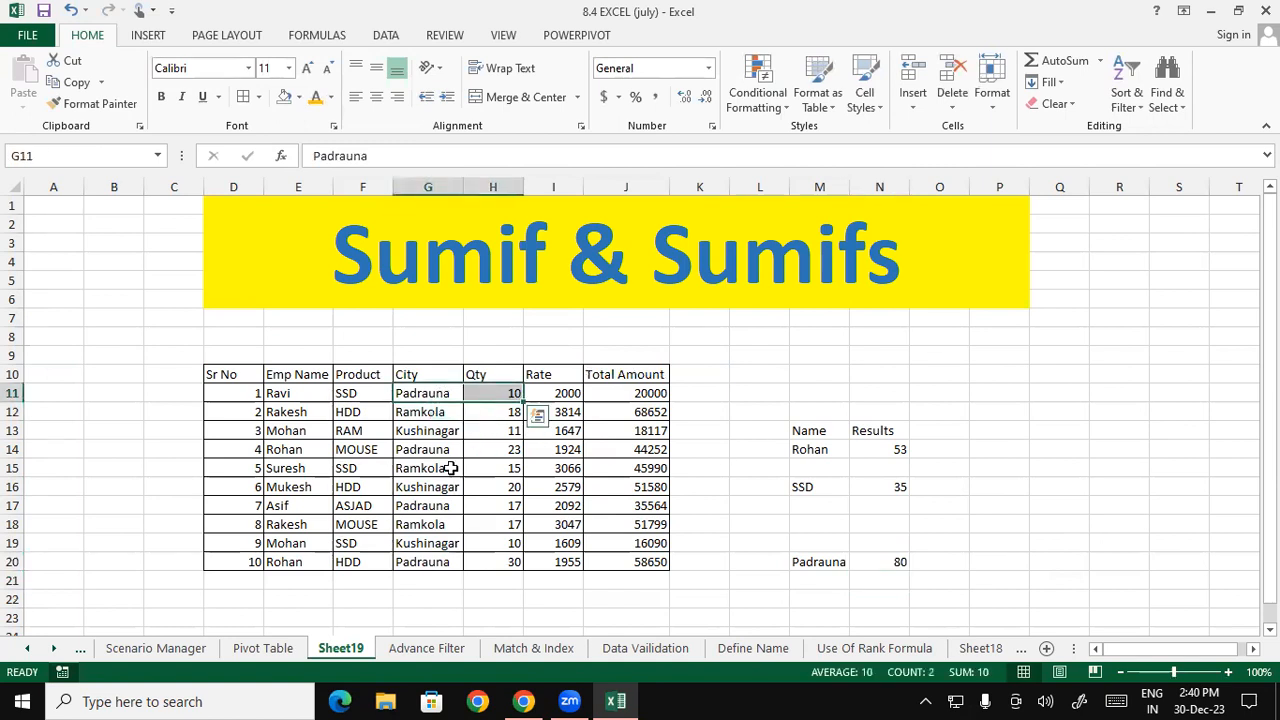
drag(425, 450, 489, 452)
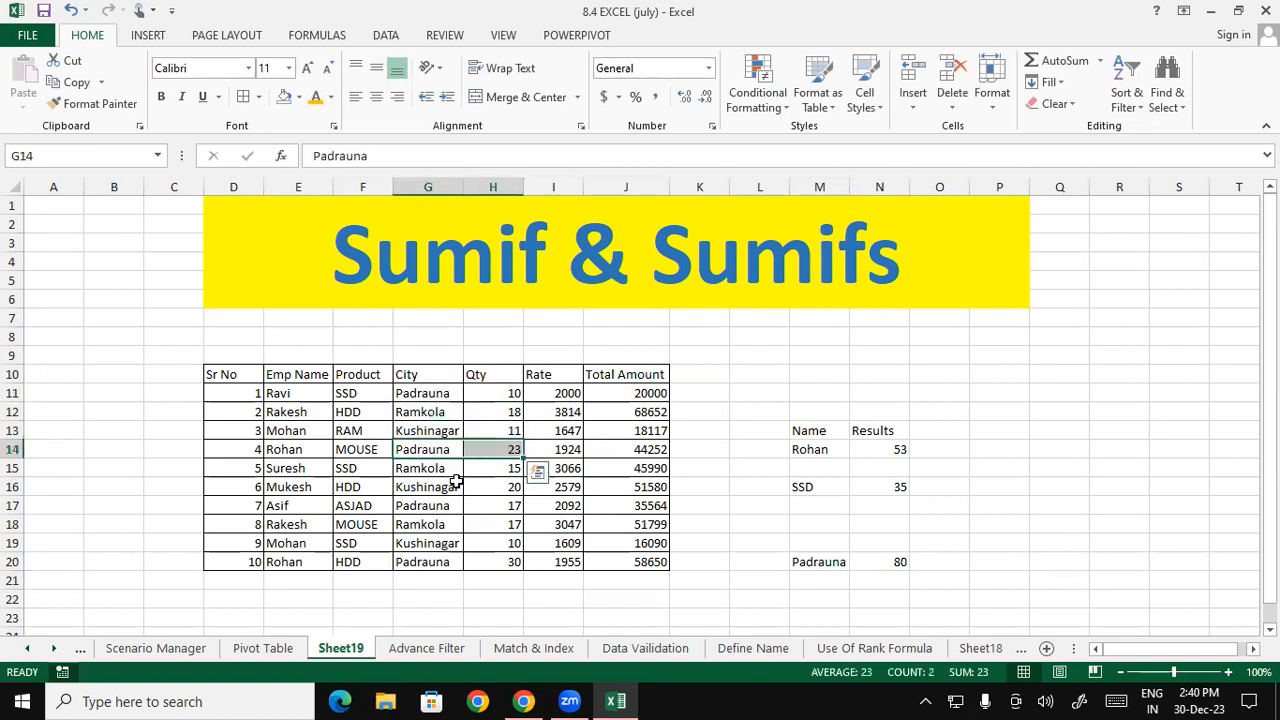
drag(432, 505, 497, 505)
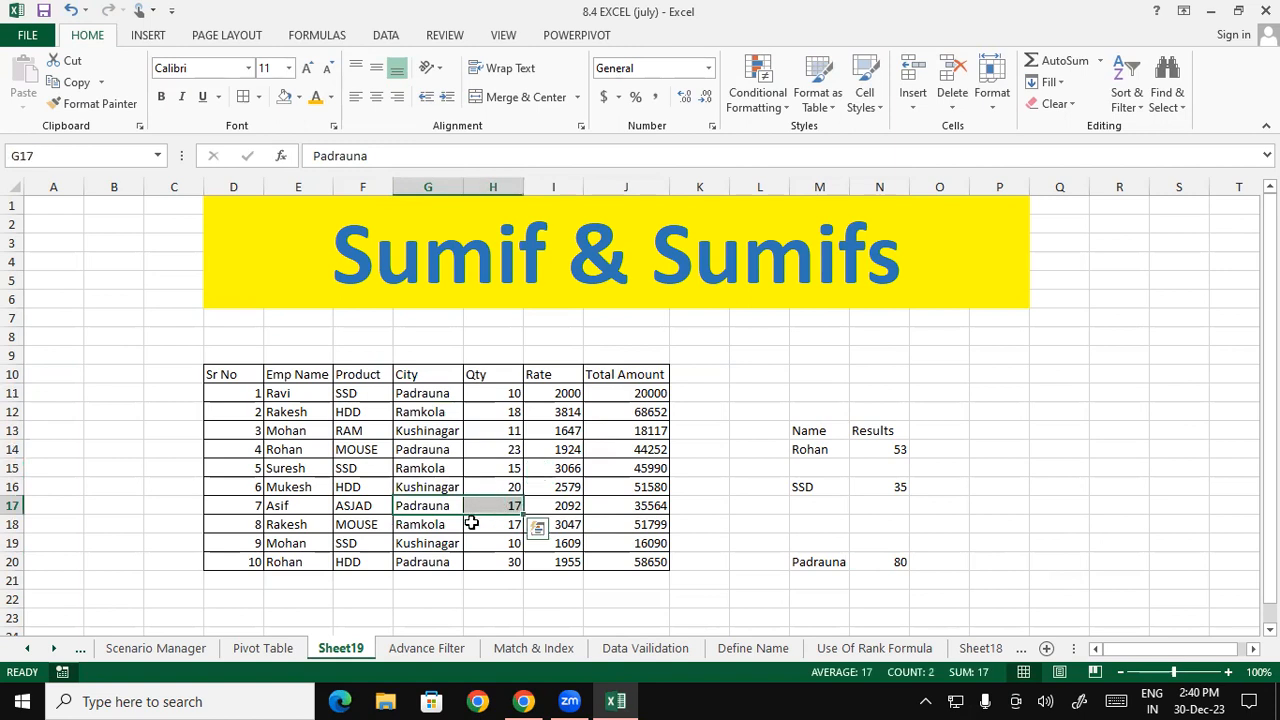
drag(437, 562, 500, 563)
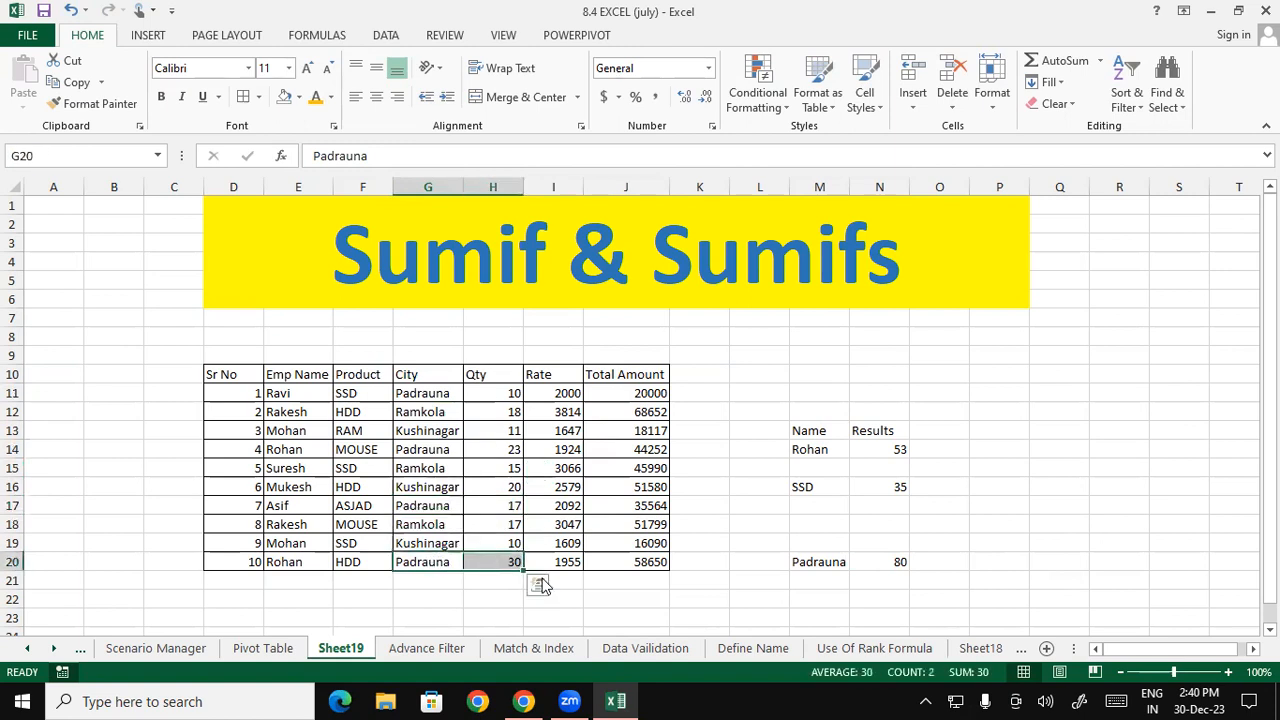
drag(891, 565, 795, 562)
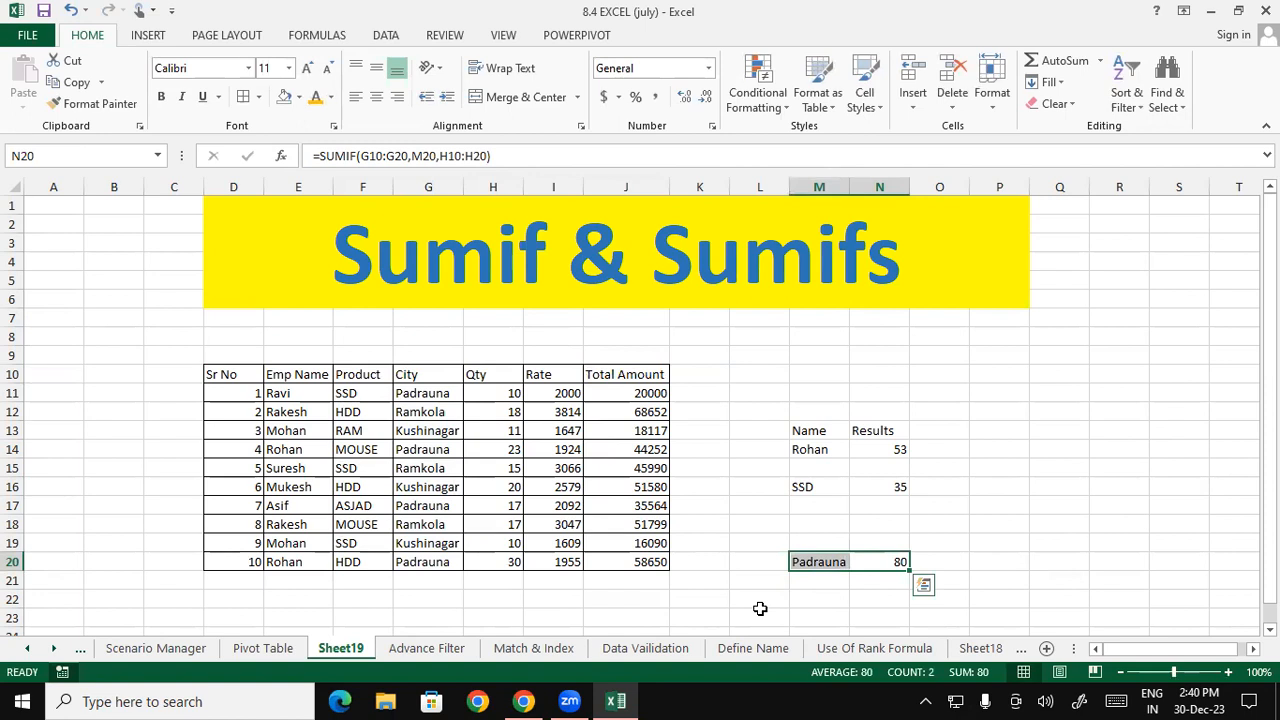
click(760, 615)
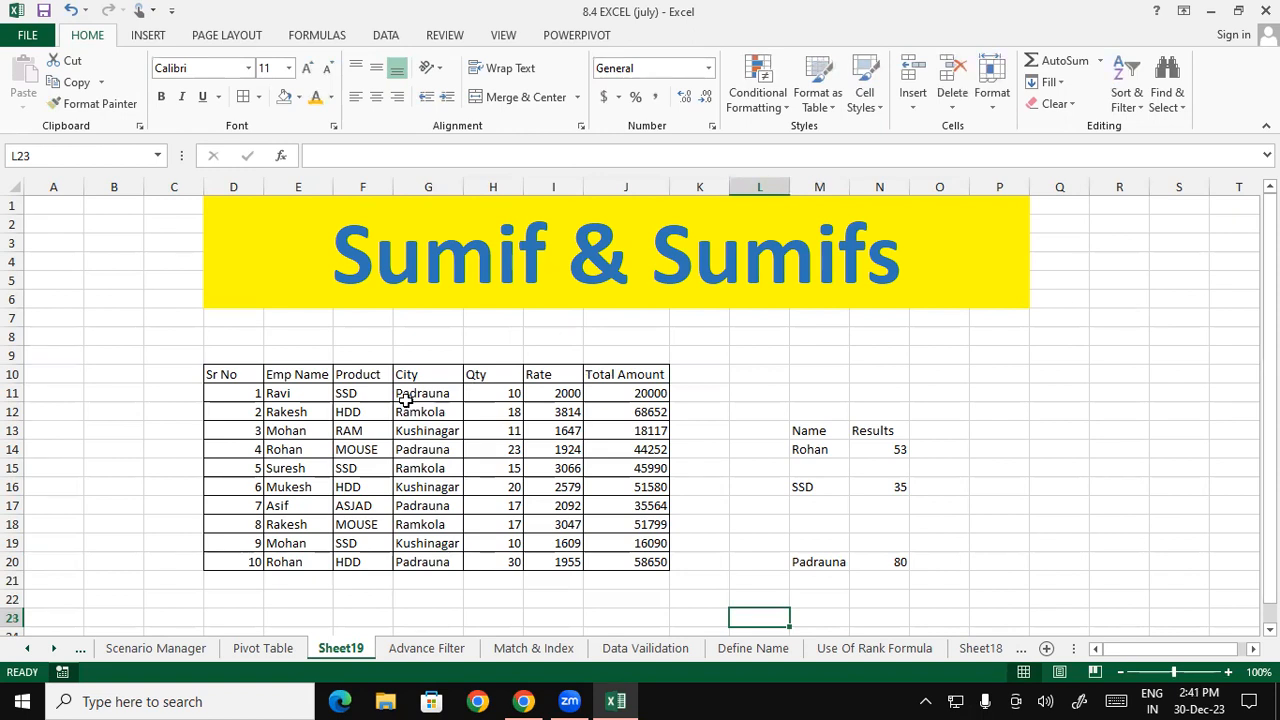
Compare the employee name, product and city in rows 14 and 20, marking the records with red pen strokes
click(323, 449)
drag(323, 449, 427, 449)
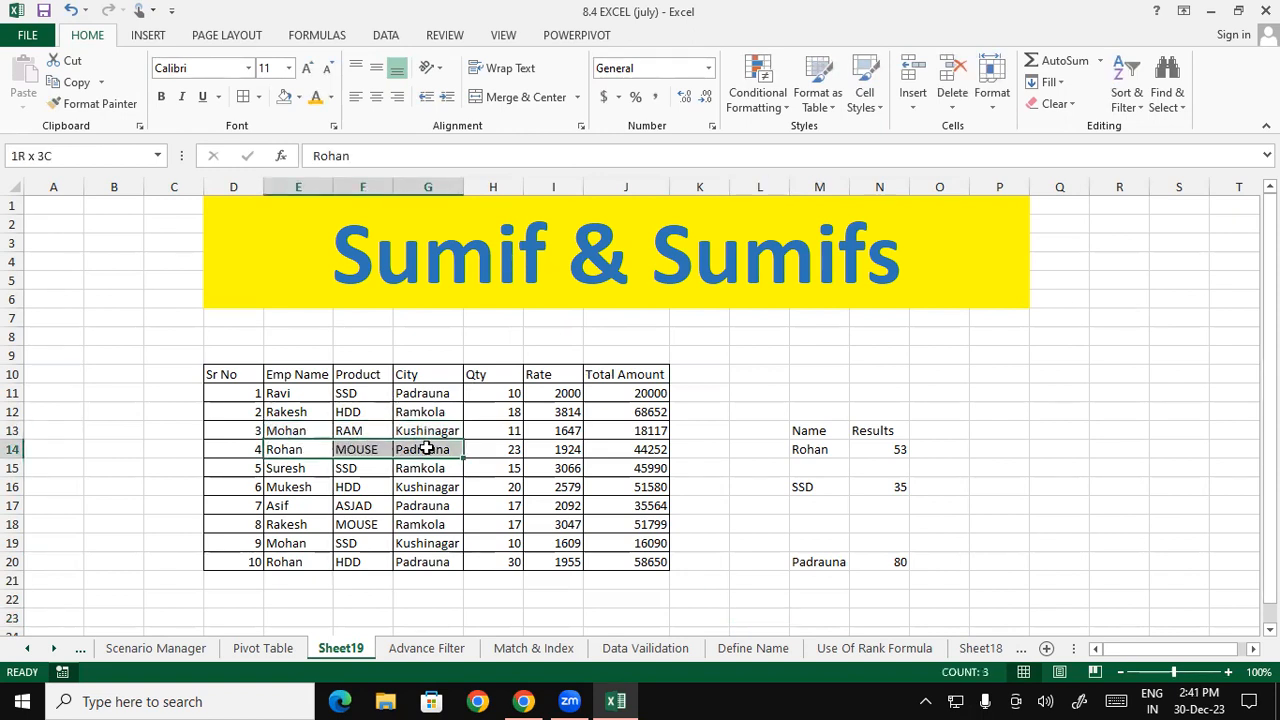
drag(297, 562, 411, 561)
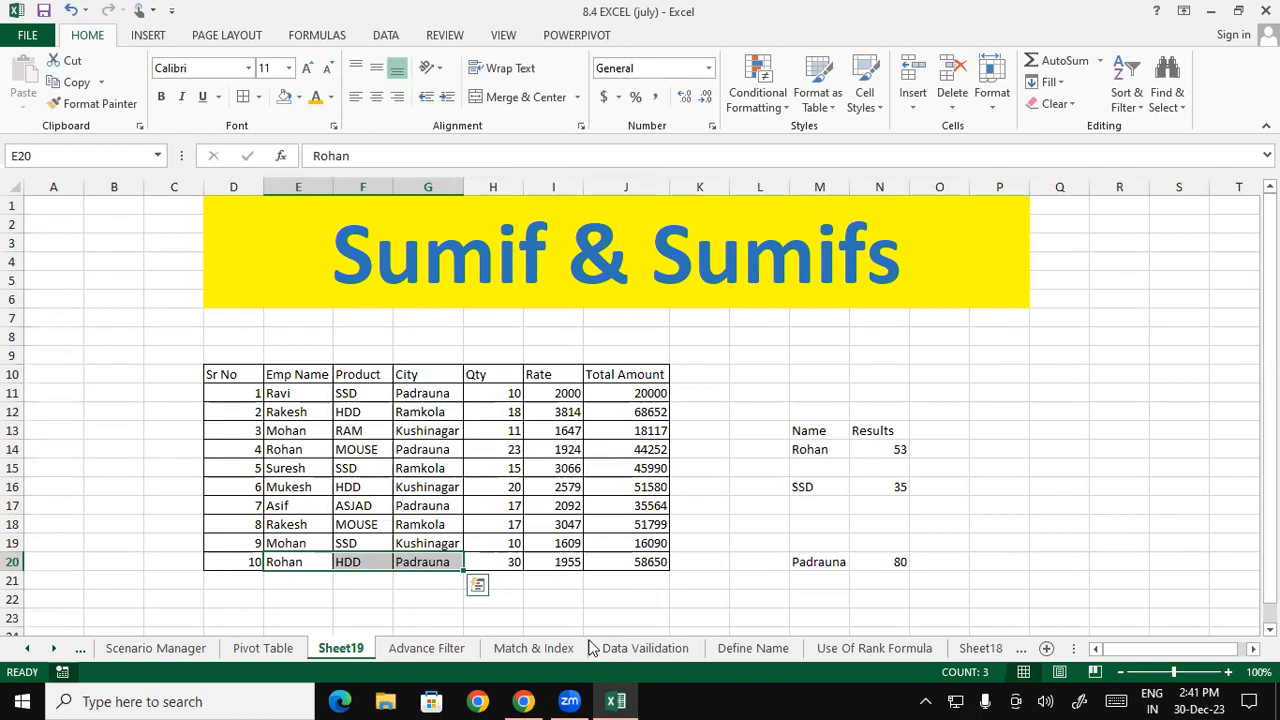
mouse_move(309, 451)
mouse_down()
mouse_move(400, 456)
mouse_move(389, 463)
mouse_up()
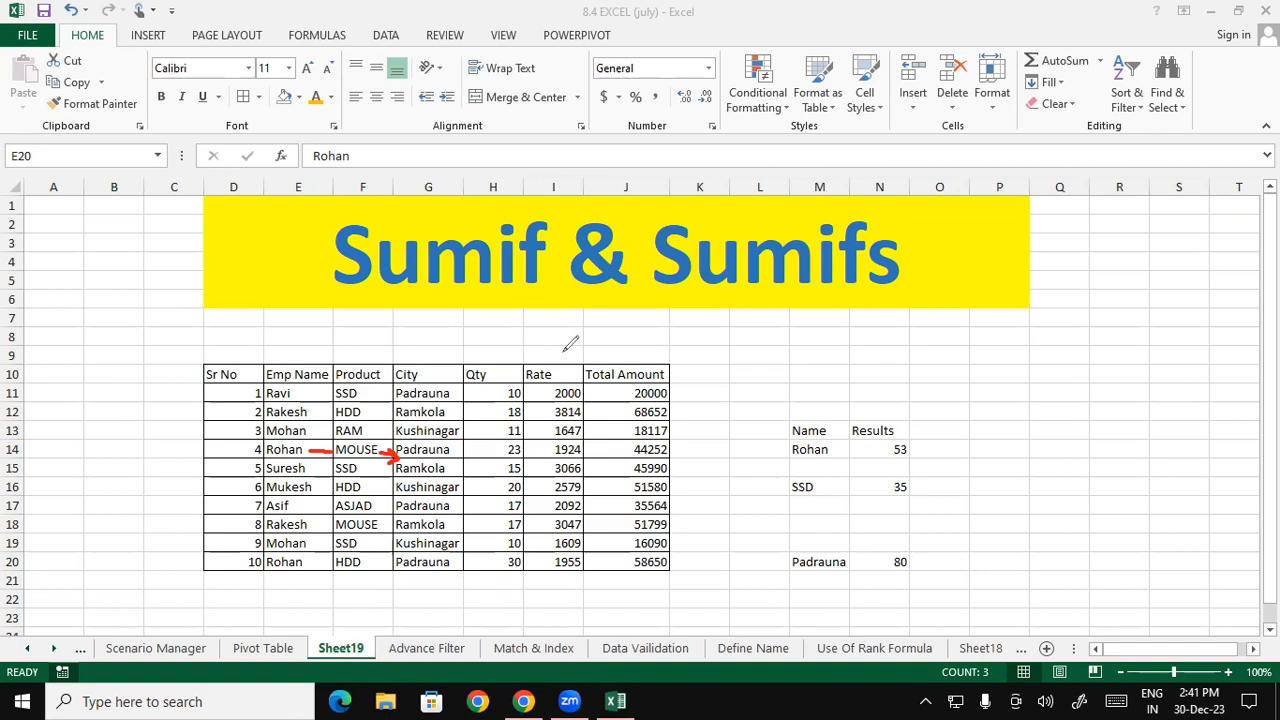
mouse_move(336, 574)
mouse_down()
mouse_move(382, 580)
mouse_move(369, 592)
mouse_up()
Apply all borders to the SUMIF criteria and results block L13:N20
drag(770, 432, 900, 560)
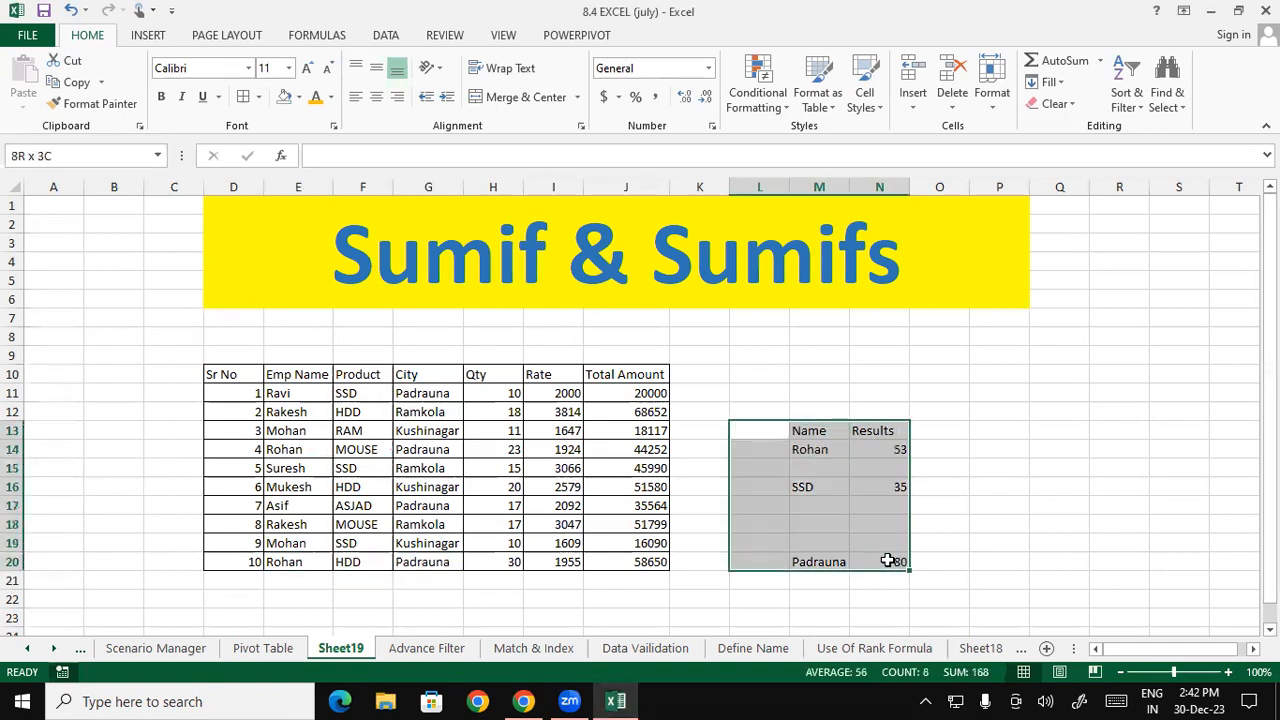
click(243, 96)
click(1073, 429)
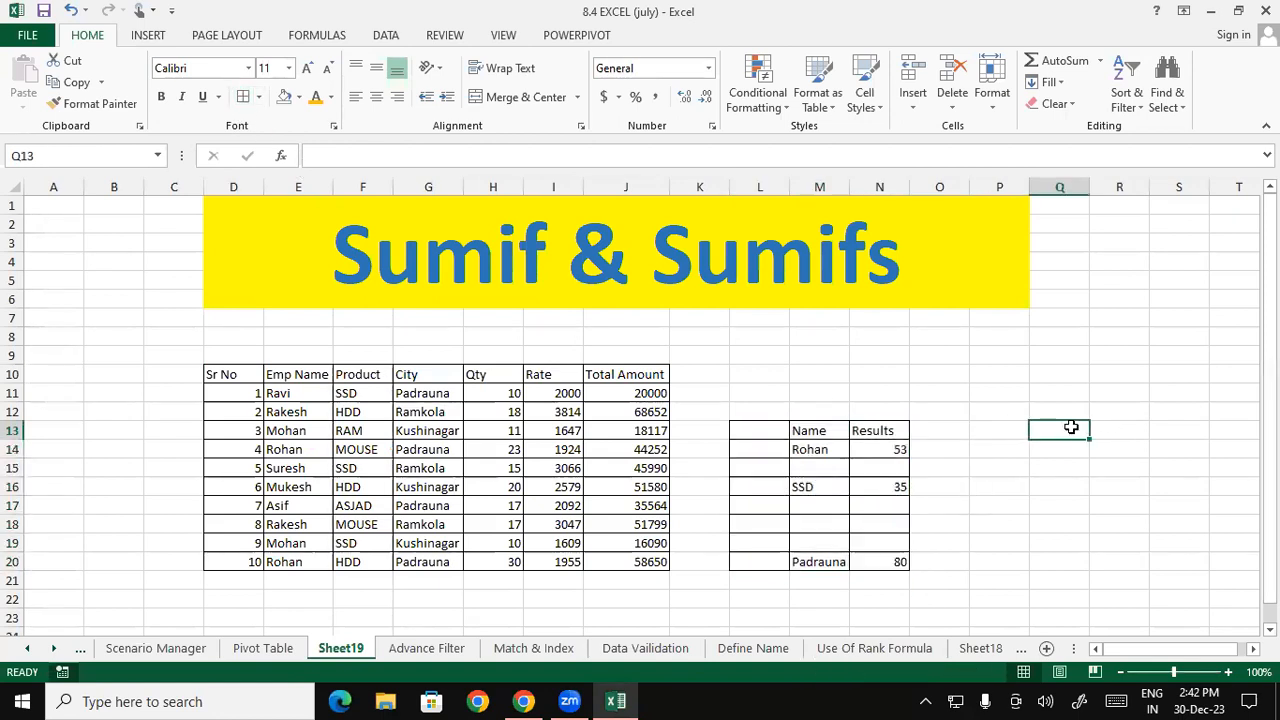
Copy the Emp Name, Product and City headings from the sales table to P13:R13
drag(310, 374, 424, 374)
key(ctrl+c)
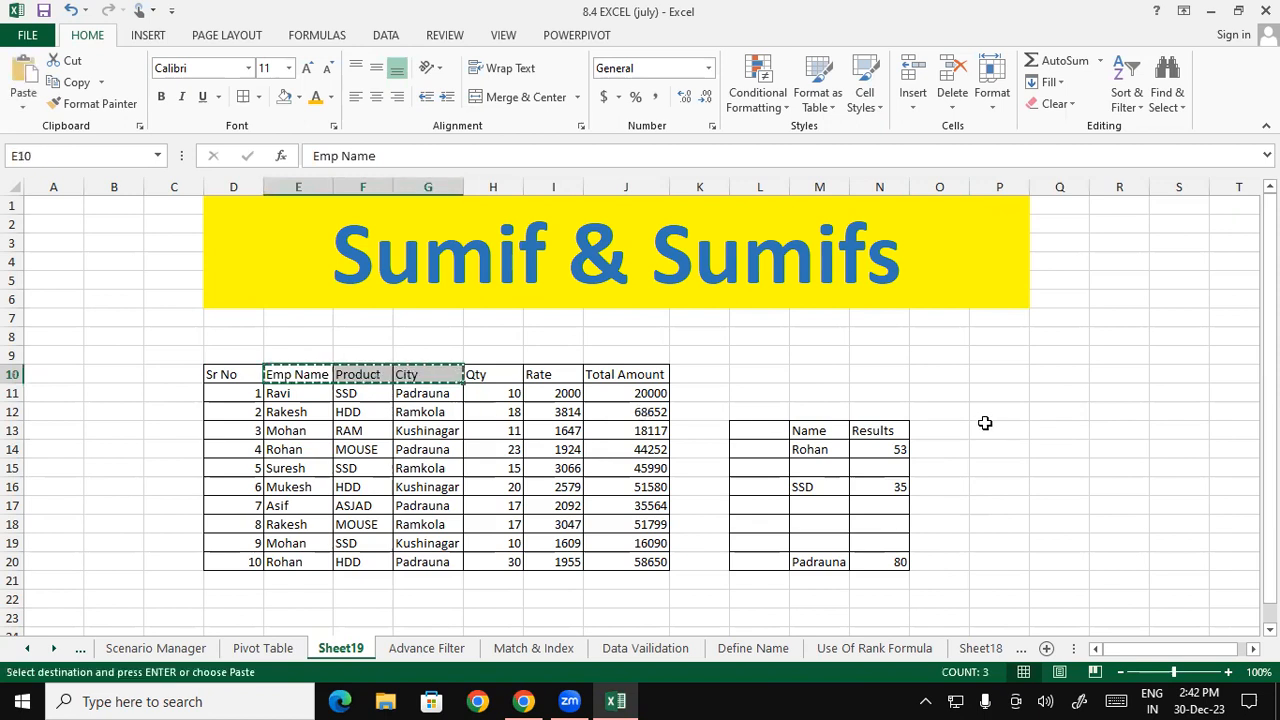
click(985, 423)
key(ctrl+v)
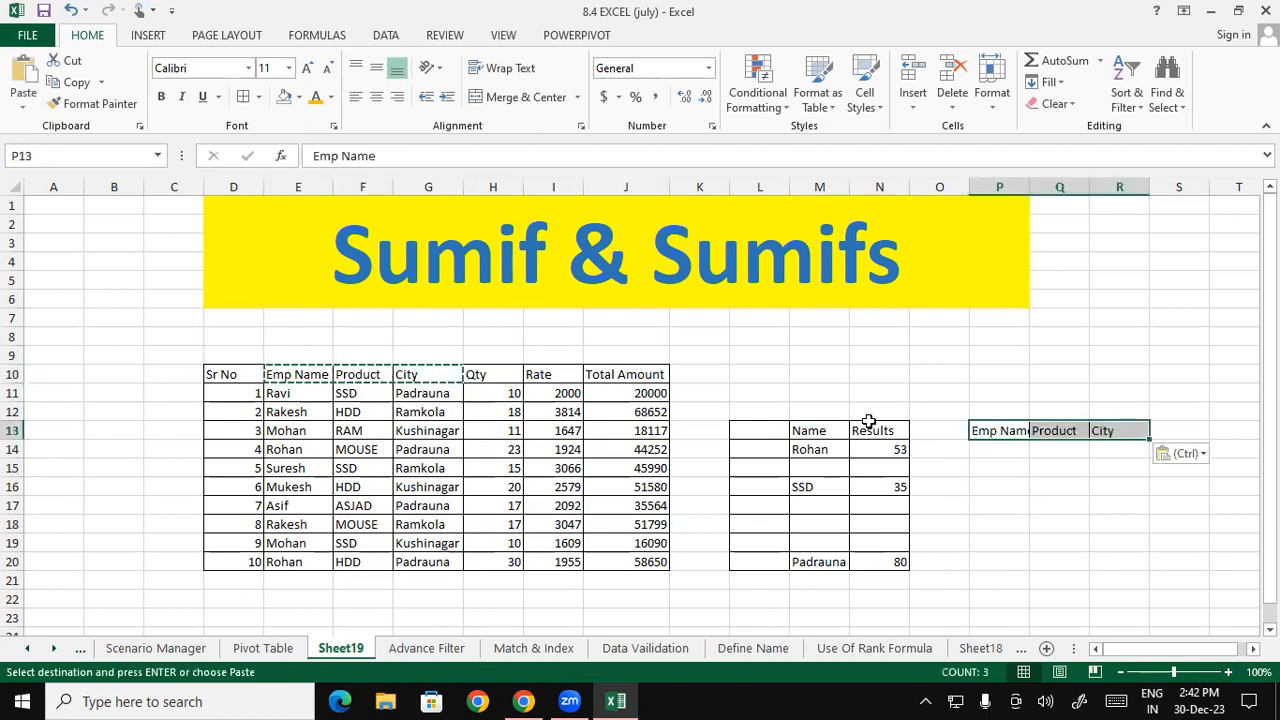
Copy the Results heading from N13 to S13, beside the City heading
click(886, 434)
mouse_move(887, 438)
mouse_down()
mouse_move(940, 432)
mouse_move(887, 423)
mouse_up()
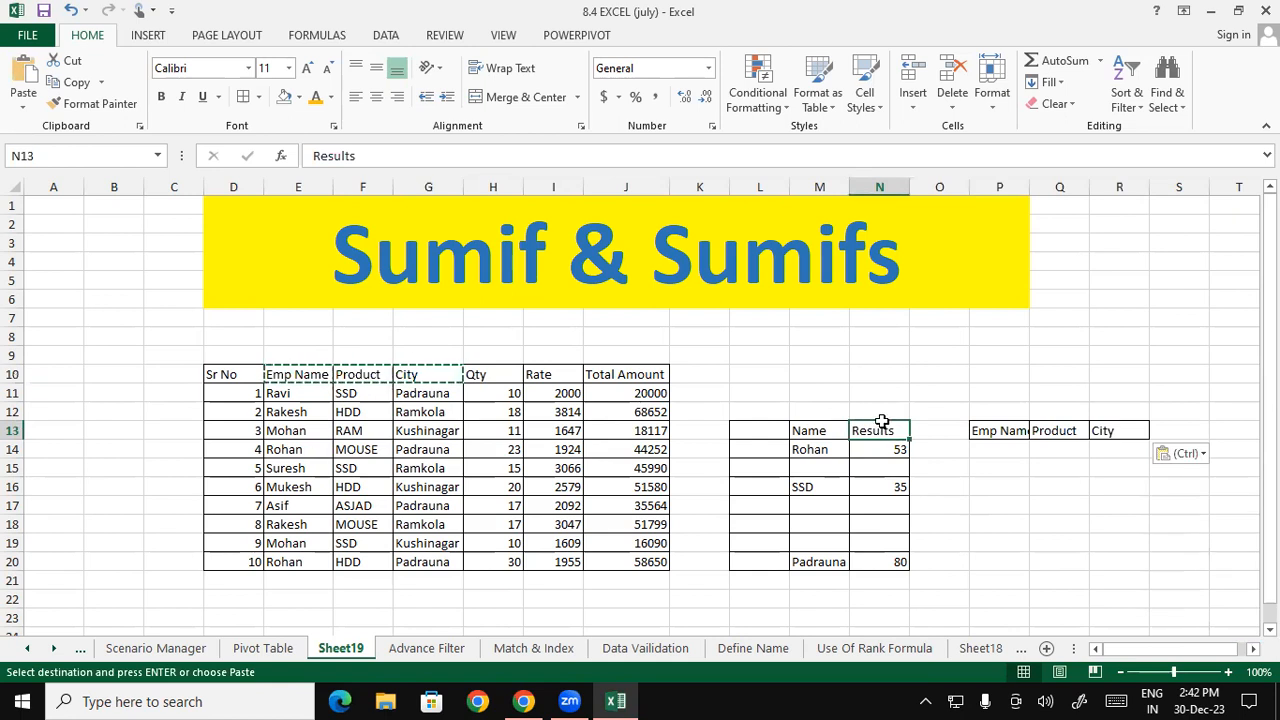
key(ctrl)
key(ctrl)
key(ctrl+c)
click(1158, 431)
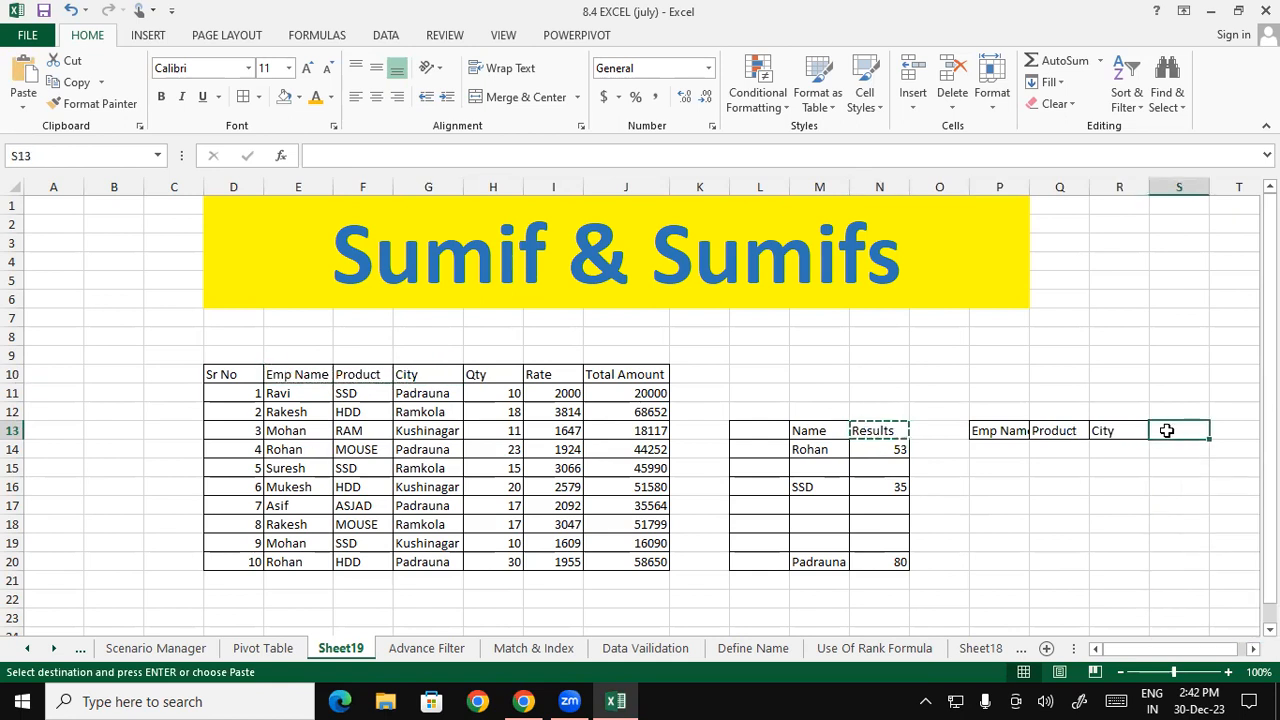
key(ctrl+v)
key(Escape)
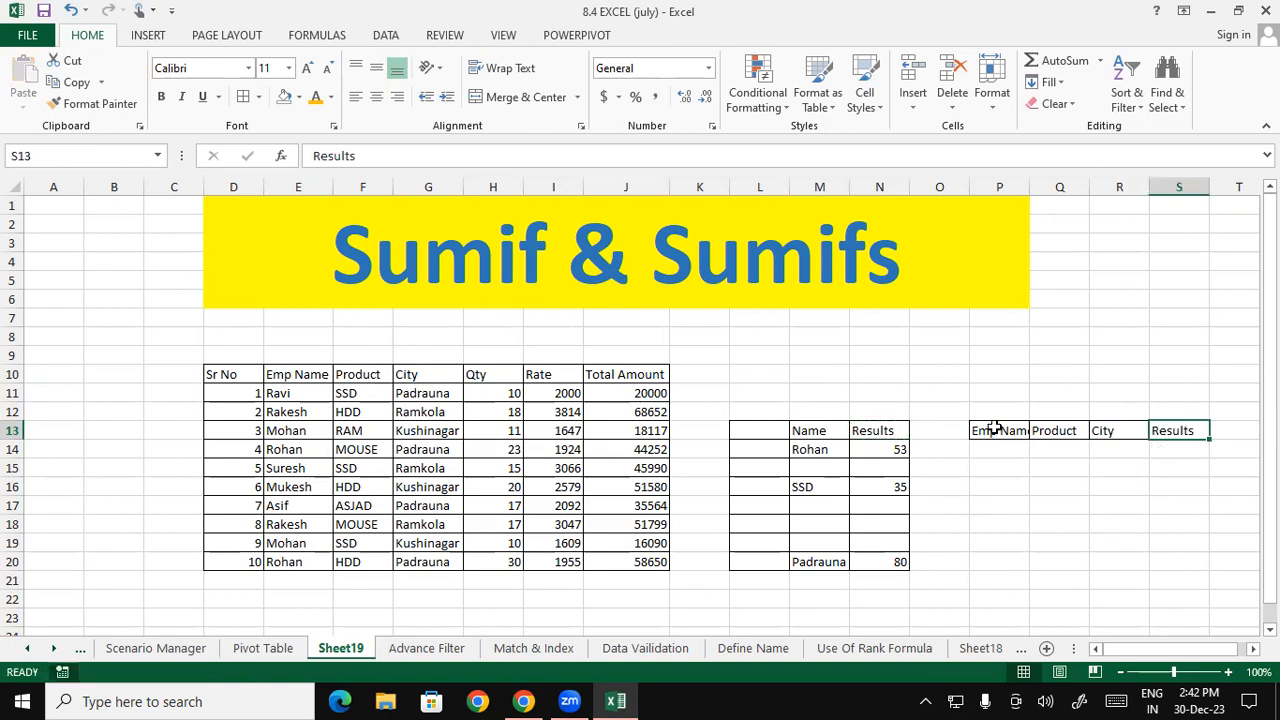
Copy the employee name, product and city from sales row 20 to P14:R14, and fit column P's width to its contents
click(994, 430)
click(1059, 187)
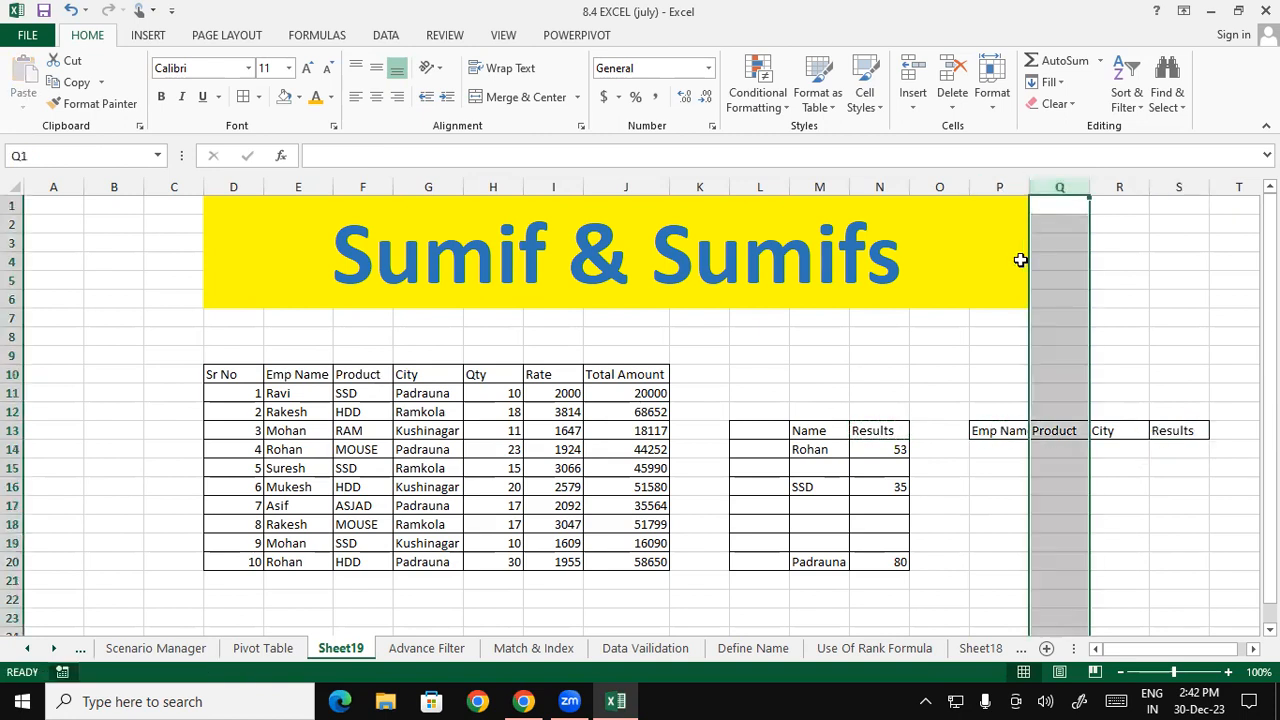
click(1002, 446)
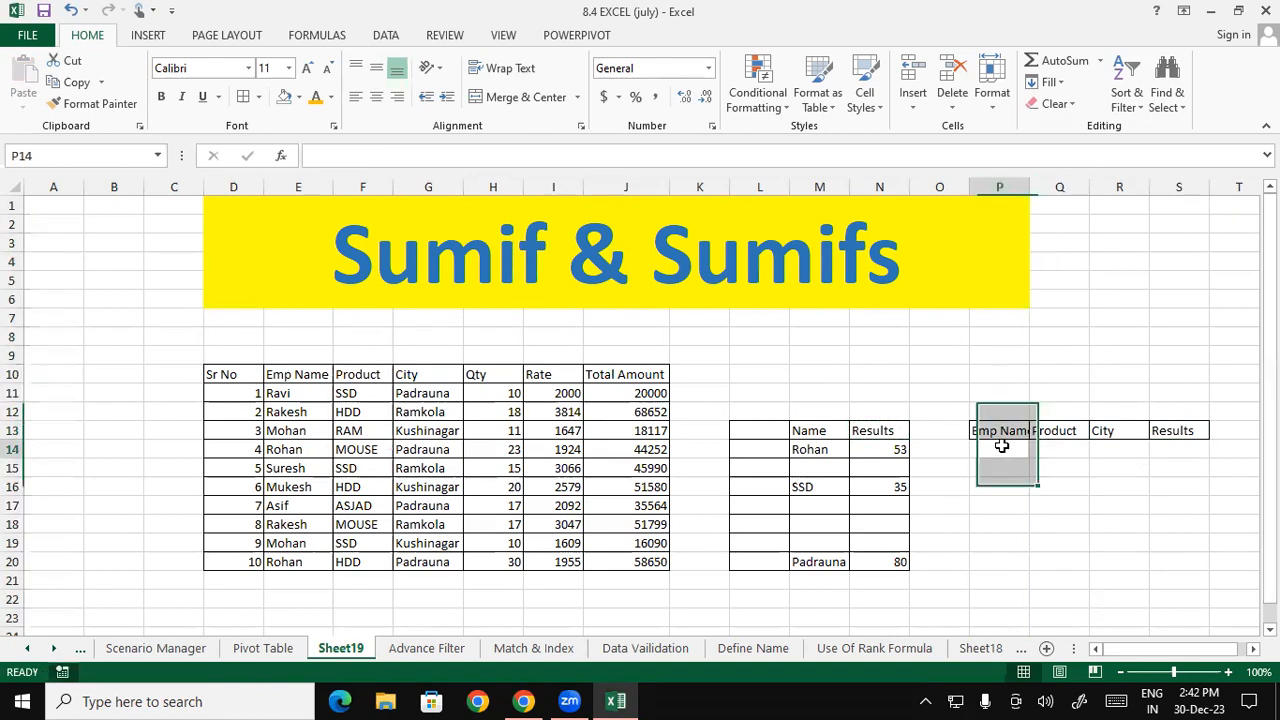
click(300, 562)
drag(358, 563, 414, 557)
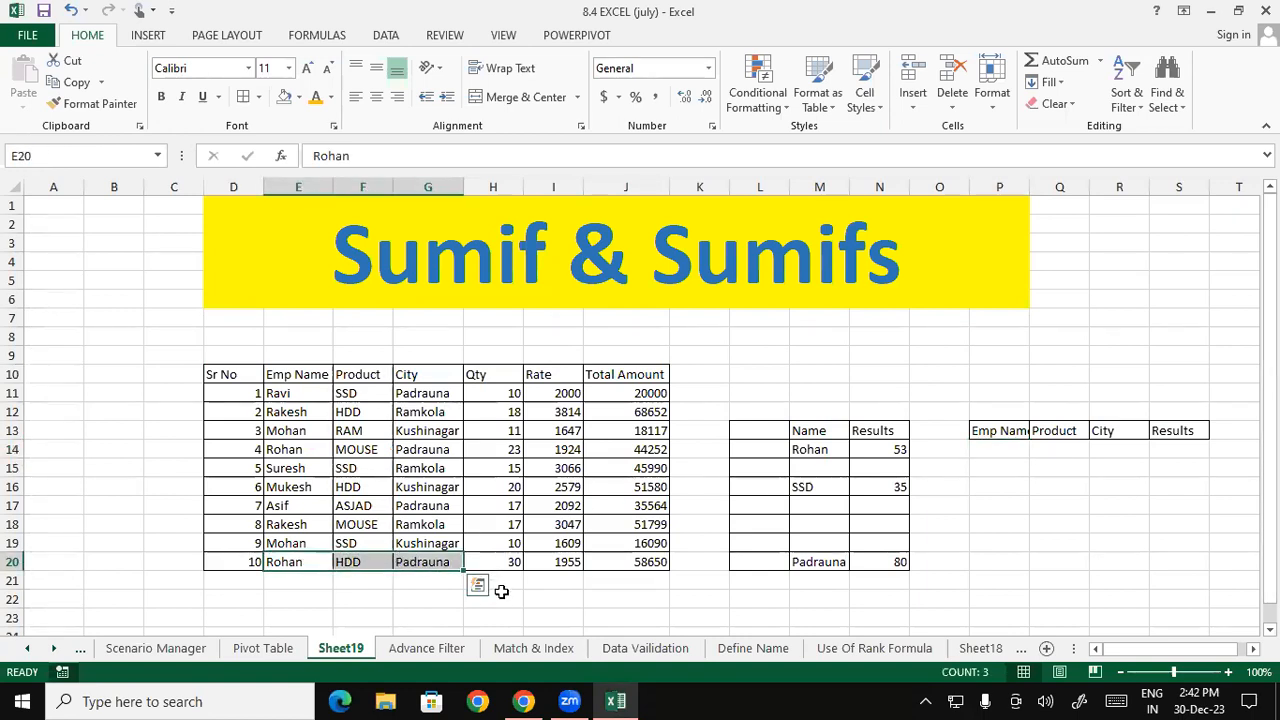
key(ctrl+c)
click(1018, 445)
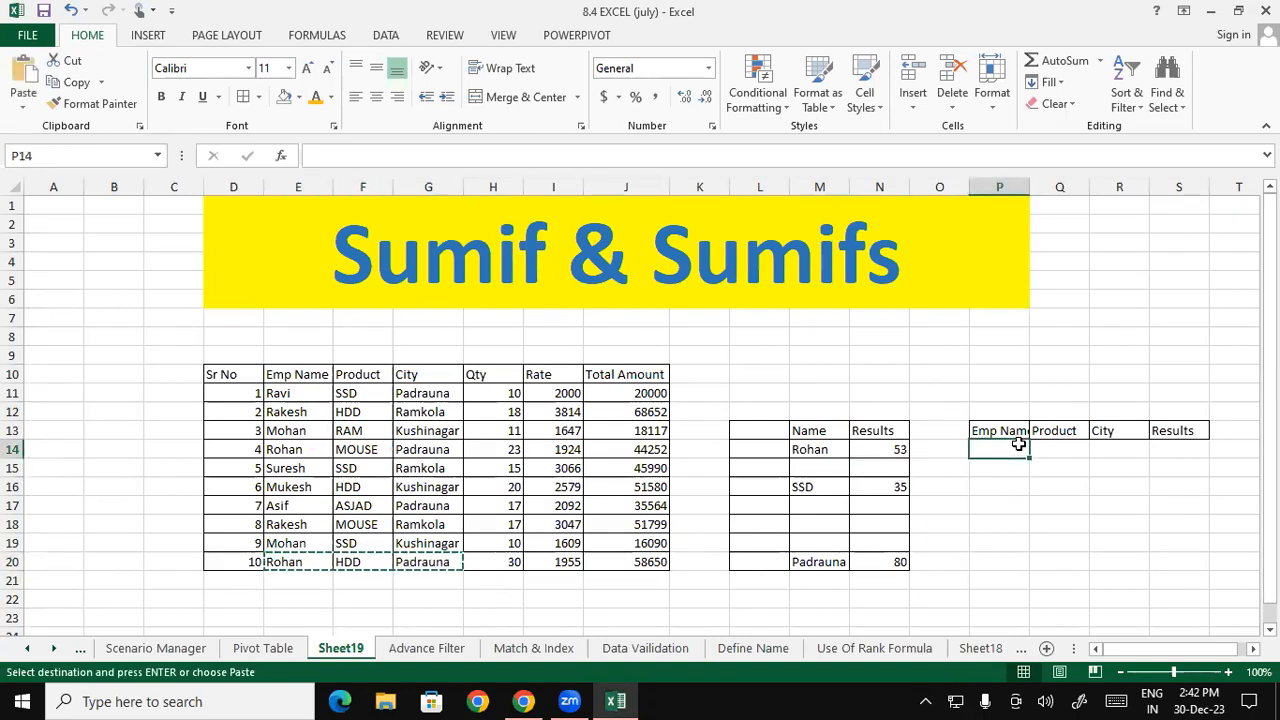
key(ctrl+v)
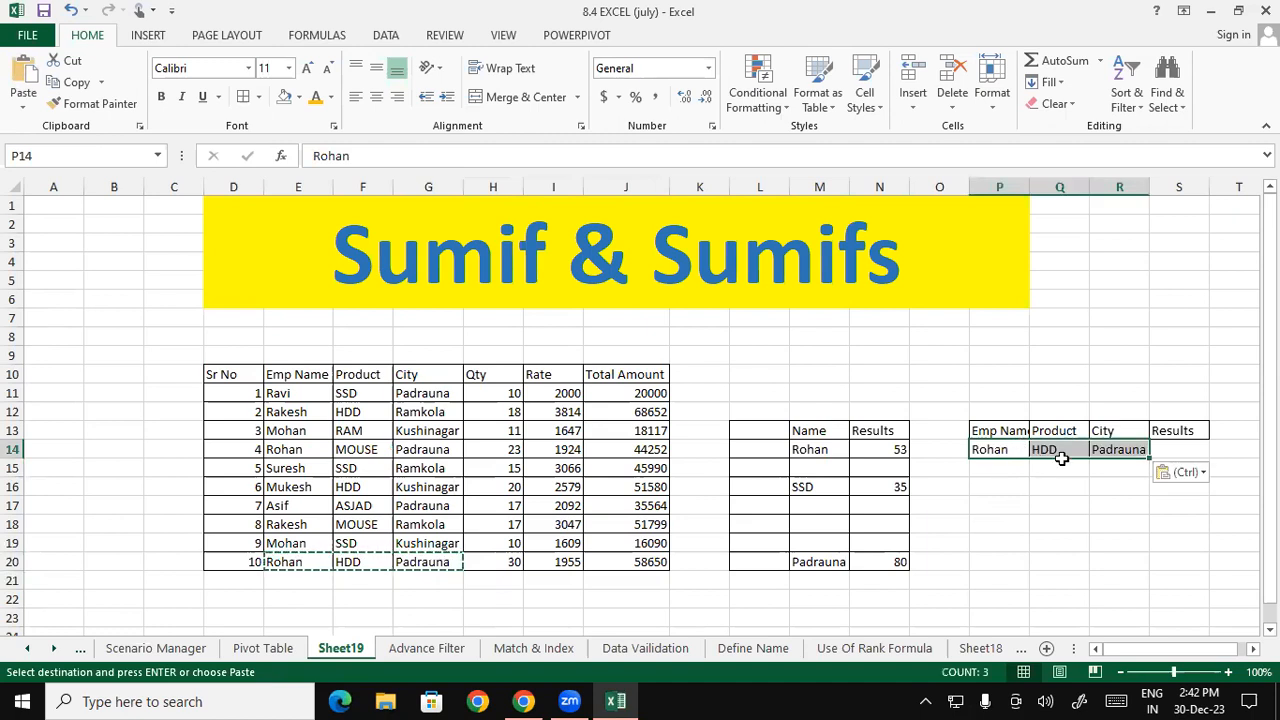
double_click(1030, 187)
Start a SUMIFS formula in S14 with the Qty column H10:H20 as the sum range
click(1190, 451)
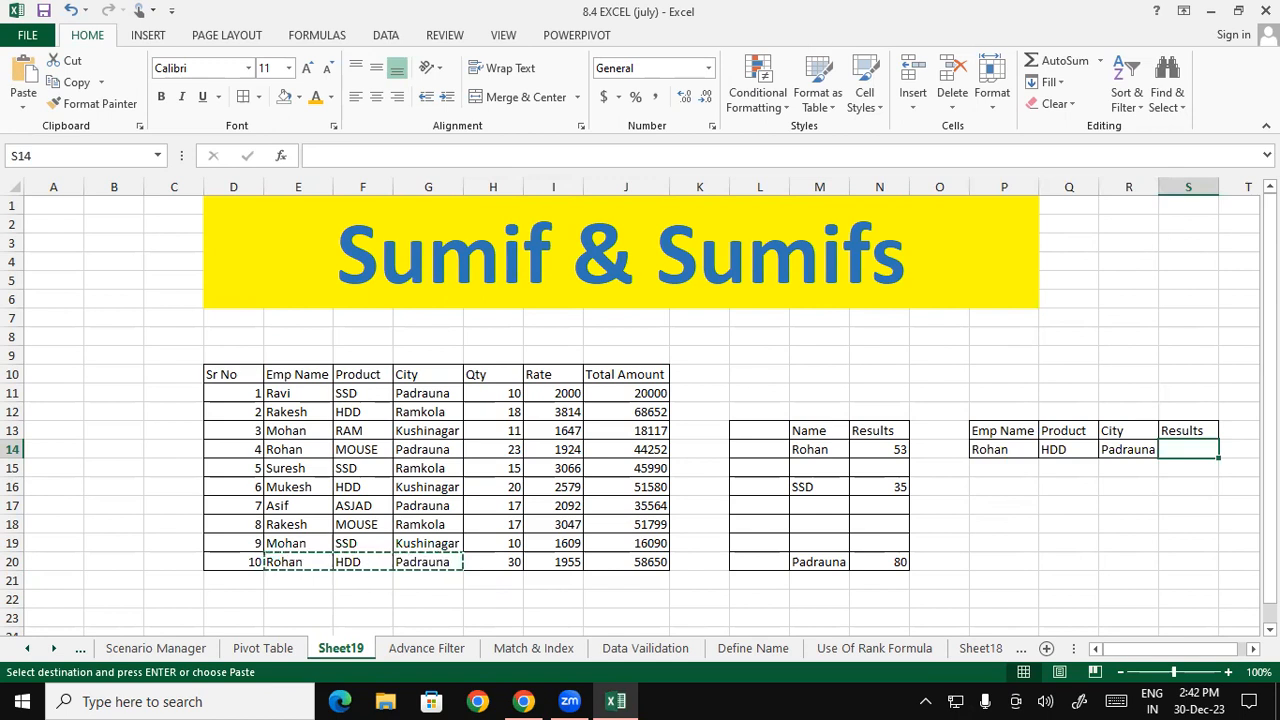
text(=s)
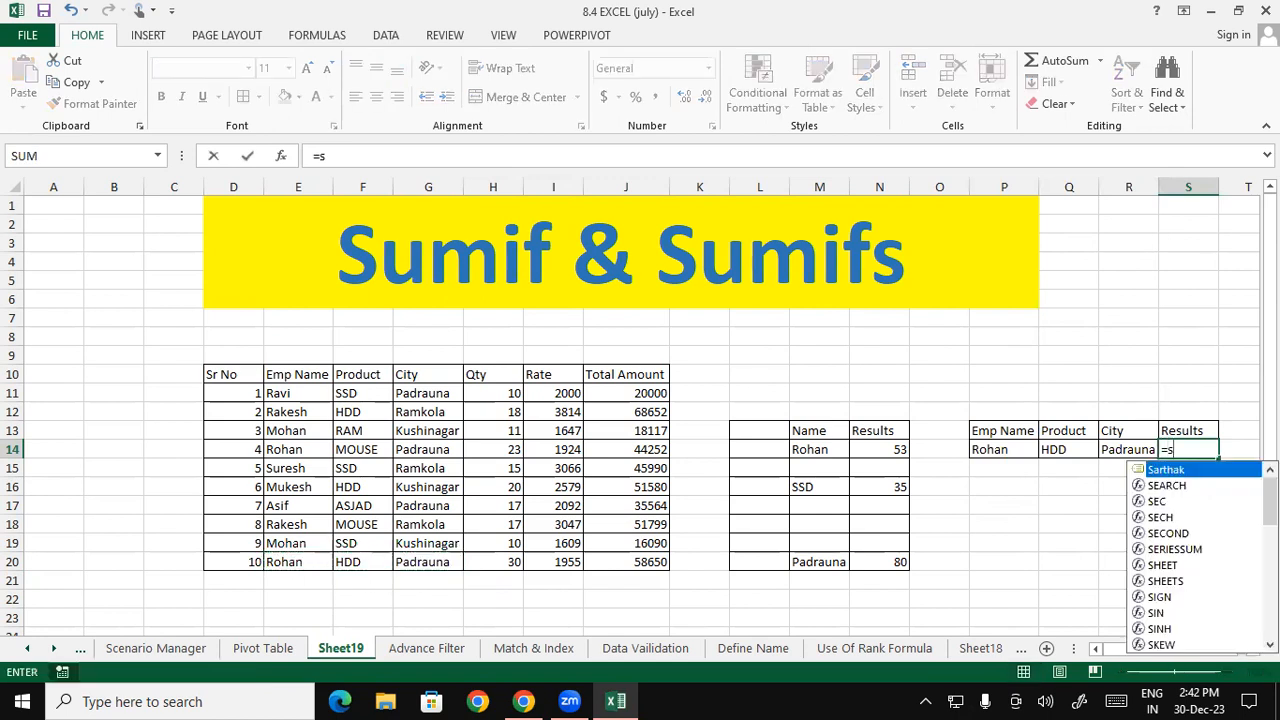
text(um)
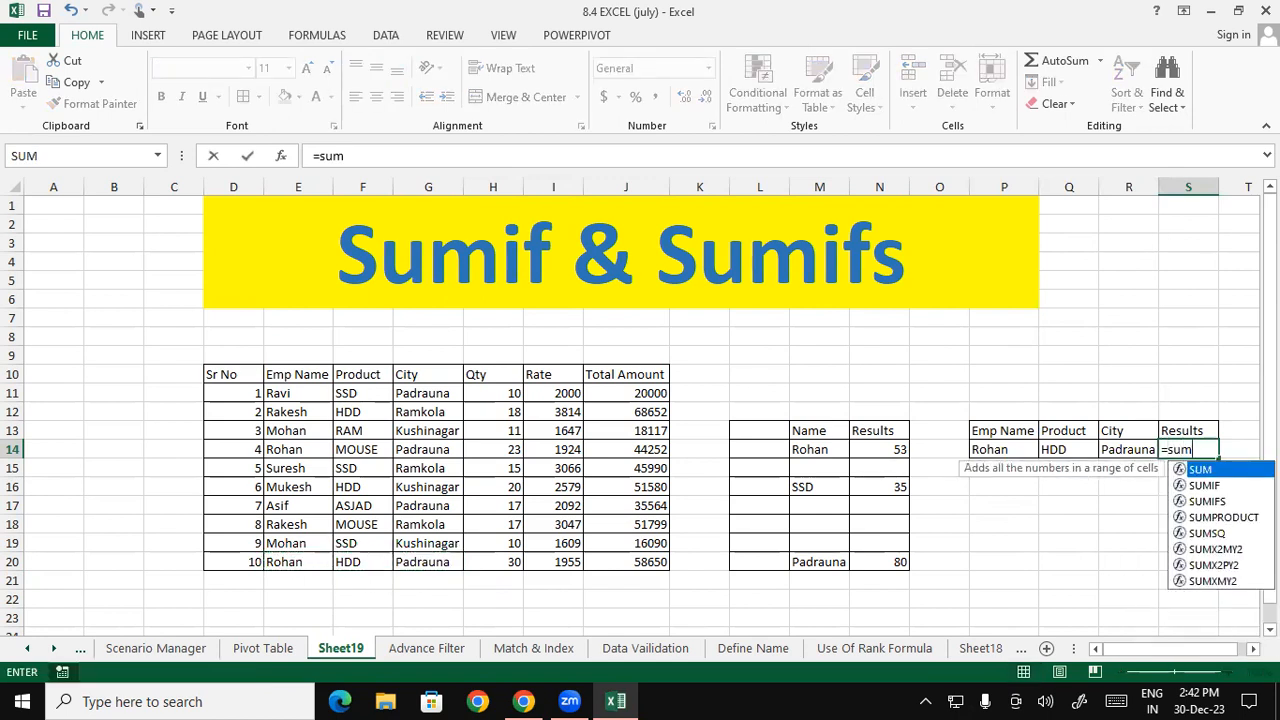
text(if)
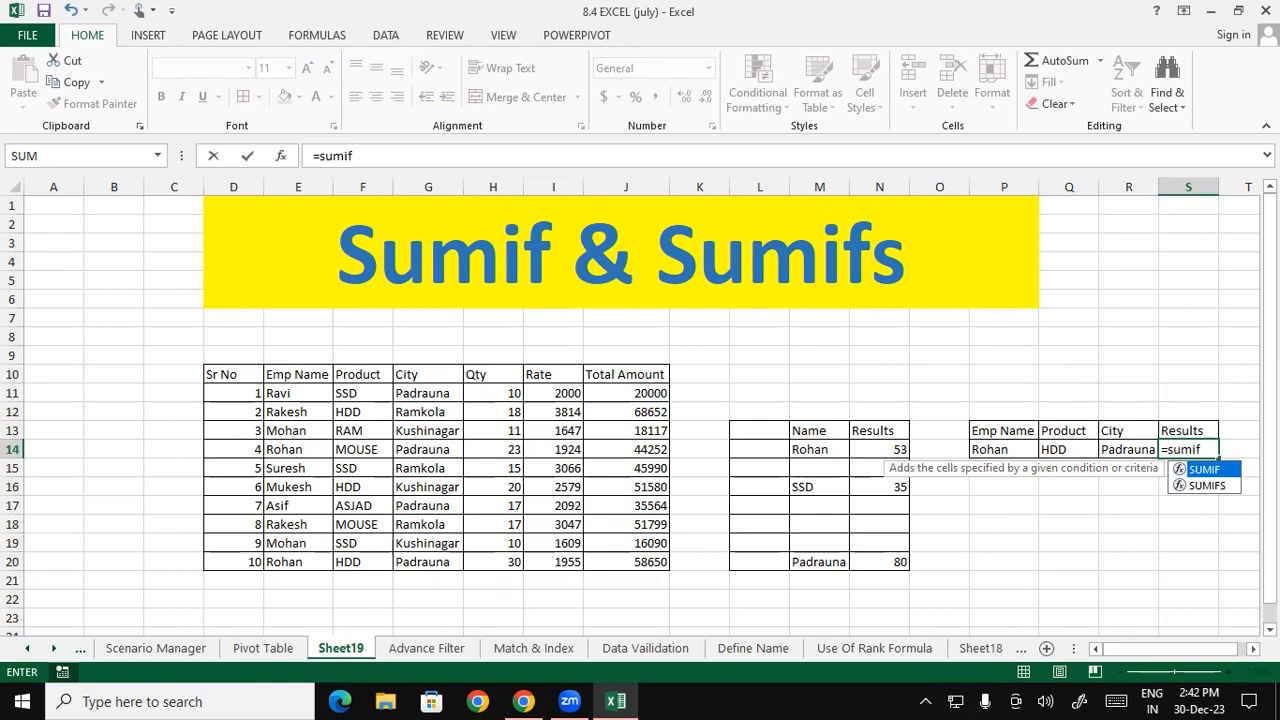
text(s)
key(Tab)
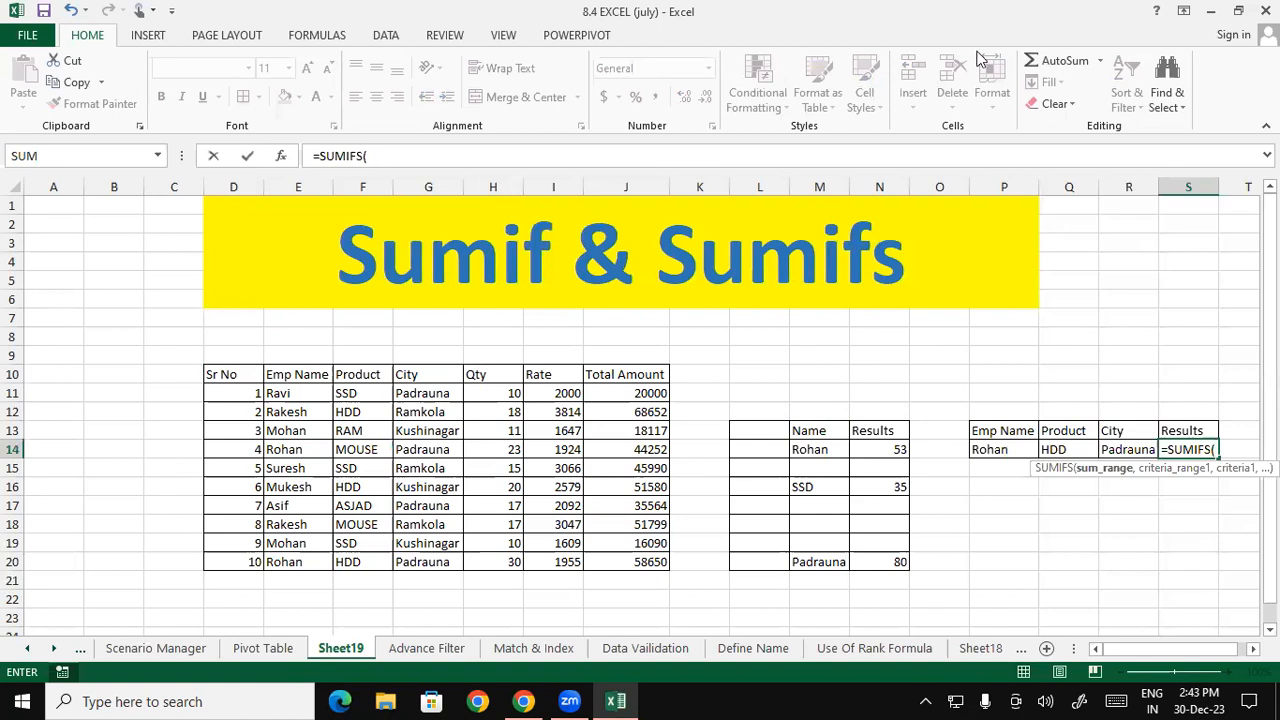
drag(493, 374, 495, 566)
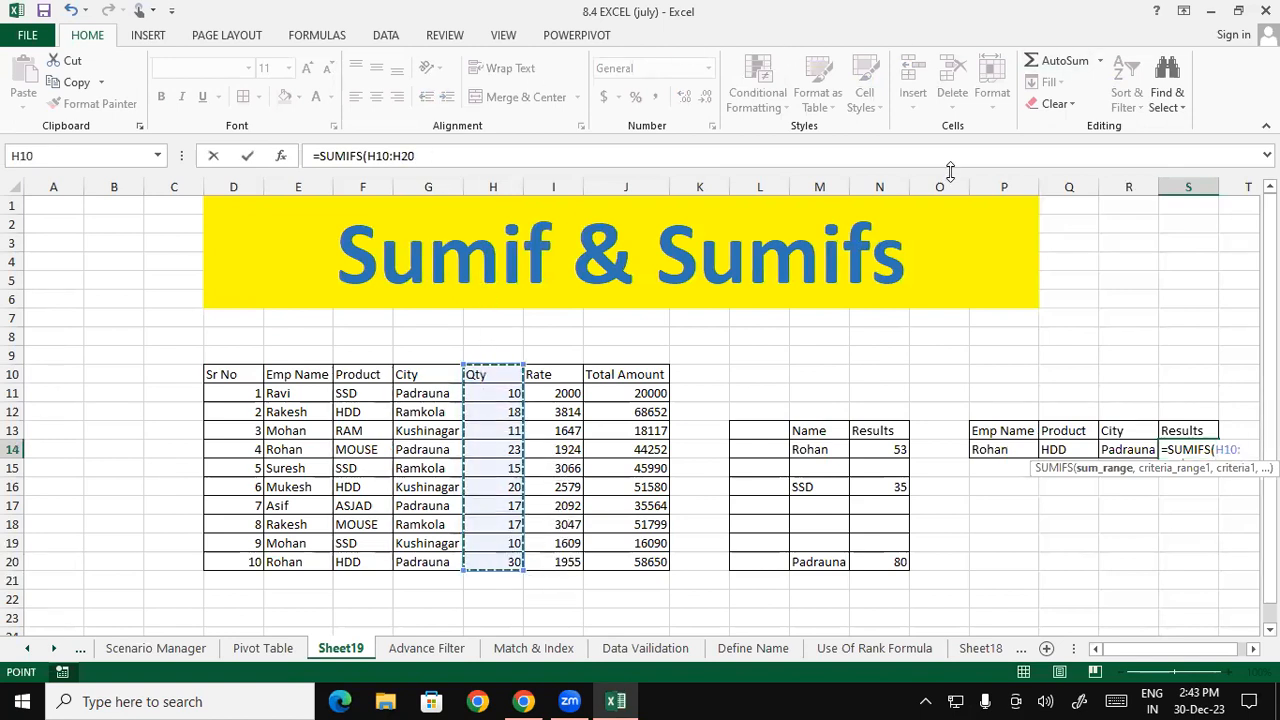
text(,)
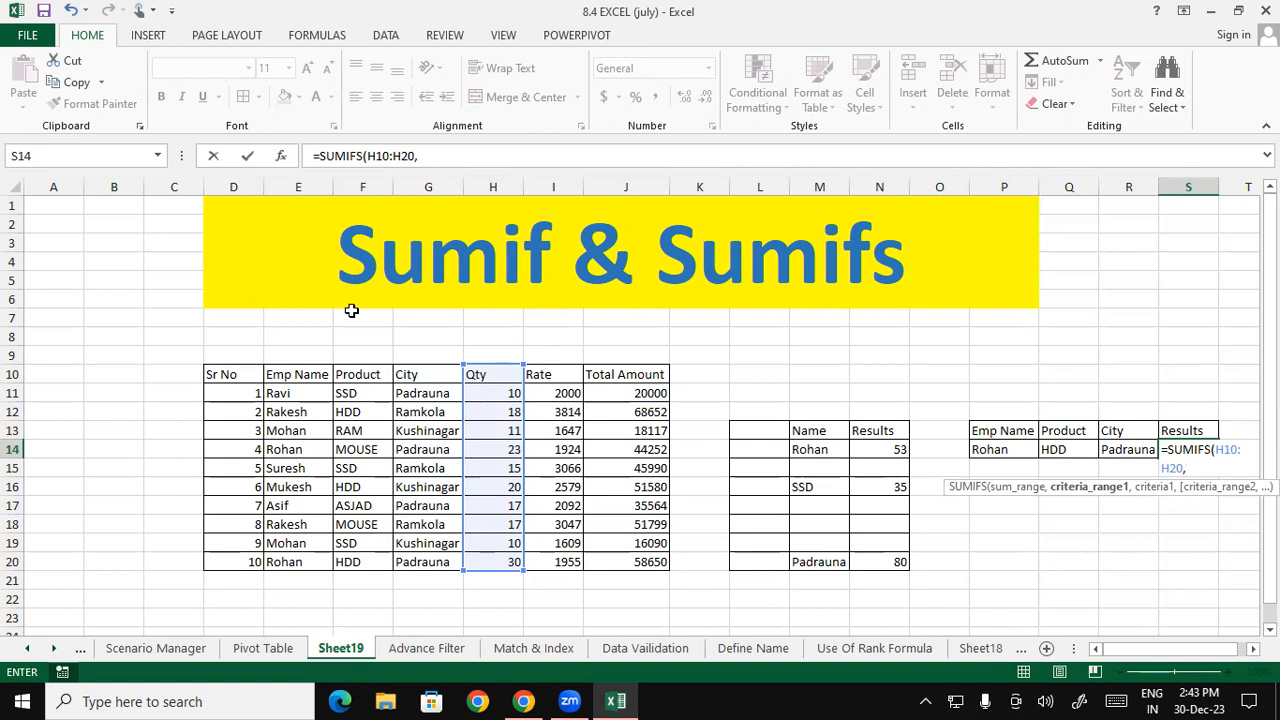
Add the Emp Name range E10:E20 as the first SUMIFS criteria range, with P14 as its criterion
click(289, 377)
drag(289, 377, 288, 562)
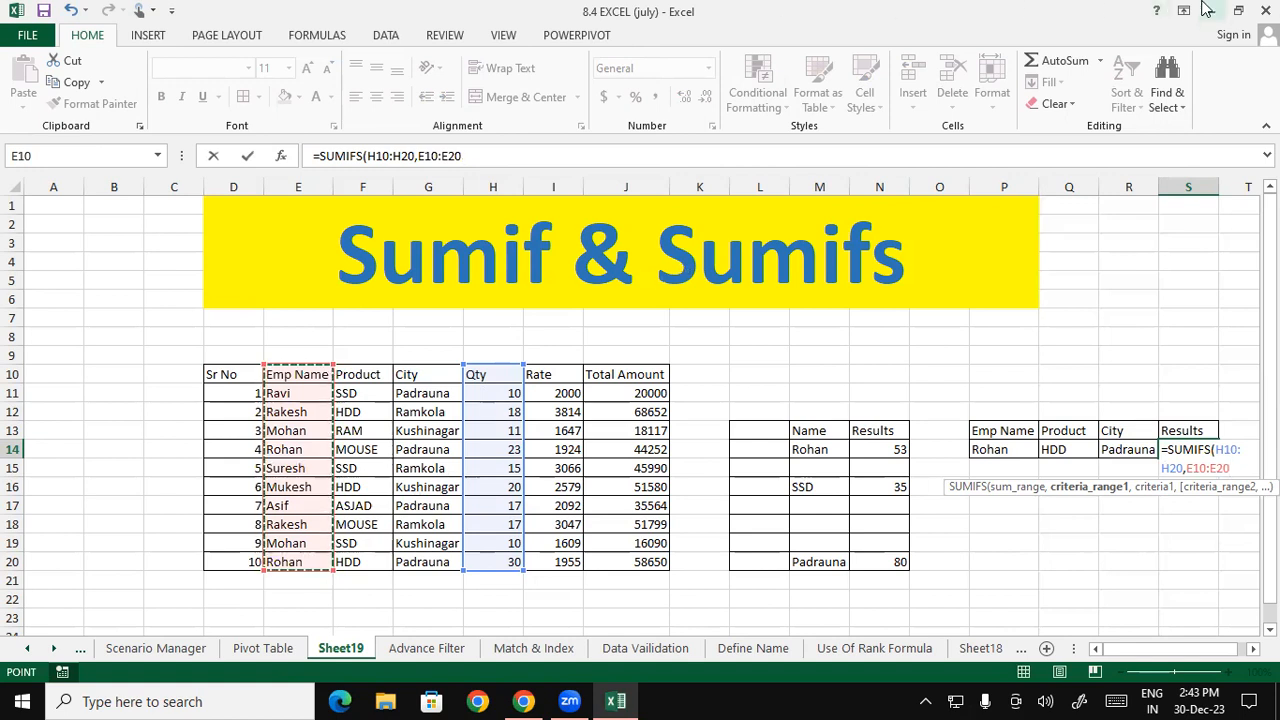
text(,)
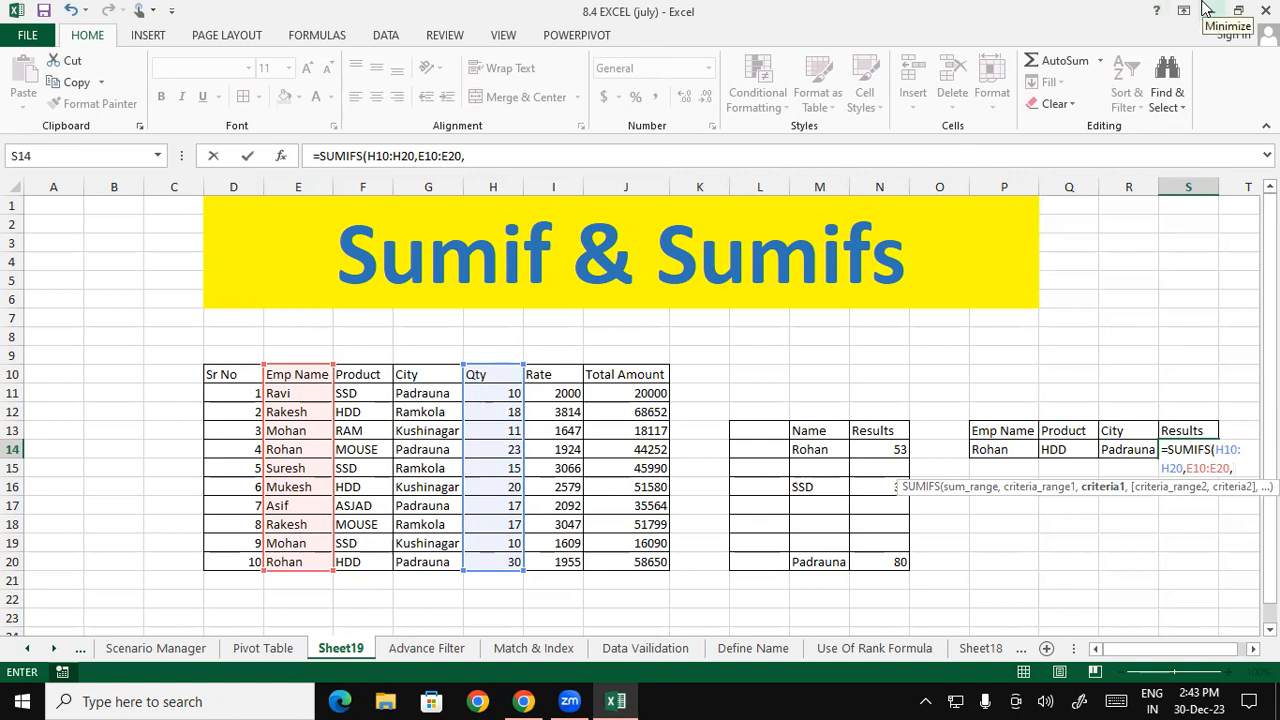
click(990, 458)
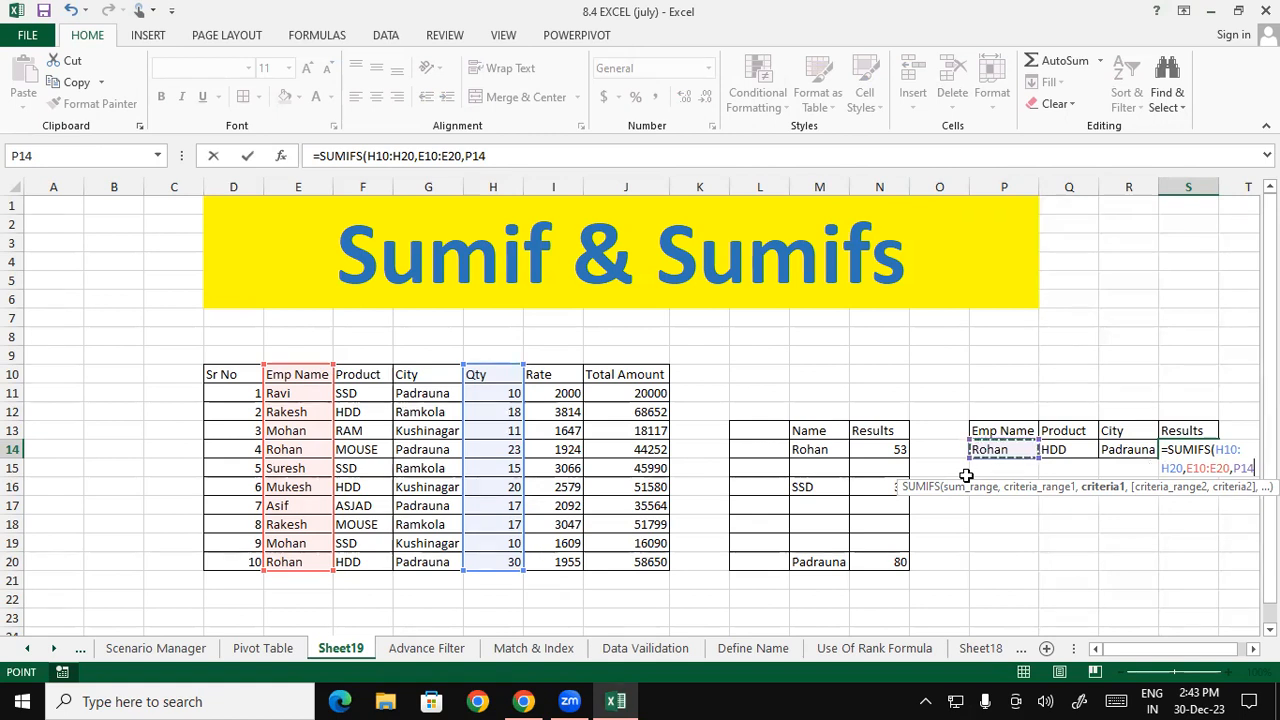
text(,)
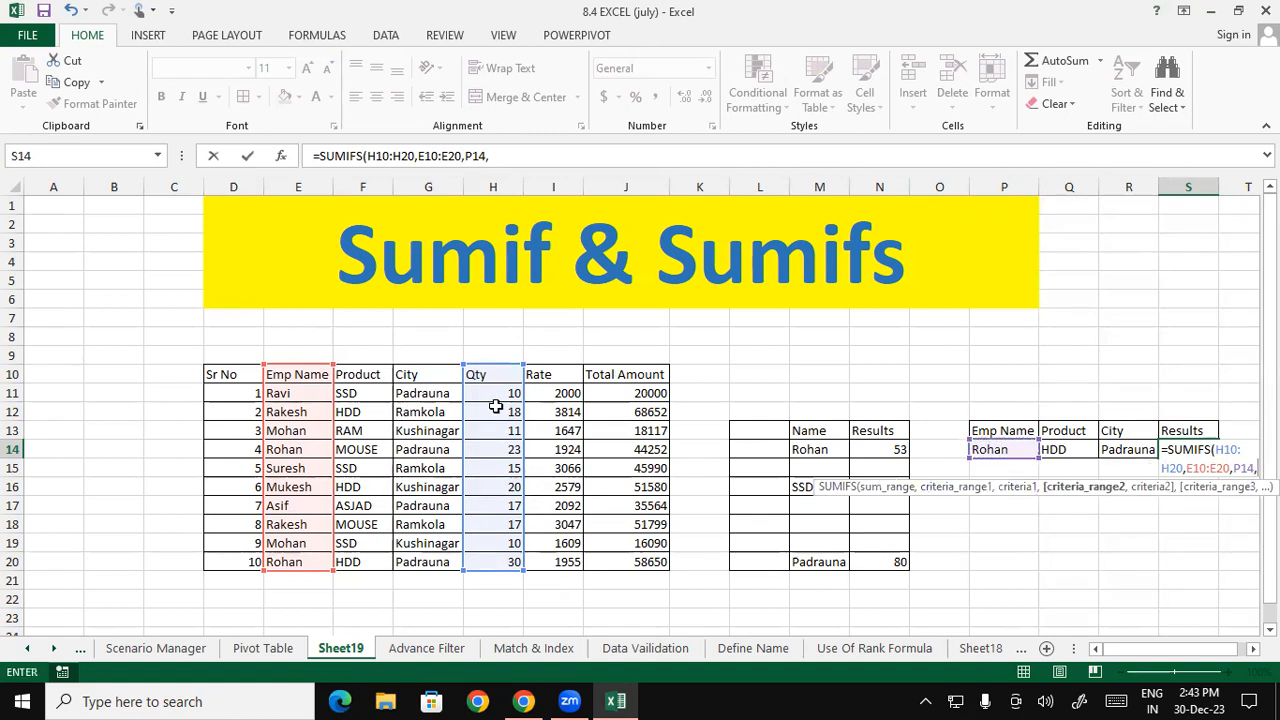
Add the Product range F10:F20 as the second SUMIFS criteria range, with Q14 as its criterion
drag(375, 378, 373, 561)
text(,)
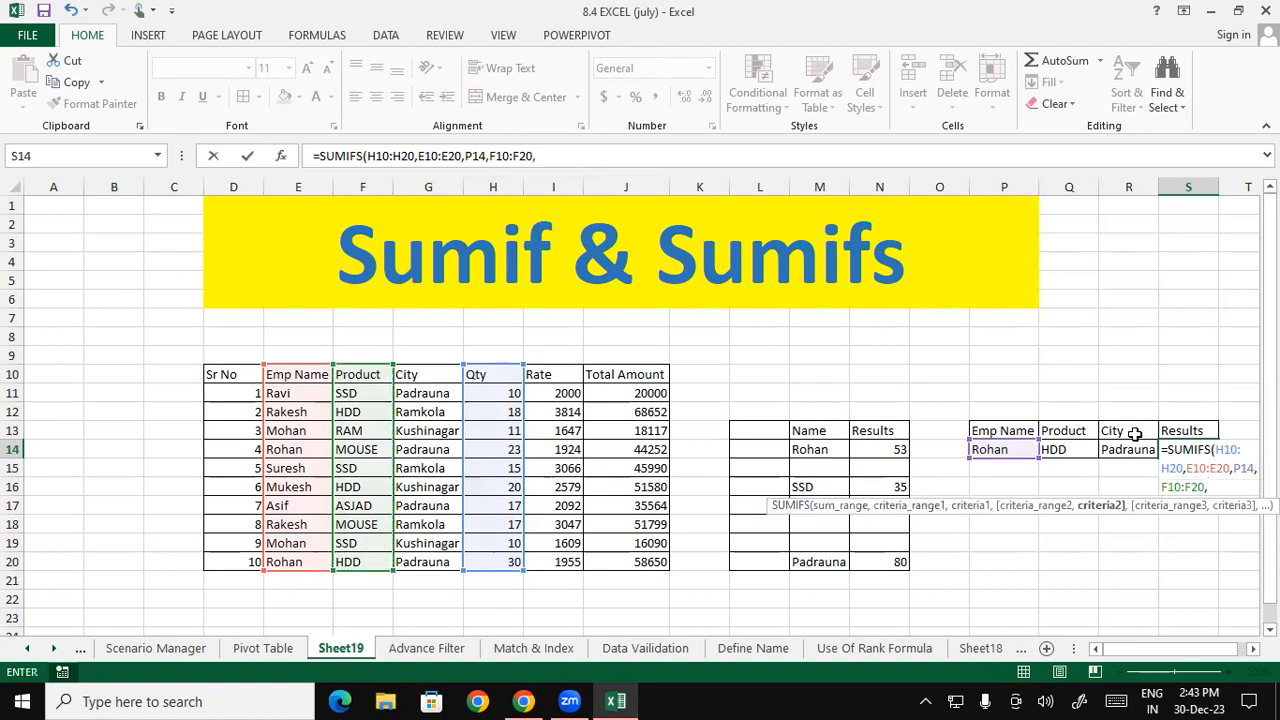
click(1057, 450)
text(,)
Add the City range G10:G20 with criterion R14 as the third pair and complete the SUMIFS formula
drag(445, 371, 432, 562)
text(,)
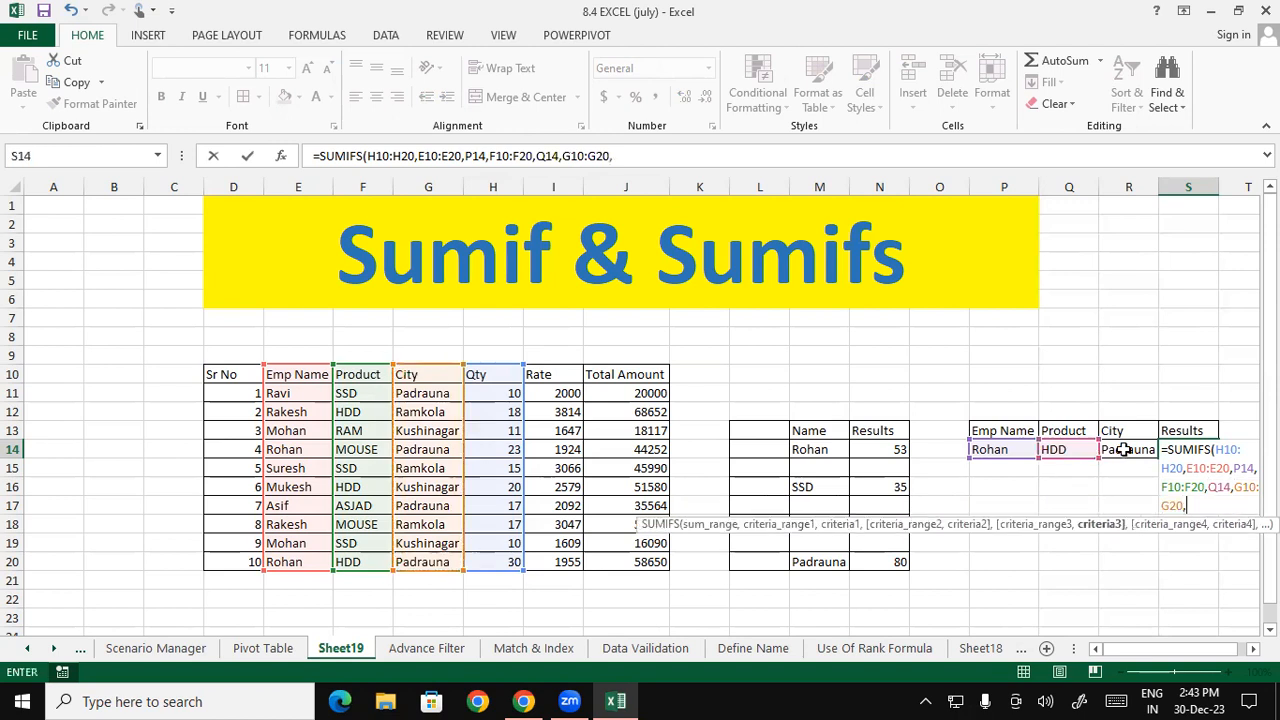
click(1120, 450)
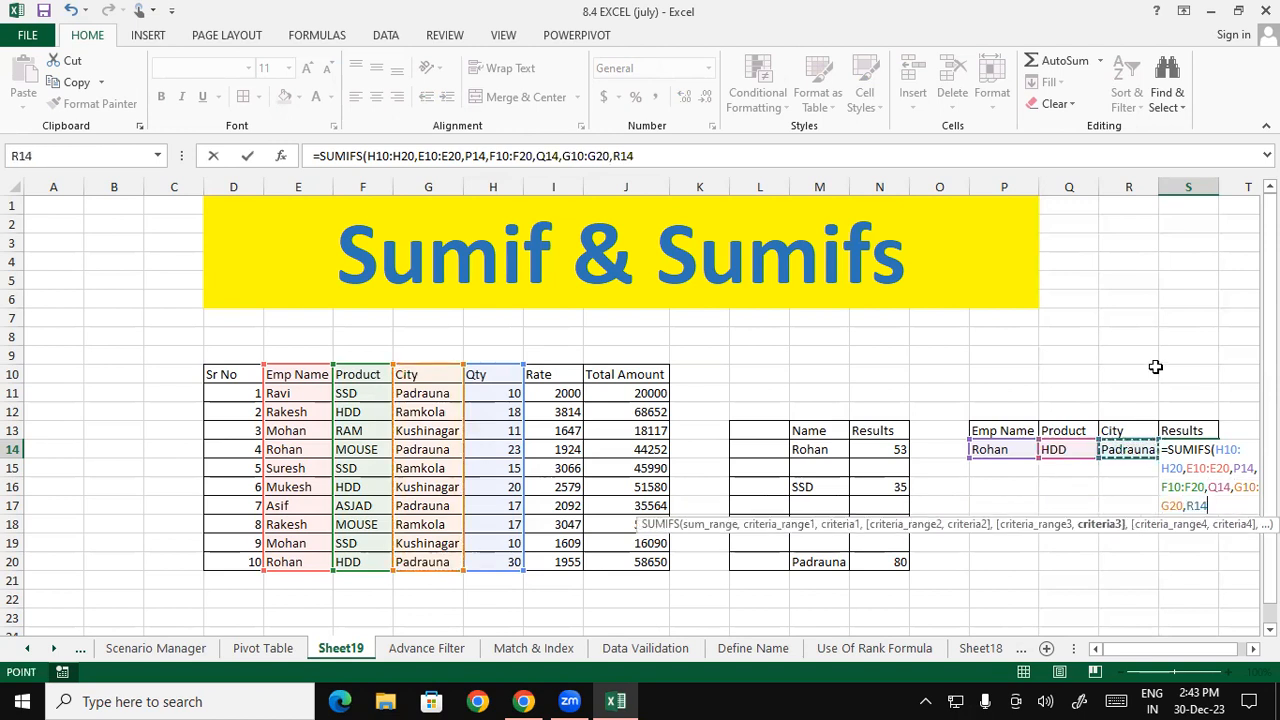
text())
key(Return)
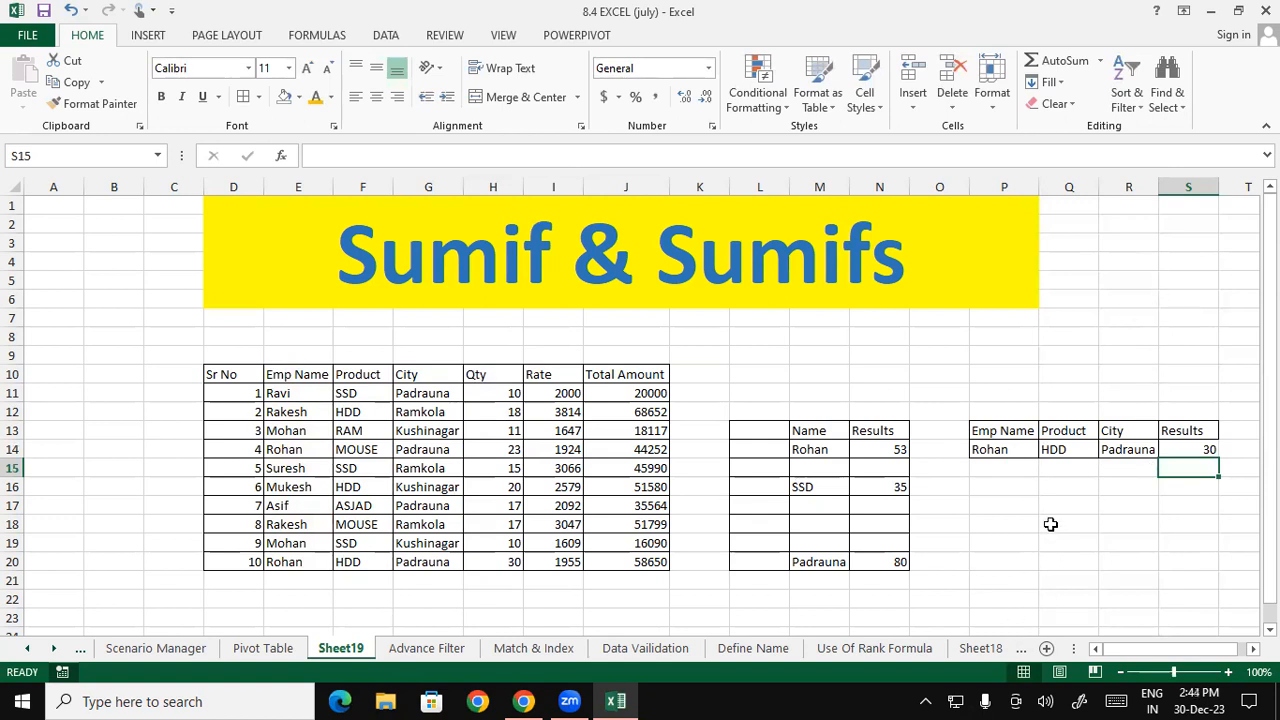
Set the product criterion in Q14 to Mouse and compare the SUMIFS result with the matching record in E14:H14
click(1072, 447)
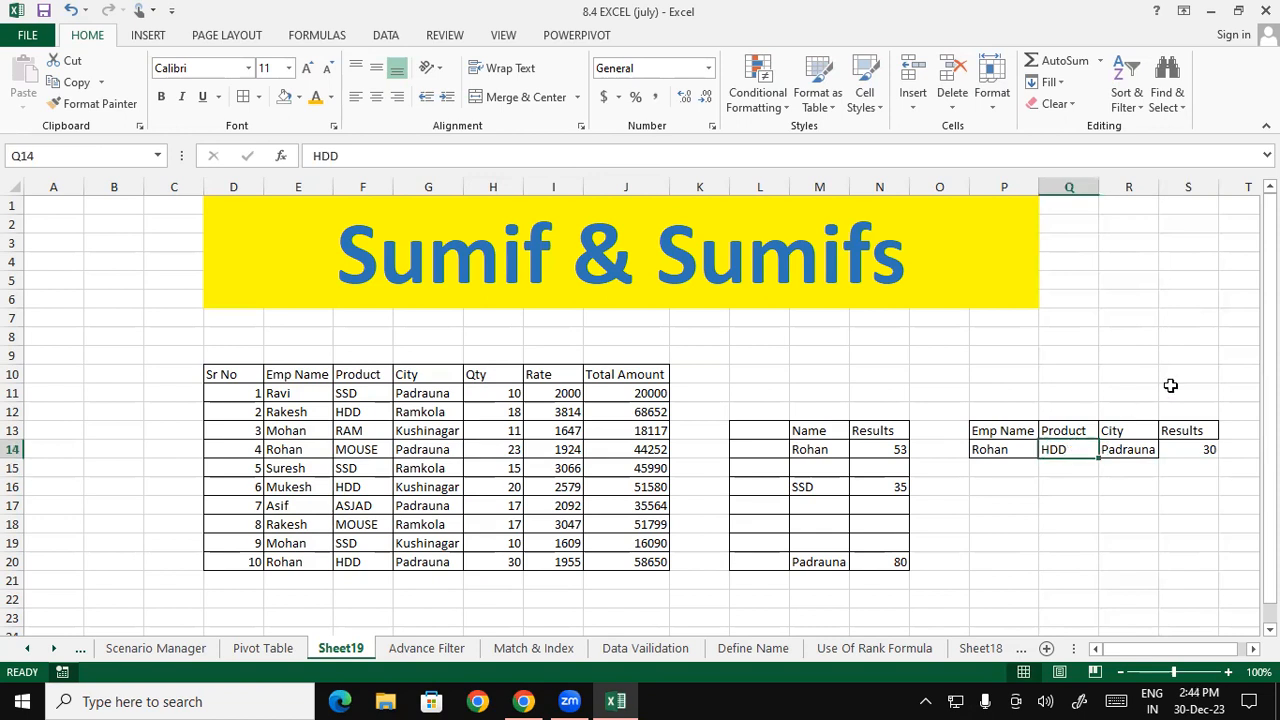
text(Mouse)
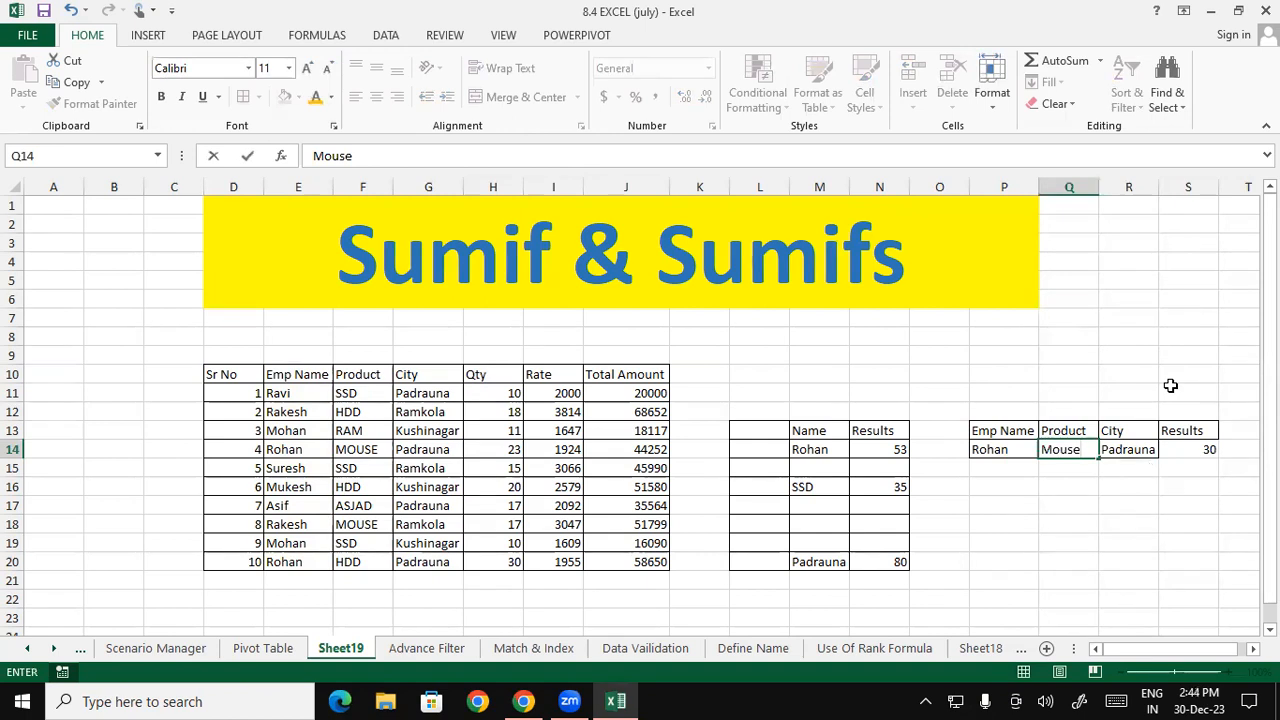
key(Return)
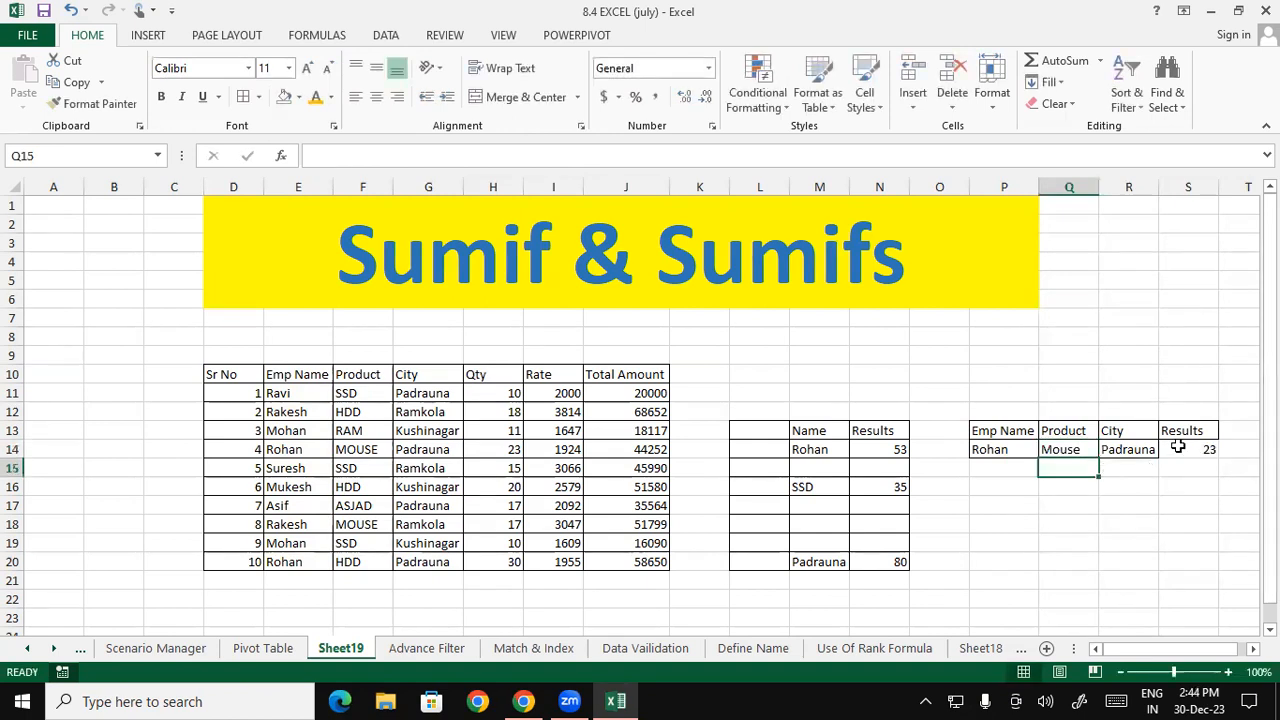
click(1178, 448)
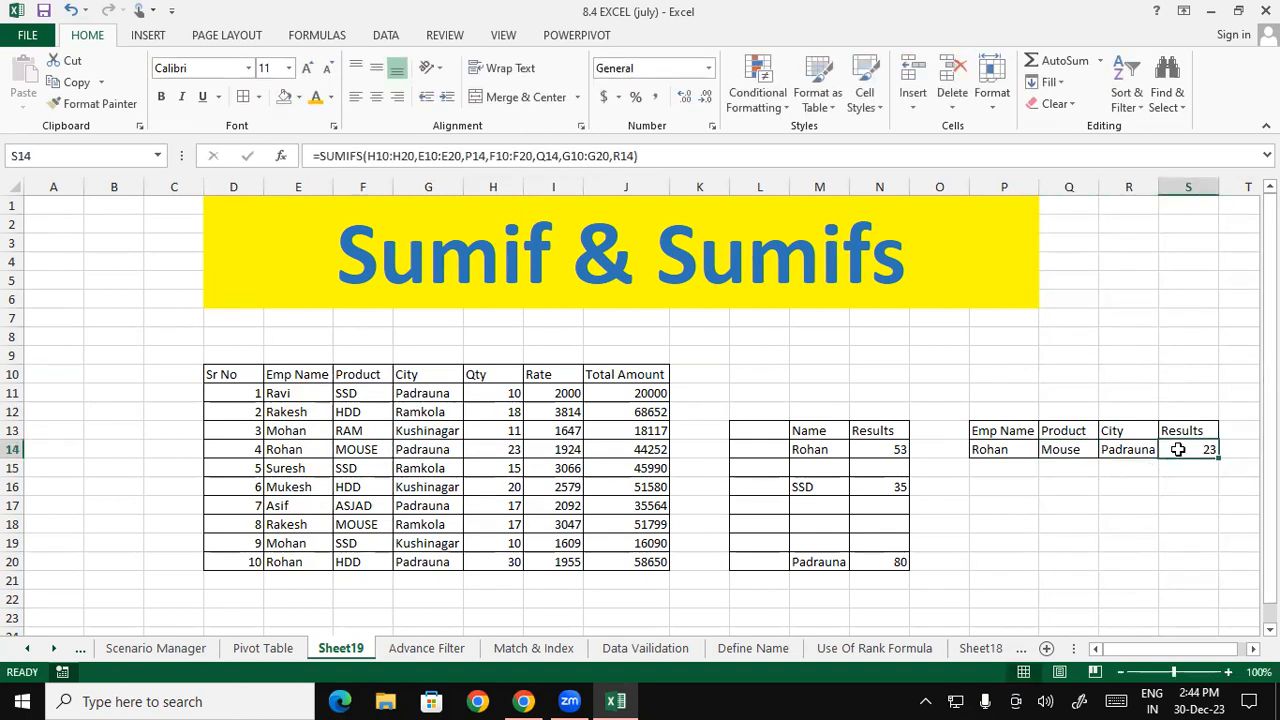
drag(280, 449, 502, 449)
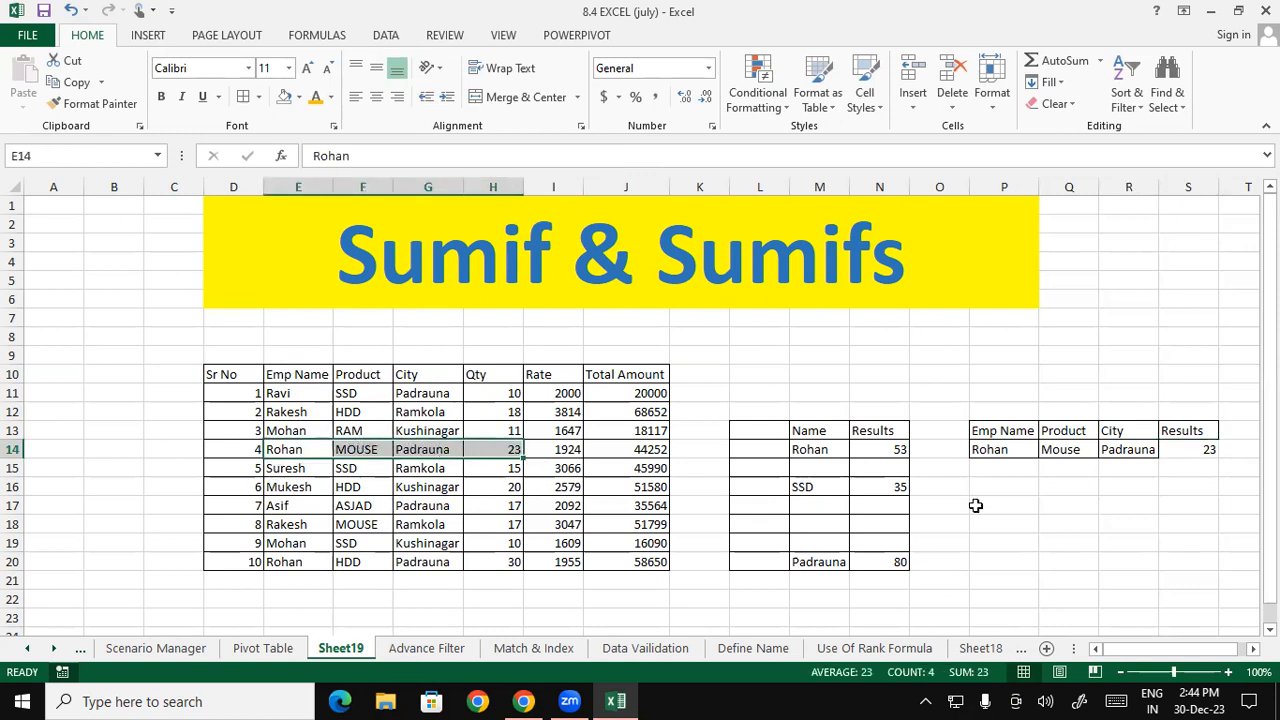
Set the product criterion in Q14 back to HDD
click(1069, 451)
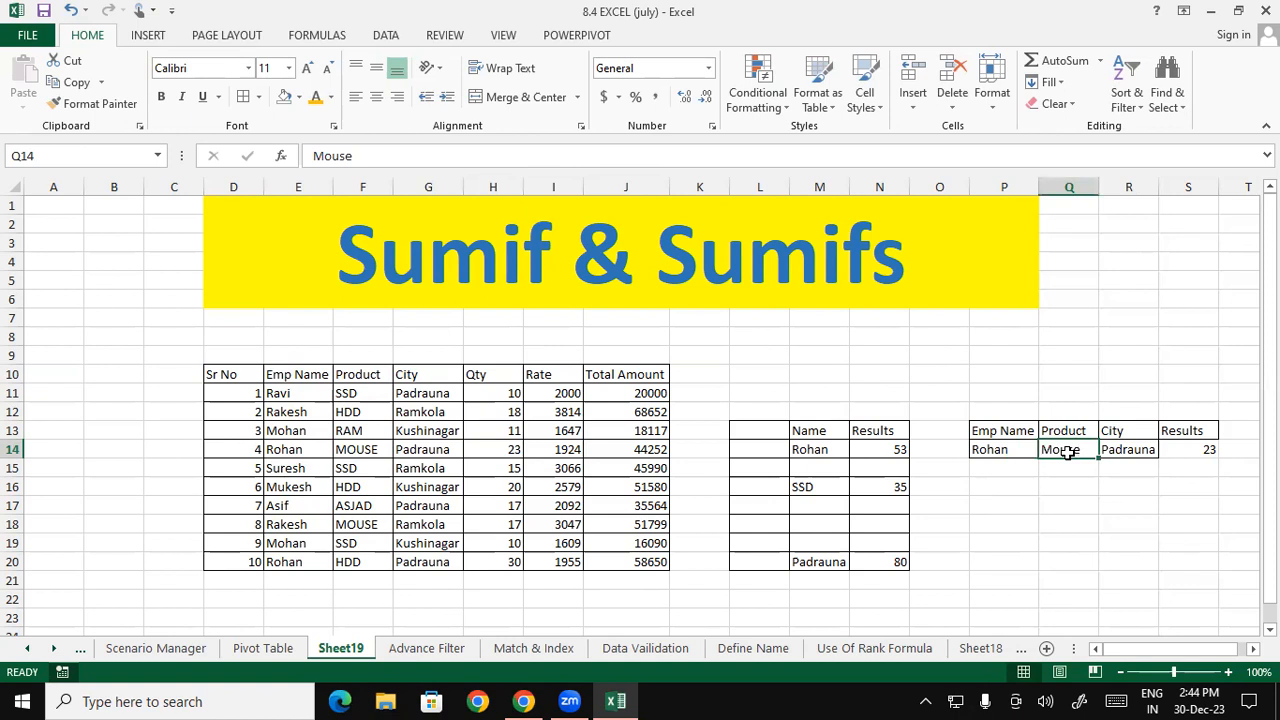
text(HDD)
key(Return)
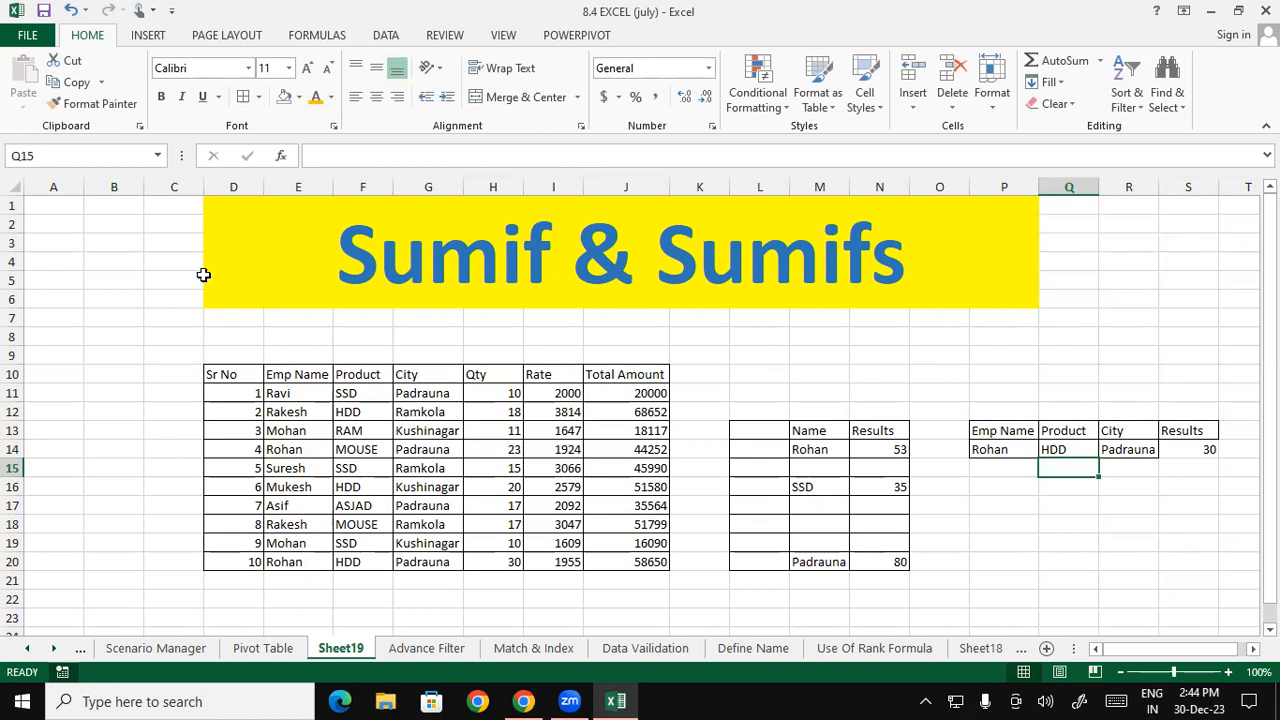
Set the city criterion in R14 to Ramkola to test the SUMIFS formula with a different city
click(996, 448)
click(1055, 449)
click(1126, 450)
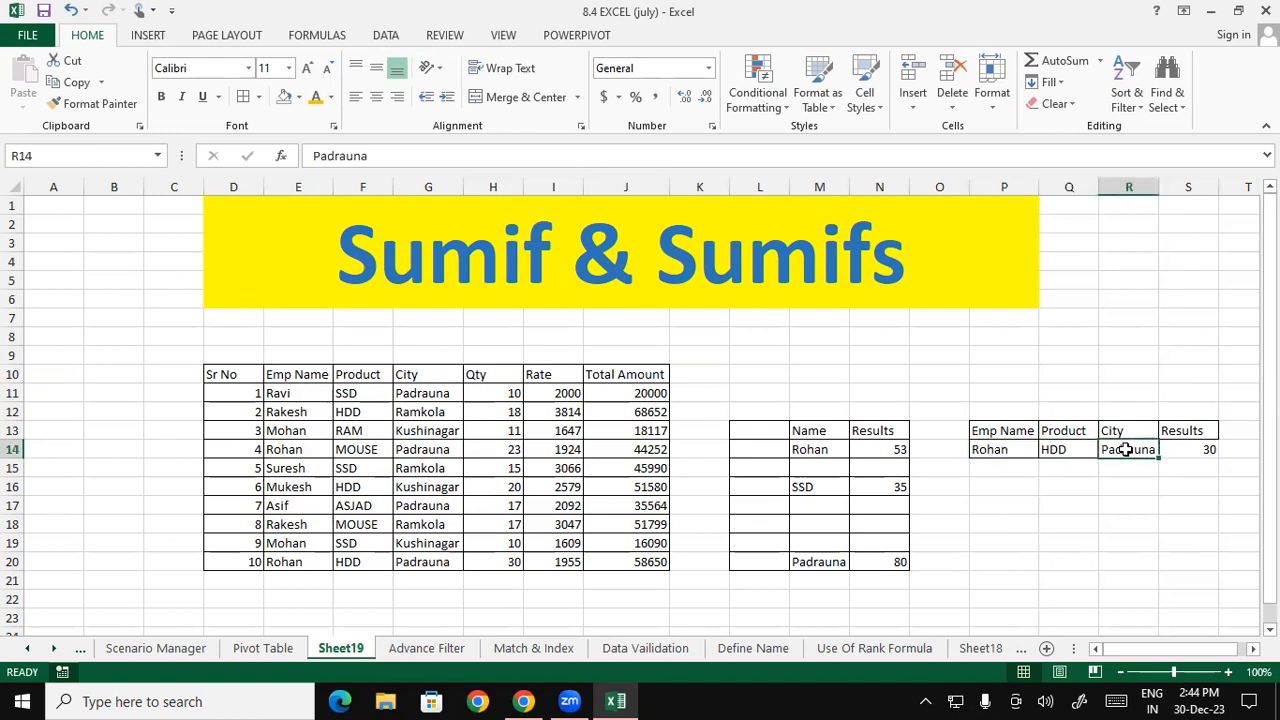
text(Ramkola)
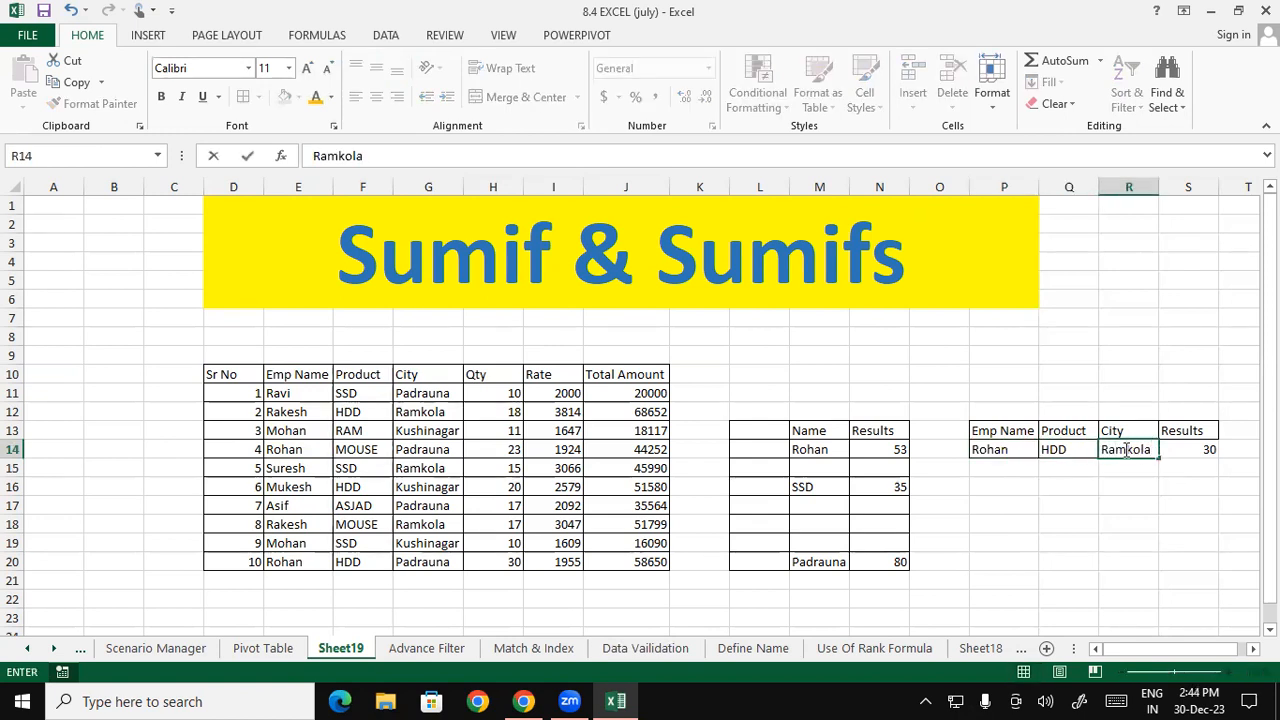
key(Return)
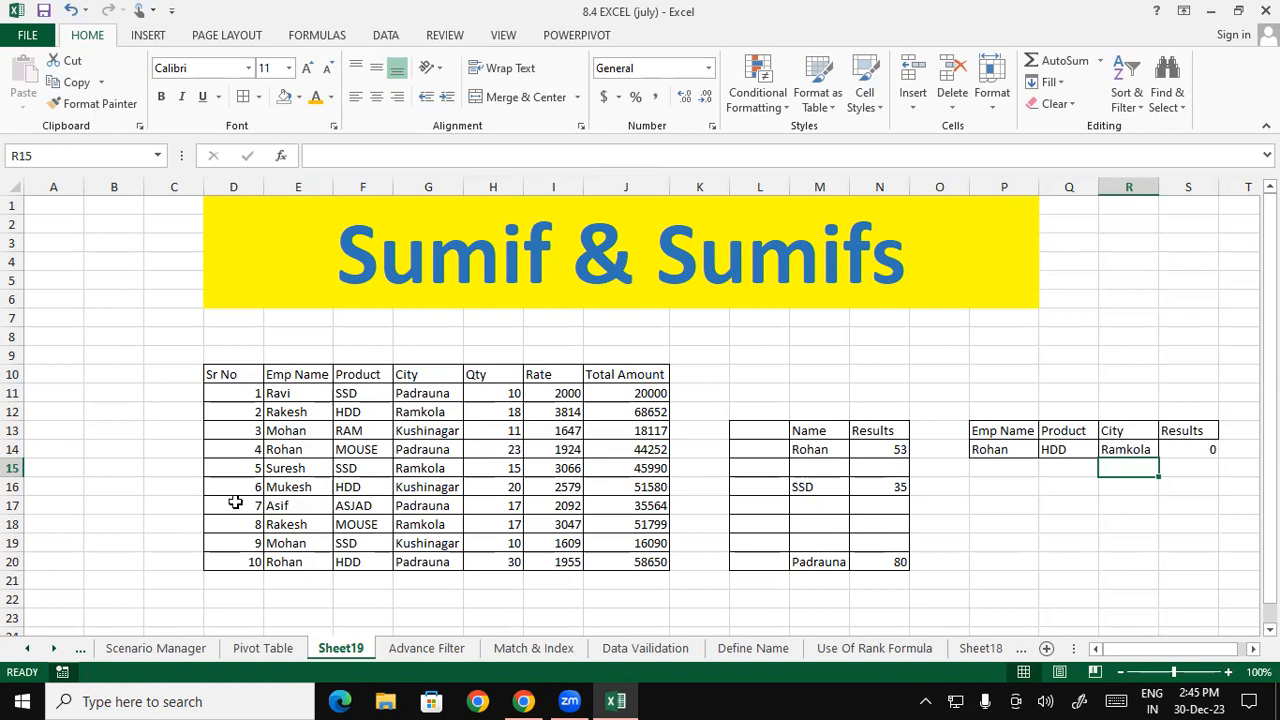
Highlight the sales table D10:J20, then review the SUMIFS syntax note in Notepad argument by argument, from sum values to single city
drag(233, 375, 631, 566)
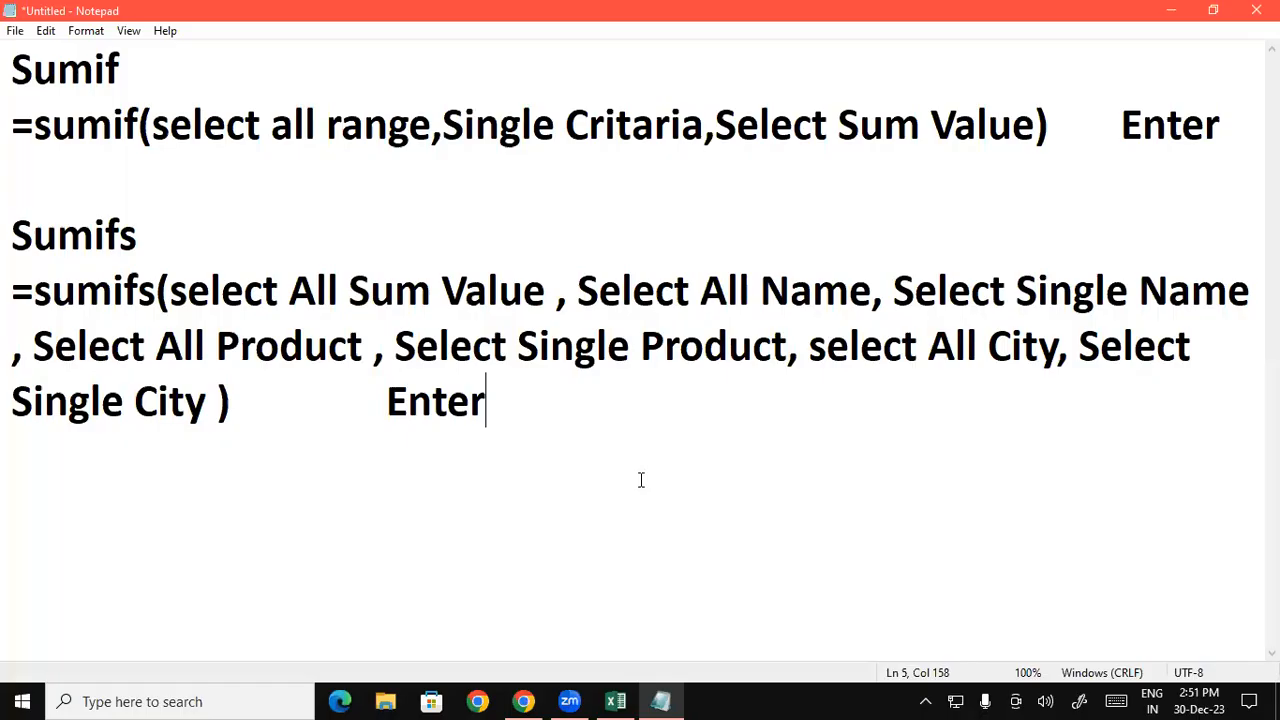
drag(12, 290, 186, 280)
click(590, 290)
drag(582, 290, 1226, 297)
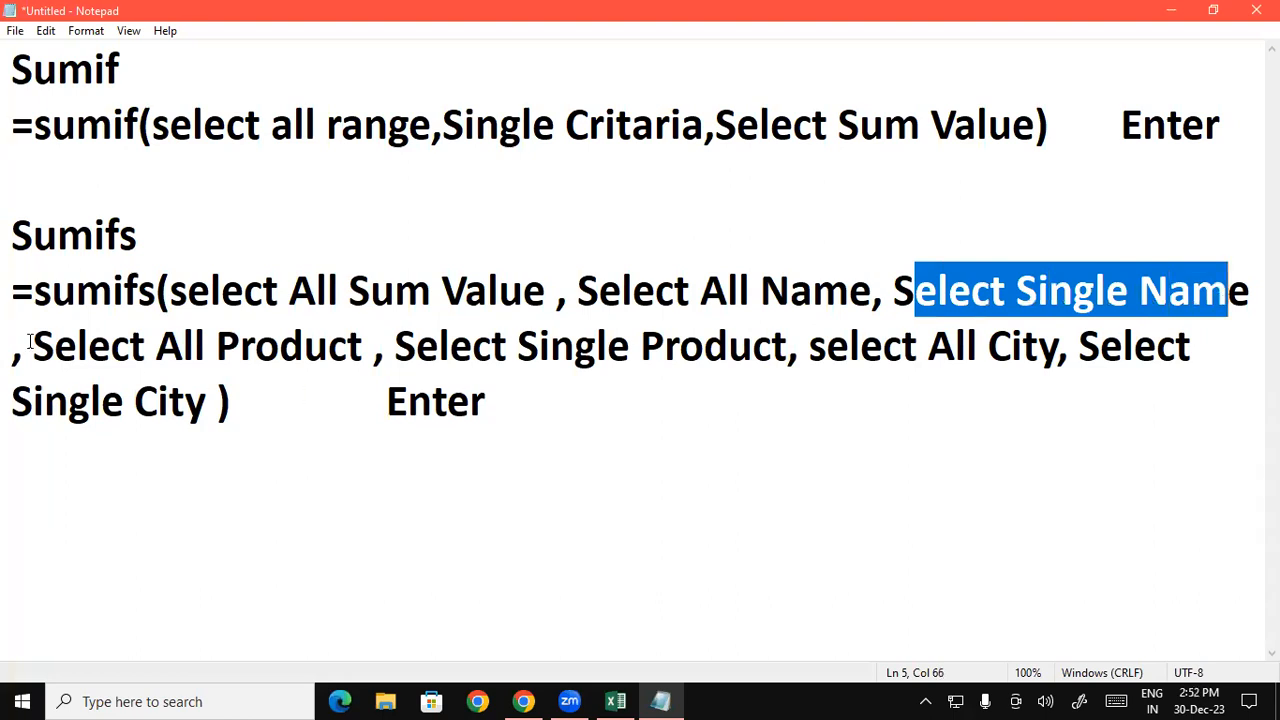
drag(32, 344, 752, 345)
drag(848, 345, 1012, 345)
click(1100, 345)
drag(1102, 346, 216, 410)
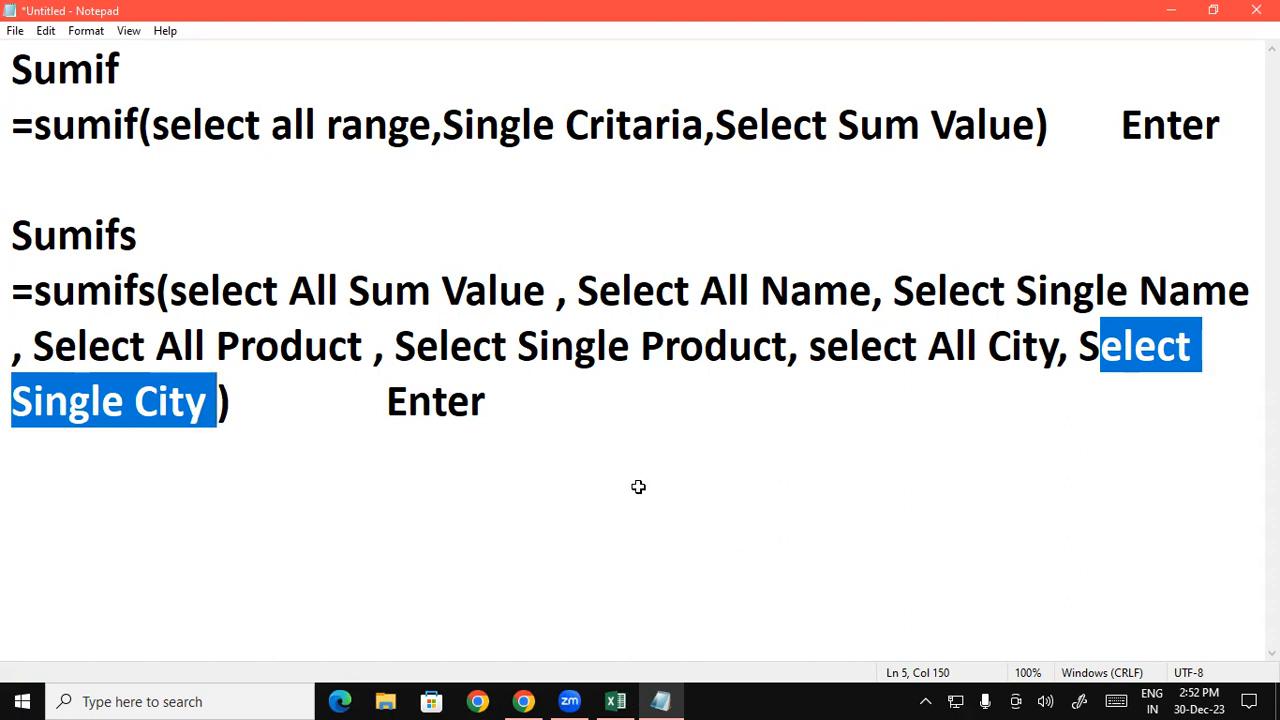
Back in Excel, examine the SUMIFS criteria row P14:S14 and the employee name, product and city in E11:G11
drag(1006, 449, 1216, 456)
click(1195, 473)
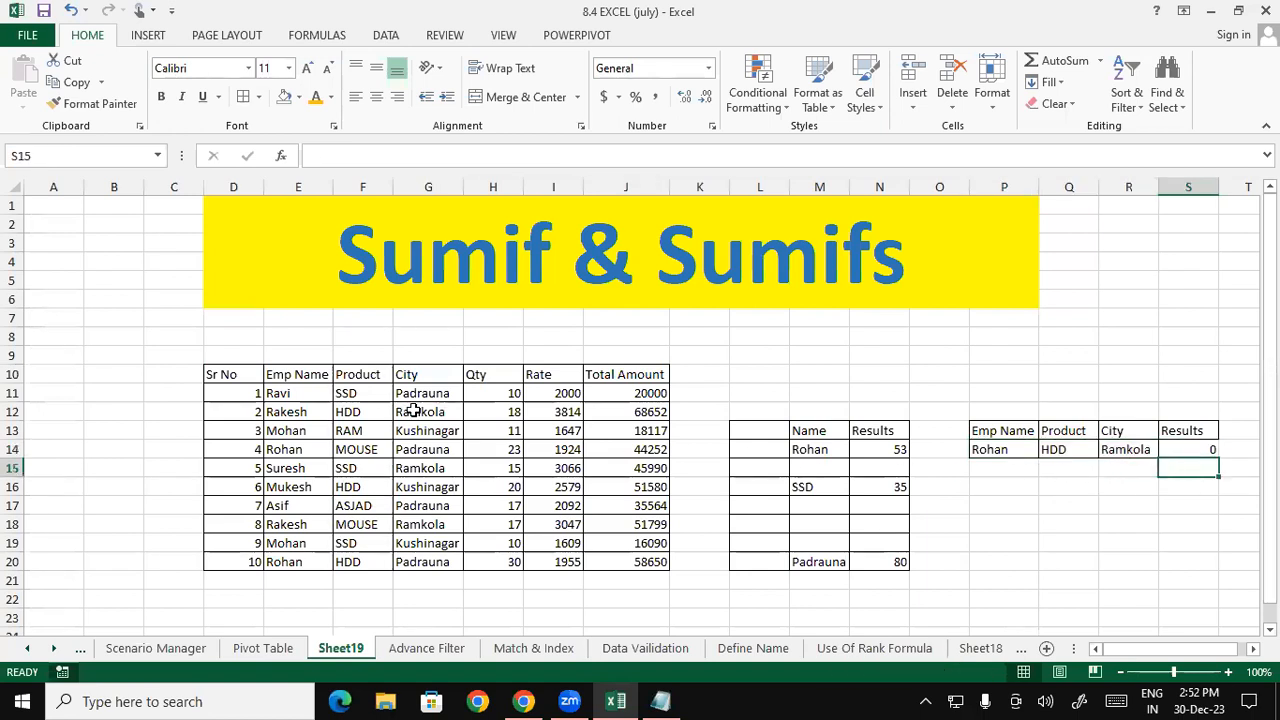
click(293, 393)
drag(293, 393, 425, 392)
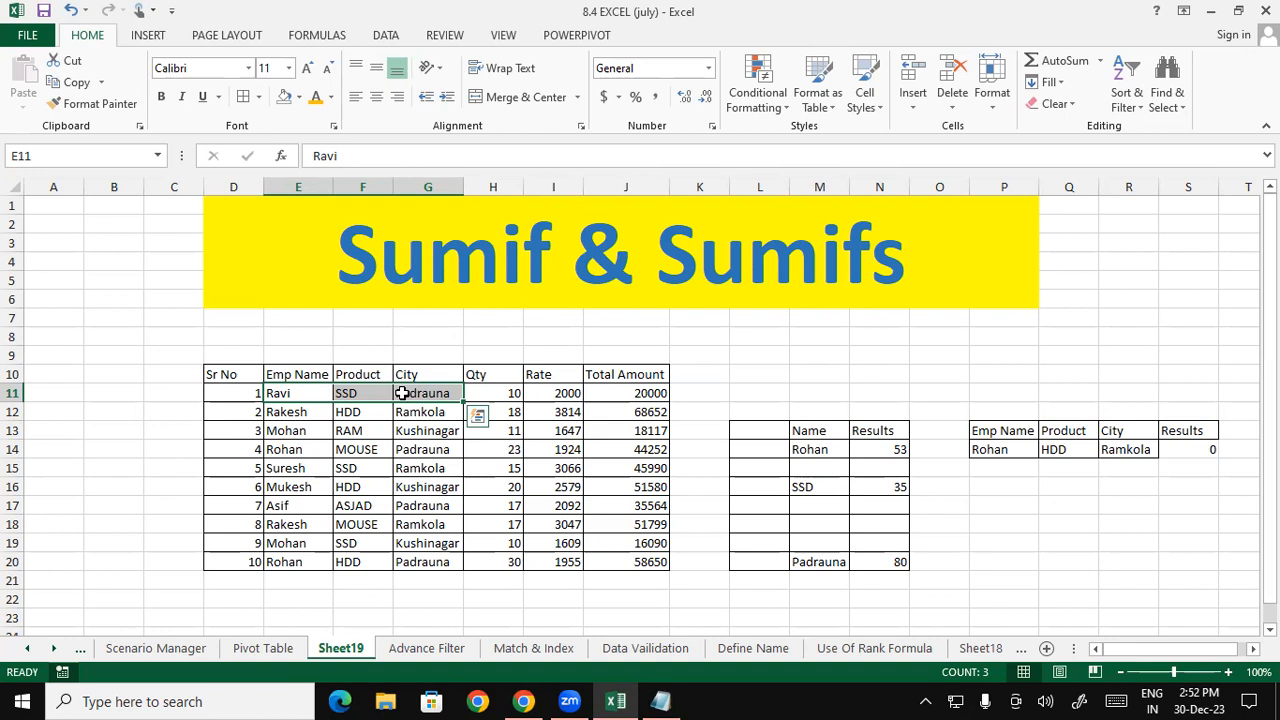
Copy the employee name, product and city from E11:G11 into the SUMIFS criteria cells P14:R14
key(ctrl+c)
drag(1004, 449, 1115, 450)
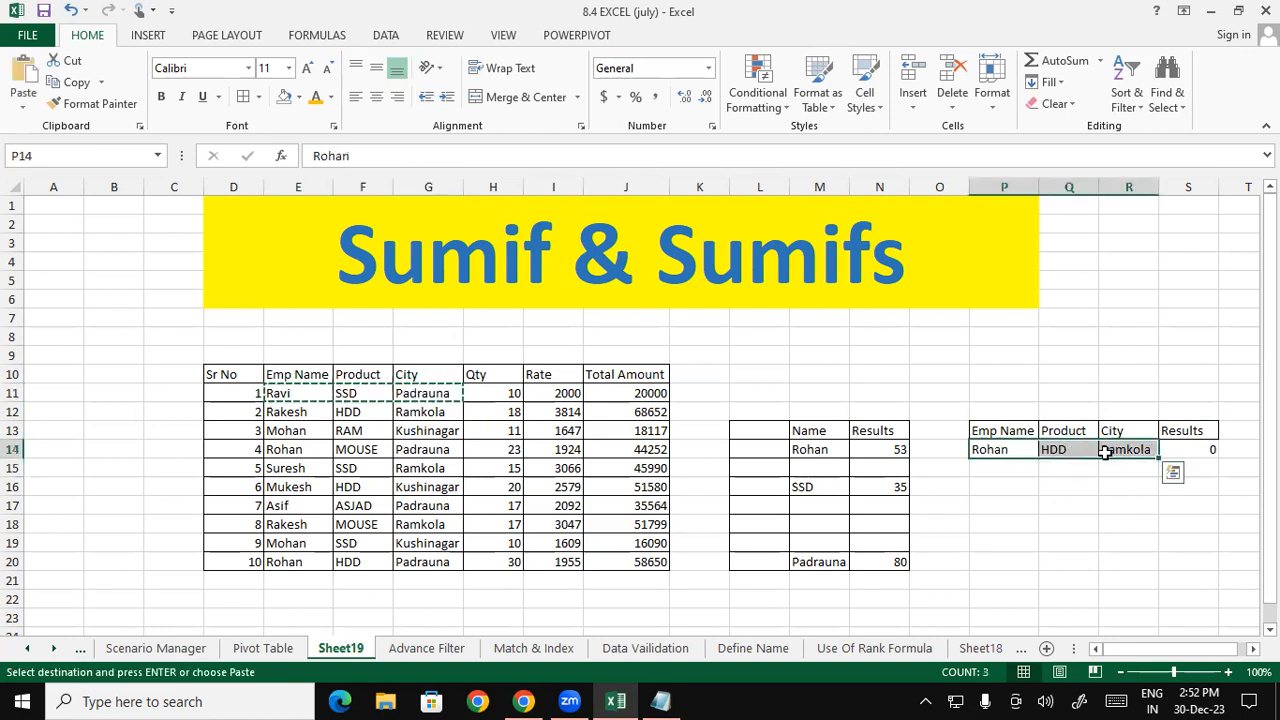
key(ctrl+v)
Start rewriting the SUMIFS formula in S14 with sum range H10:H20 and the first criteria pair E10:E20 and P14
click(1190, 449)
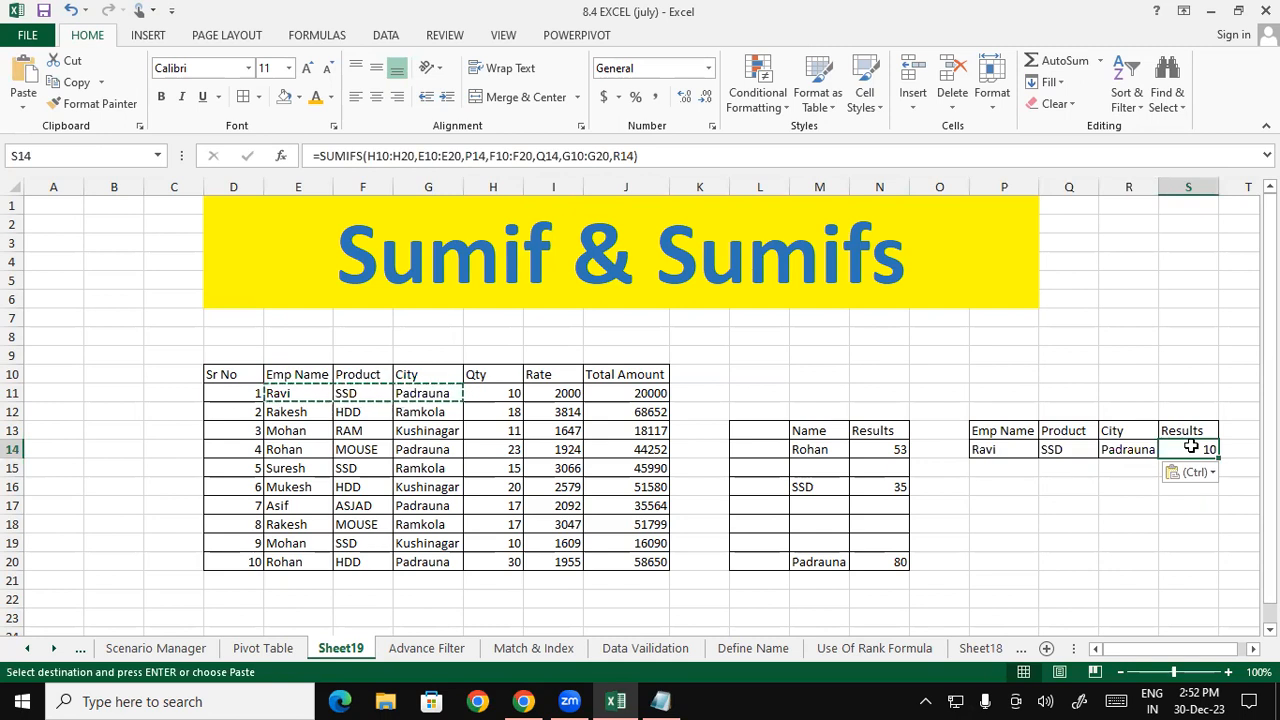
text(=)
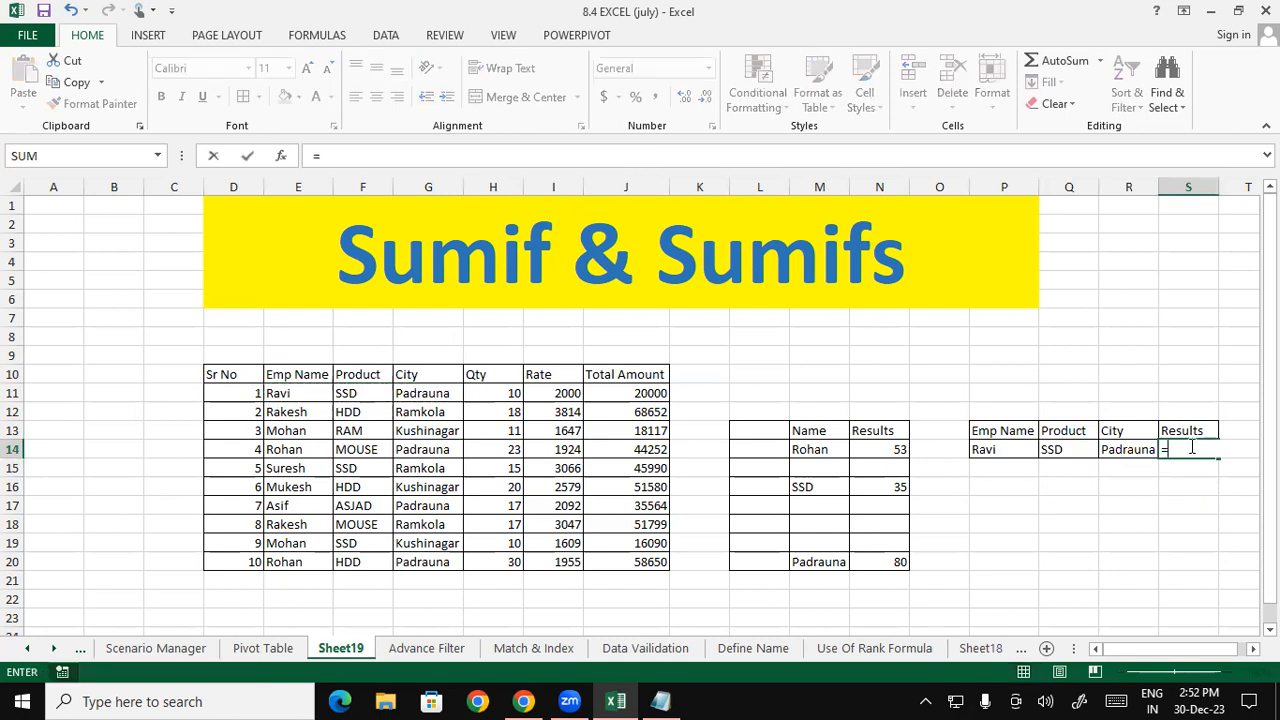
text(sumifs)
key(Tab)
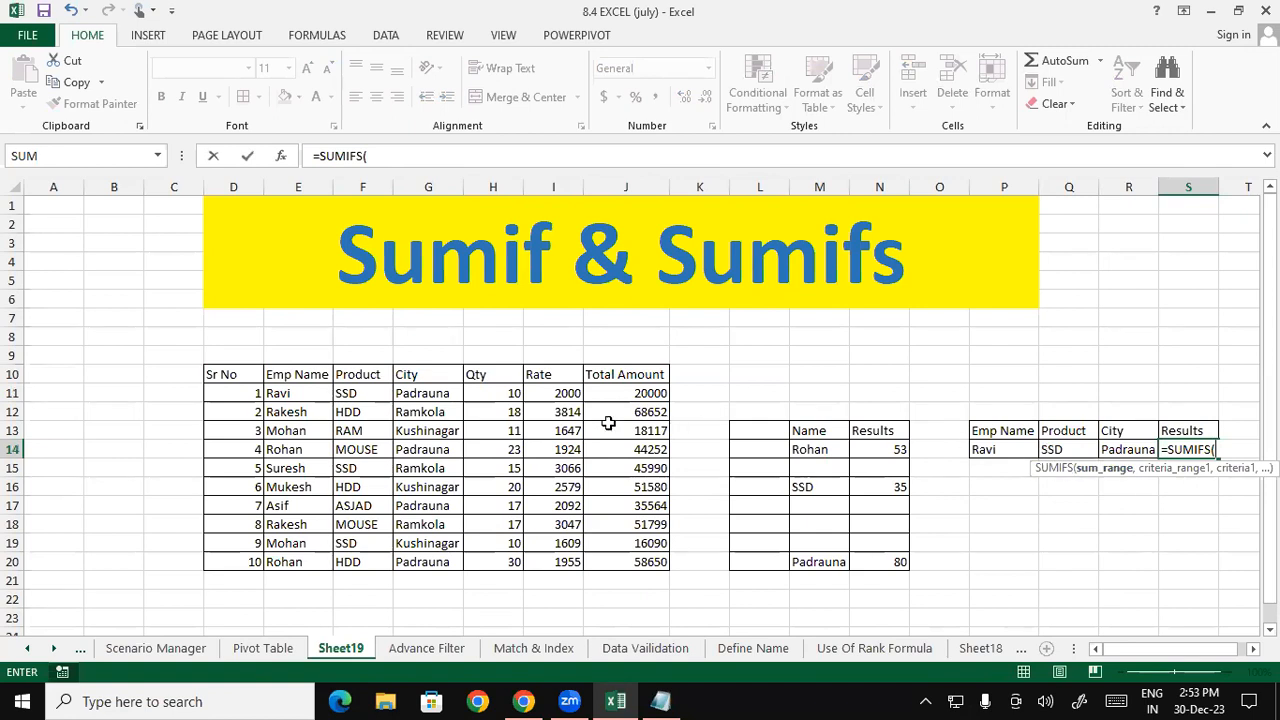
drag(508, 374, 511, 562)
text(,)
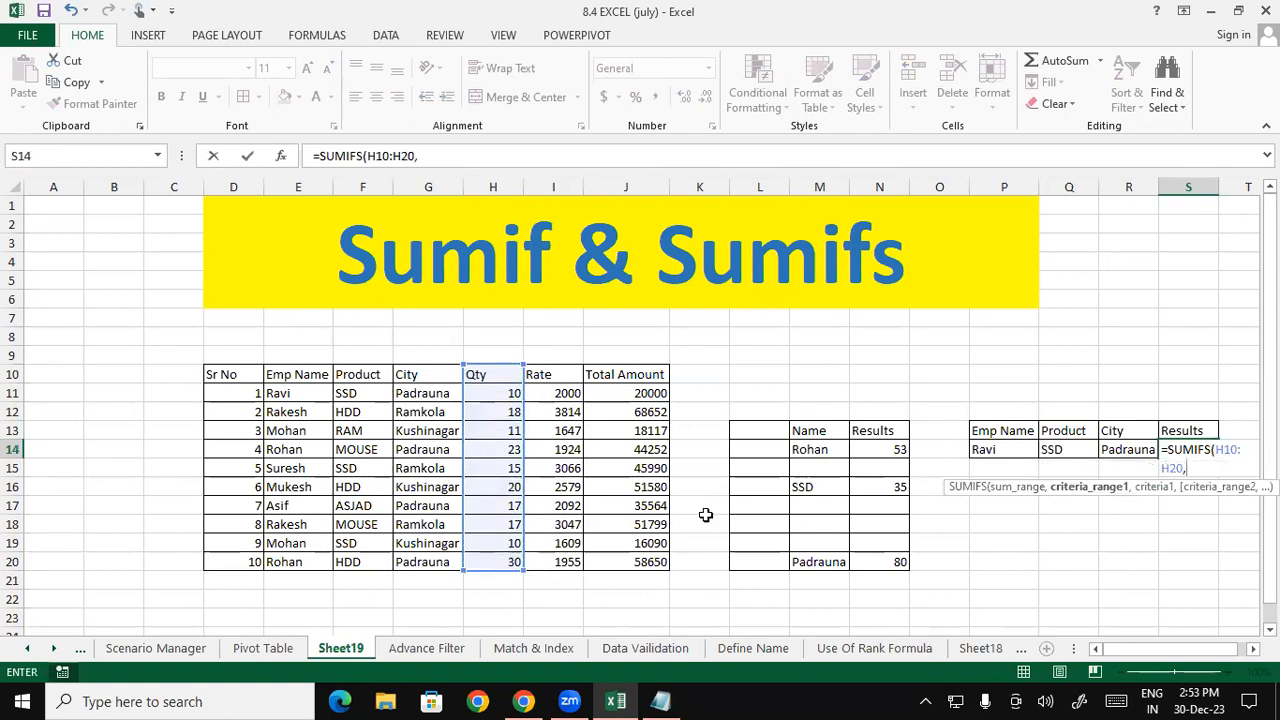
drag(290, 372, 302, 557)
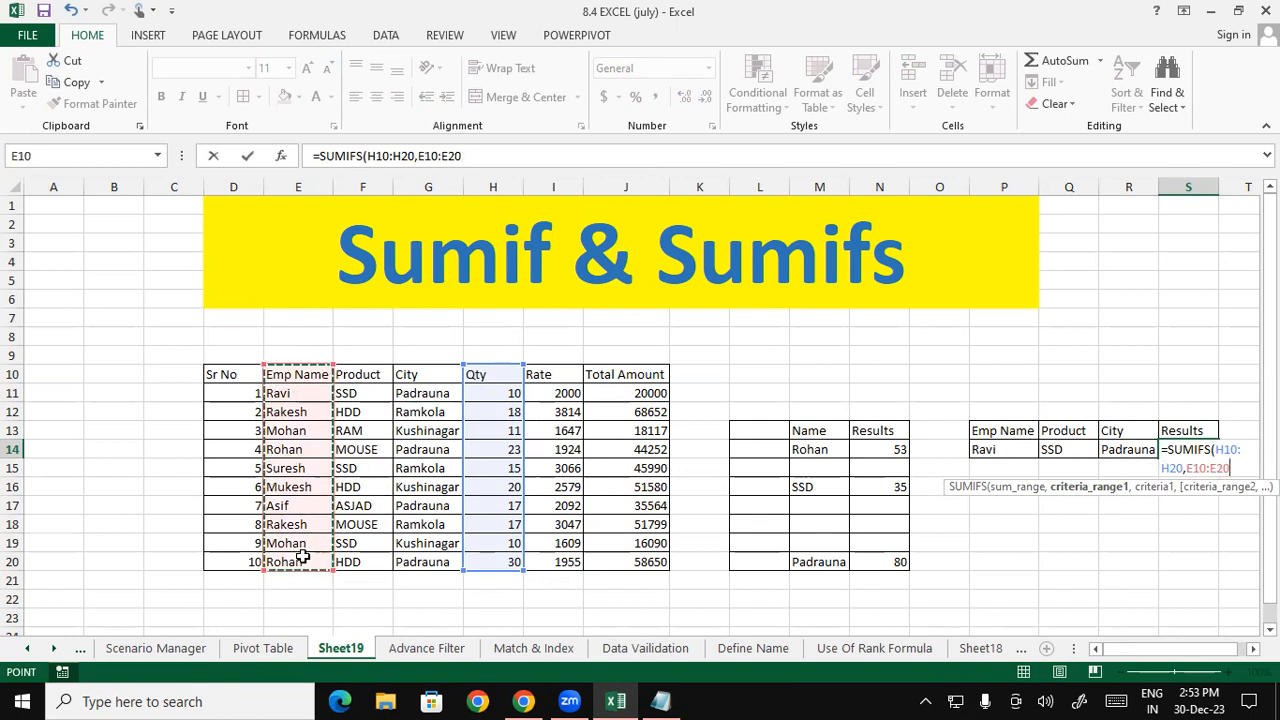
text(,)
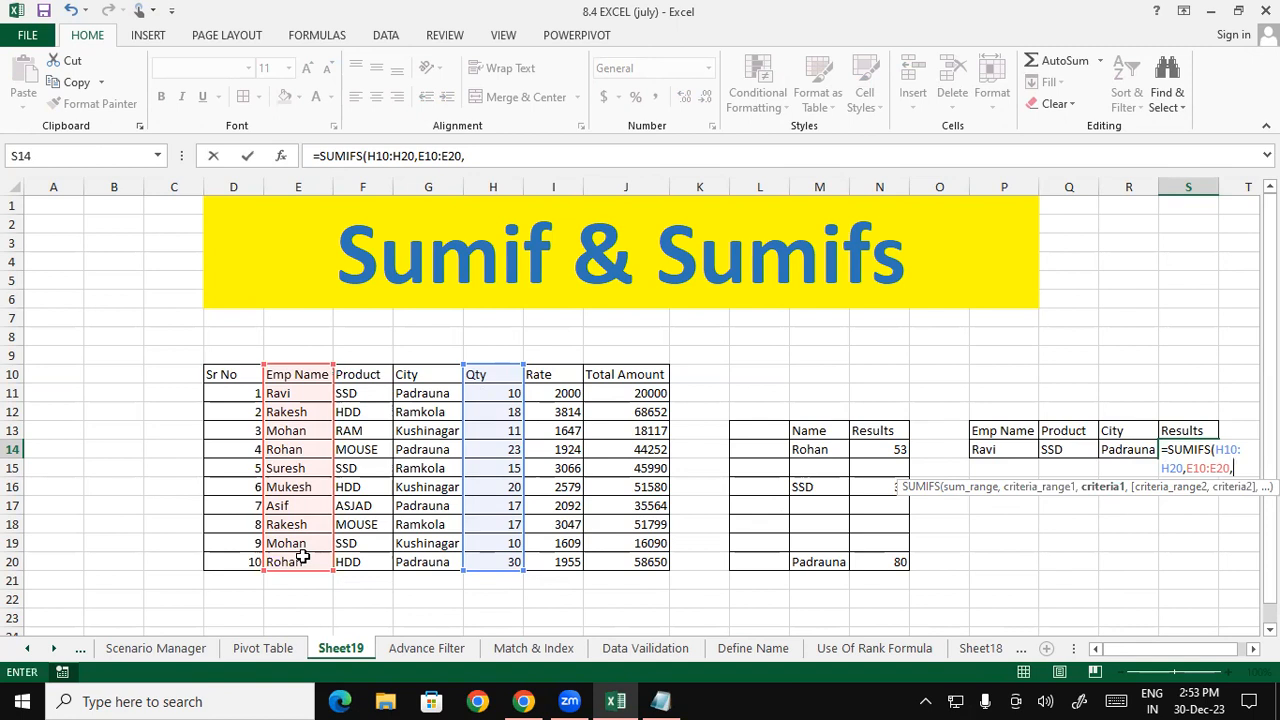
click(994, 450)
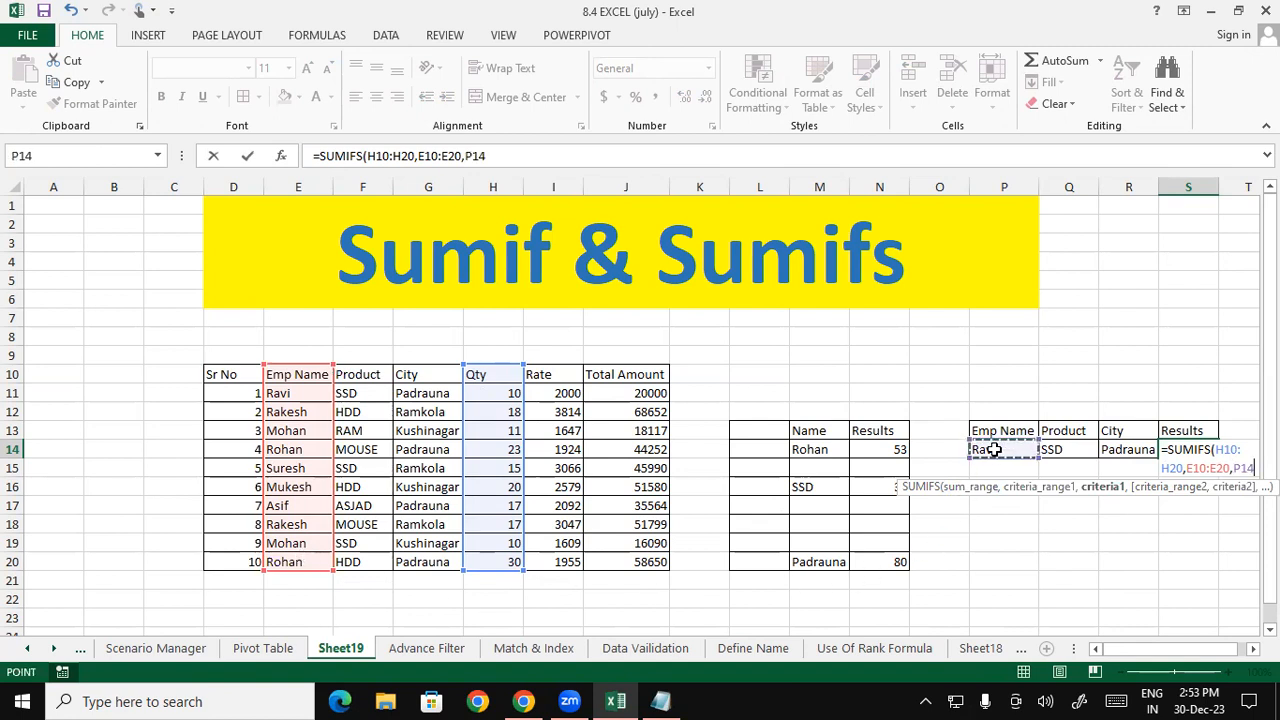
text(,)
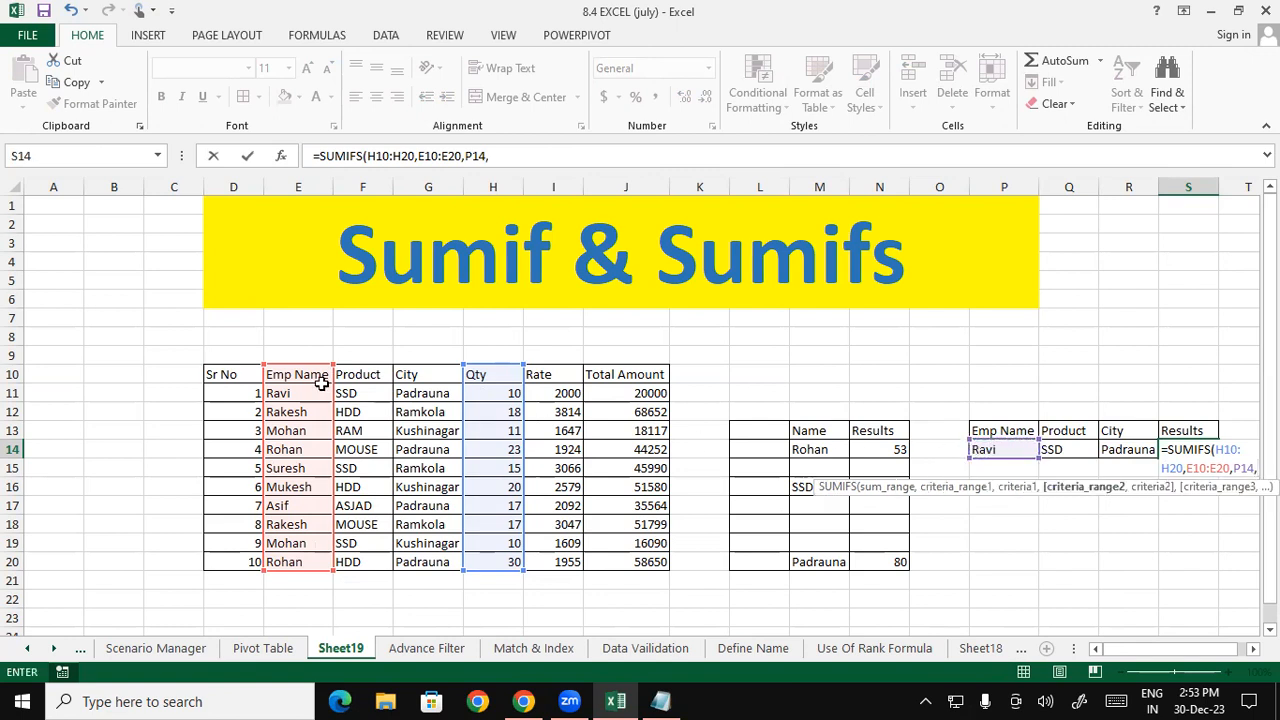
Complete the S14 SUMIFS formula with the criteria pairs F10:F20 with Q14 and G10:G20 with R14
drag(362, 374, 360, 562)
text(,)
click(1065, 452)
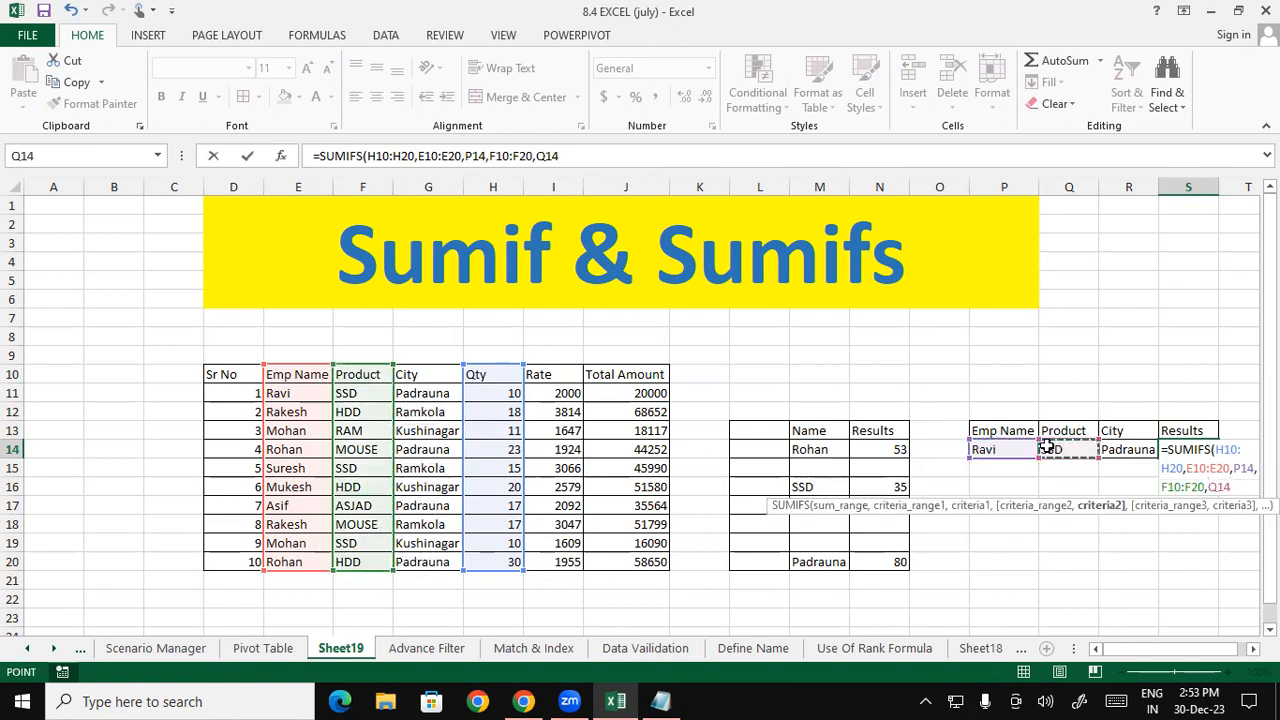
text(,)
drag(432, 372, 440, 562)
text(,)
click(1126, 449)
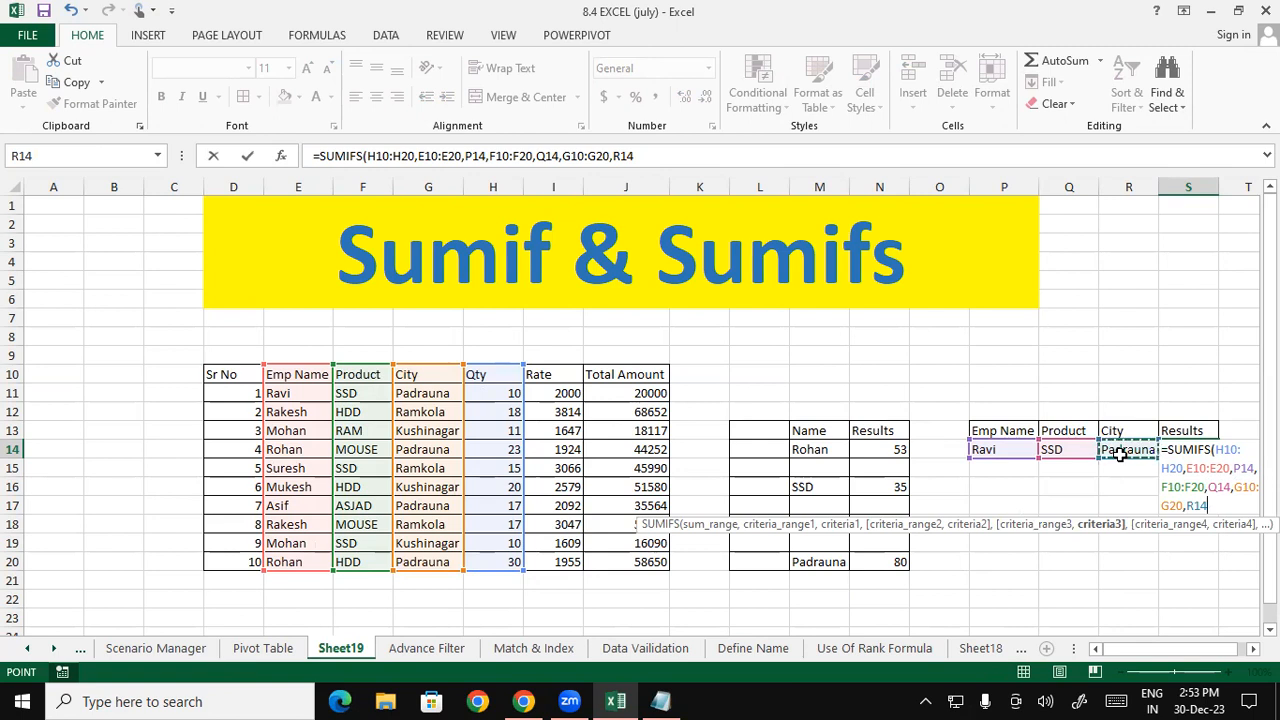
text())
key(Return)
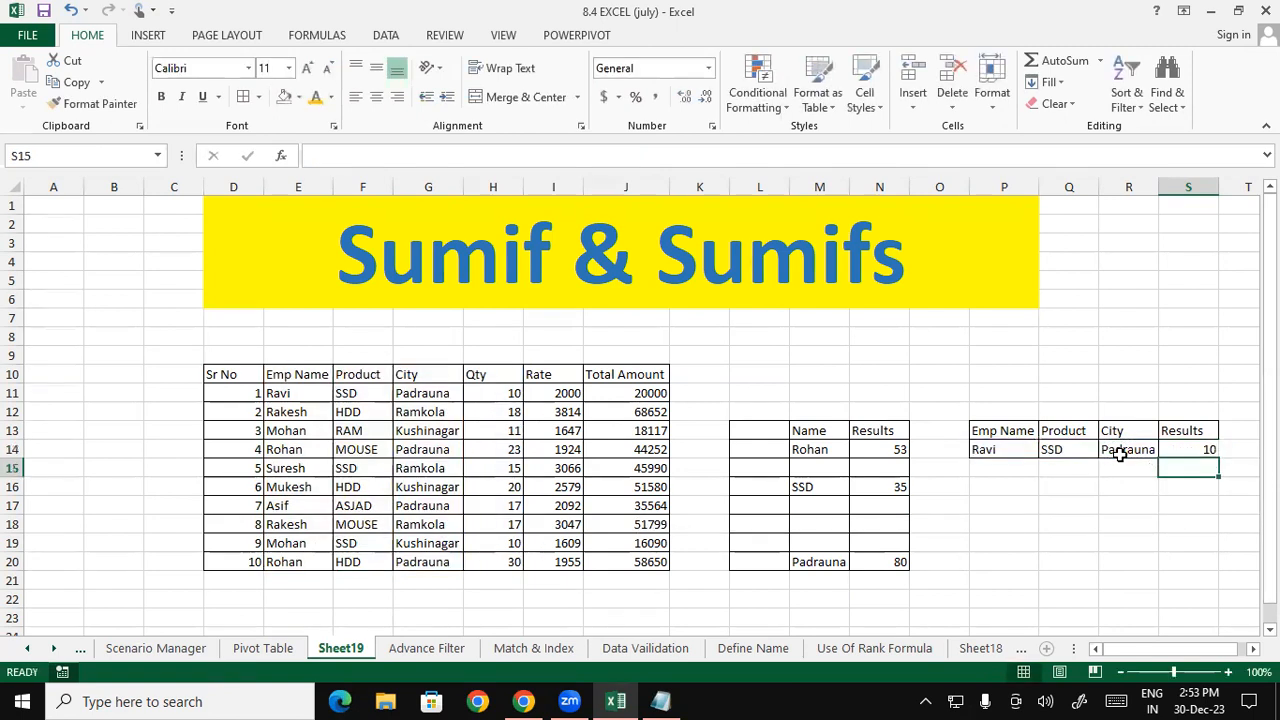
Copy the name, product and city from E11:G11 over record 6 in E16:G16 to create a second matching record
drag(280, 397, 445, 399)
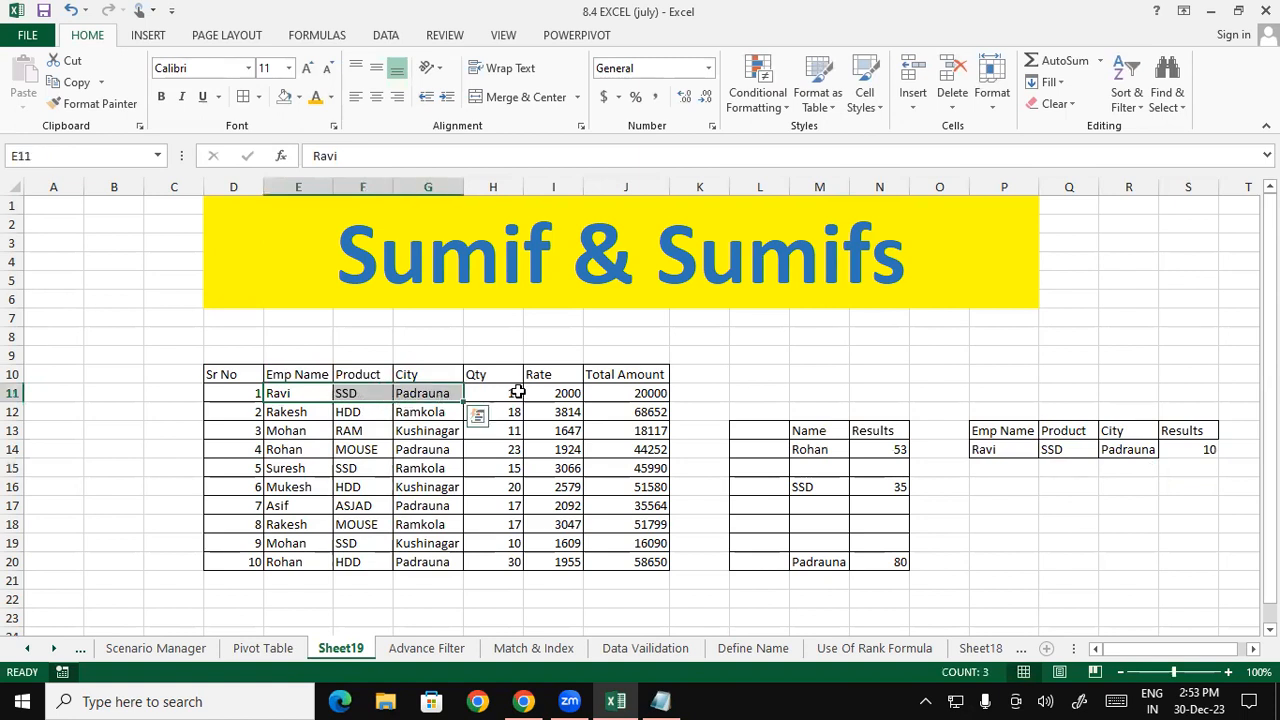
click(488, 402)
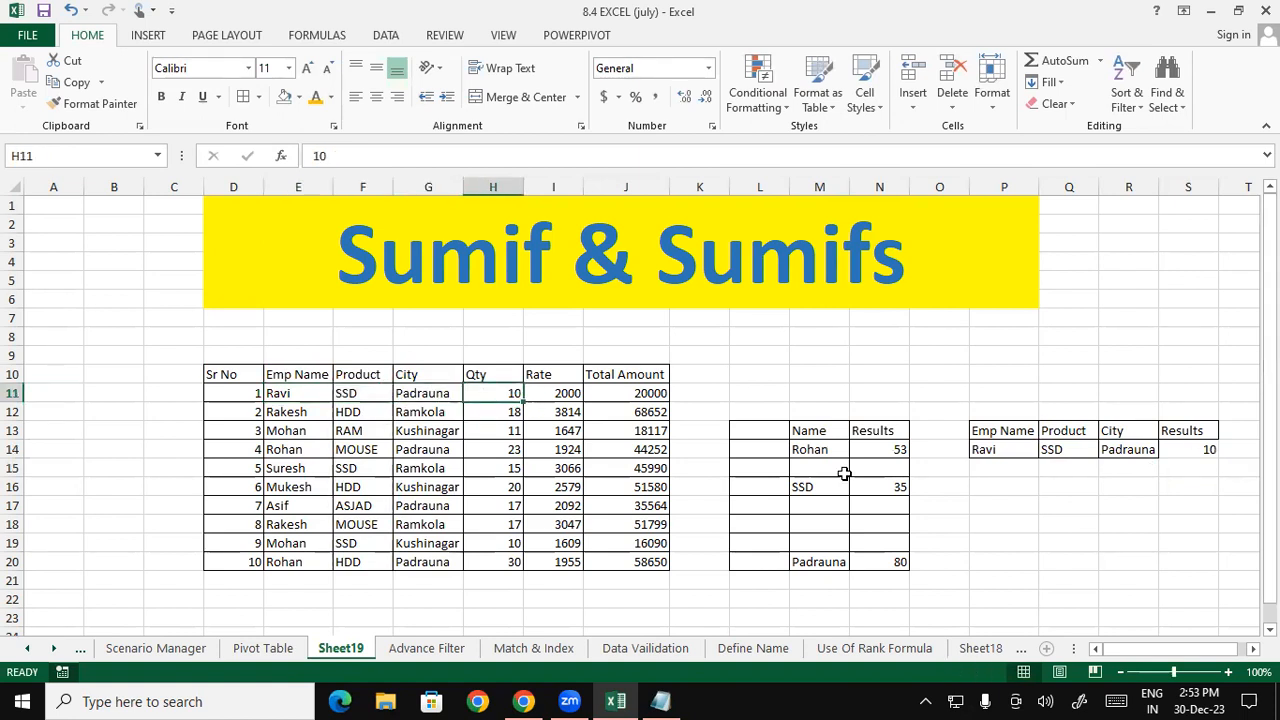
drag(272, 396, 430, 405)
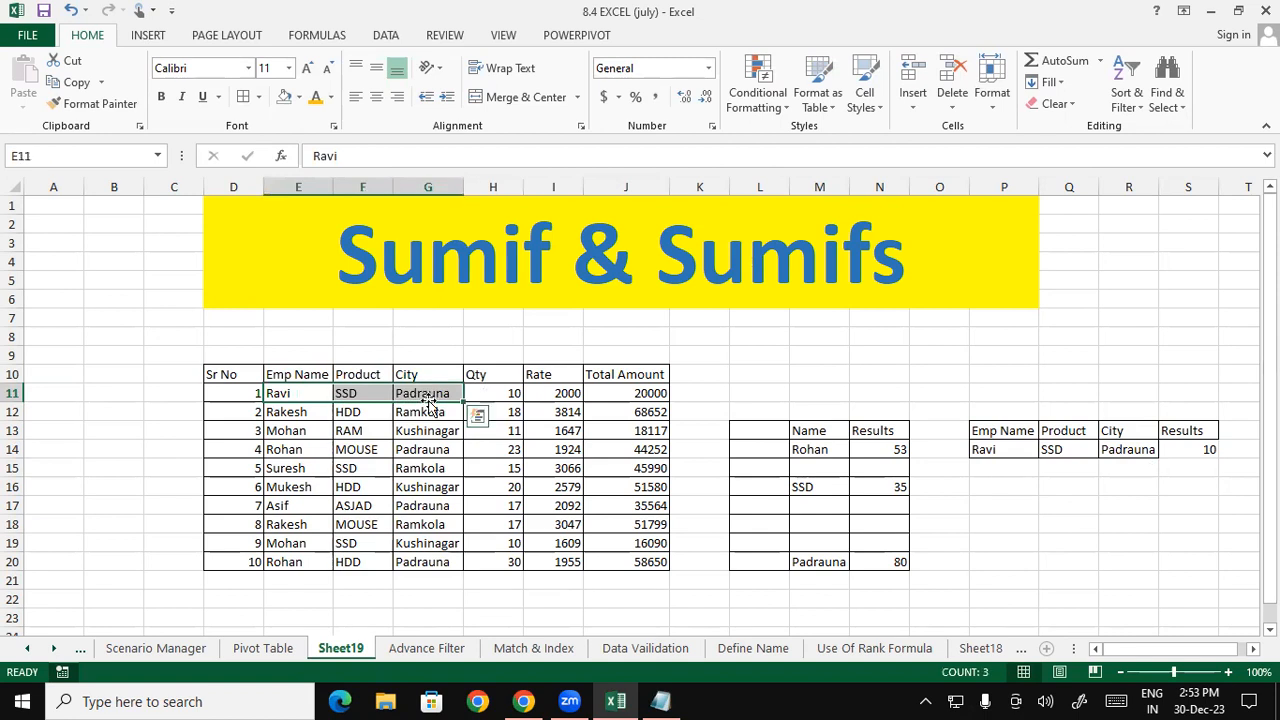
key(ctrl+c)
drag(292, 487, 503, 412)
key(ctrl+v)
Check the SUMIFS result against the quantities in H11 and H16, and review the SUMIF results block L13:N20
click(1226, 454)
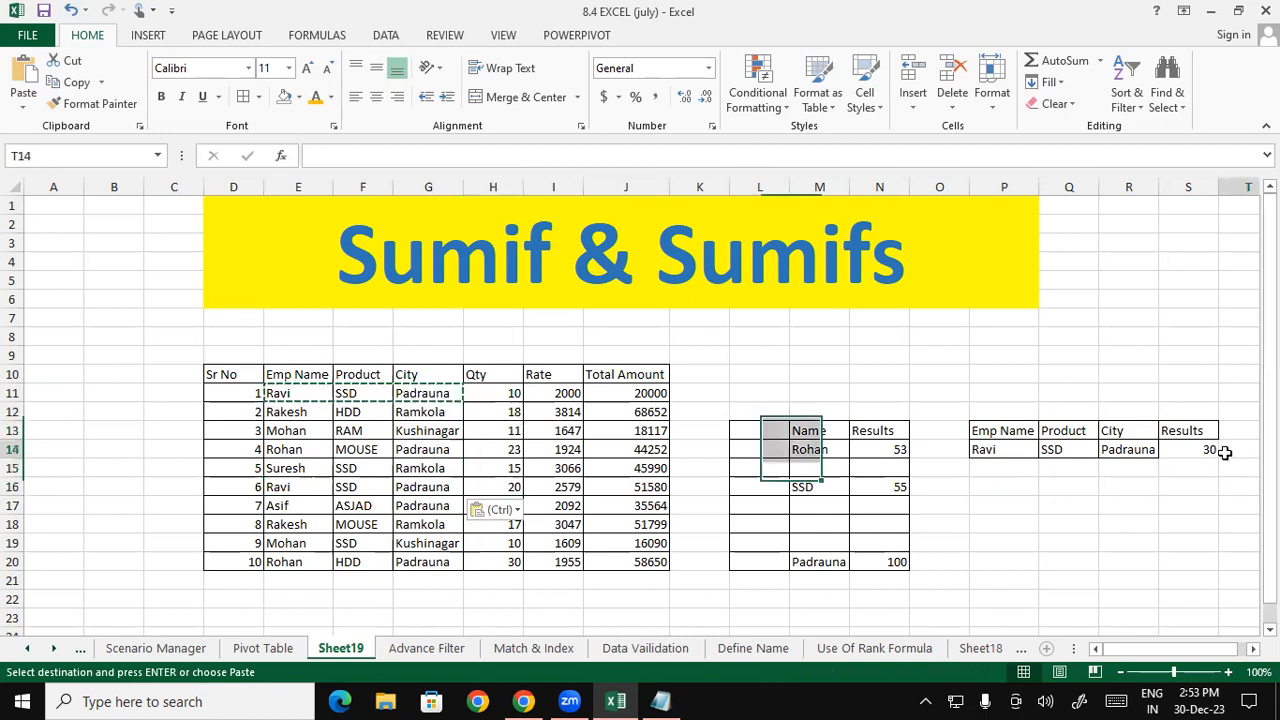
click(492, 396)
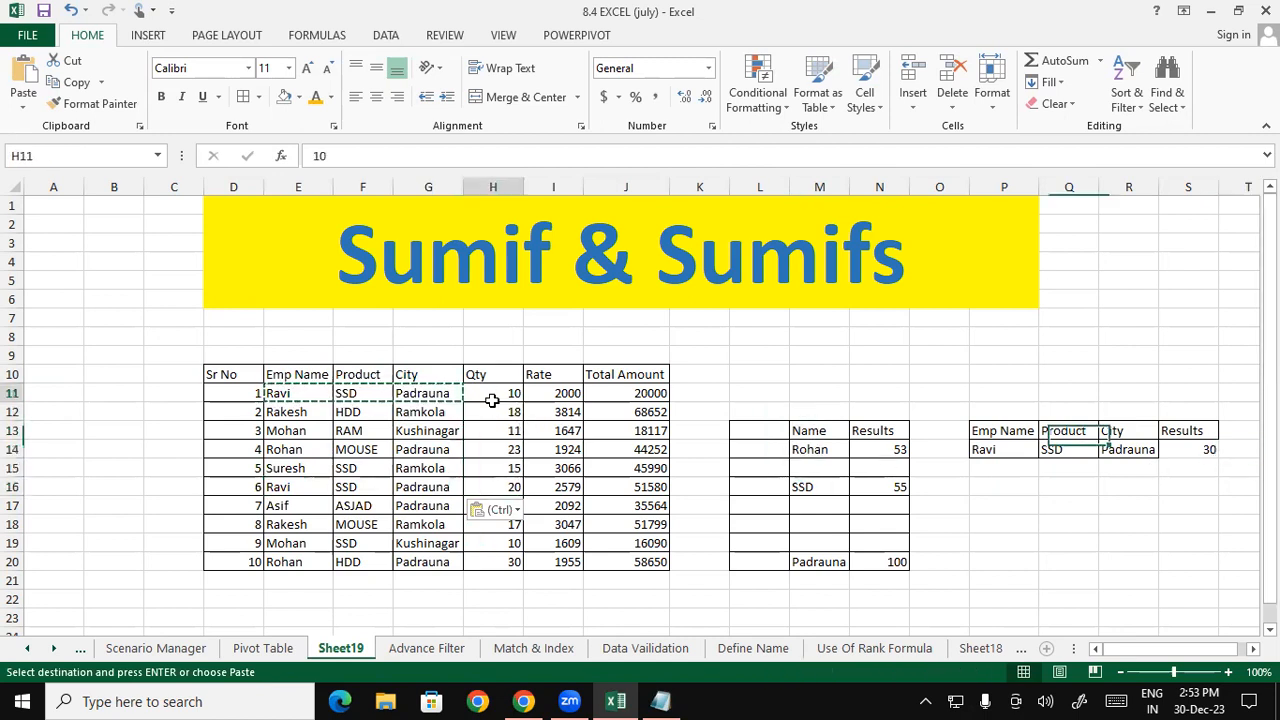
click(468, 487)
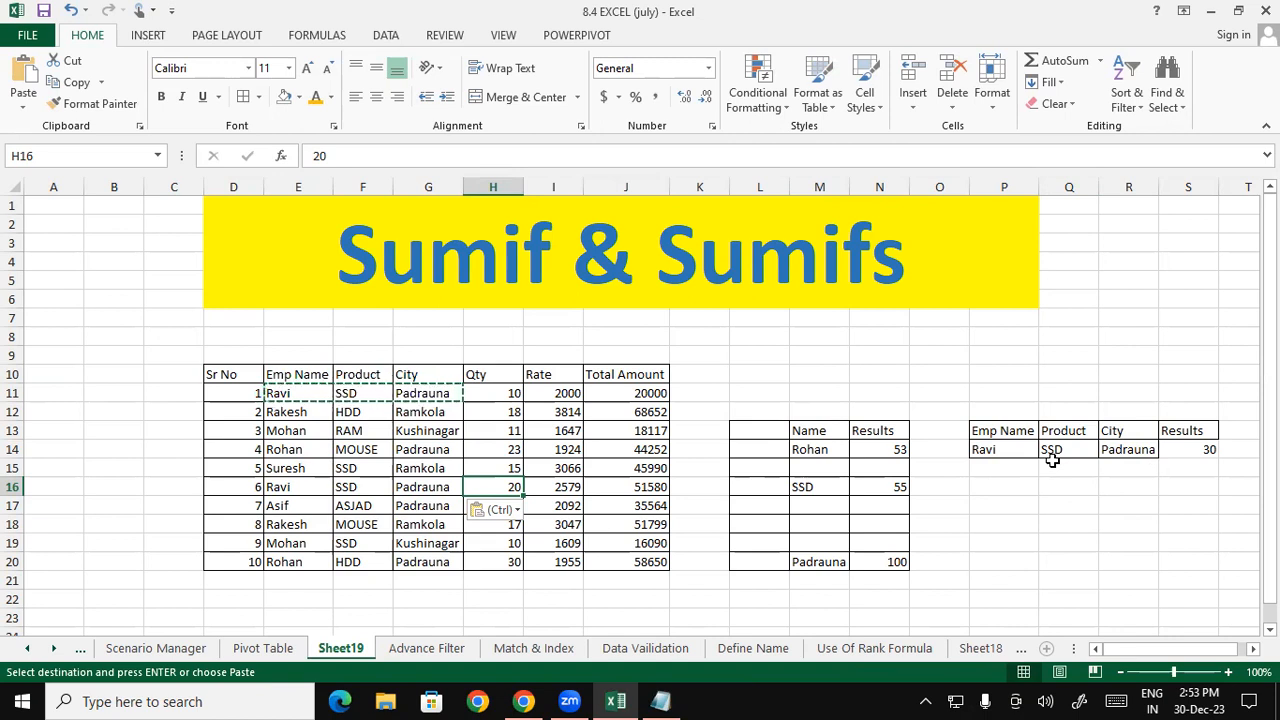
click(955, 559)
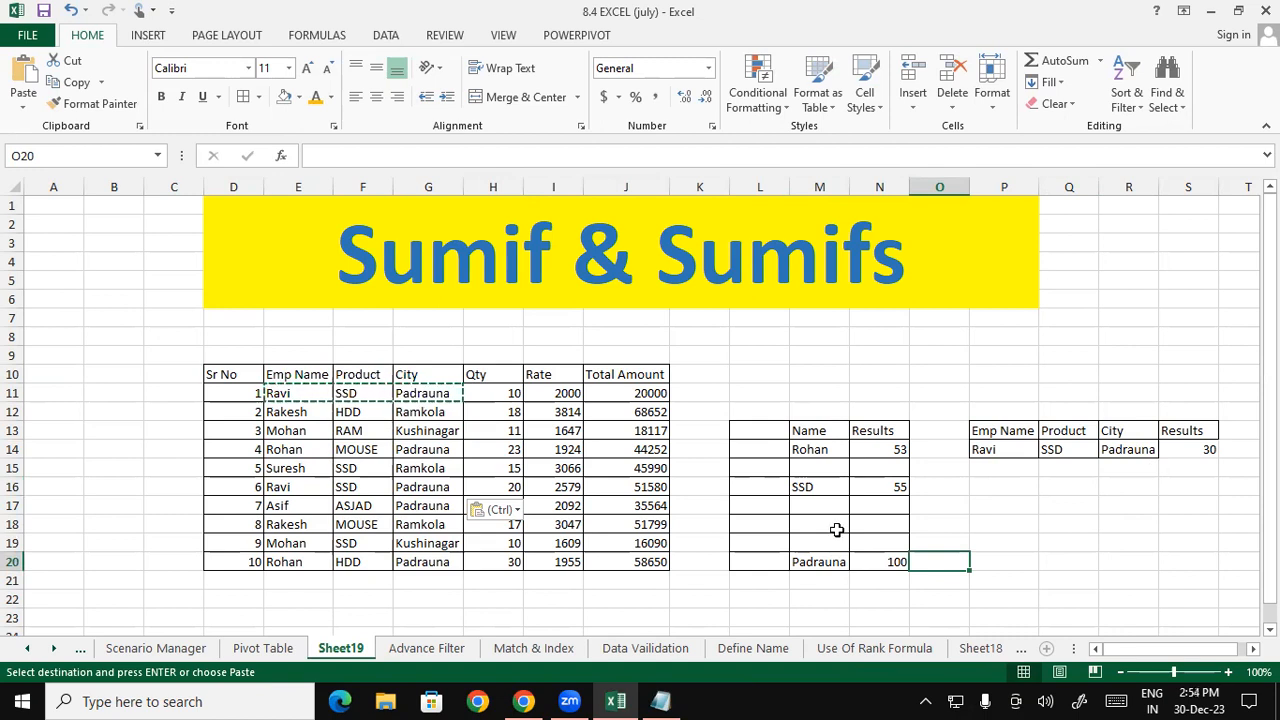
drag(780, 435, 874, 560)
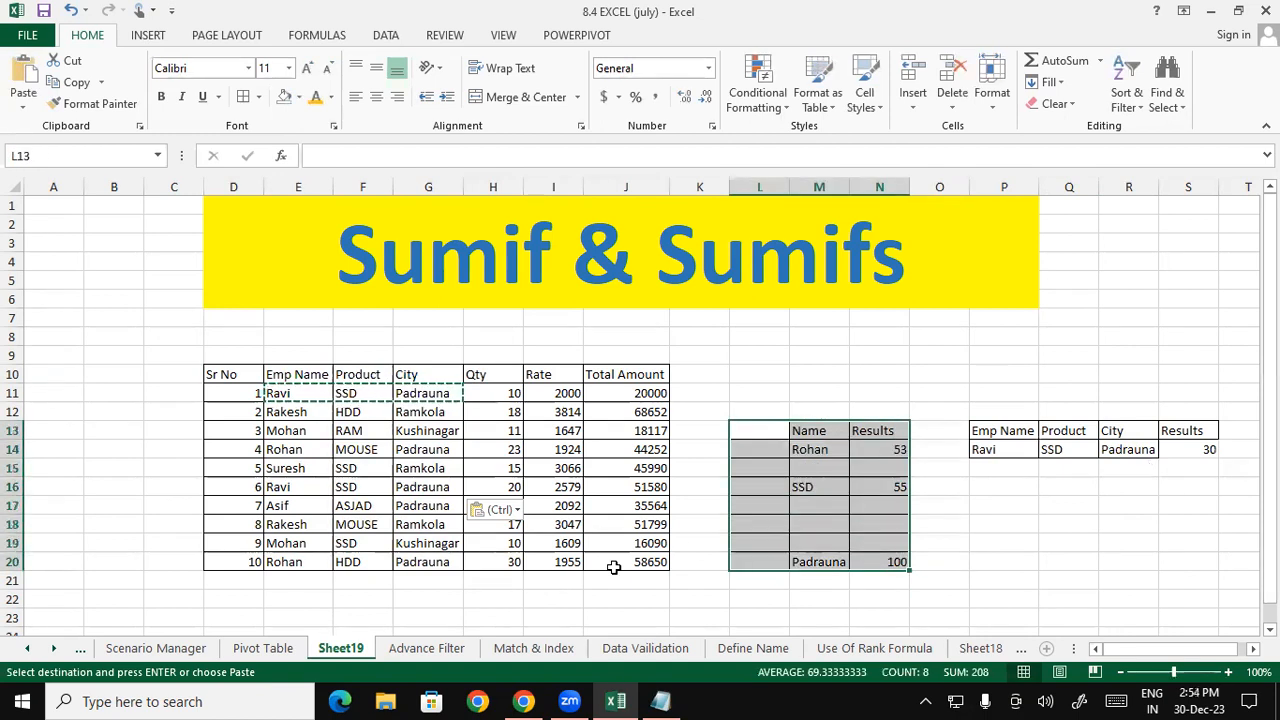
click(368, 585)
key(Escape)
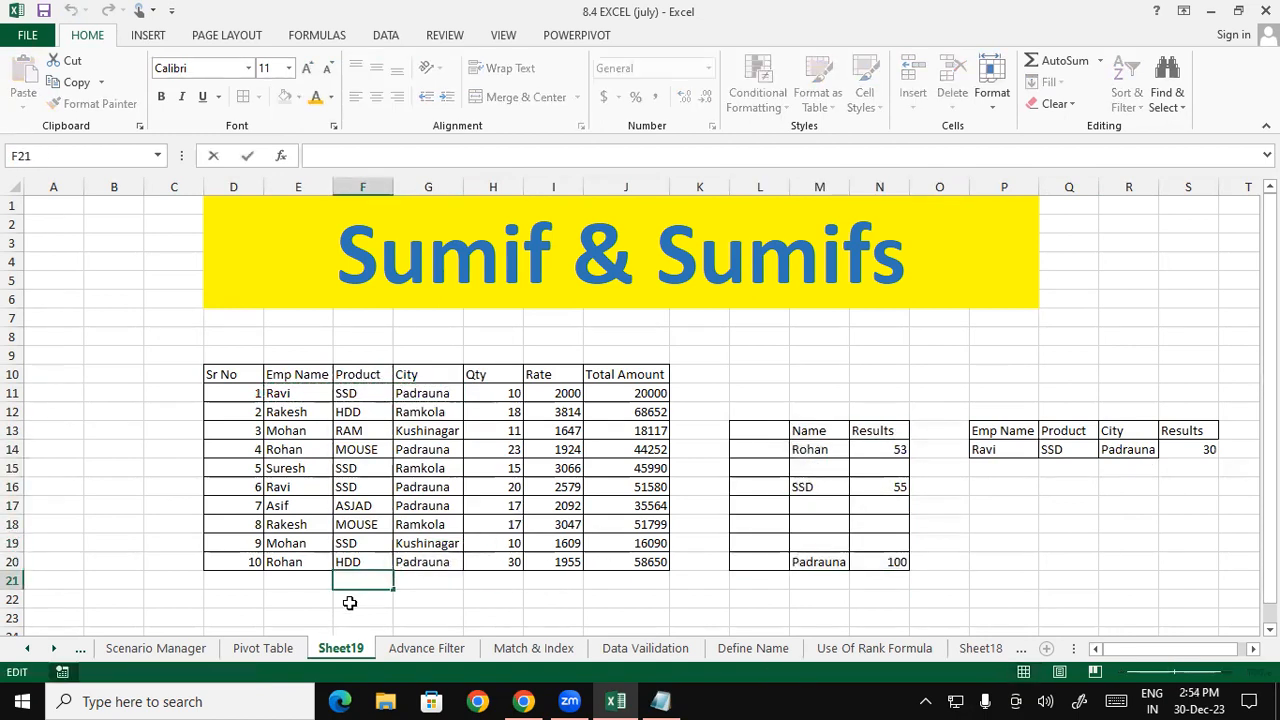
Enter =SUMIF(E10:E20,E11,J10:J20) in E22 to total the amount for the first employee
click(348, 602)
click(293, 602)
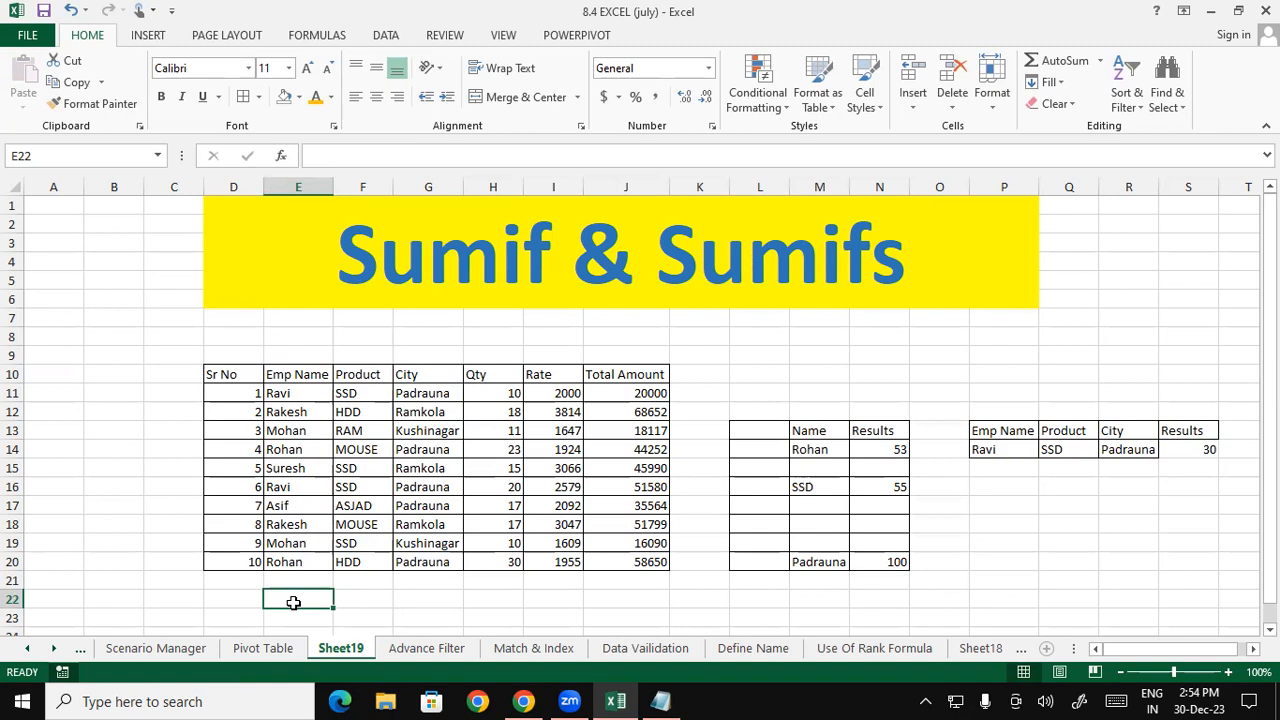
text(=)
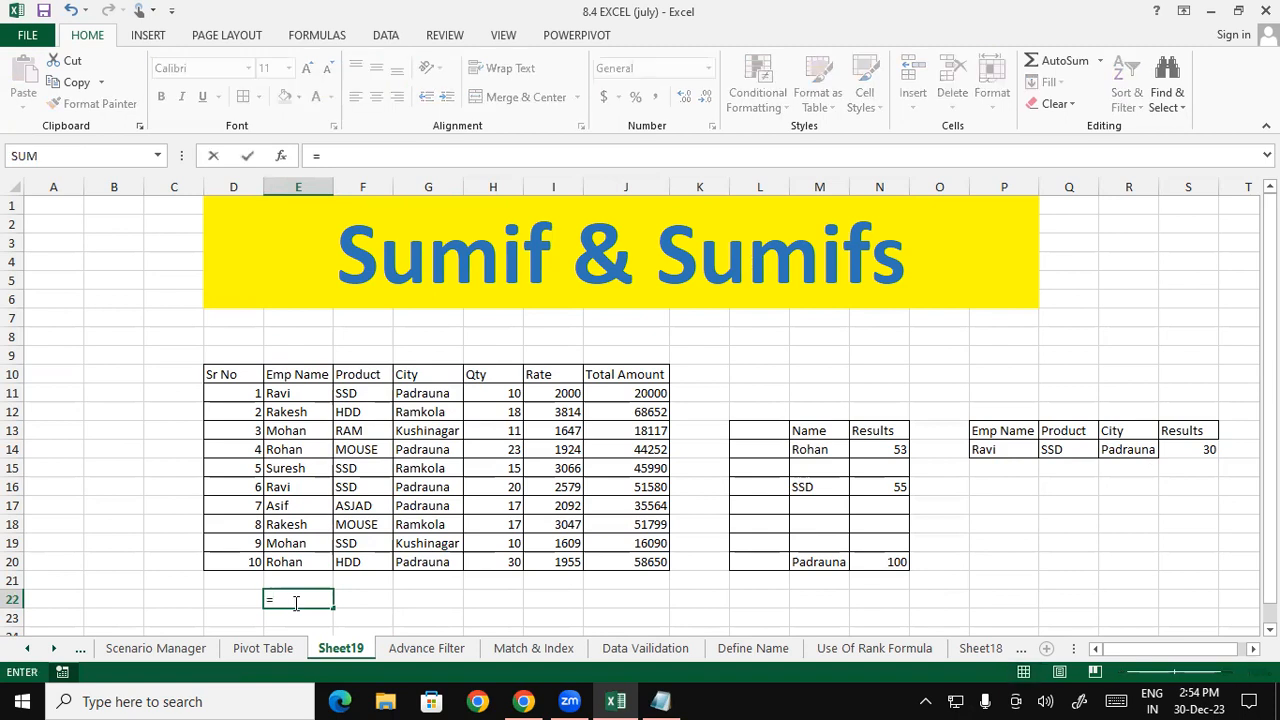
text(sumif)
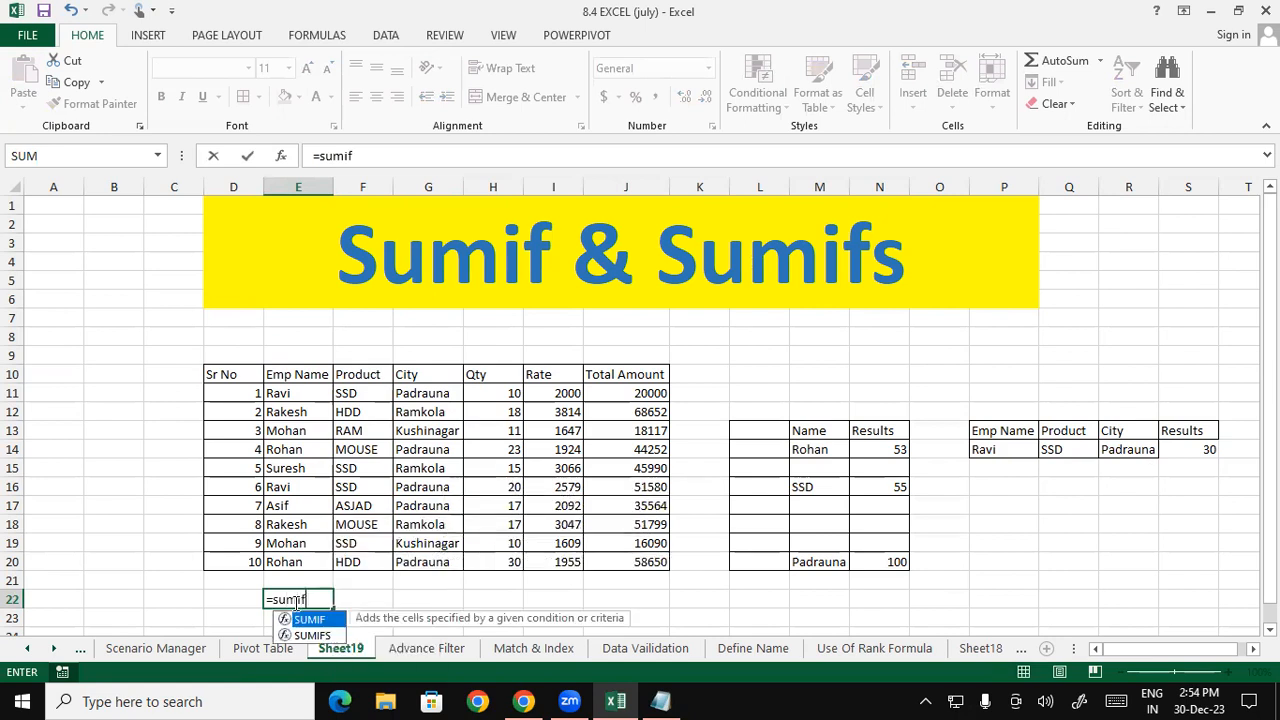
key(Tab)
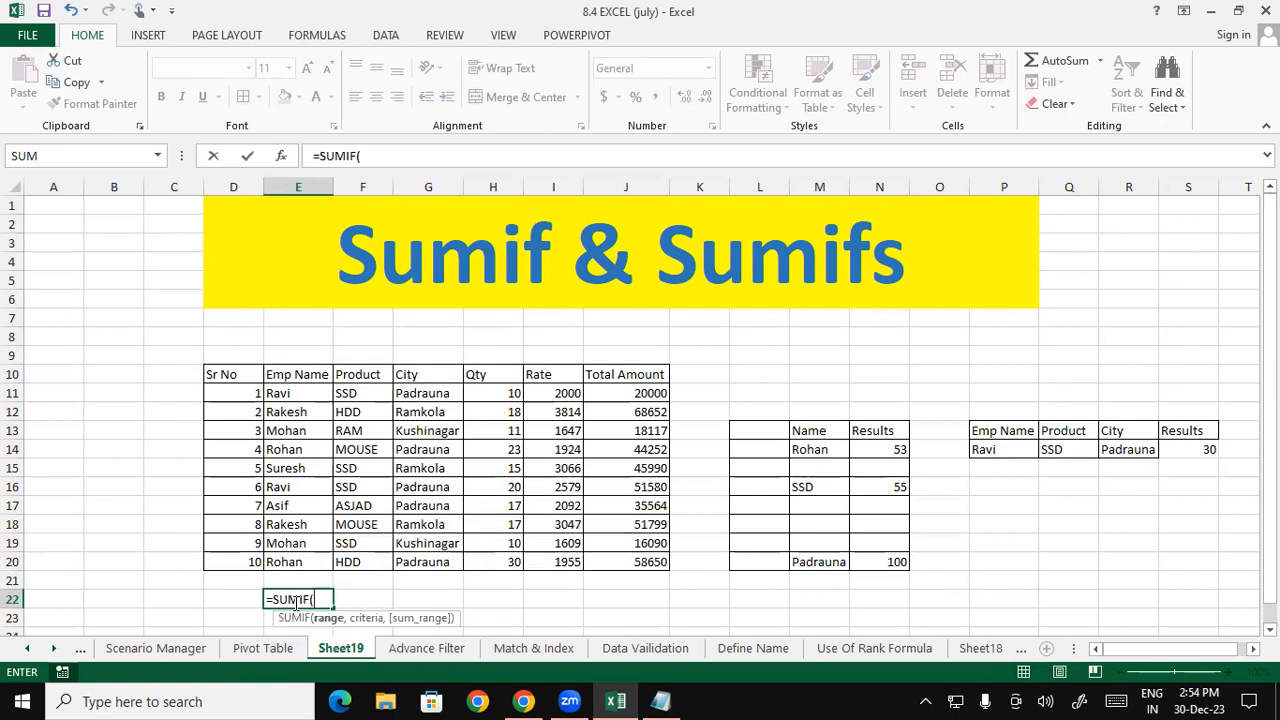
drag(300, 376, 288, 563)
text(,)
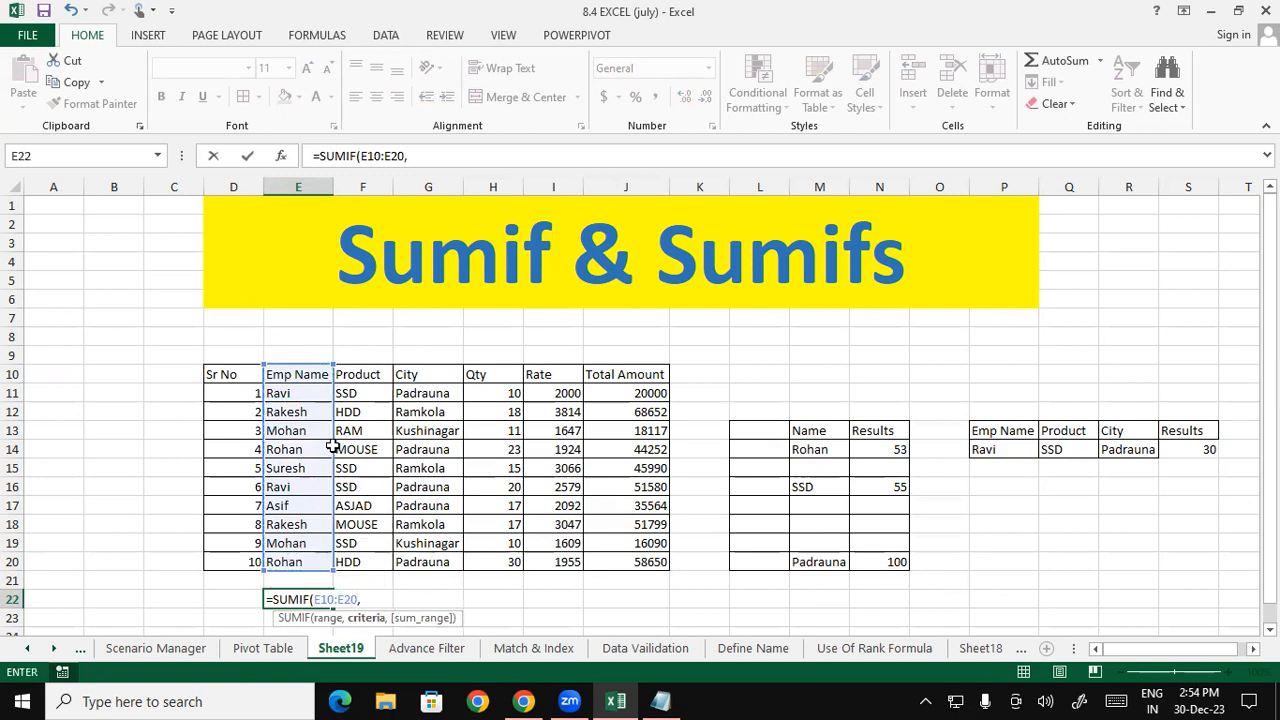
click(292, 392)
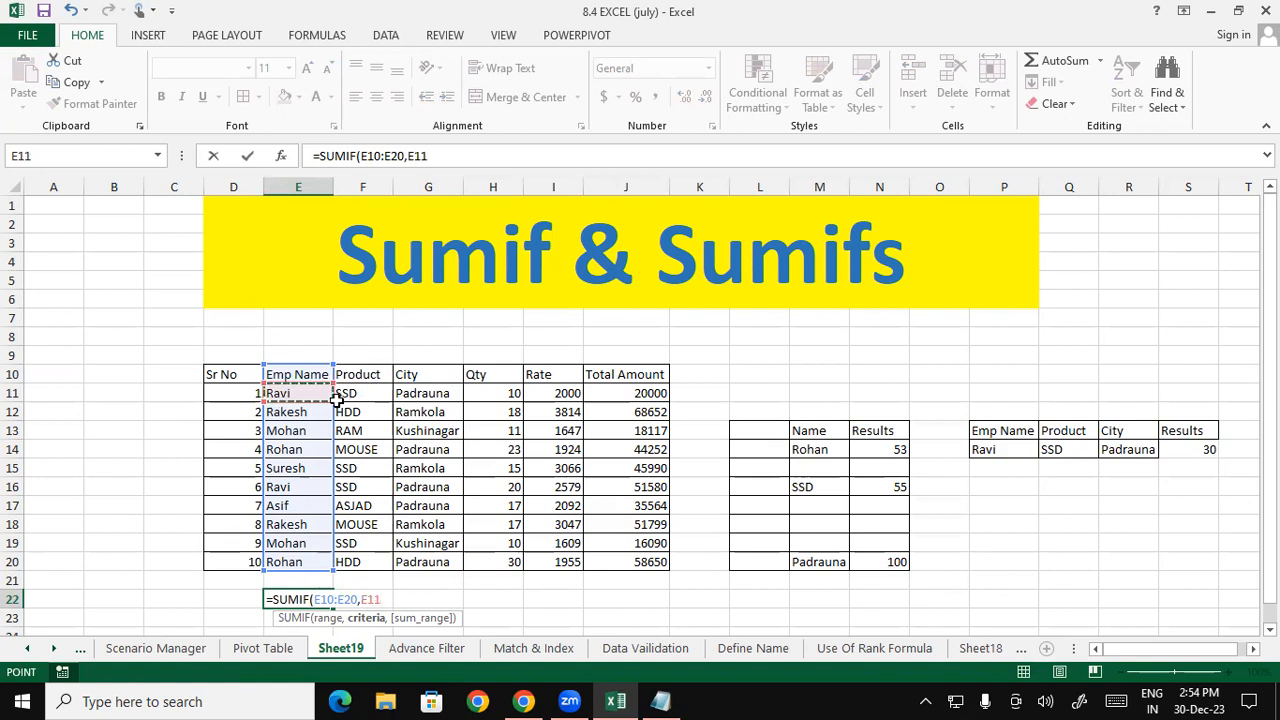
text(,)
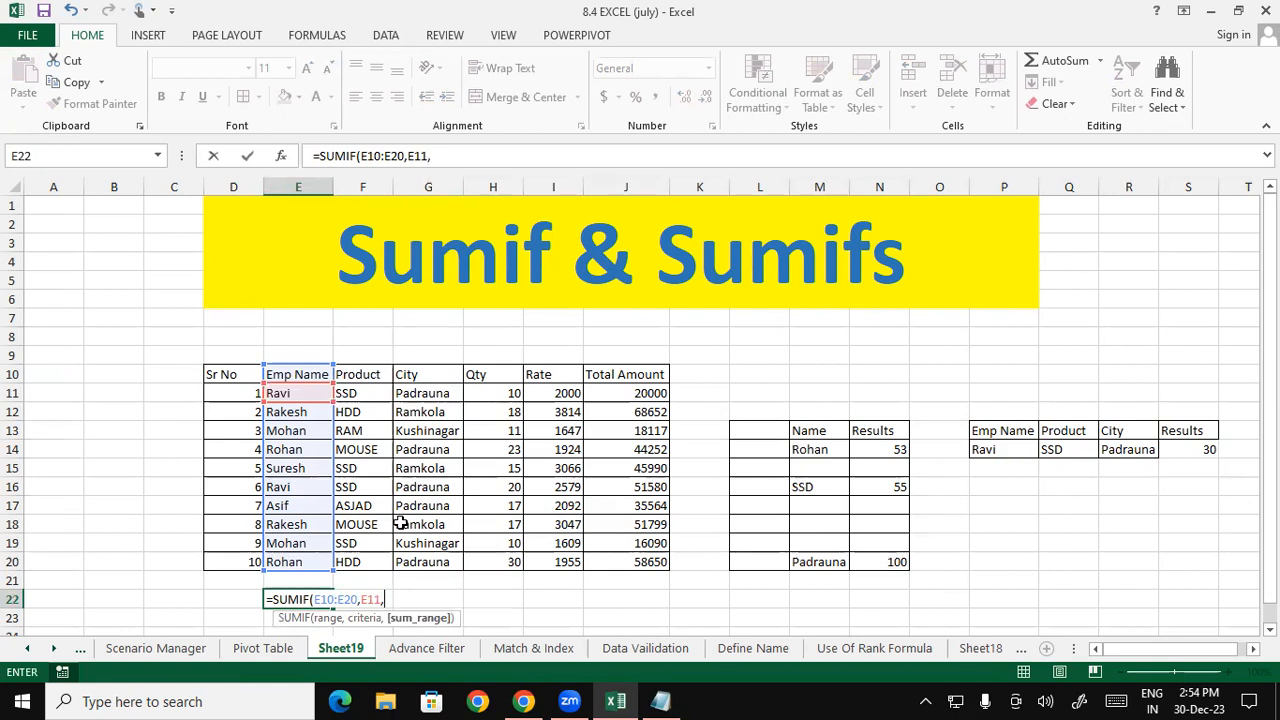
drag(624, 374, 631, 560)
text())
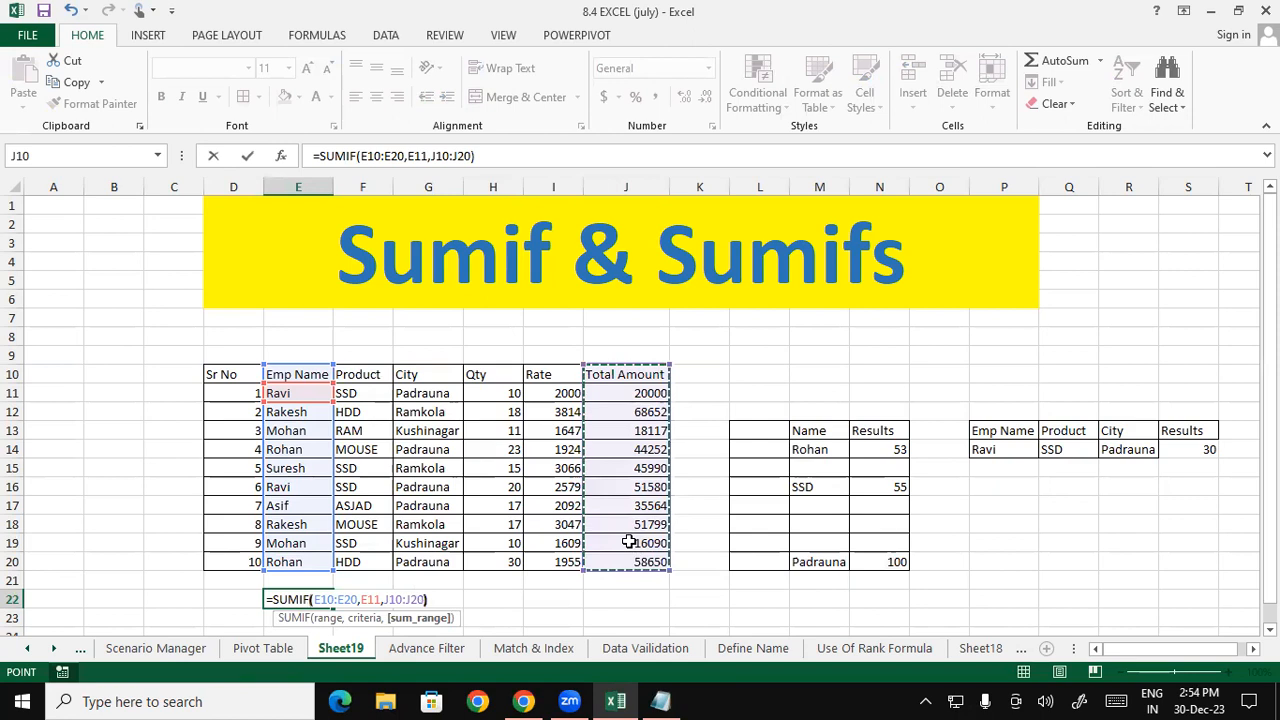
key(Return)
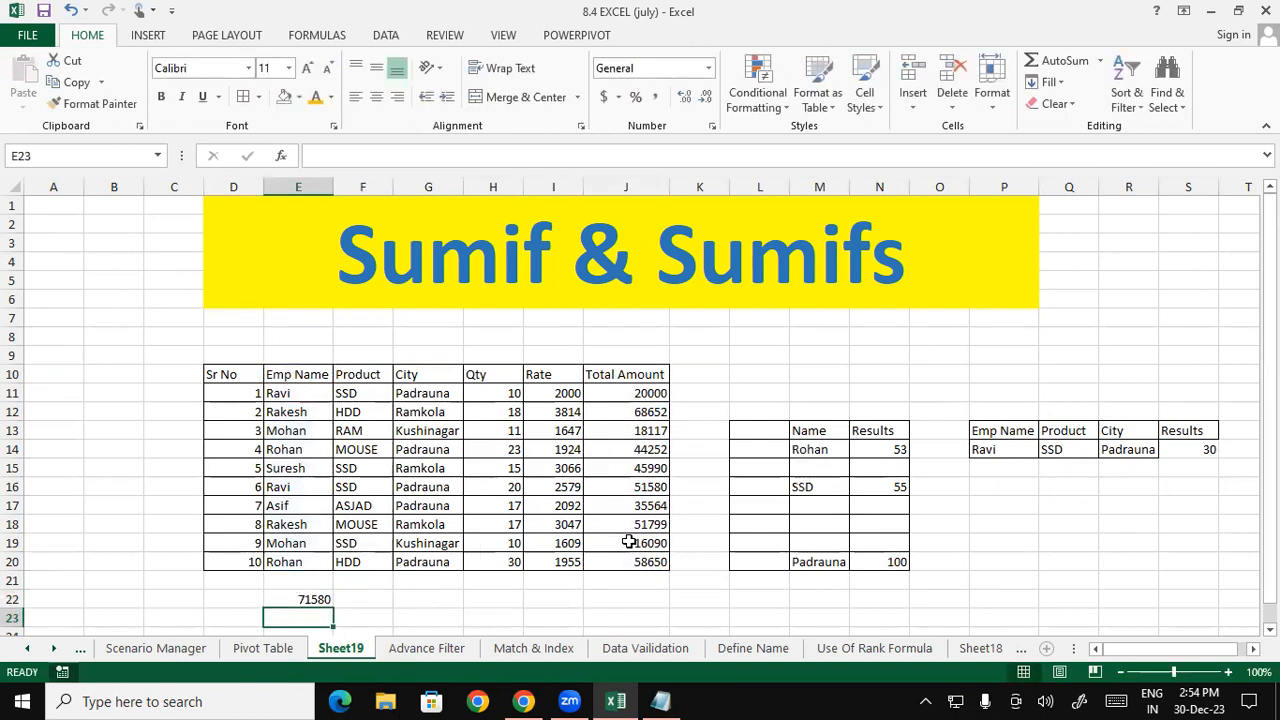
Compare the E22 total with the amounts in J11 and J16, and highlight the sales table D10:J20
click(316, 600)
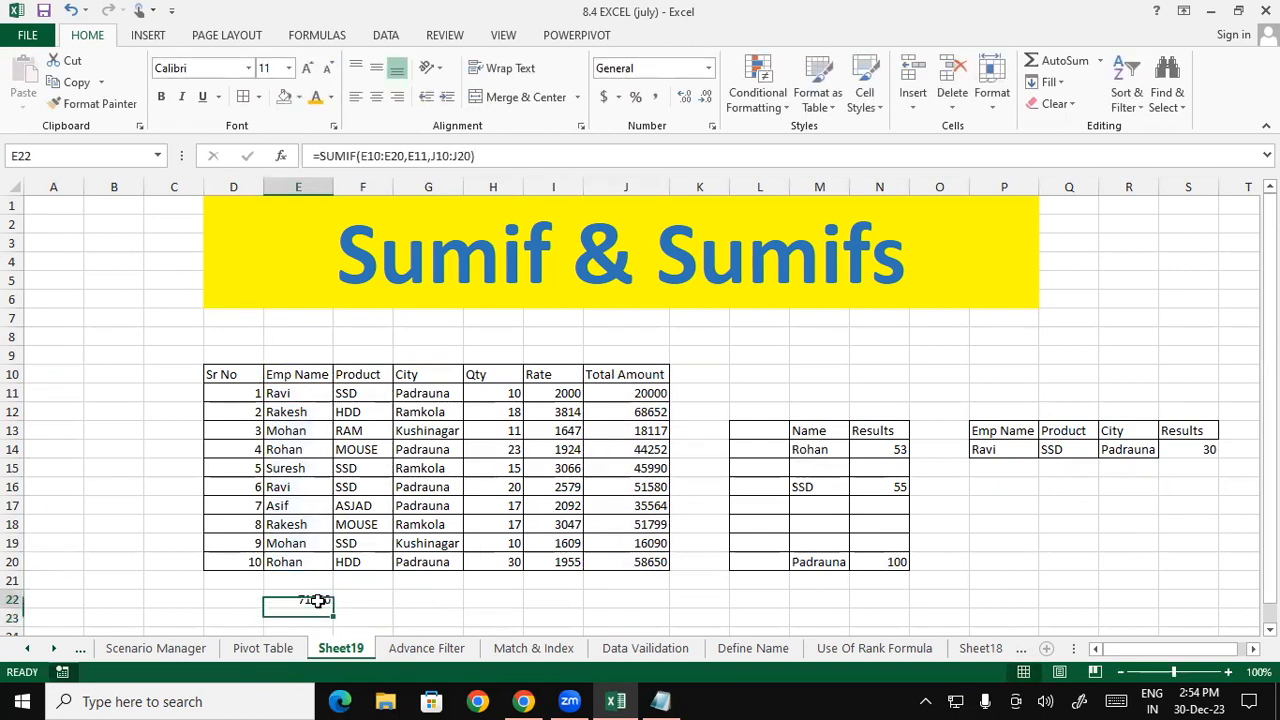
click(625, 394)
click(612, 486)
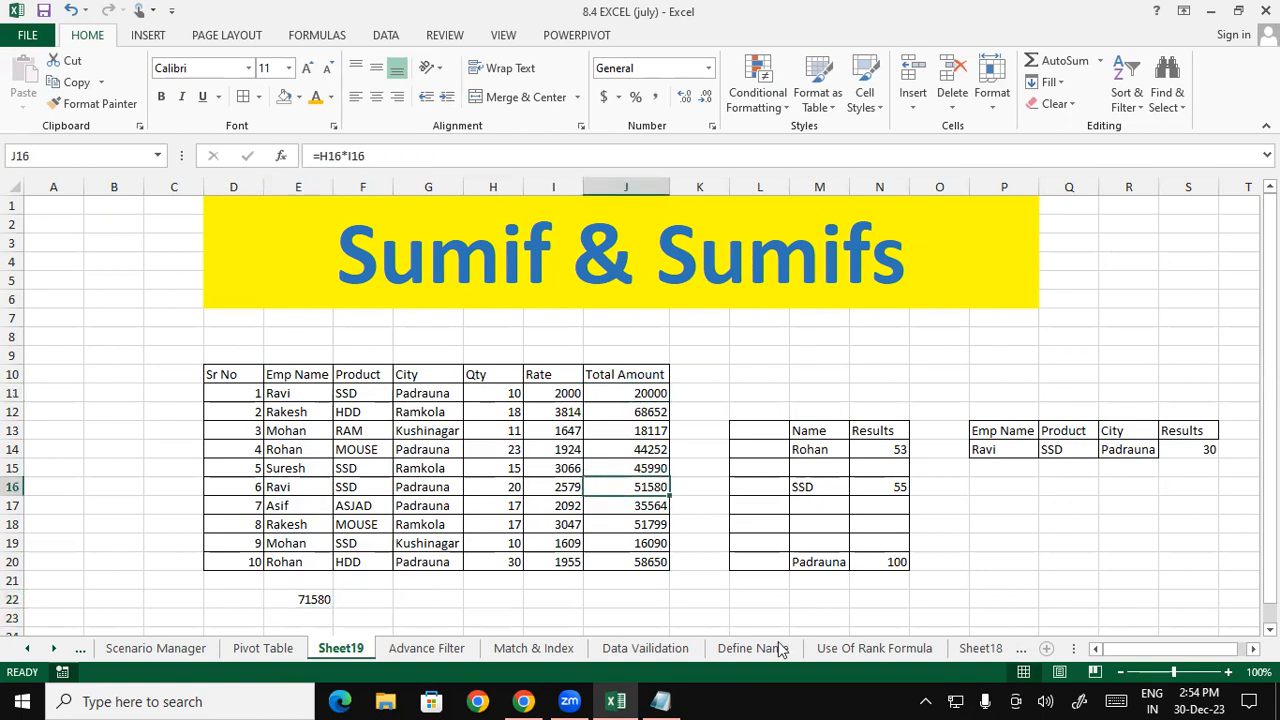
click(462, 596)
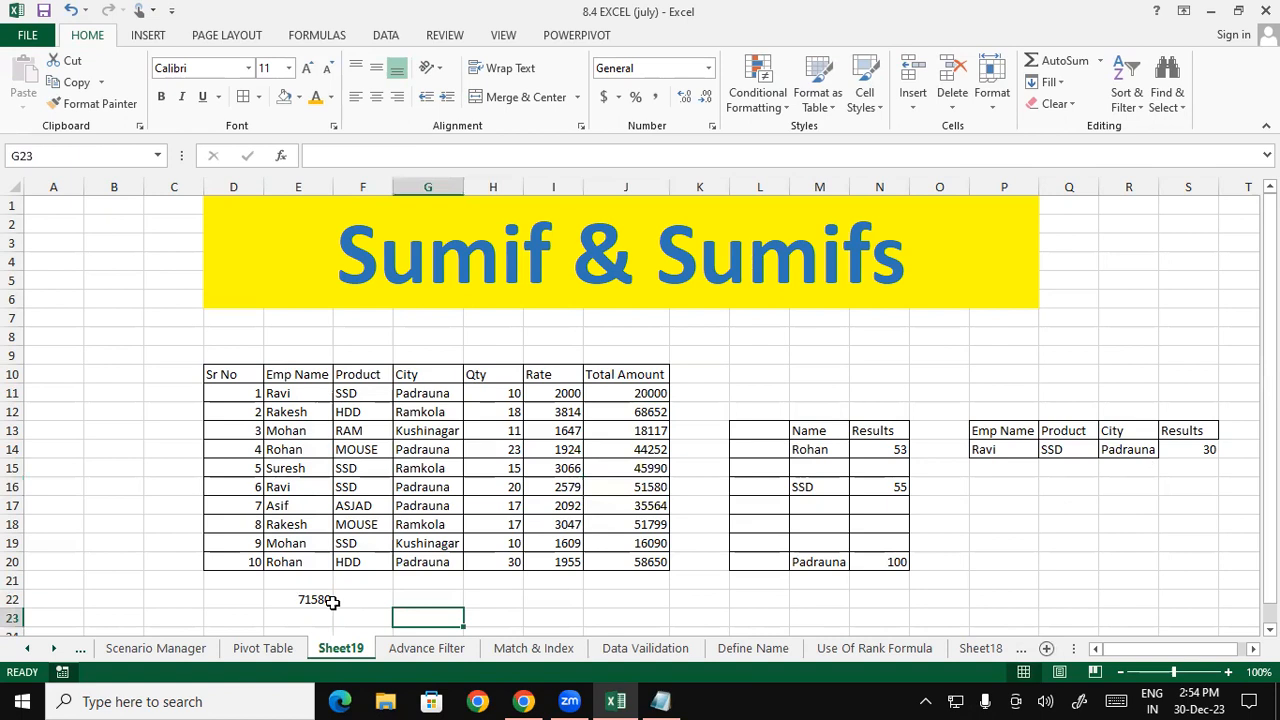
click(312, 599)
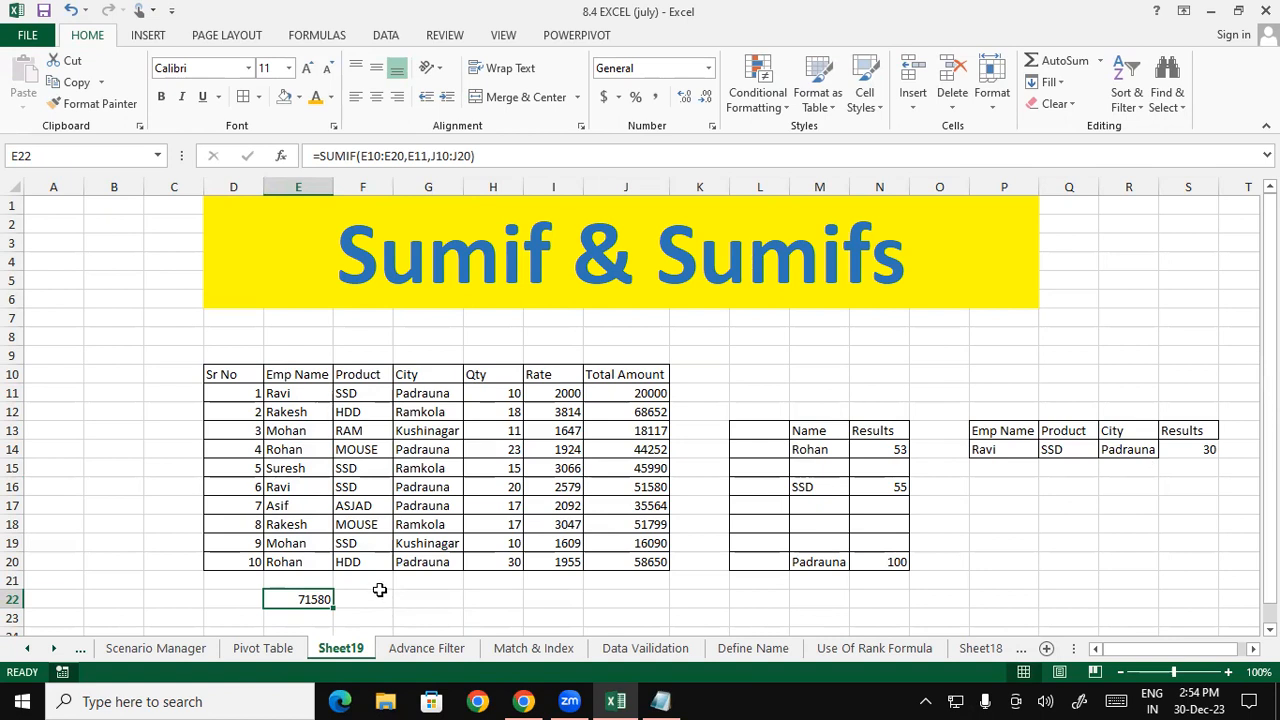
drag(211, 367, 640, 562)
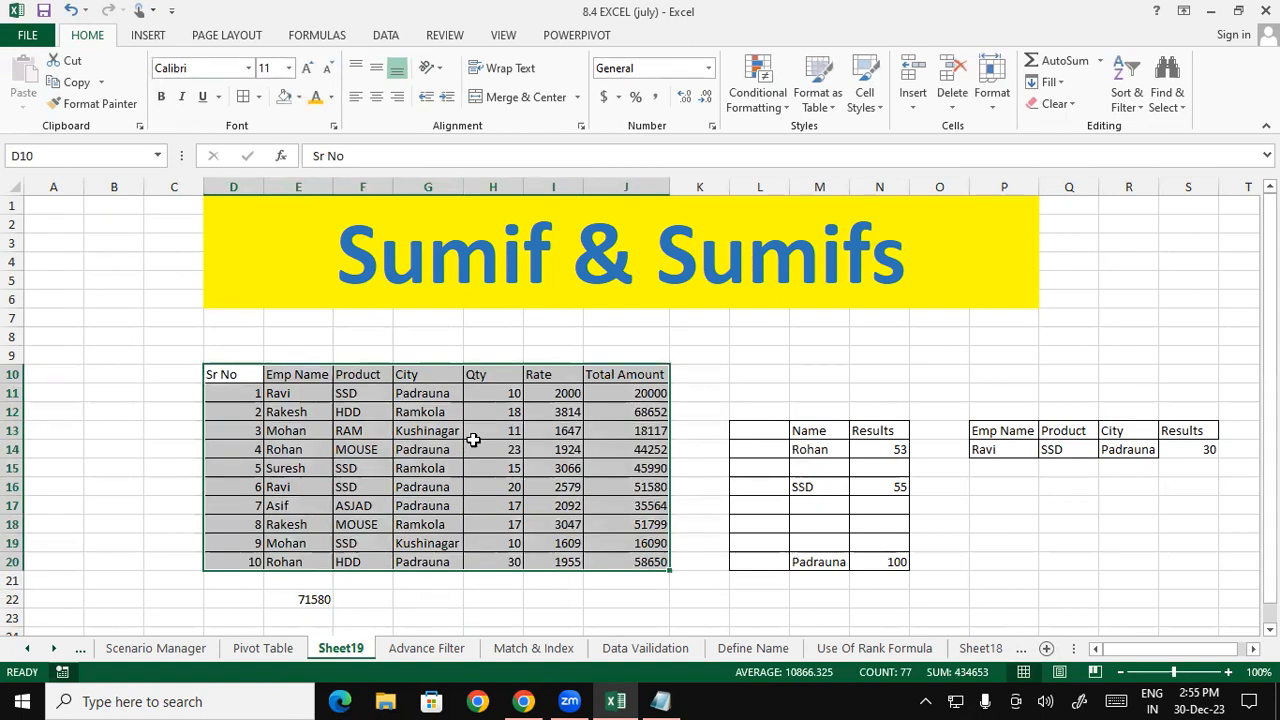
scroll(1229, 400, down, 1)
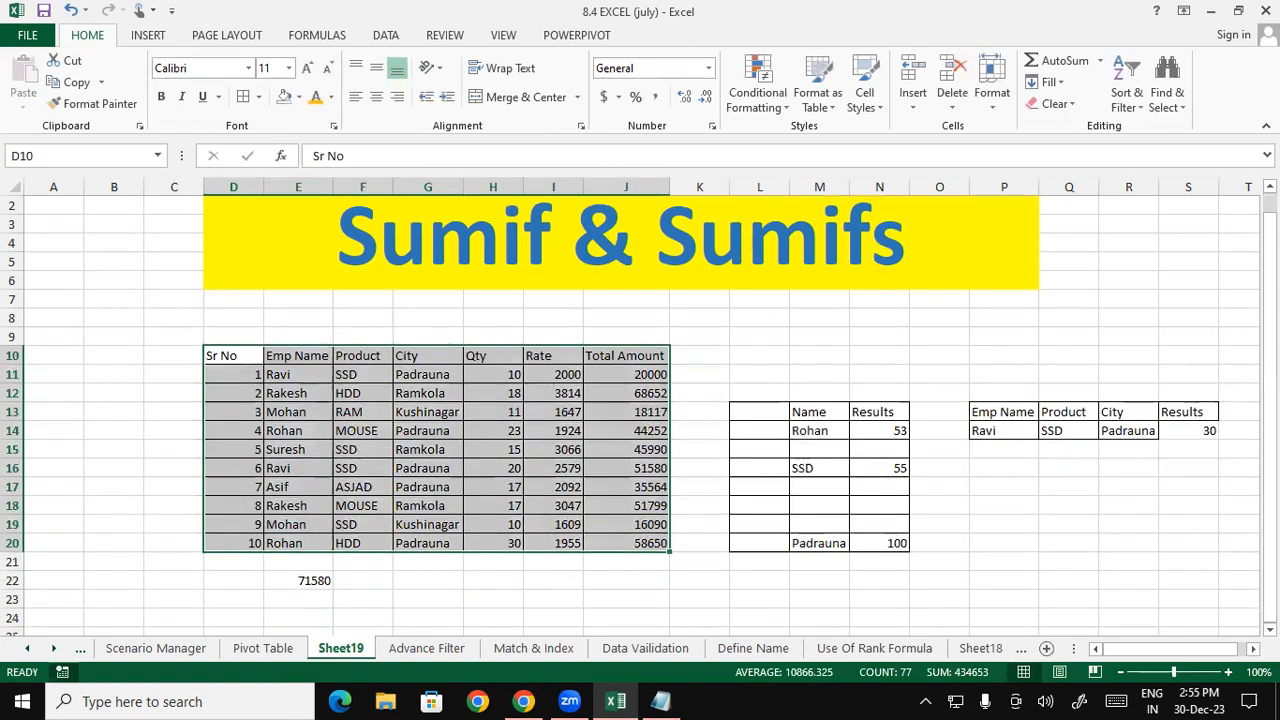
scroll(639, 415, down, 6)
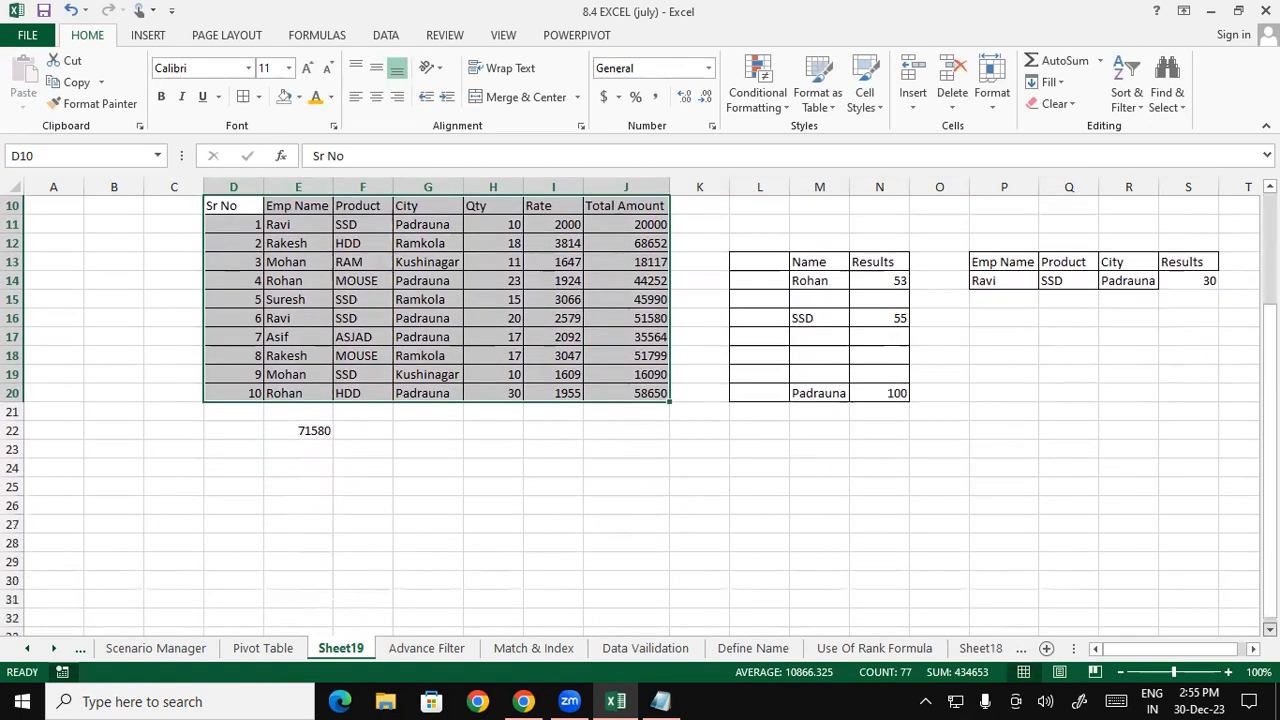
scroll(700, 400, down, 1)
click(331, 333)
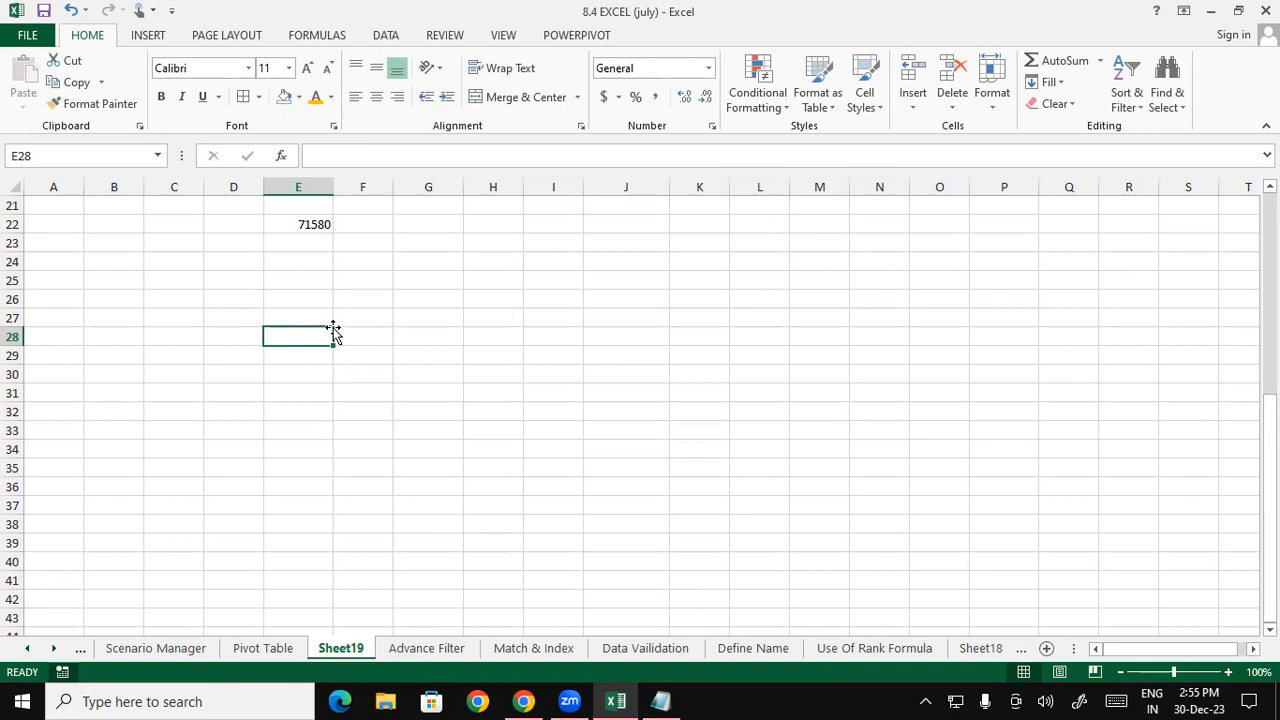
scroll(793, 455, up, 6)
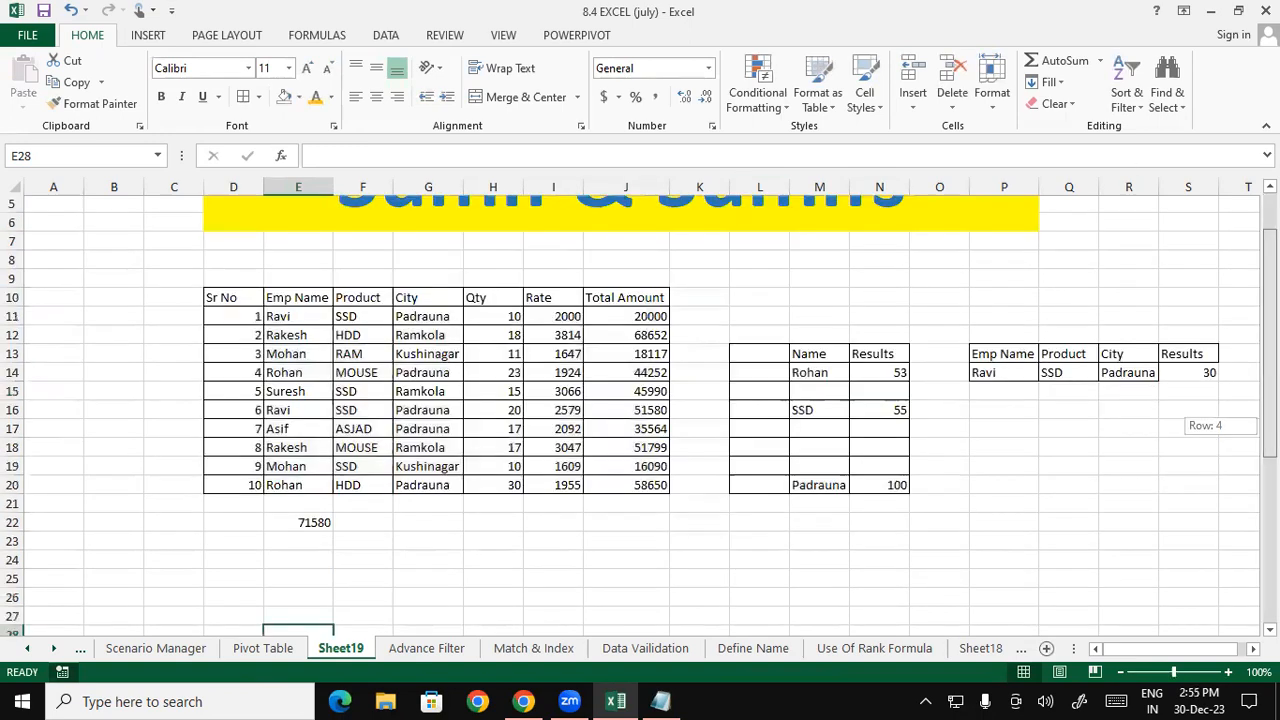
Enter "10 PCS" as the quantity of record 1 in H11
drag(500, 360, 500, 524)
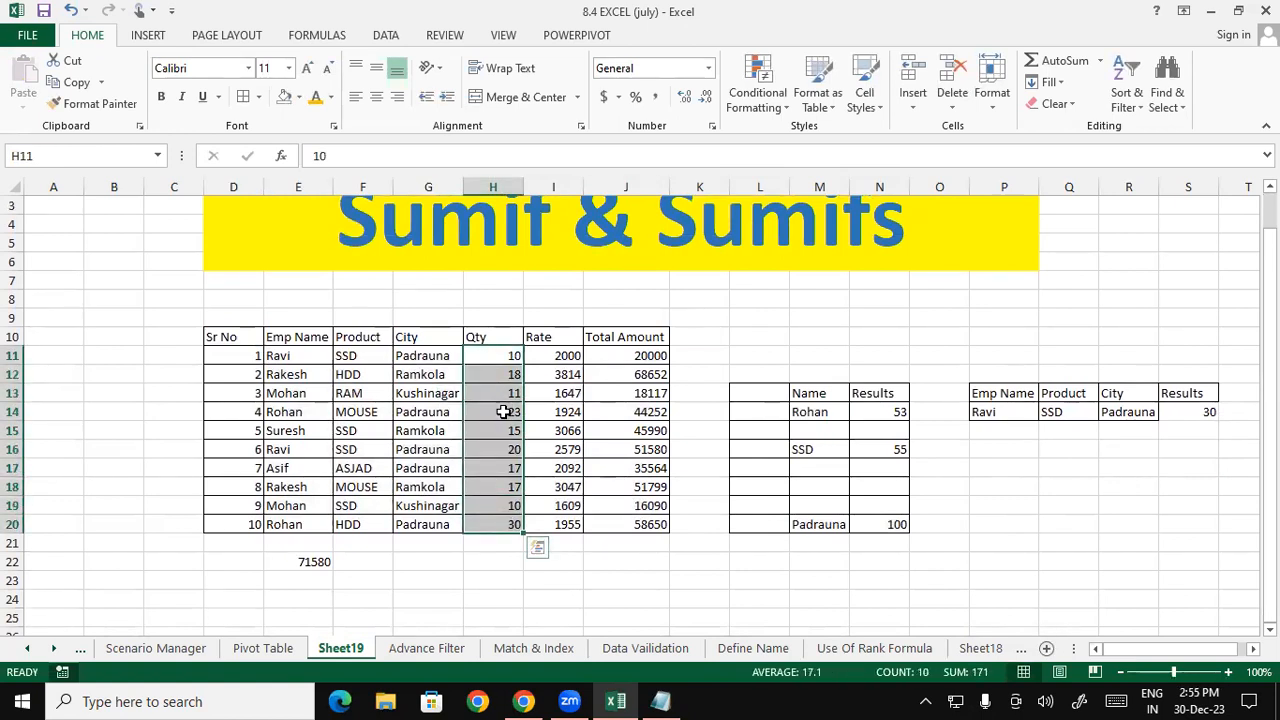
click(494, 376)
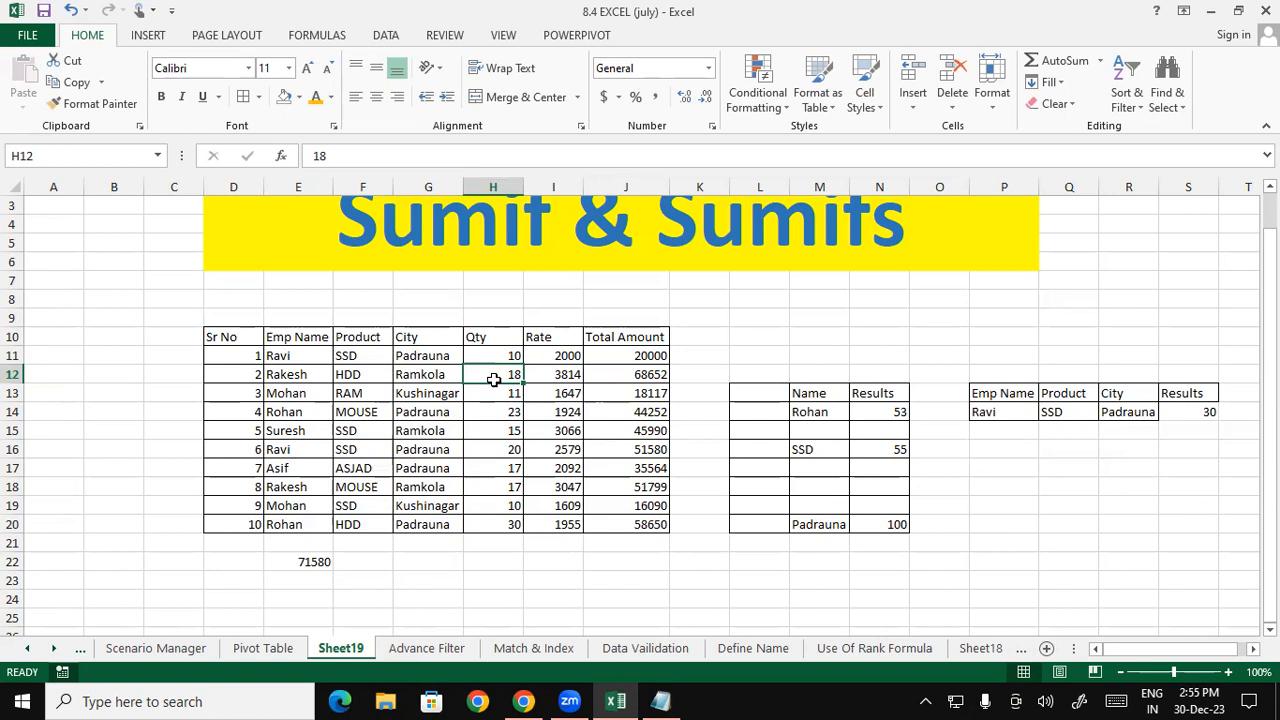
click(507, 357)
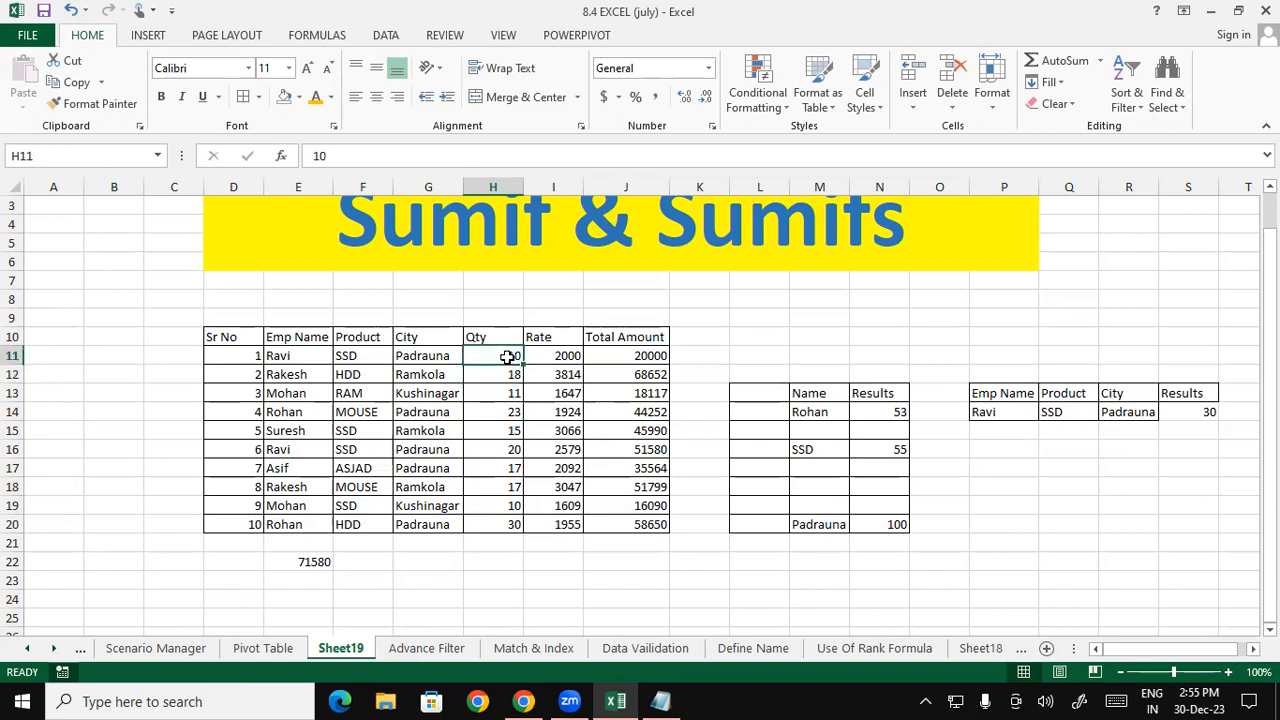
text(10 PCS)
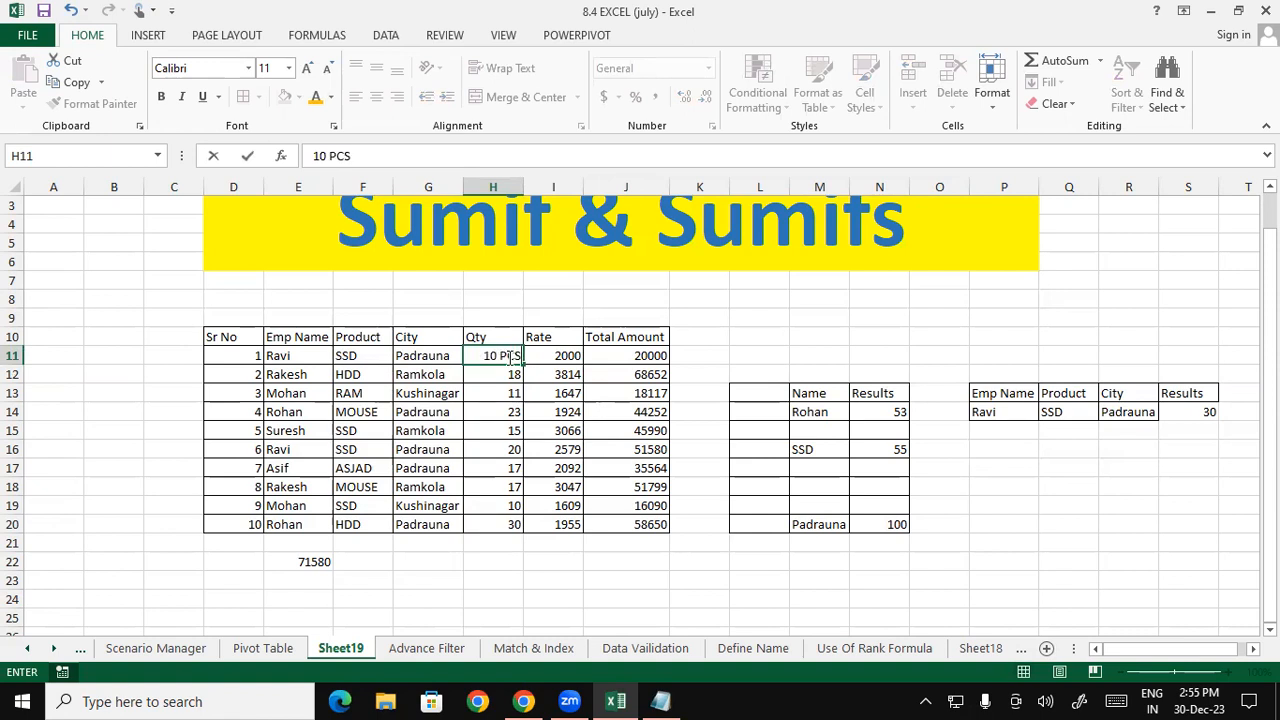
key(Return)
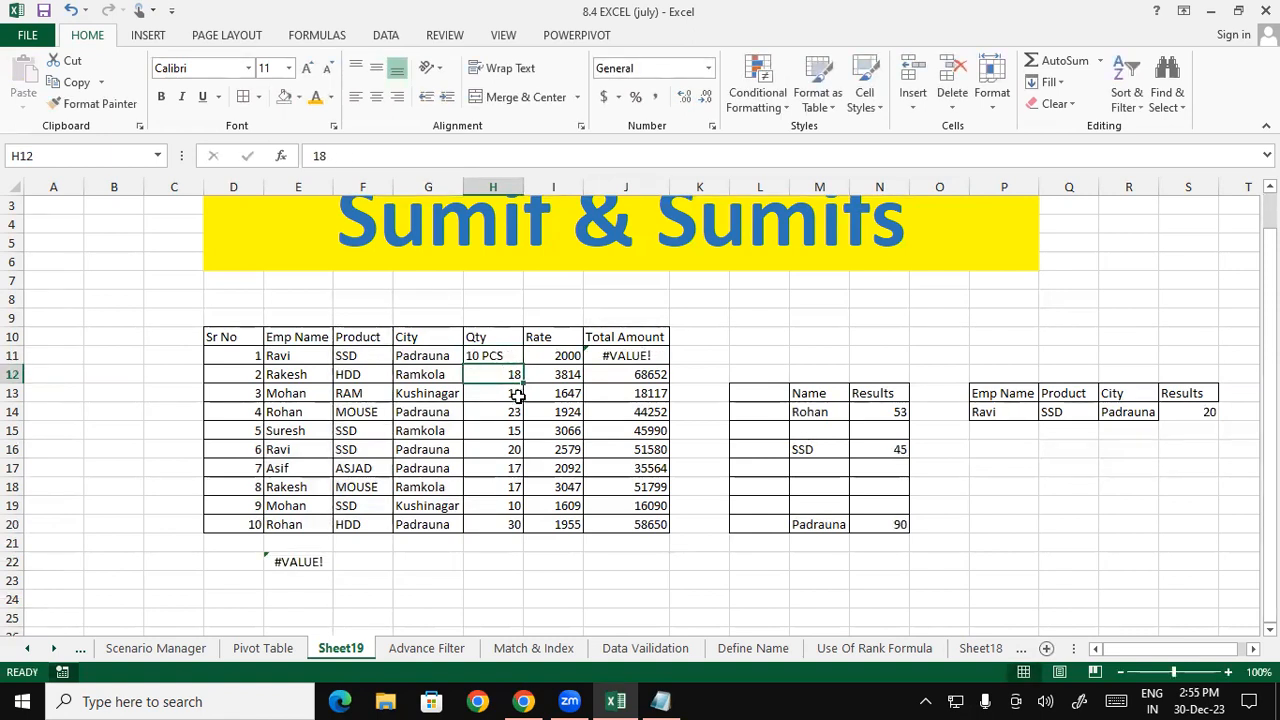
Check the Total Amount formula in J11 and the SUMIF formula in E22, and review the Qty column values
click(641, 358)
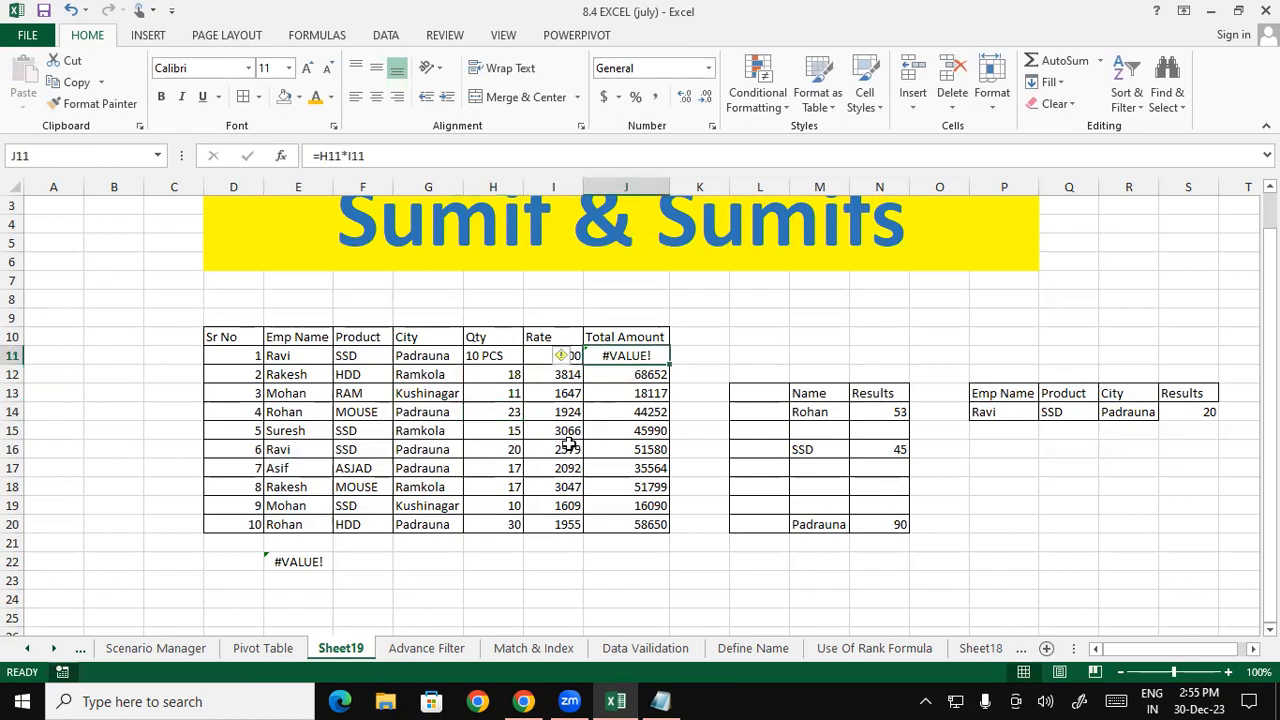
click(326, 564)
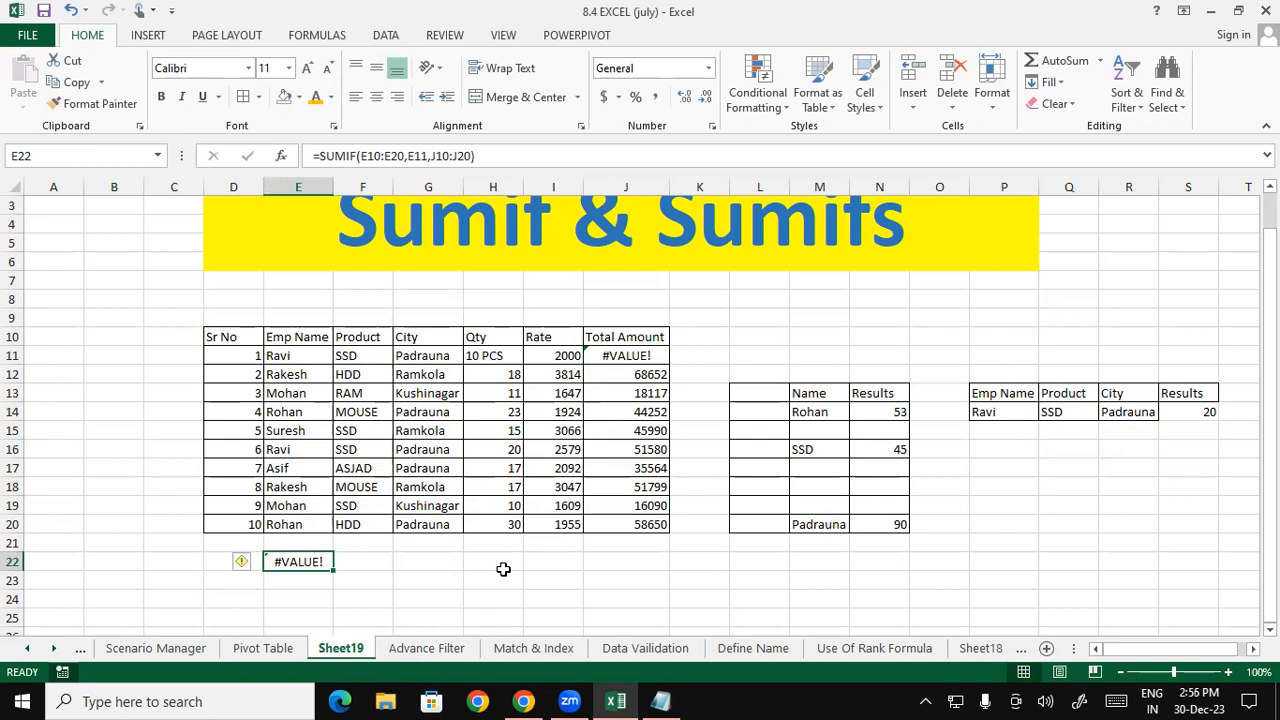
scroll(503, 569, up, 1)
drag(500, 375, 491, 538)
click(484, 519)
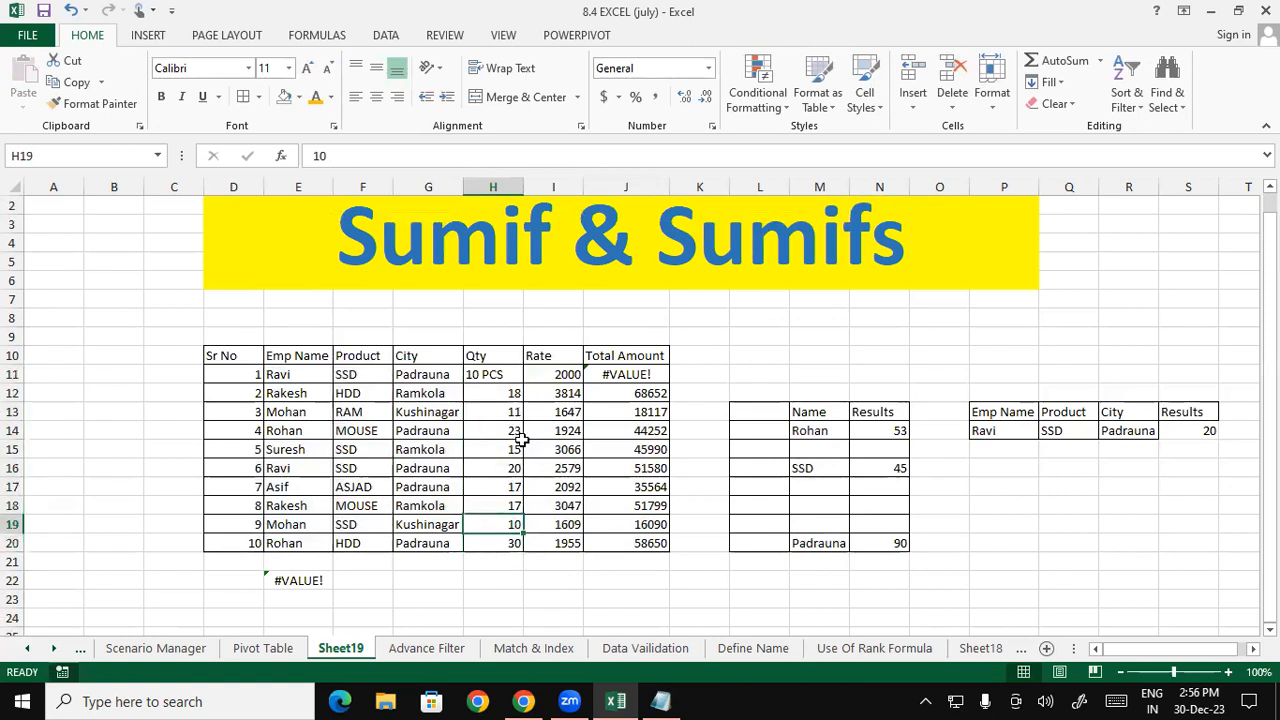
Clear the quantity in H11 and enter it as the plain number 10
click(510, 374)
key(Delete)
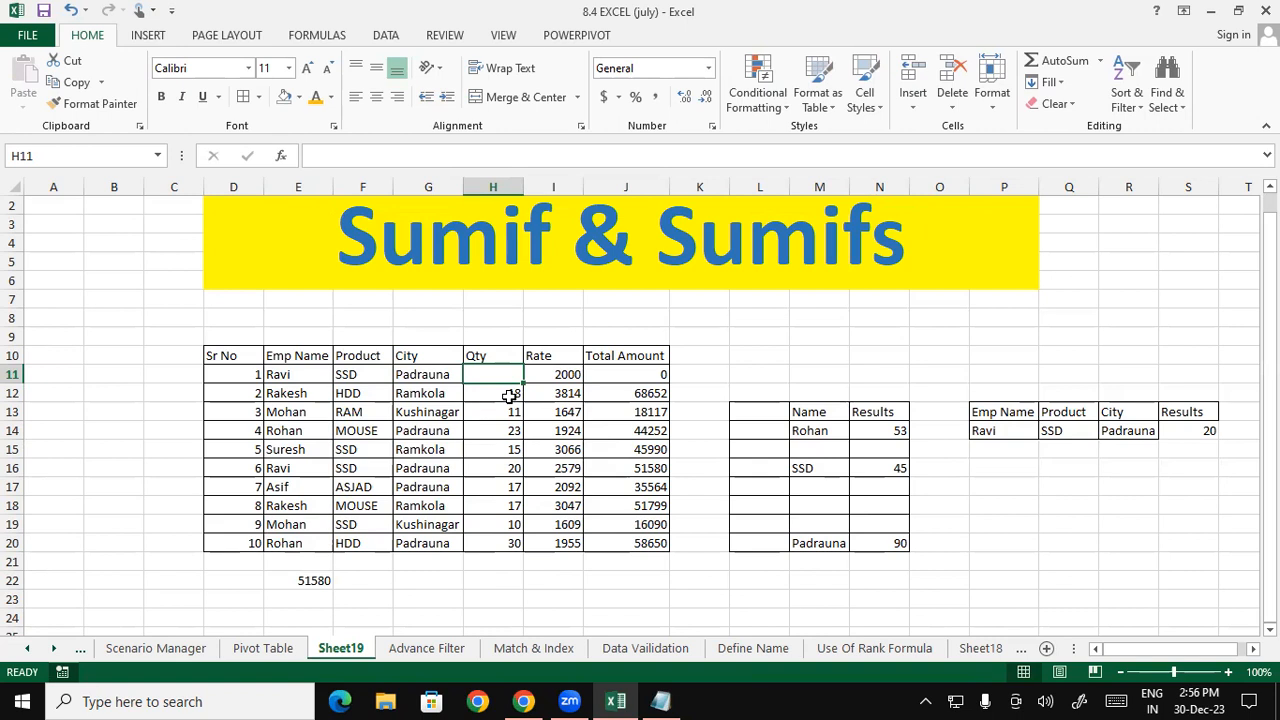
text(10)
key(Return)
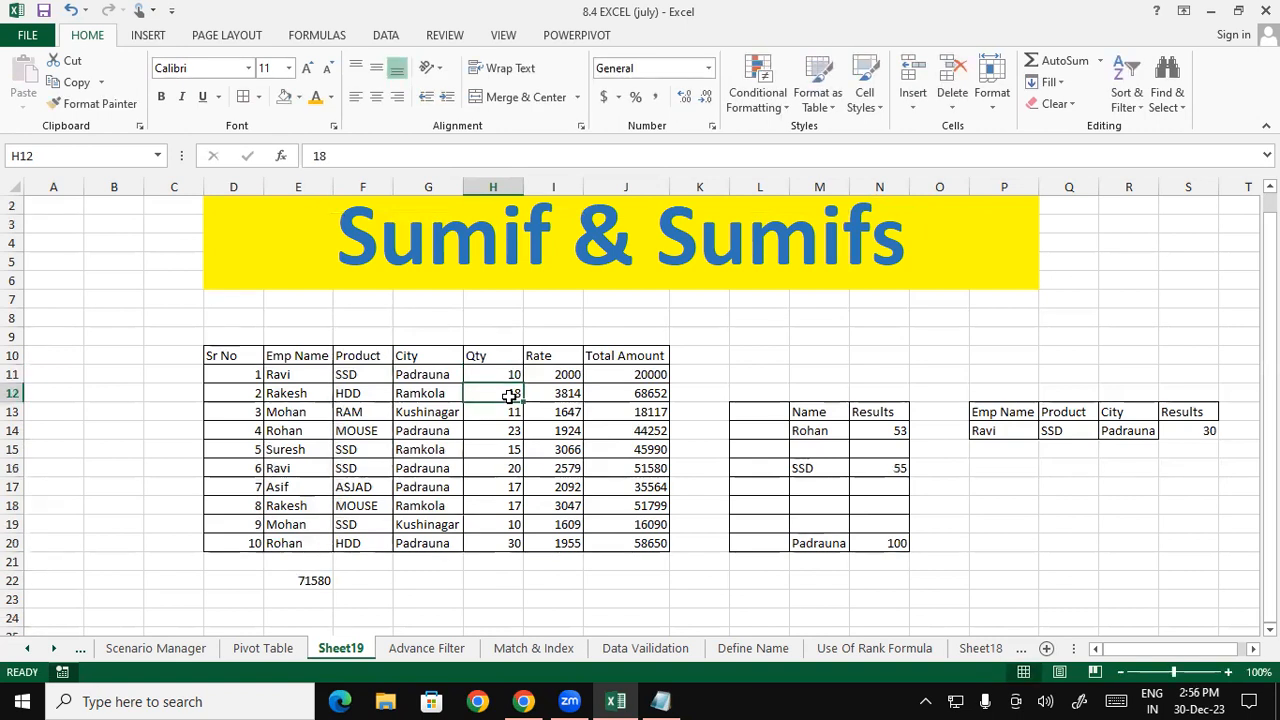
Apply the custom number format 0 "PCS" to the quantities in H11:H20
drag(506, 372, 497, 528)
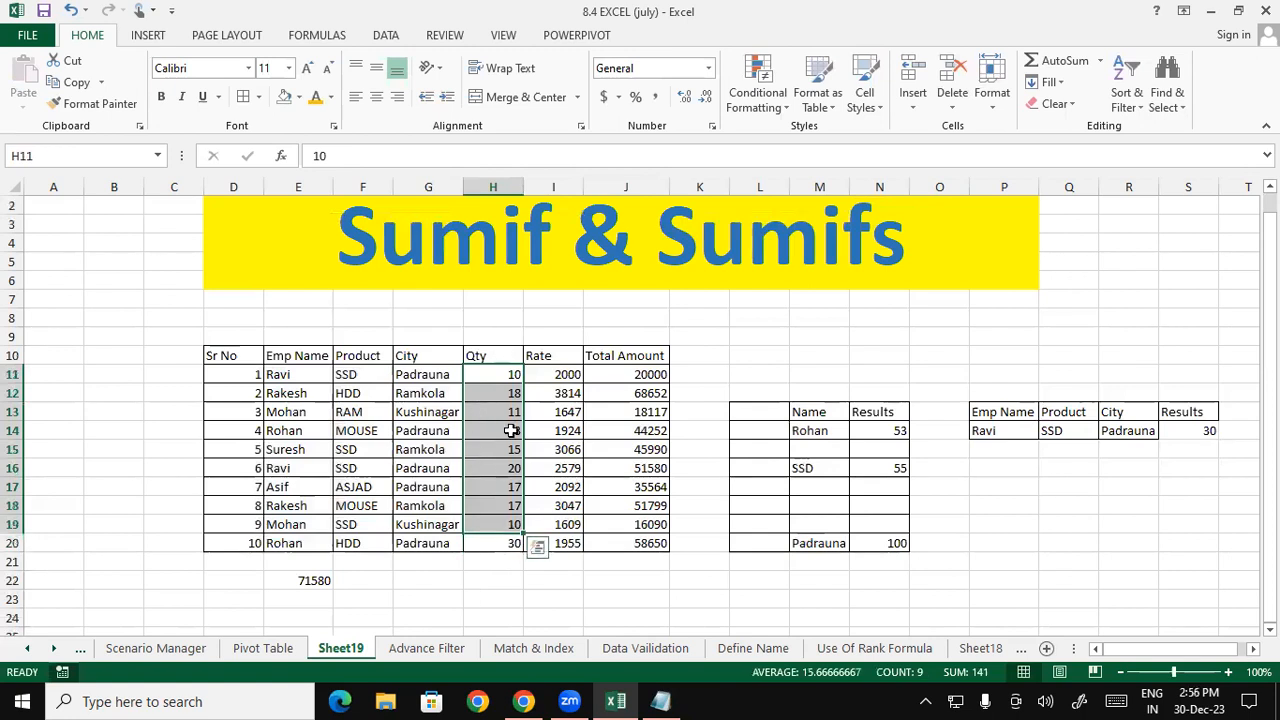
drag(503, 376, 505, 541)
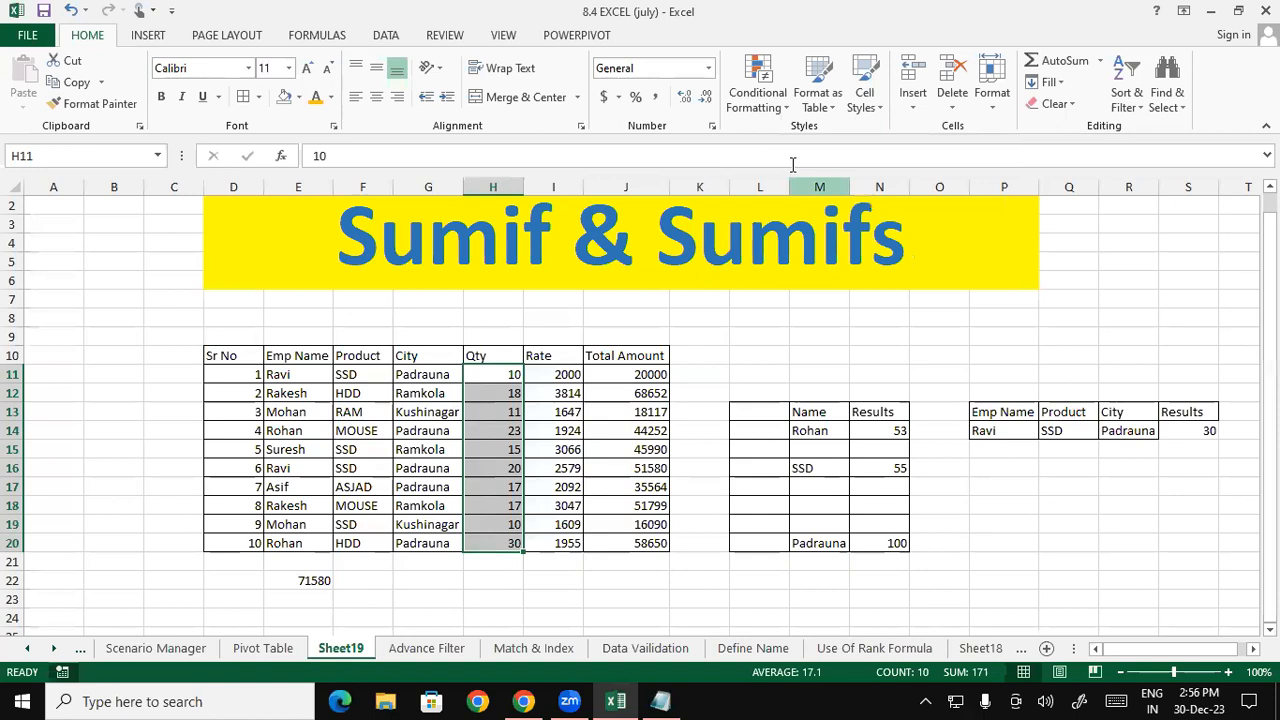
click(712, 127)
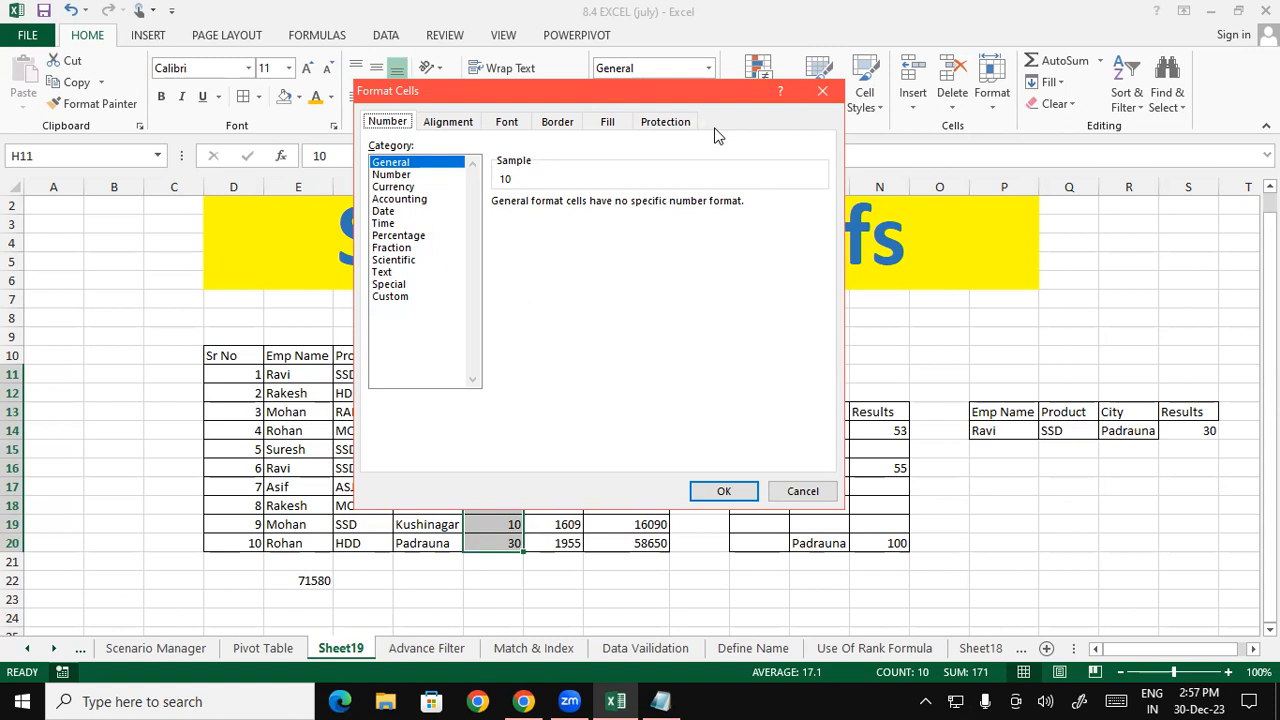
click(394, 306)
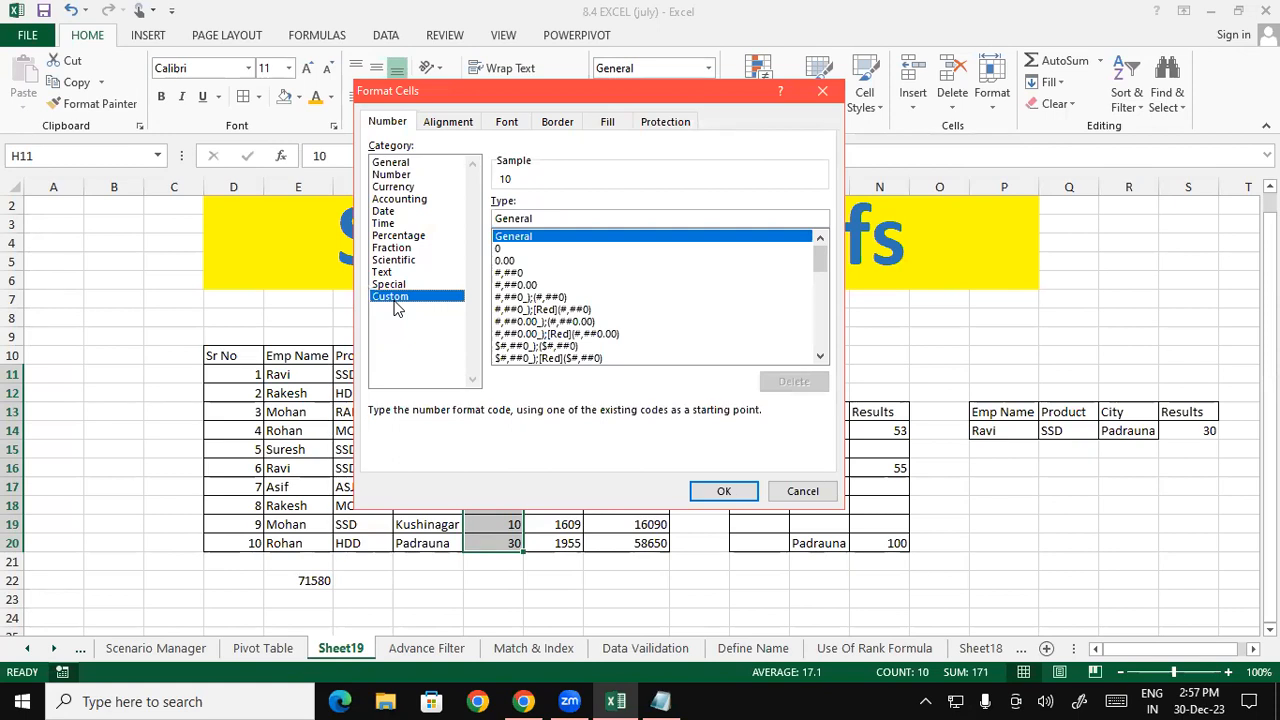
click(532, 217)
drag(532, 217, 492, 218)
key(BackSpace)
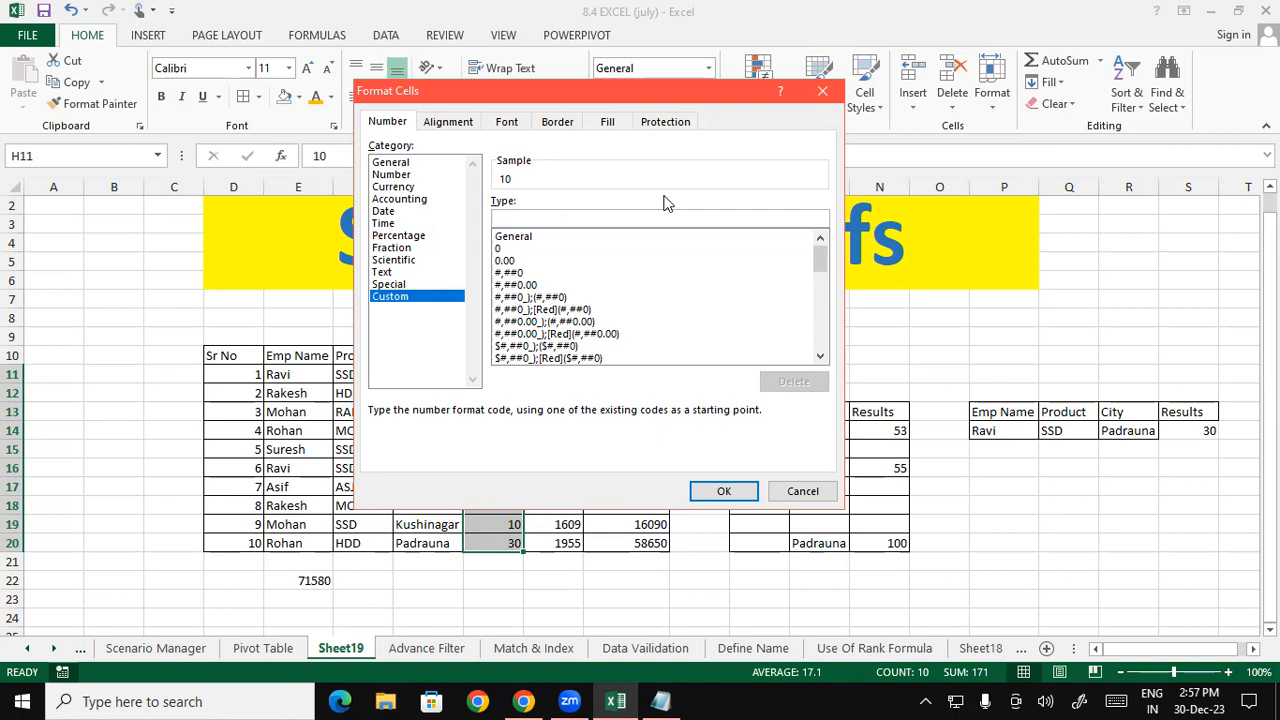
text(0)
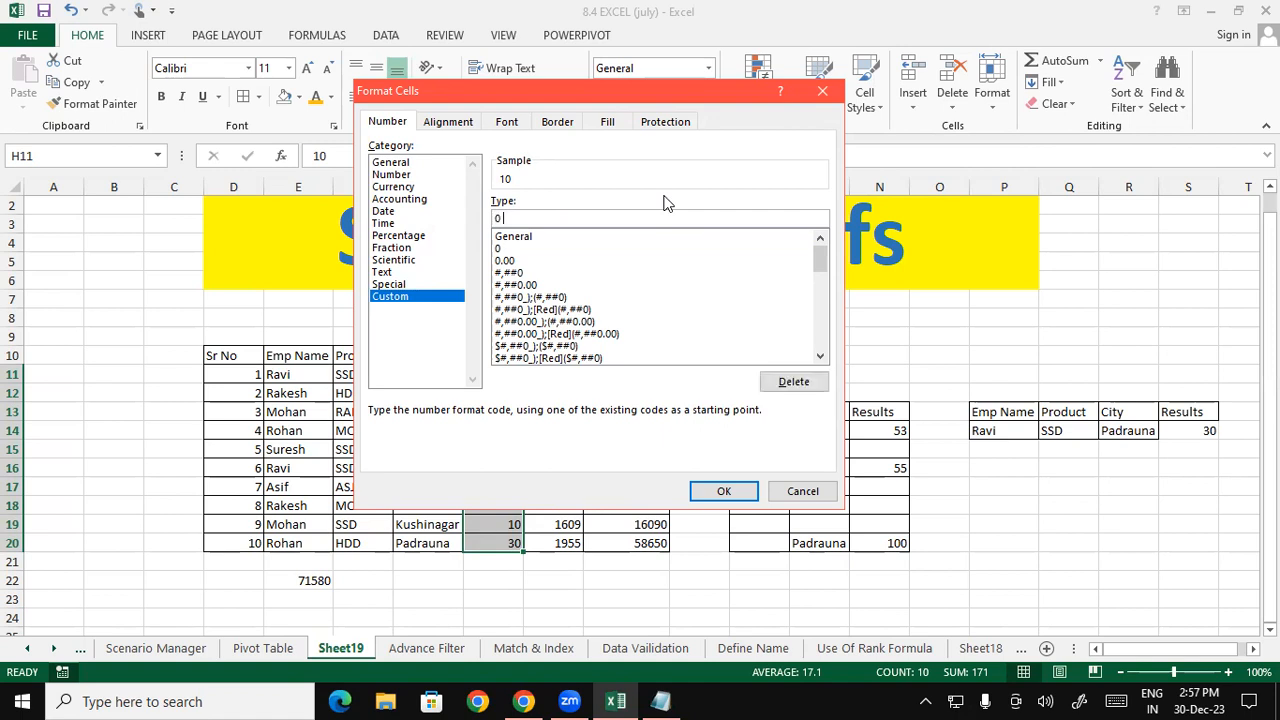
text( ")
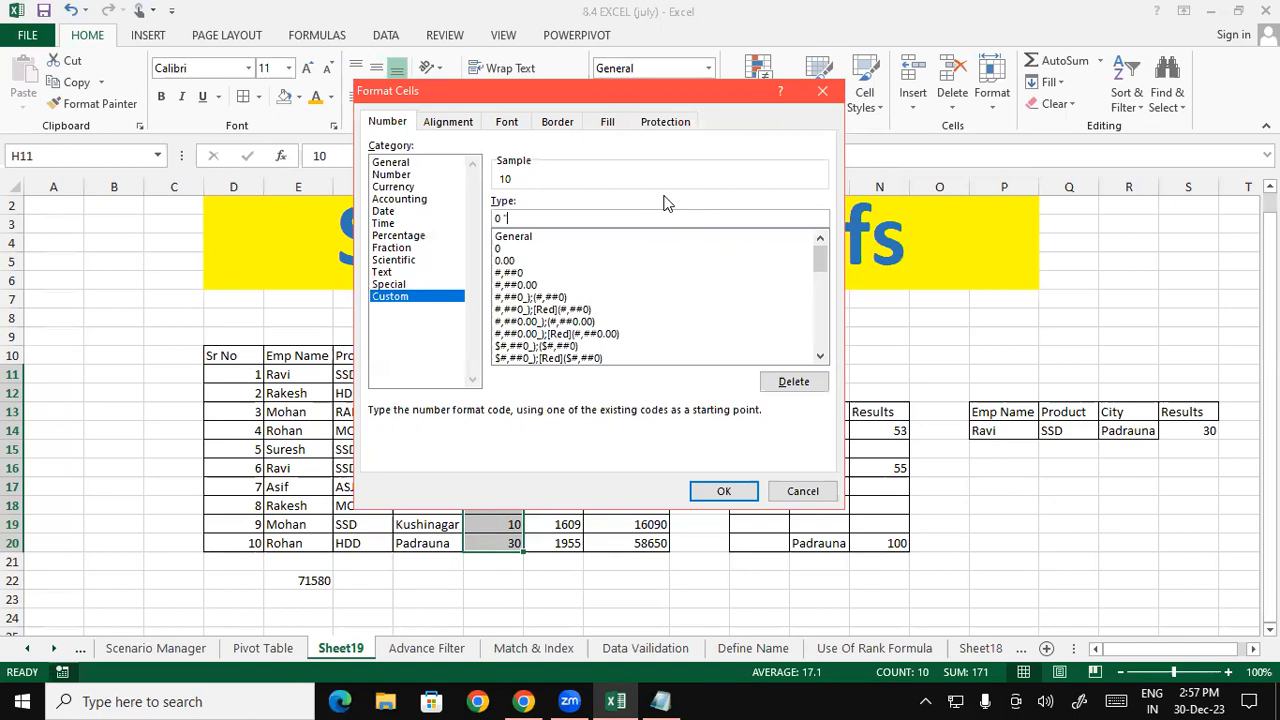
text(PCS)
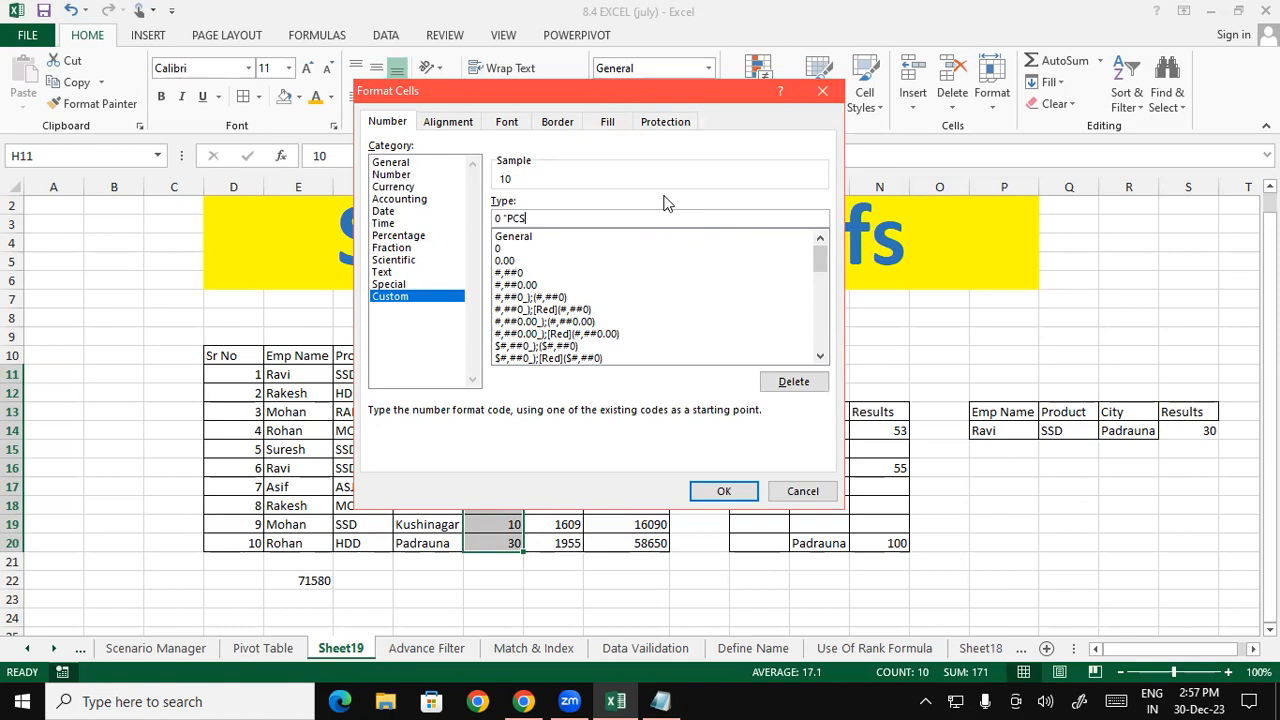
text(")
click(724, 491)
click(590, 476)
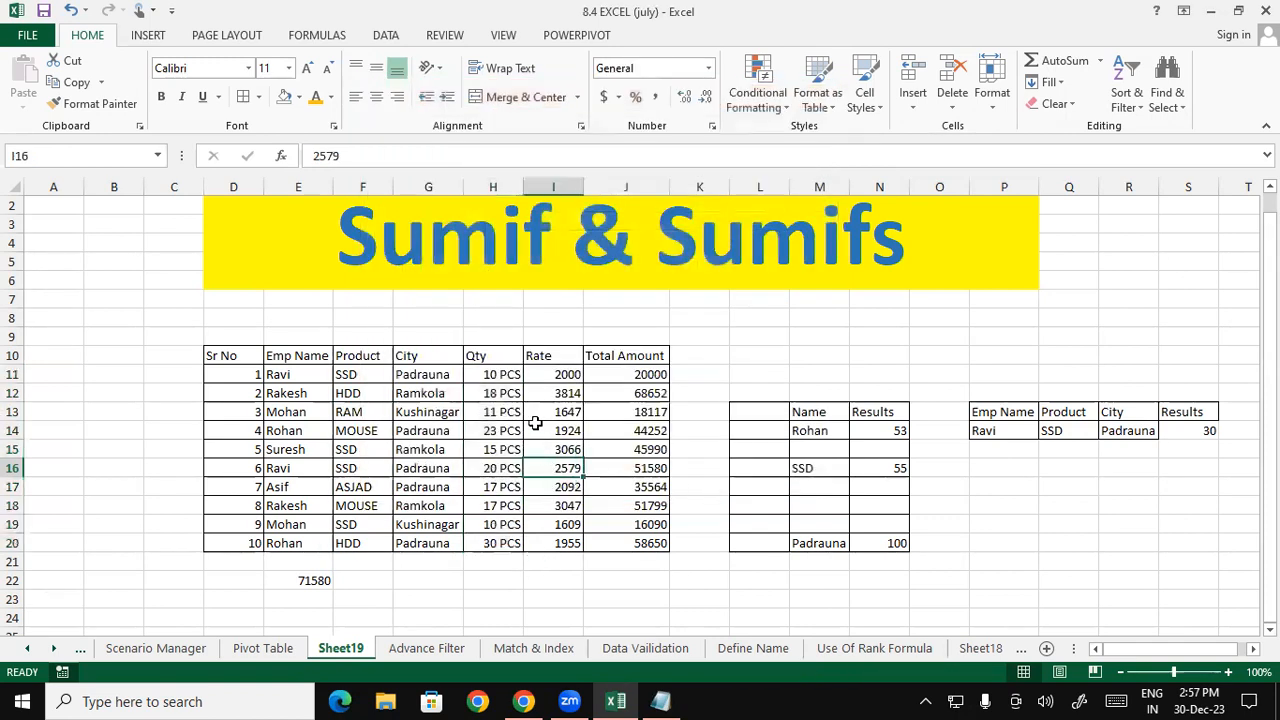
Review the formatted quantities in the Qty column
drag(500, 374, 500, 562)
click(604, 573)
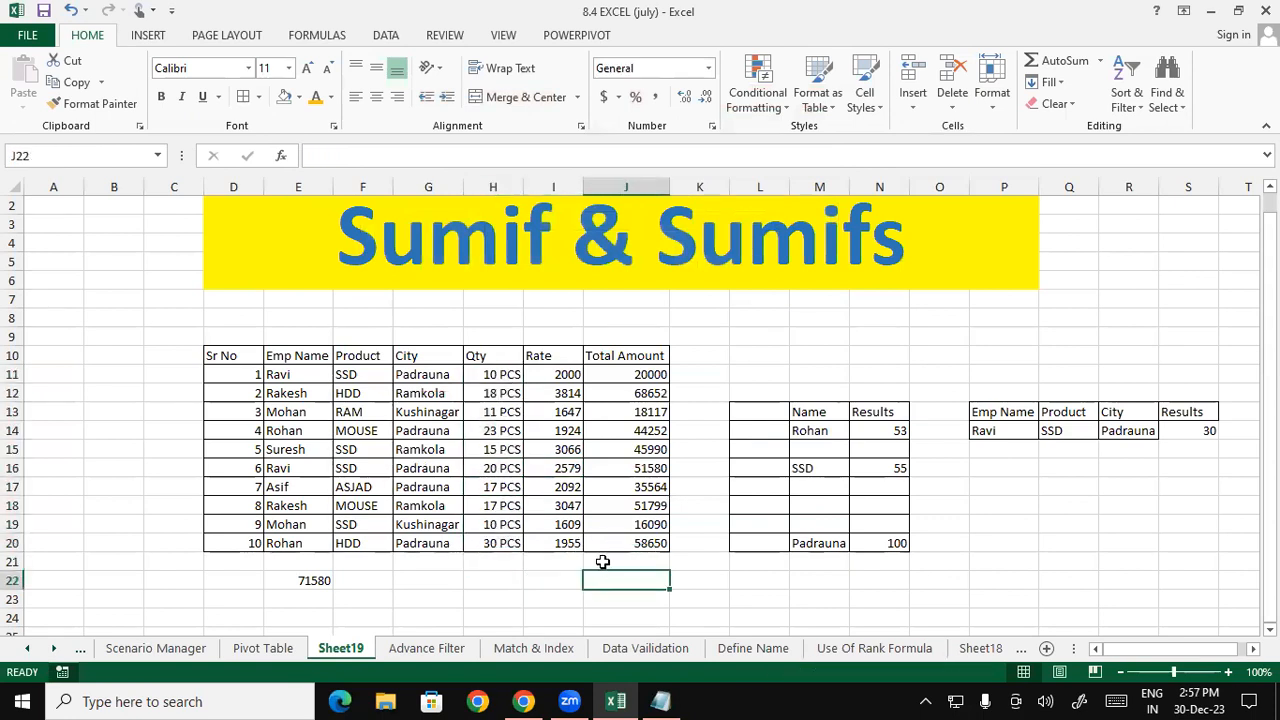
click(508, 562)
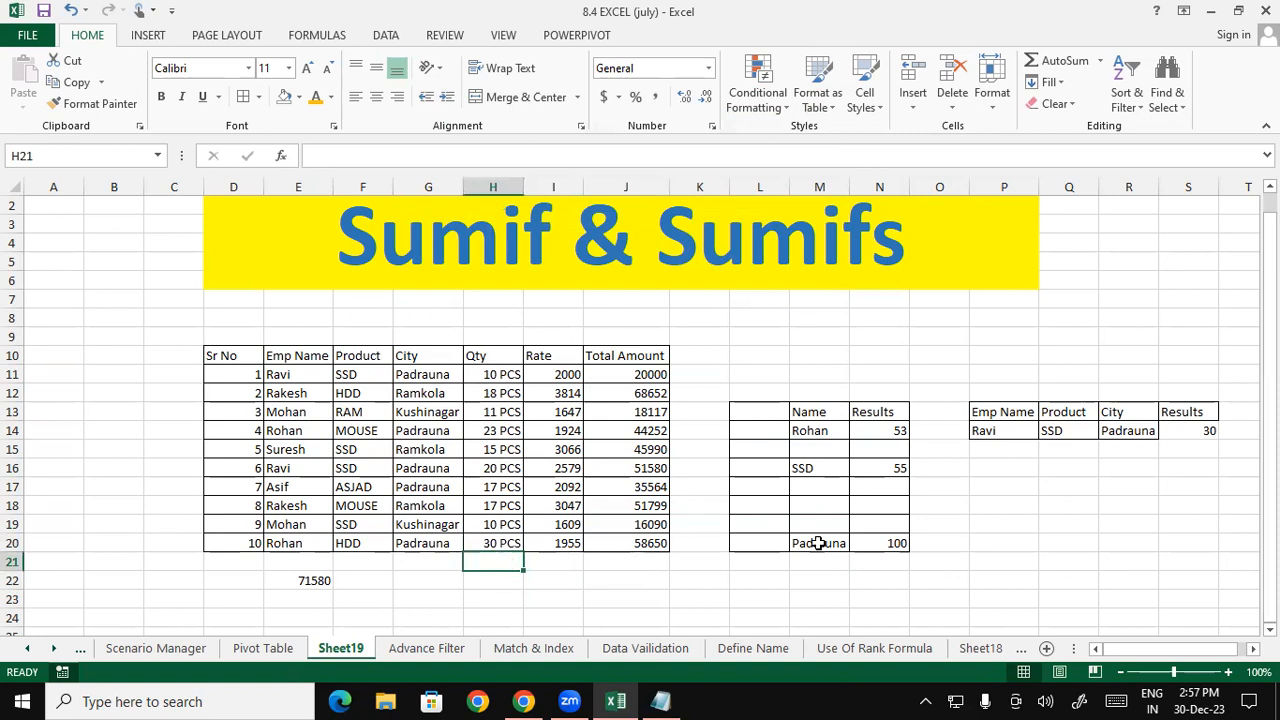
Enter 10 KG in G30 and 20 KG in G31 as text quantities below the sales table
scroll(1200, 400, down, 1)
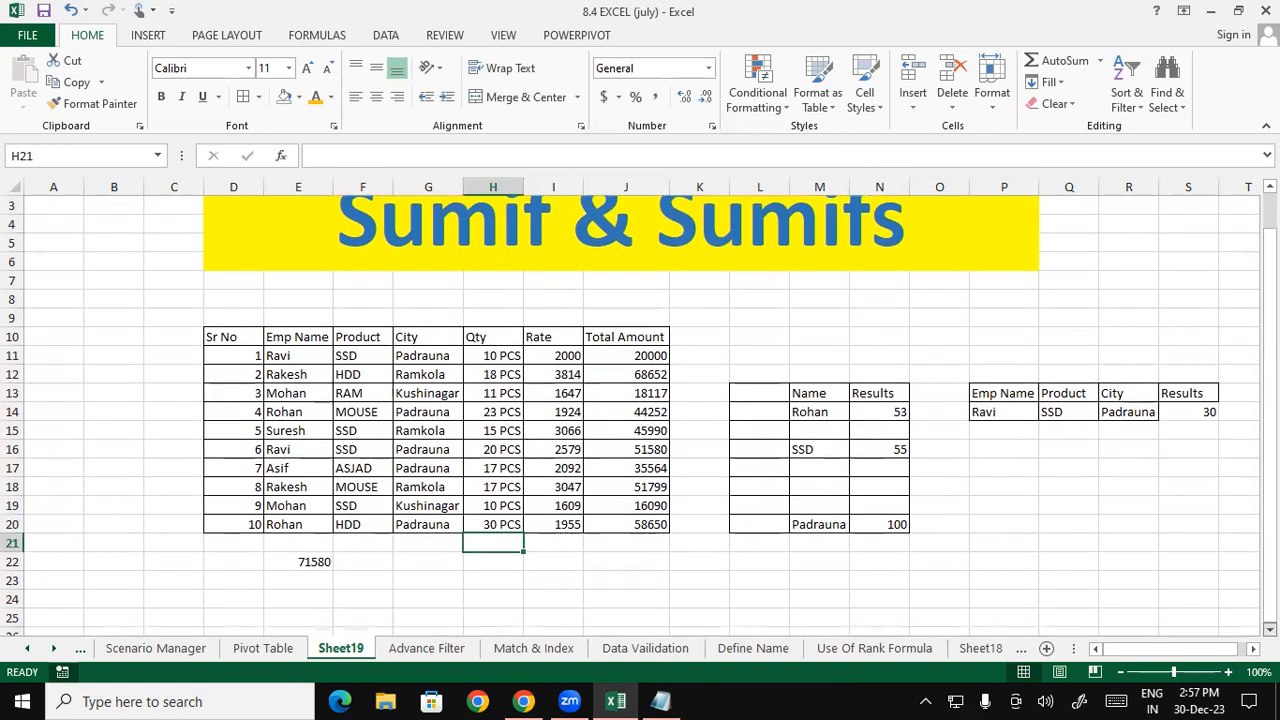
scroll(454, 409, down, 6)
click(415, 374)
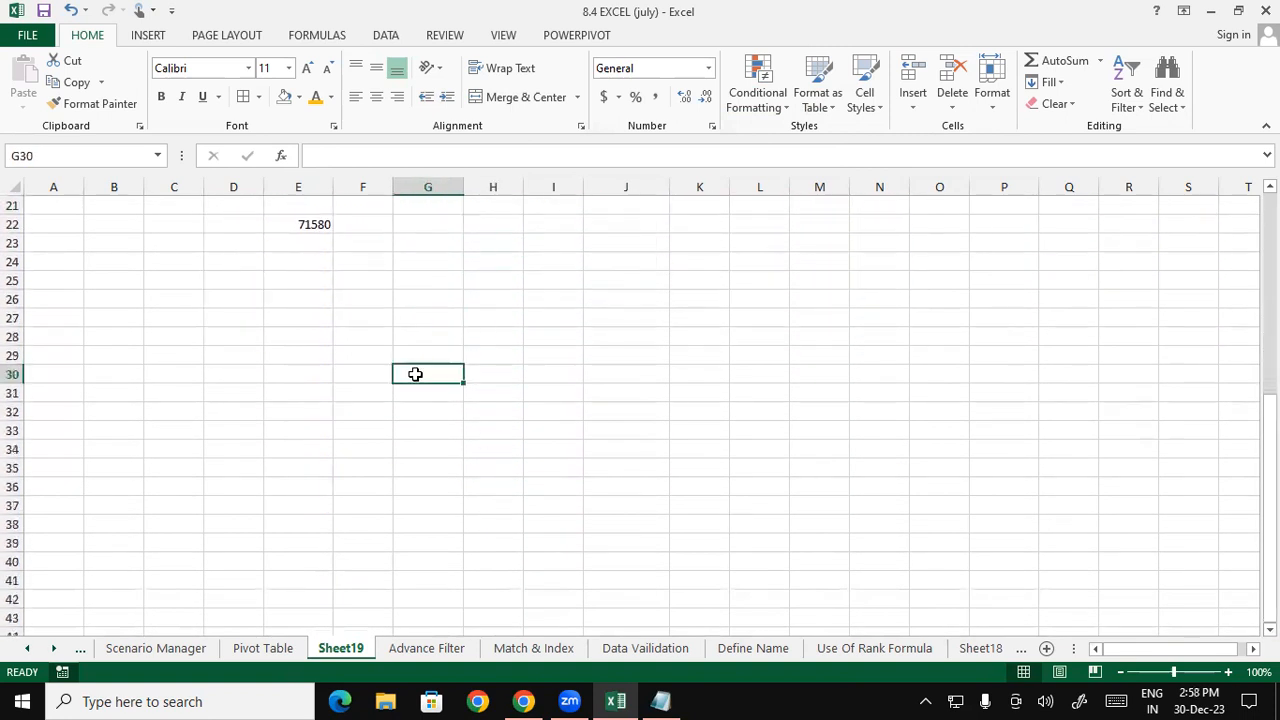
text(10 KG)
key(Return)
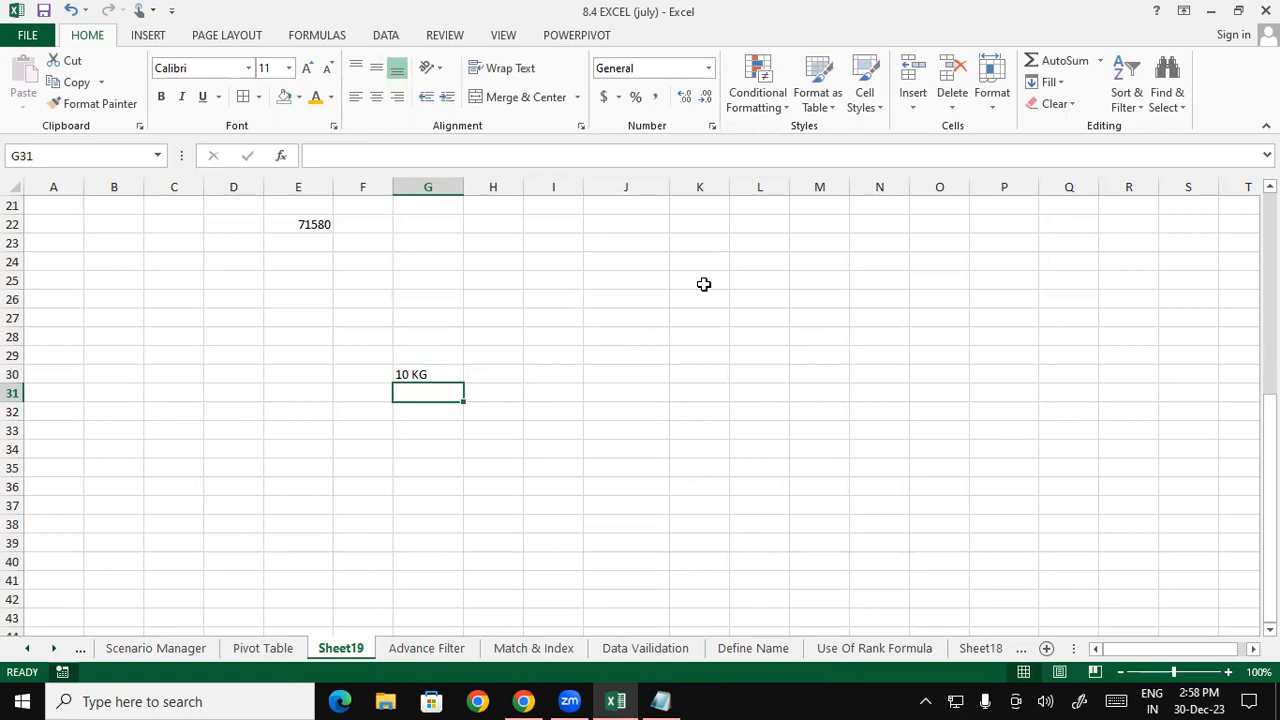
text(20 KG)
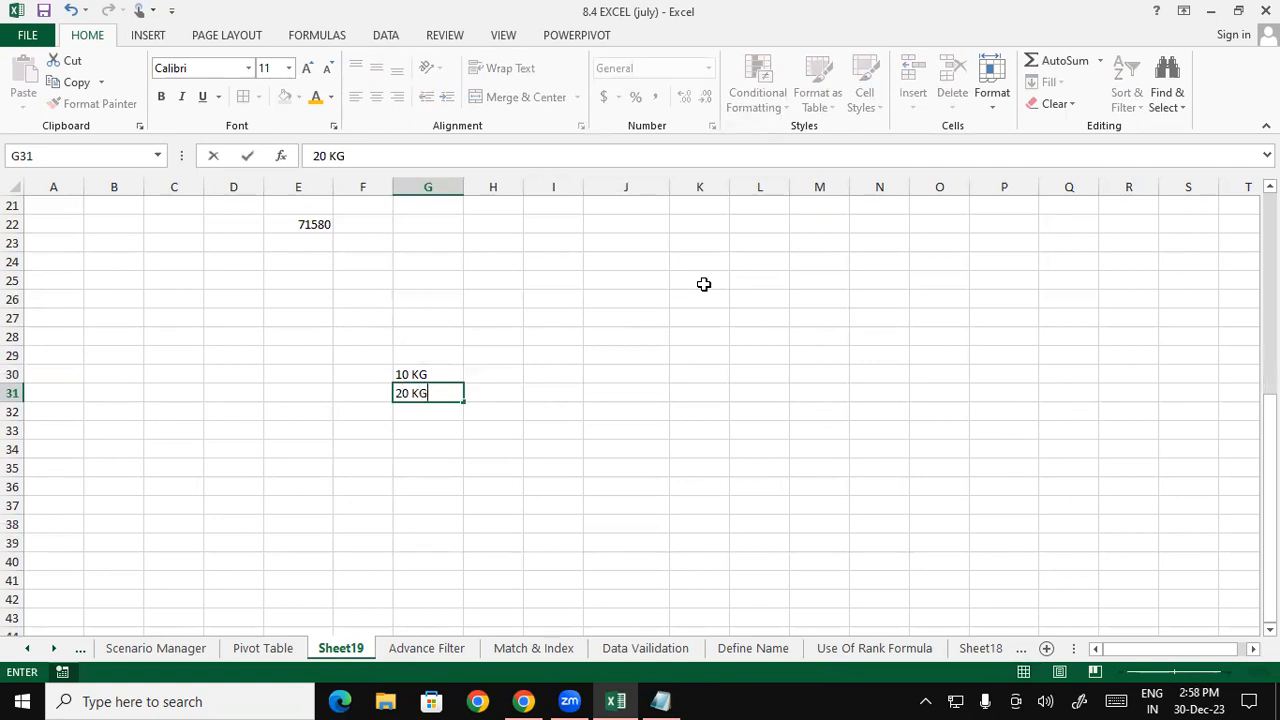
key(Return)
Add the two KG entries in G32 with the formula =G30+G31
text(=)
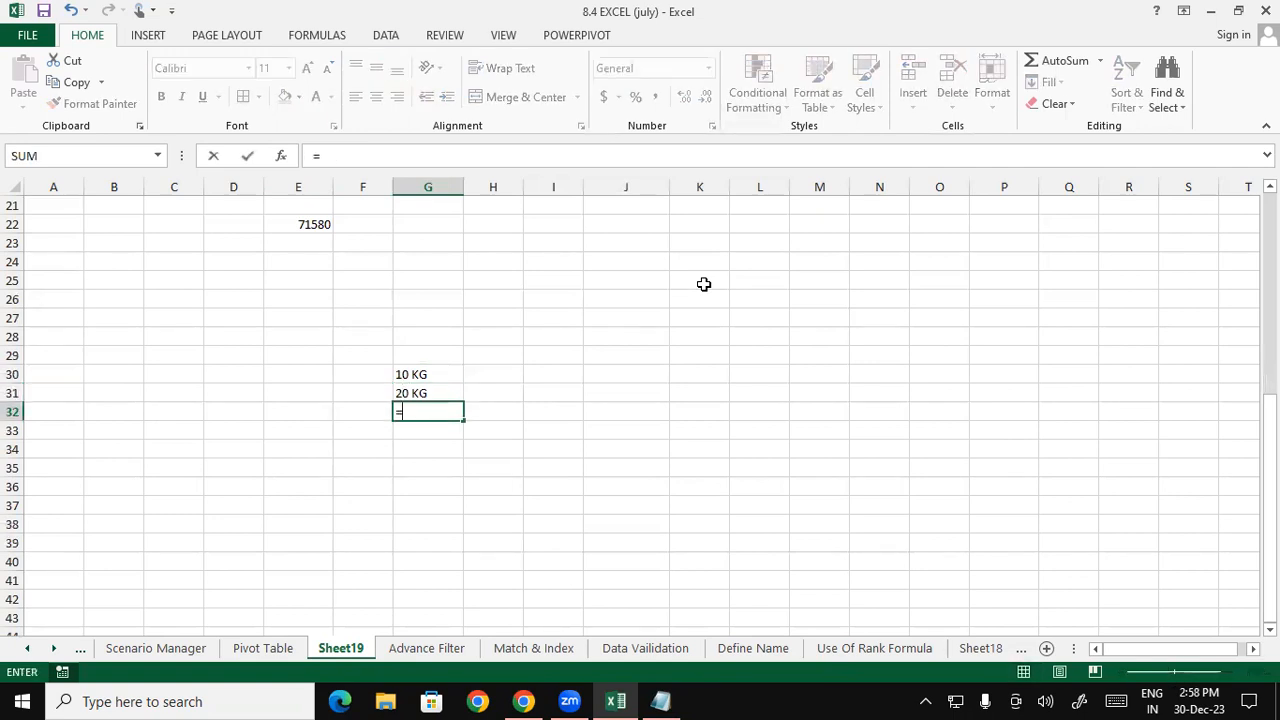
key(Up)
key(Up)
text(+)
key(Up)
key(Return)
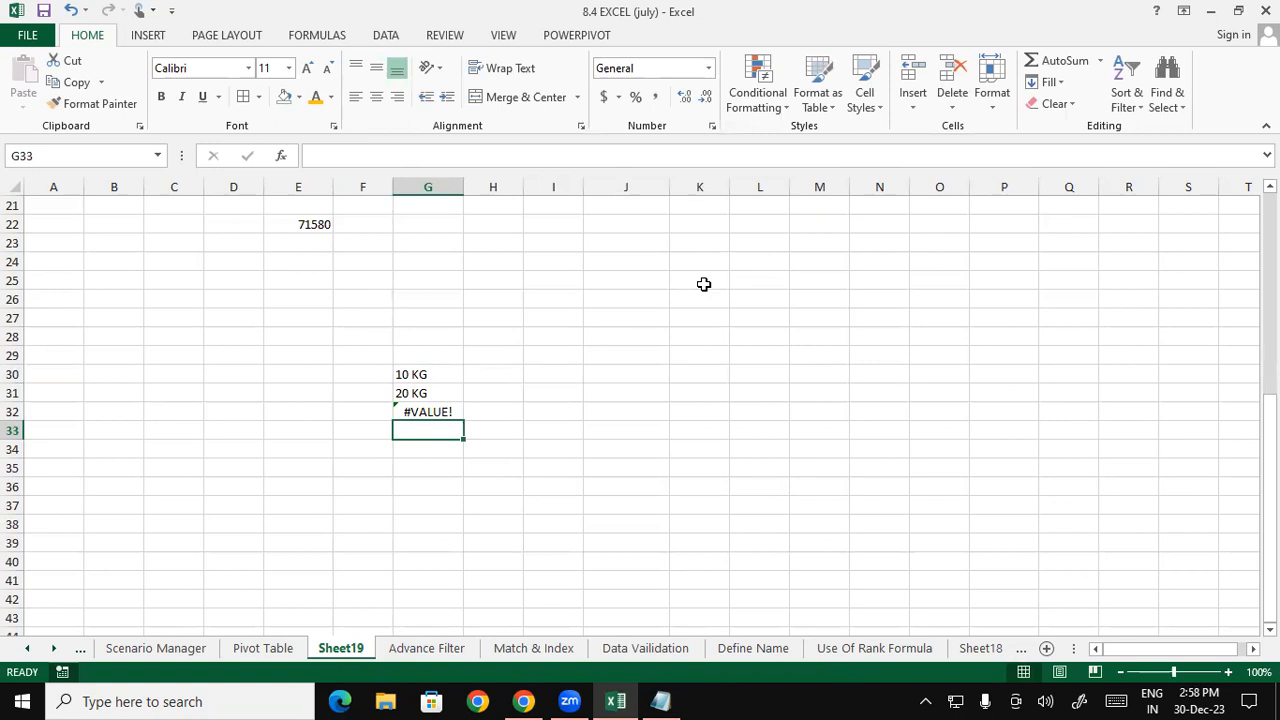
Add borders to the empty cells I29:I36 and apply the custom number format 0 "KG" to them
drag(542, 358, 560, 485)
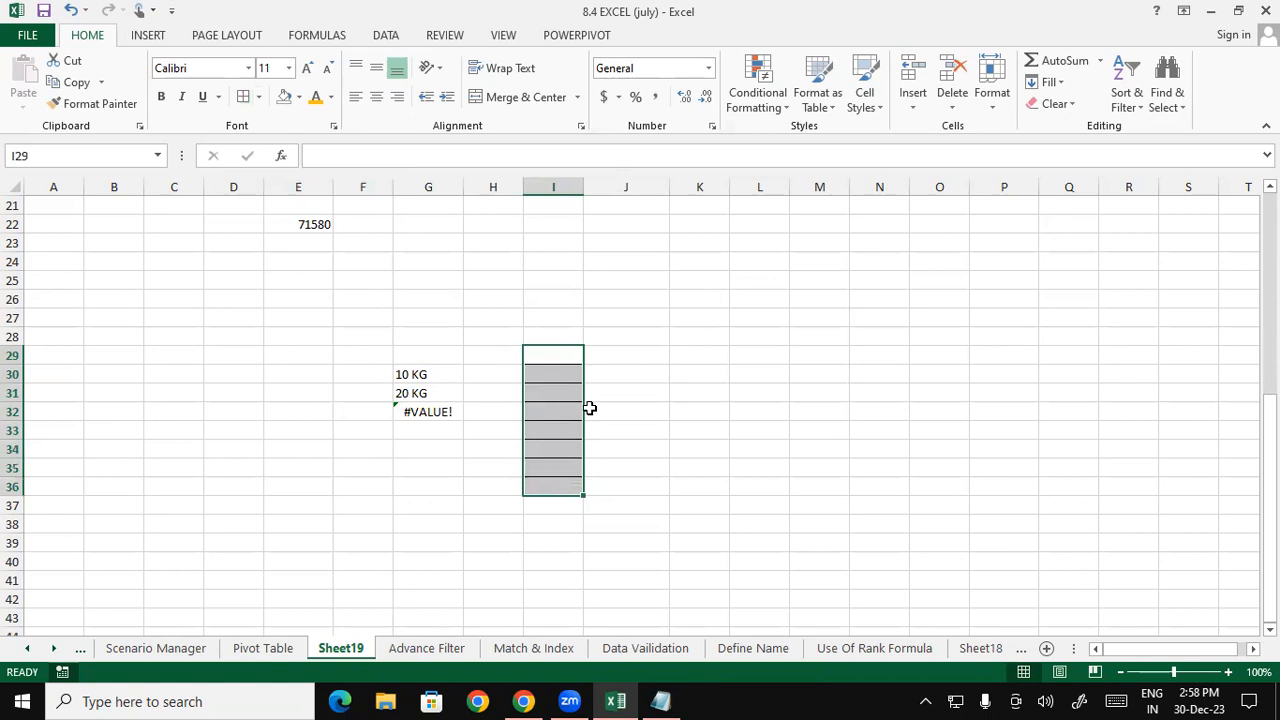
click(712, 127)
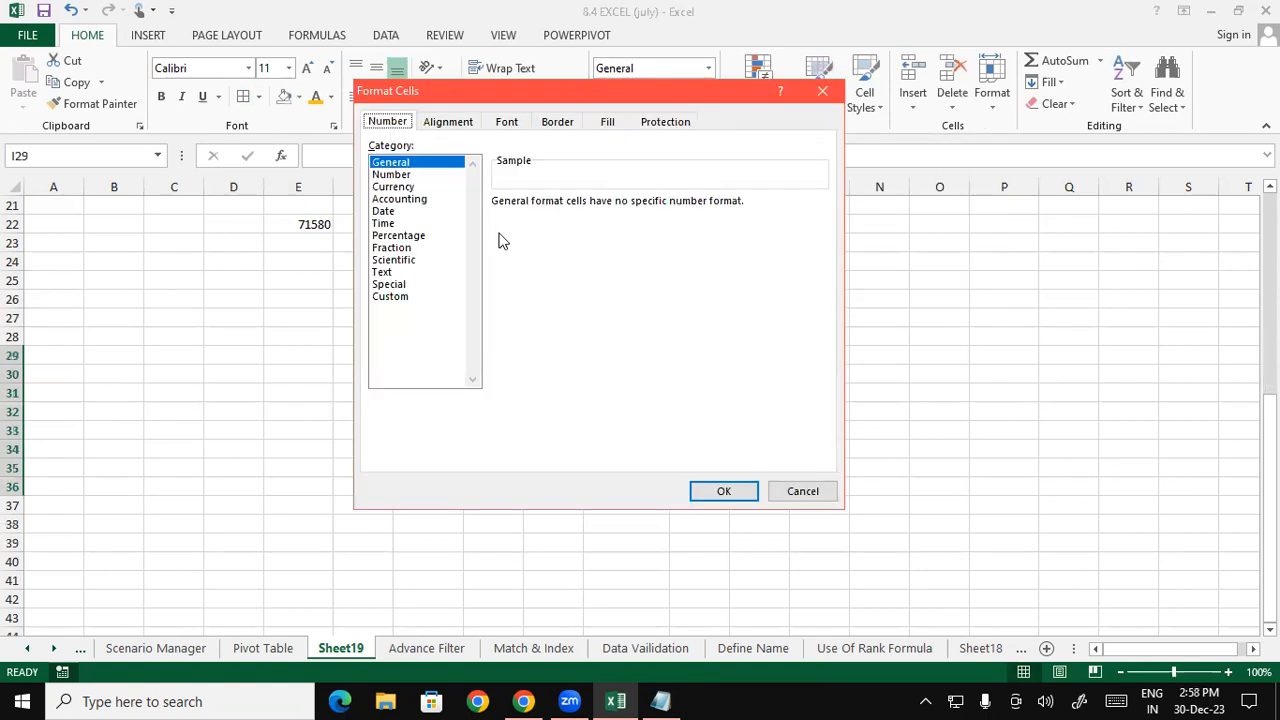
click(405, 298)
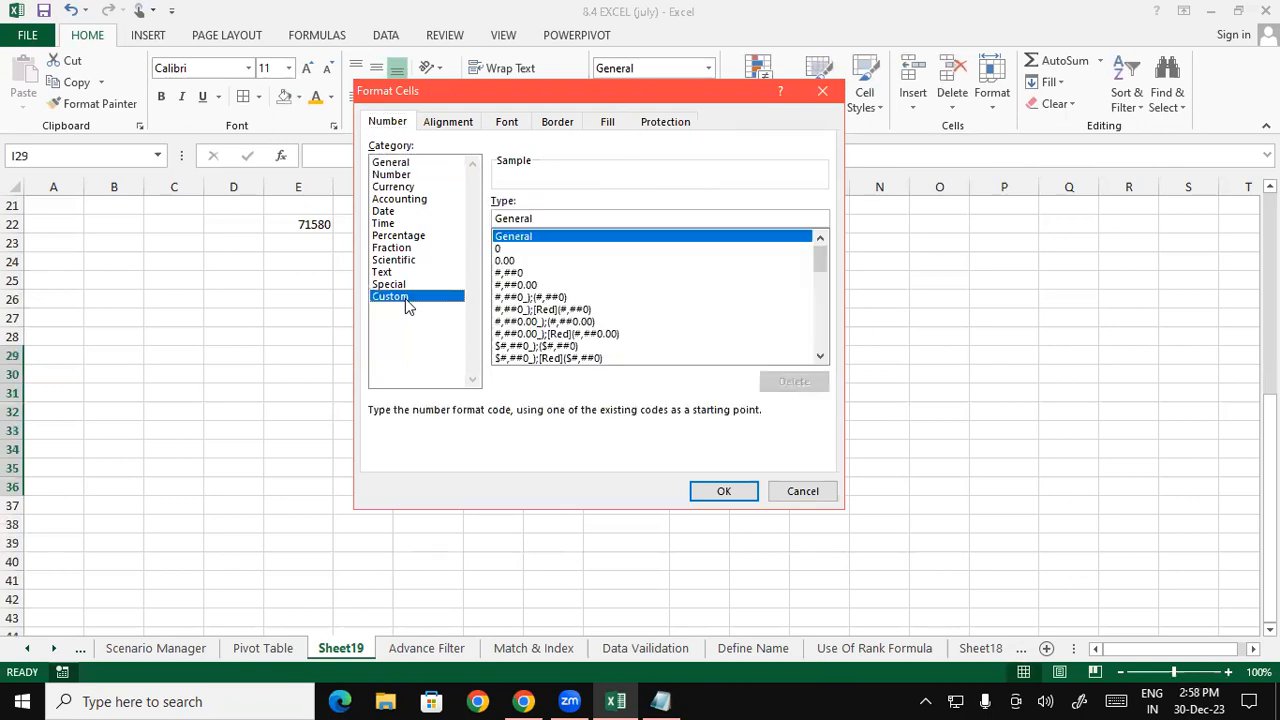
click(548, 214)
key(BackSpace)
key(BackSpace)
key(BackSpace)
key(BackSpace)
key(BackSpace)
key(BackSpace)
key(BackSpace)
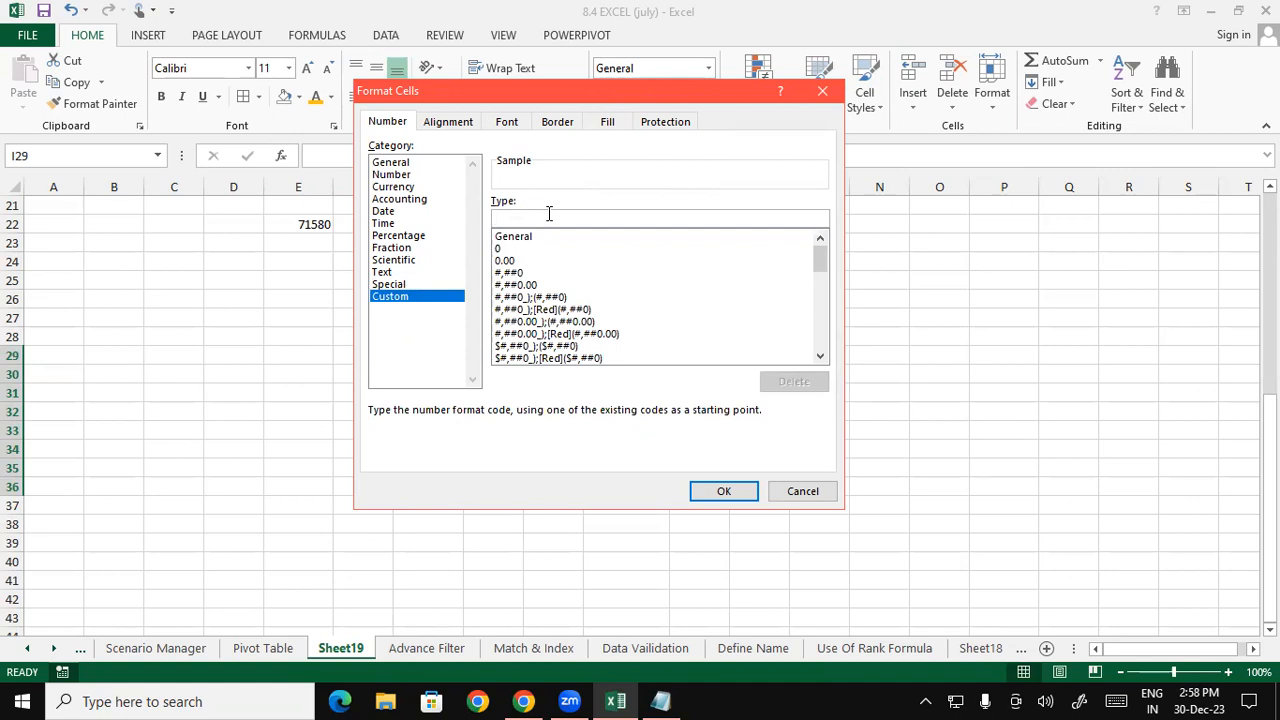
text(0)
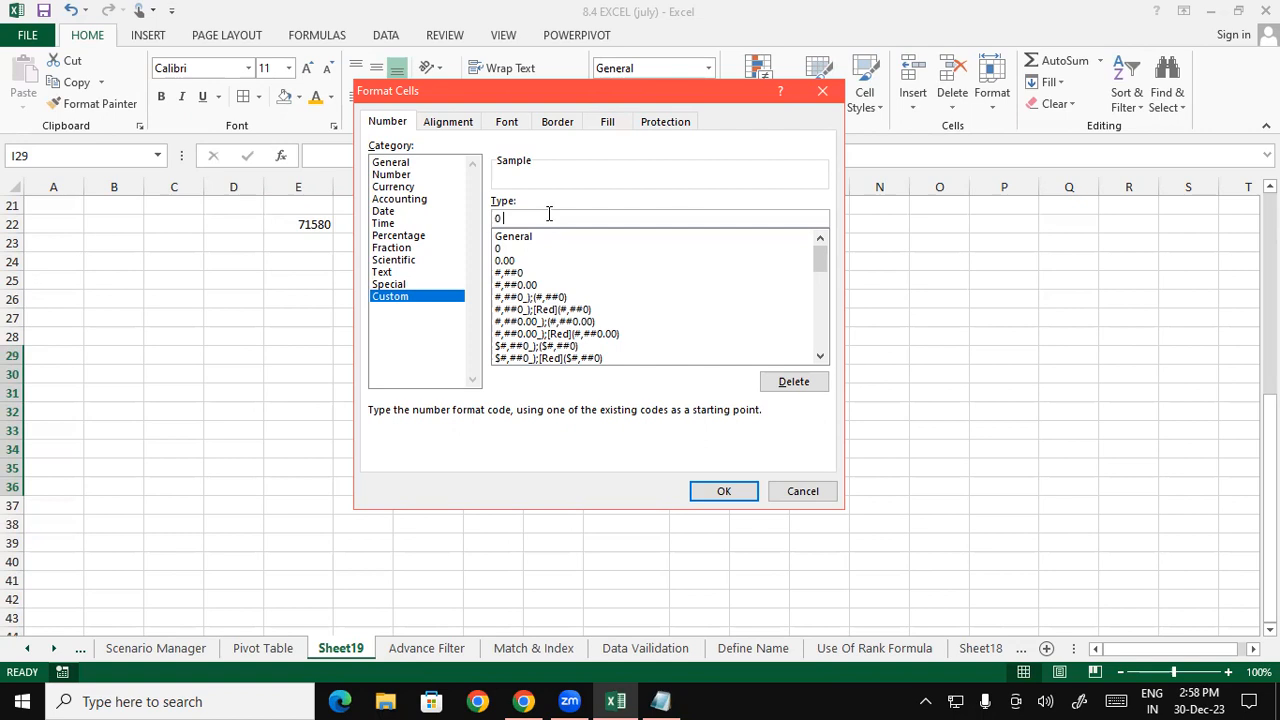
text("KG")
click(733, 493)
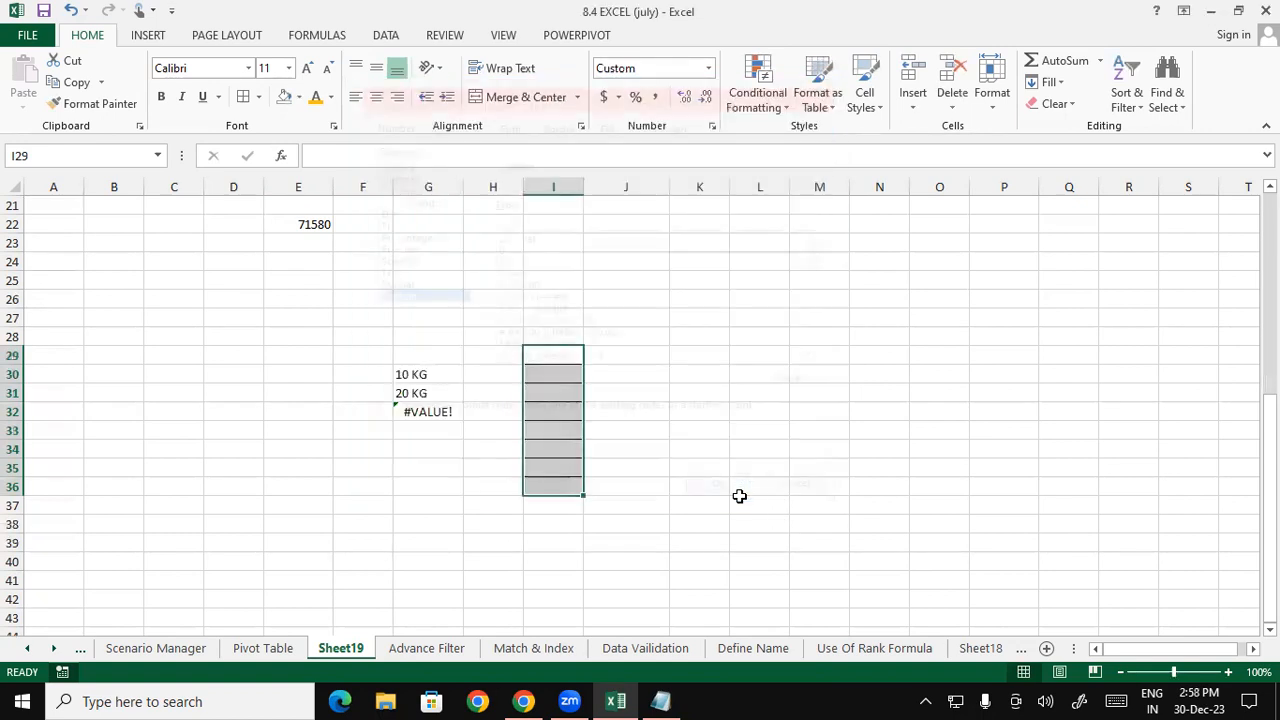
Enter the plain numbers 10, 20 and 25 in the KG-formatted cells I31, I32 and I33
click(554, 388)
text(10)
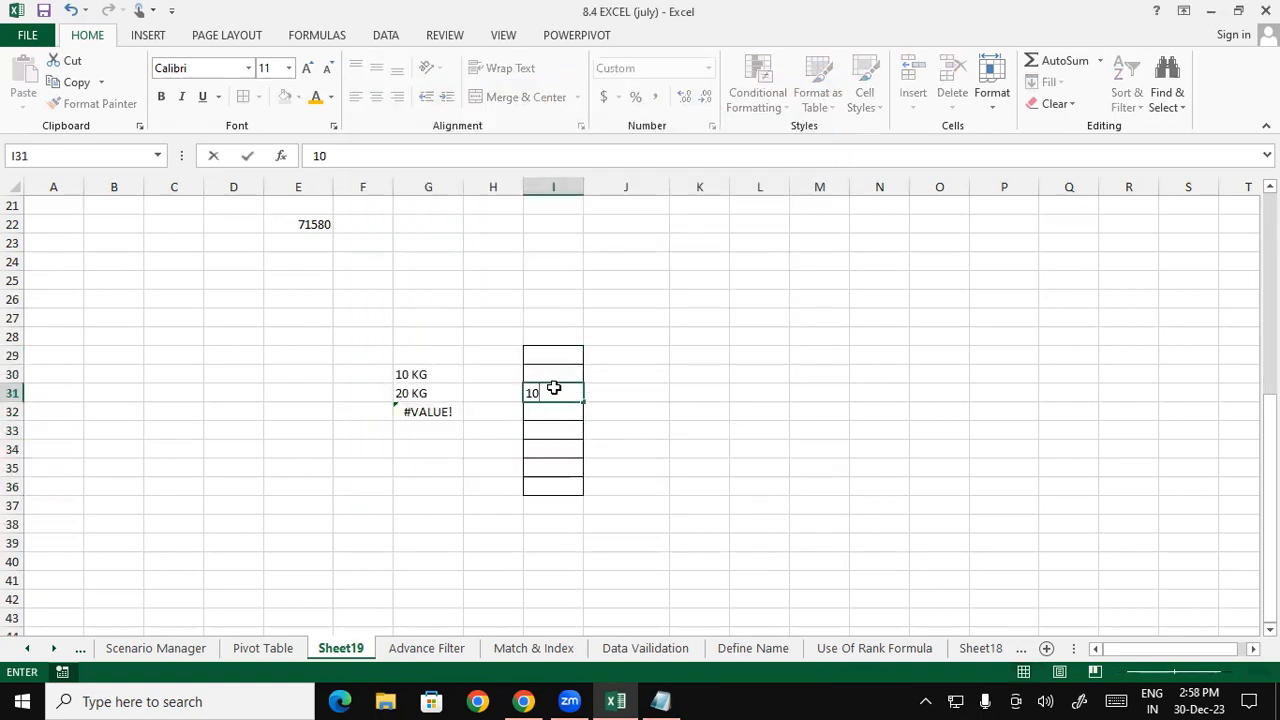
key(Return)
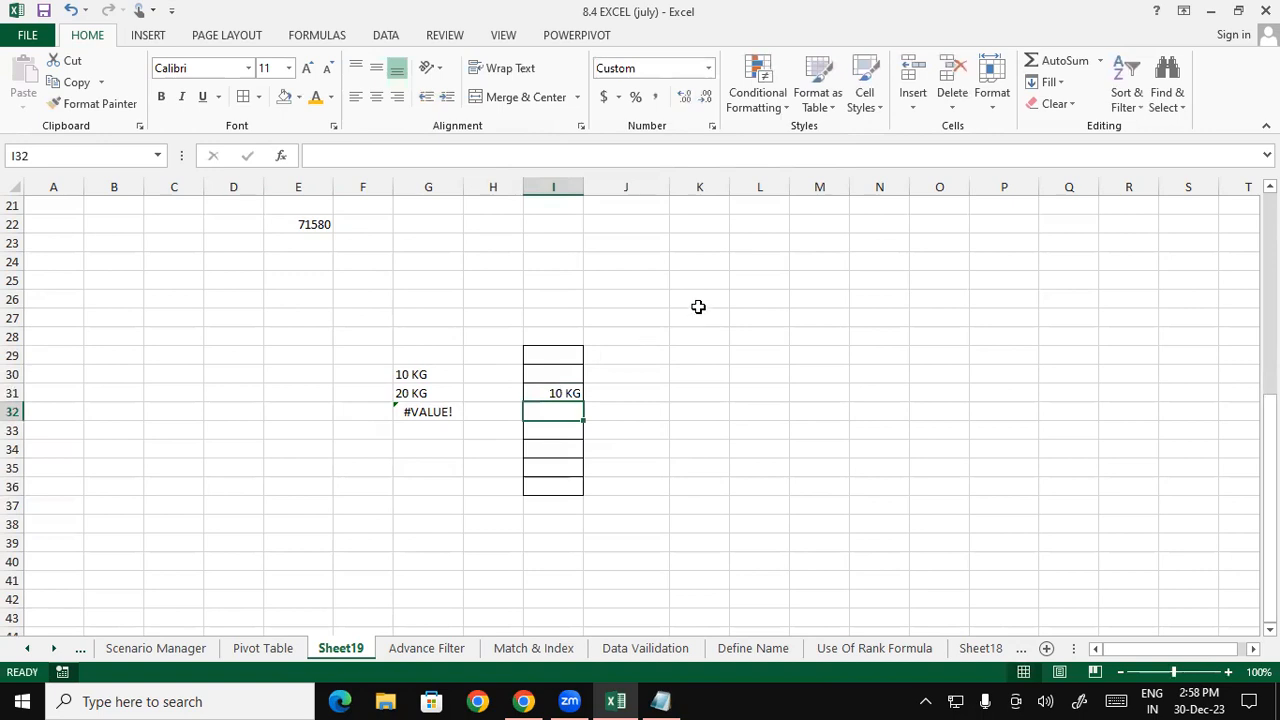
text(20)
key(Return)
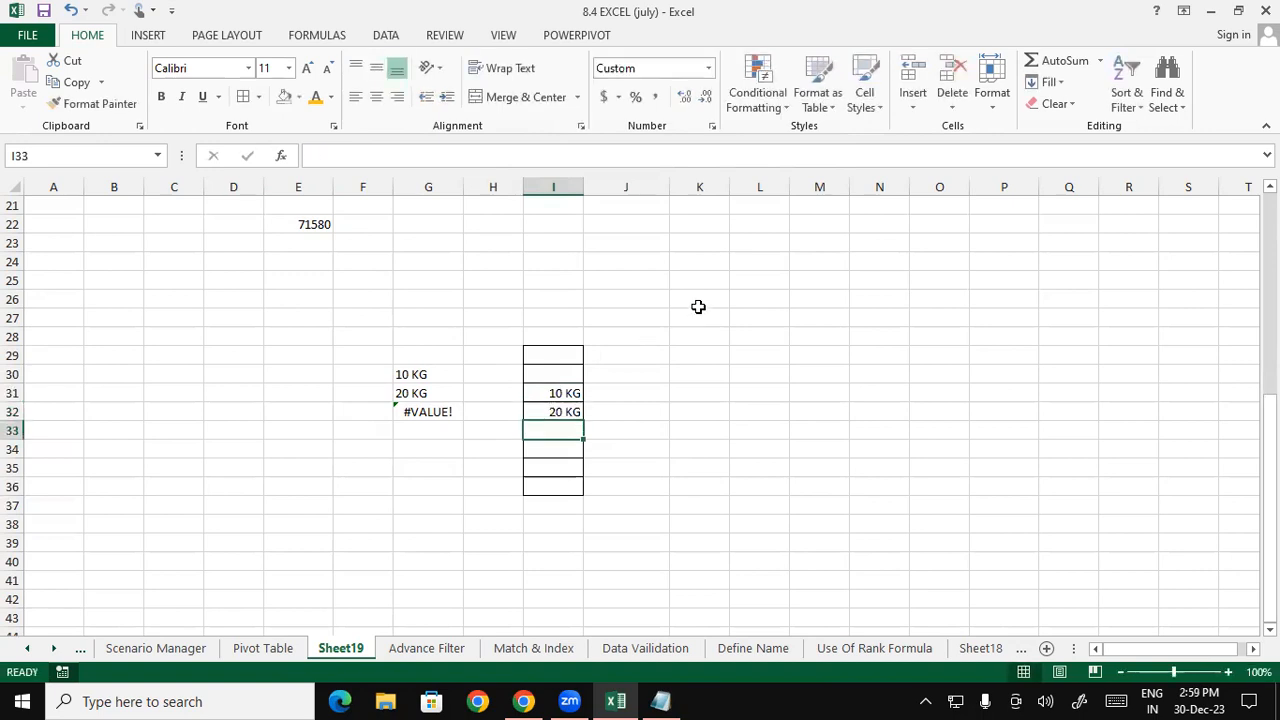
text(25)
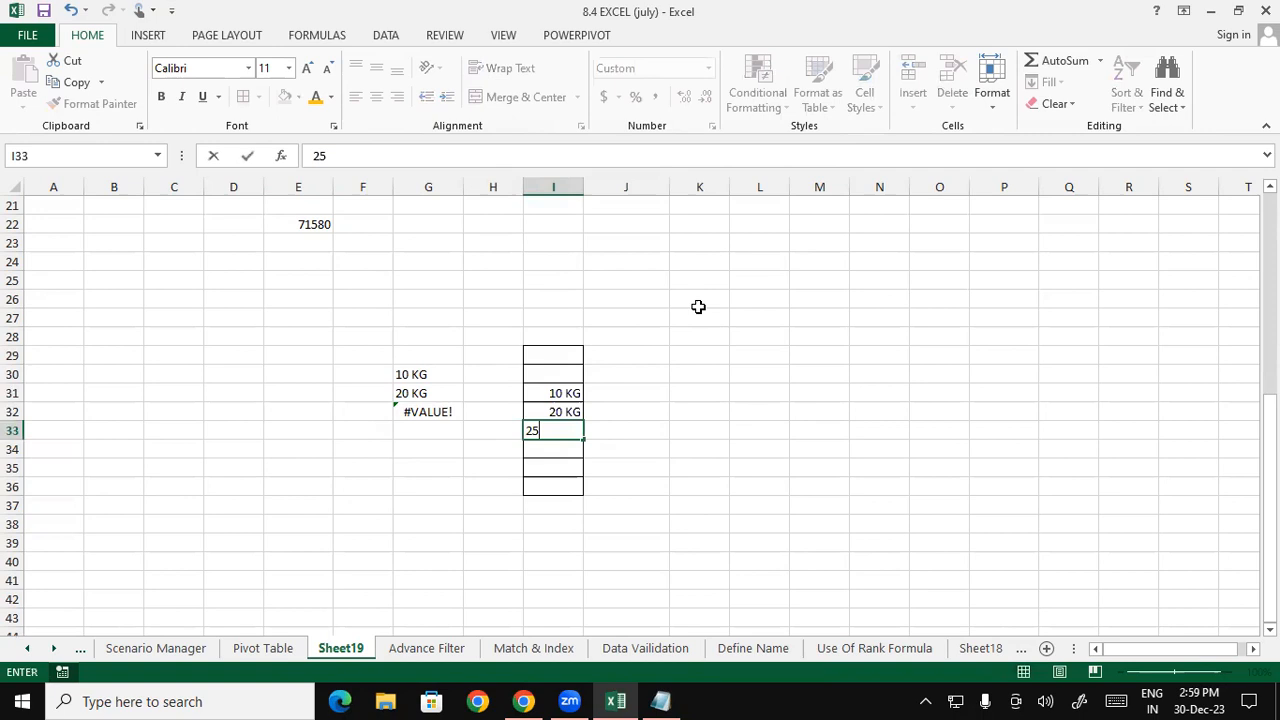
key(Return)
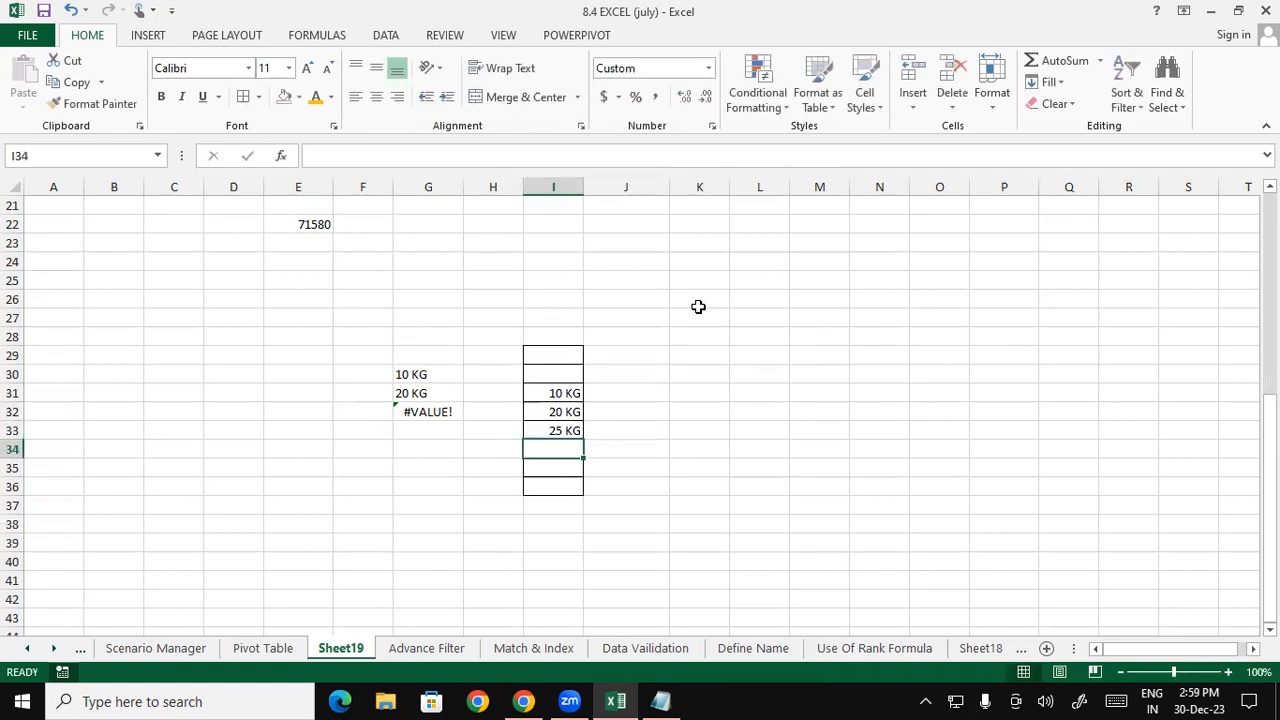
Add the three KG-formatted quantities in I34 with the formula =I31+I32+I33
text(=)
key(Up)
key(Up)
key(Up)
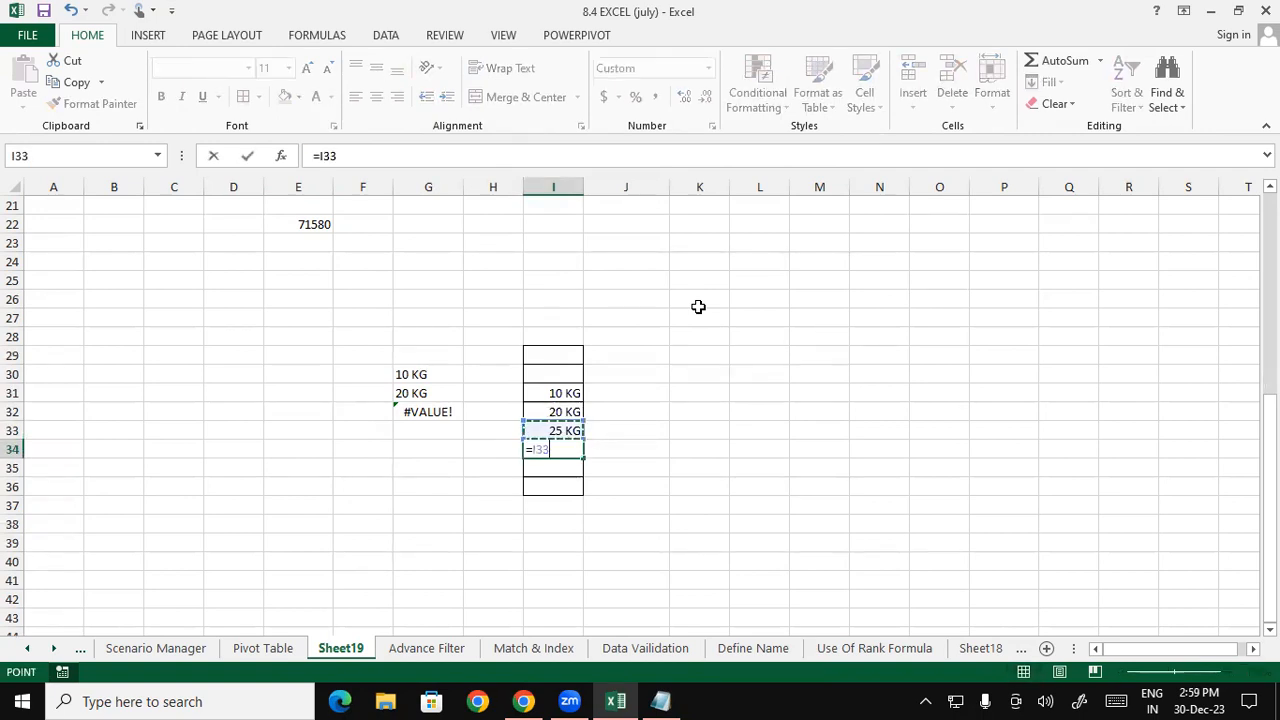
text(+)
key(Up)
key(Up)
text(+)
key(Down)
key(Up)
key(Up)
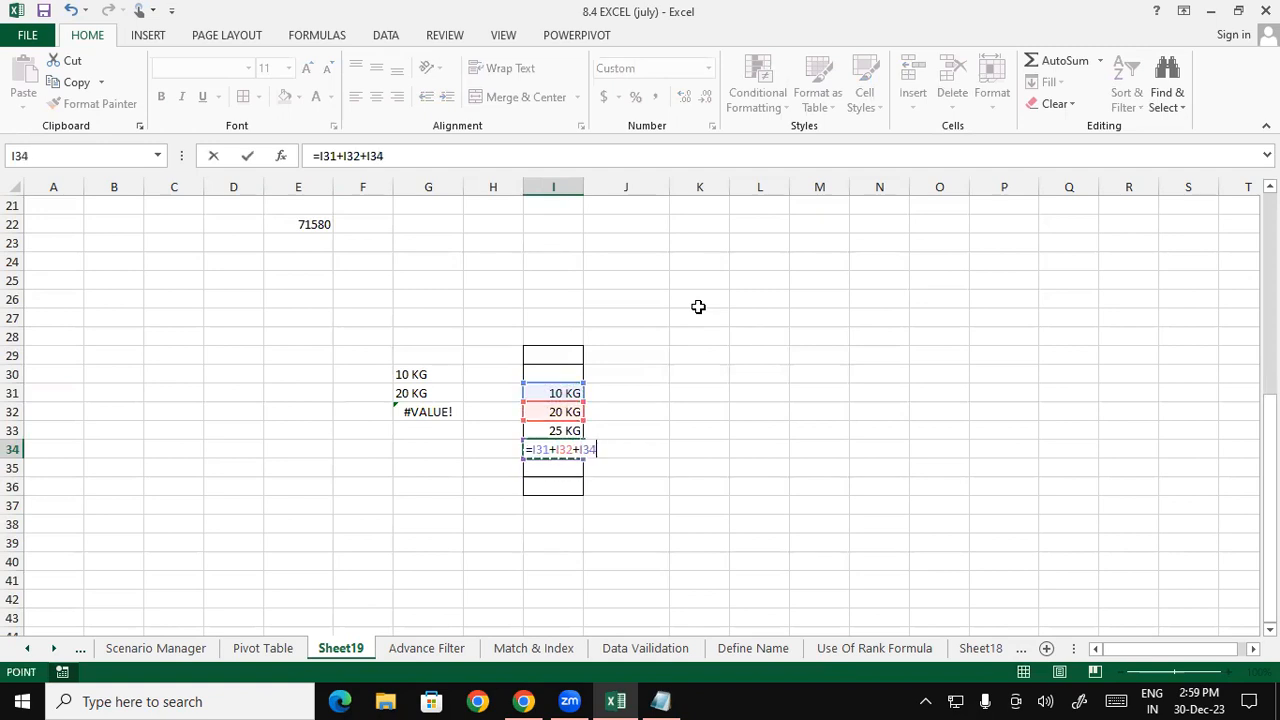
key(Return)
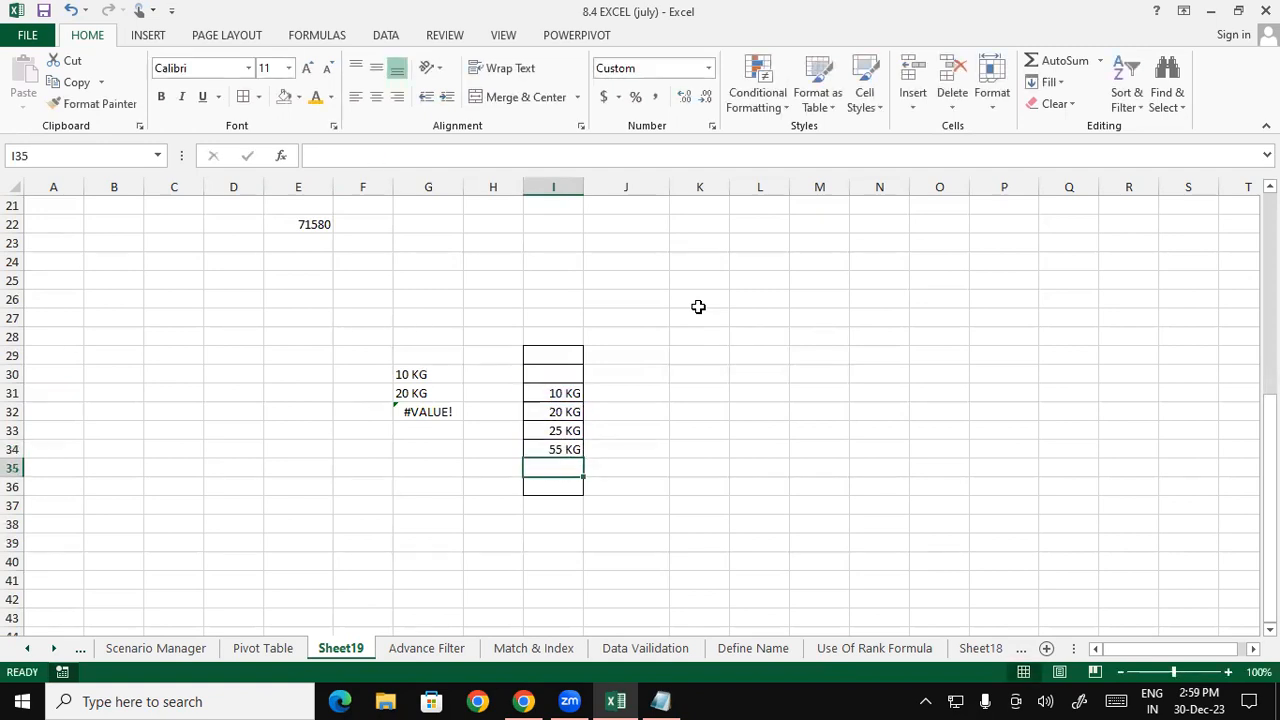